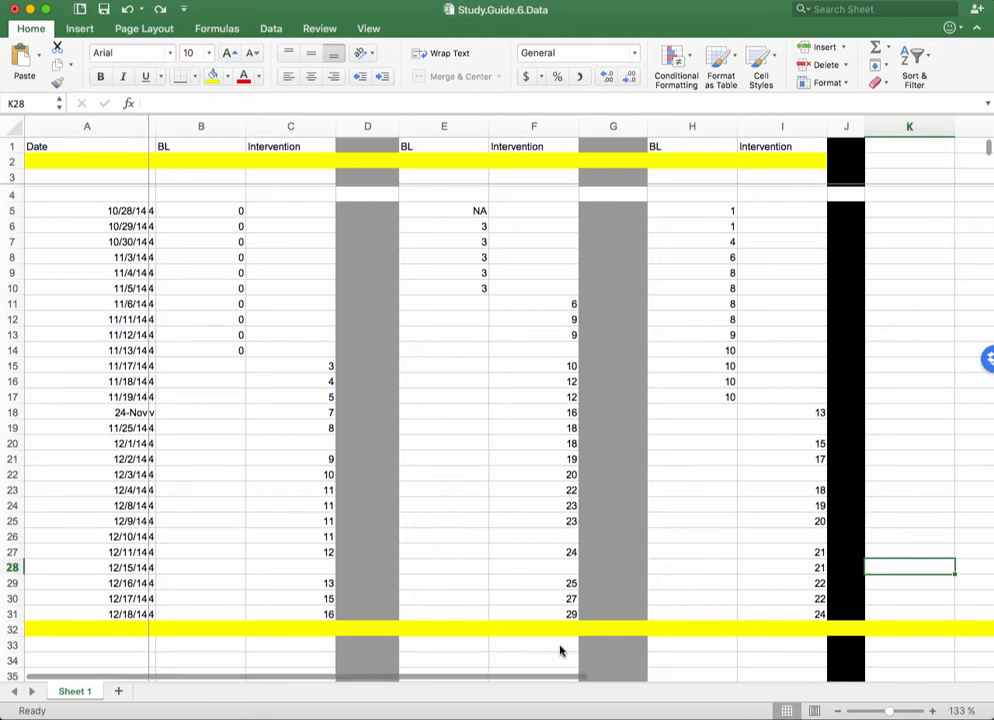
drag(541, 679, 672, 679)
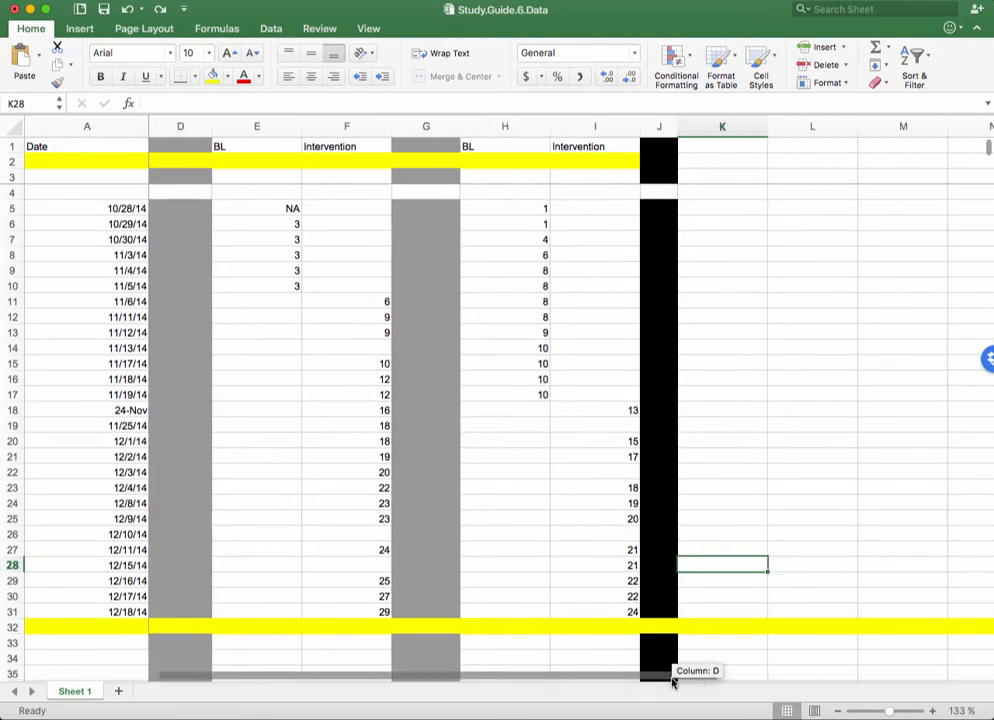
click(823, 552)
drag(584, 679, 636, 679)
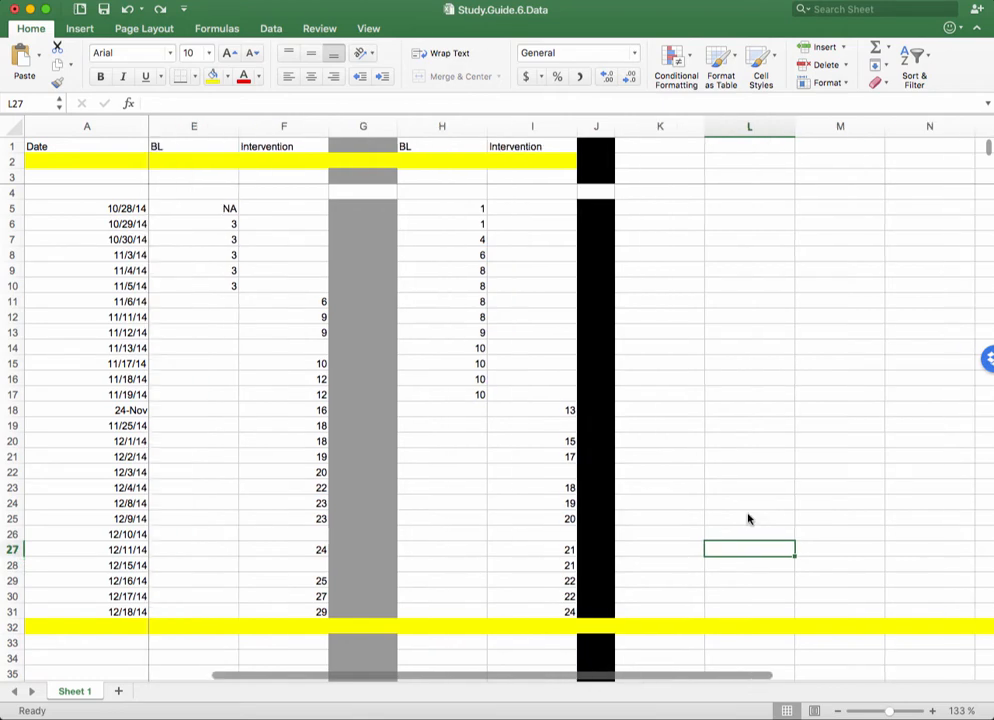
click(750, 471)
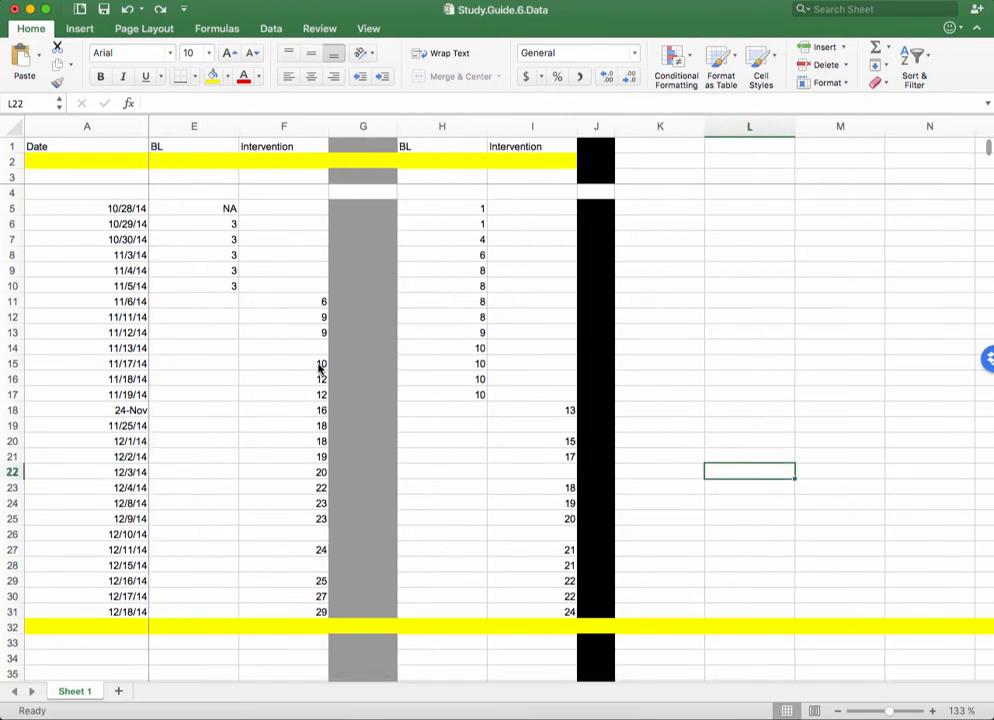
Step: Add a new worksheet and insert an empty Scatter with Straight Lines and Markers chart on it
click(117, 691)
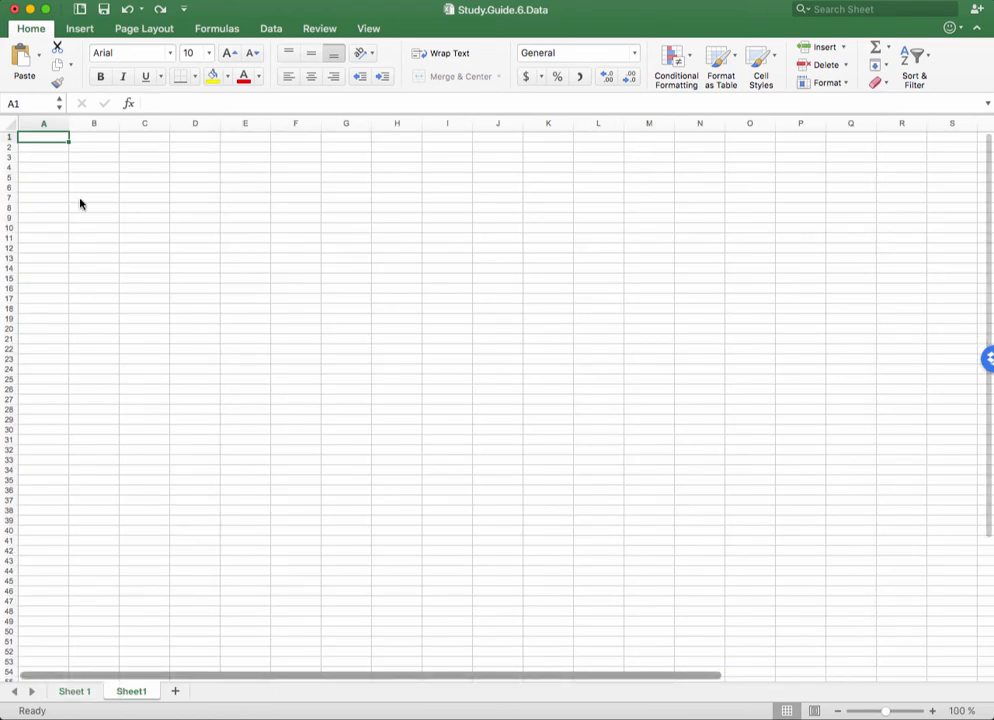
click(79, 158)
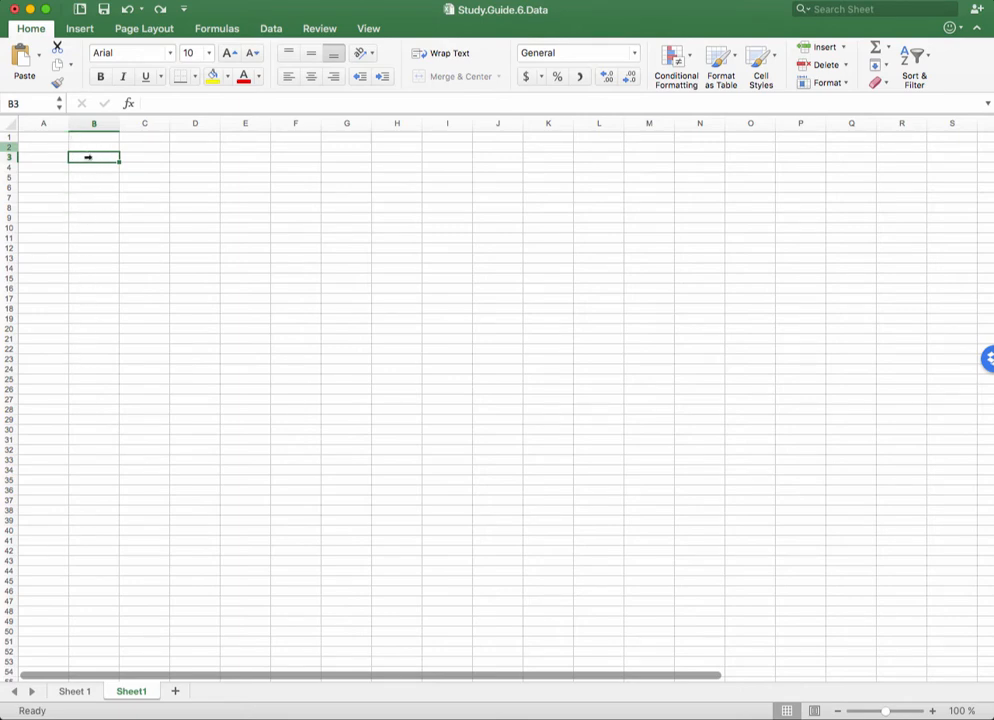
click(78, 30)
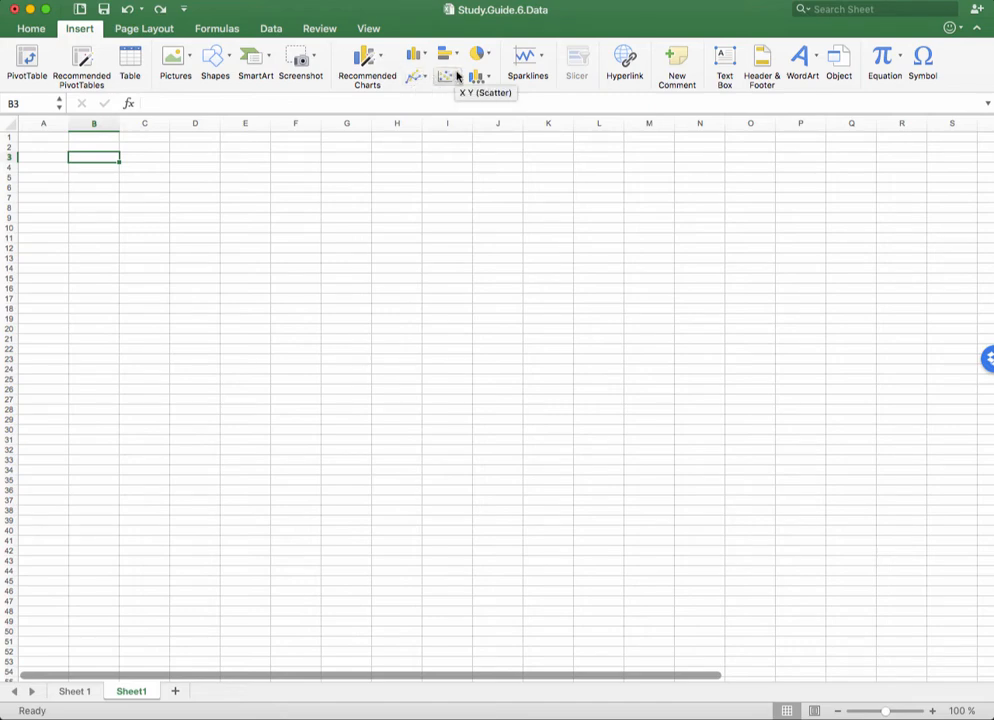
click(455, 78)
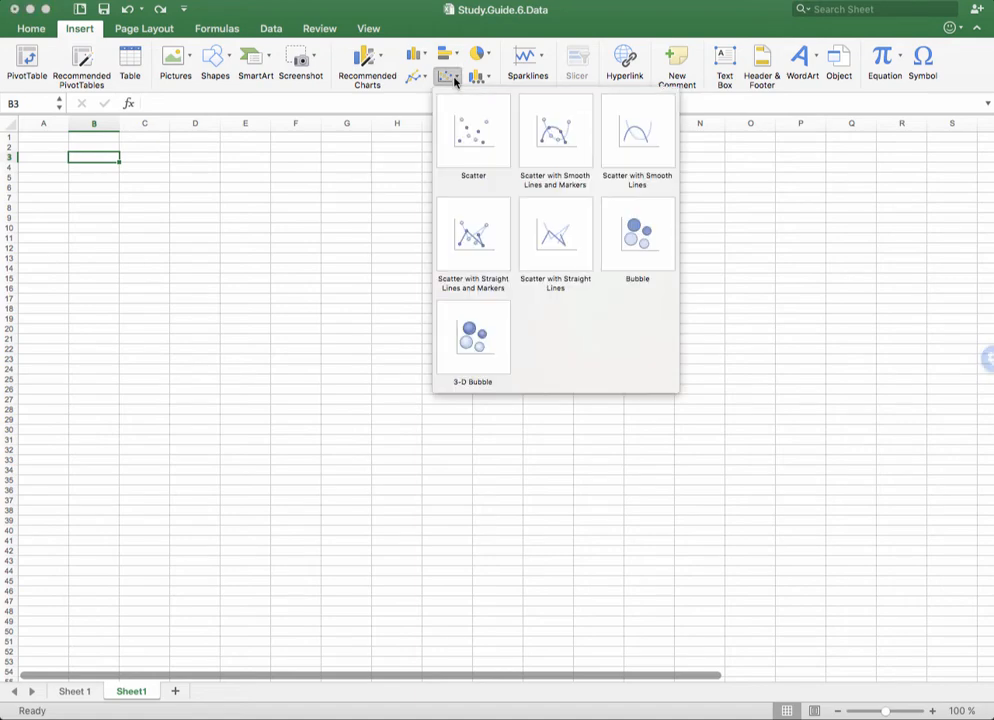
click(486, 223)
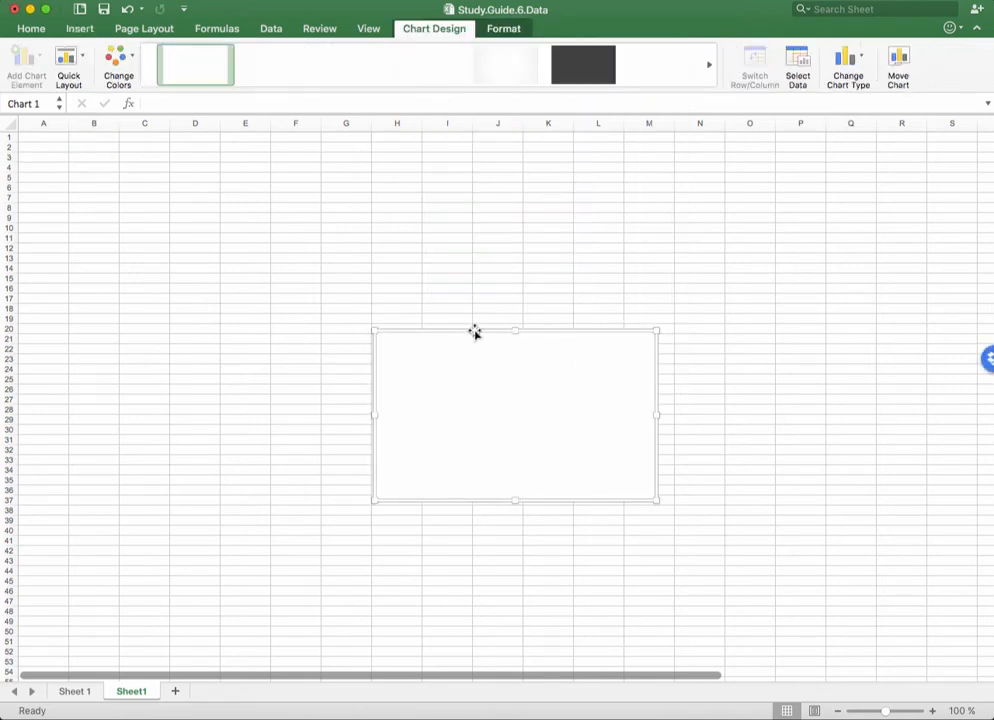
Step: Move the empty chart so it starts at cell B3 and enlarge it to reach about column H, row 21
drag(475, 333, 169, 151)
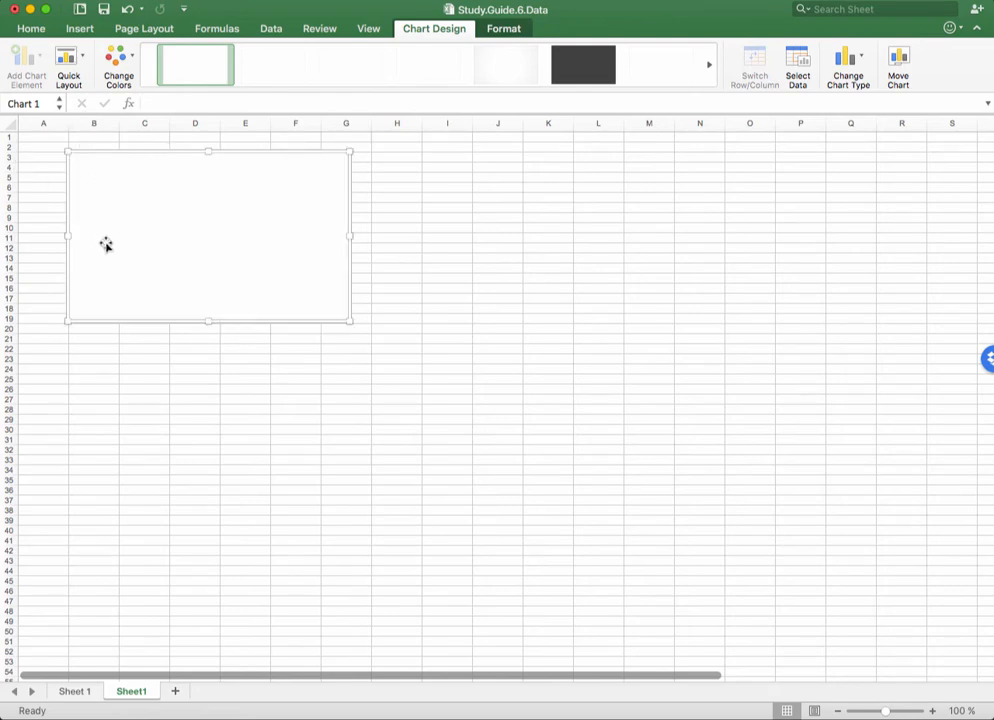
drag(351, 321, 422, 343)
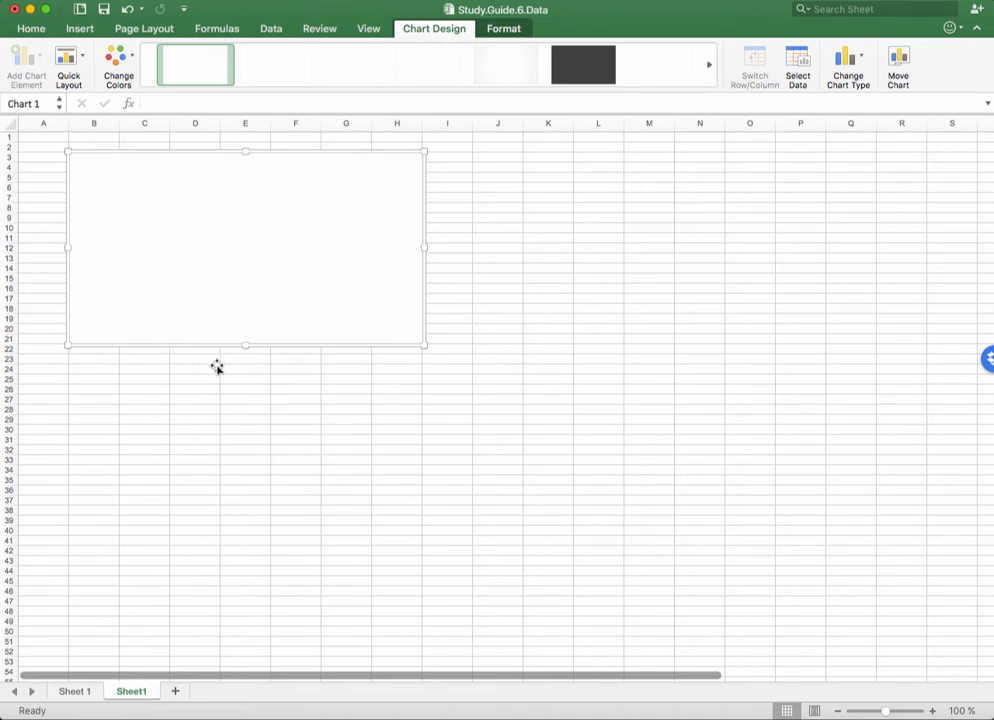
right_click(212, 234)
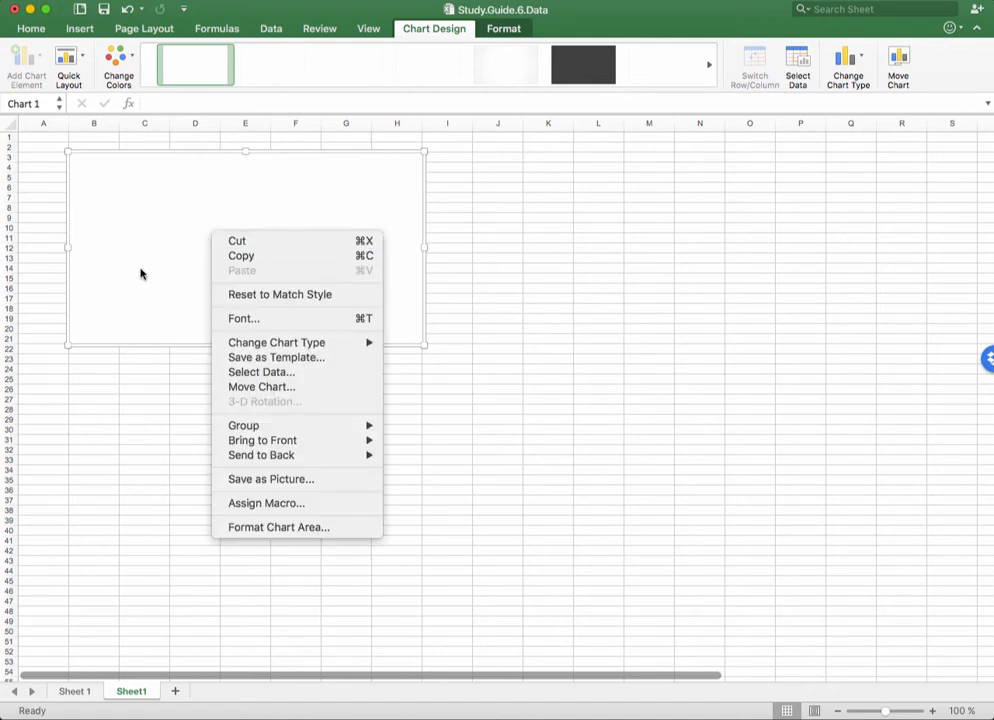
click(238, 372)
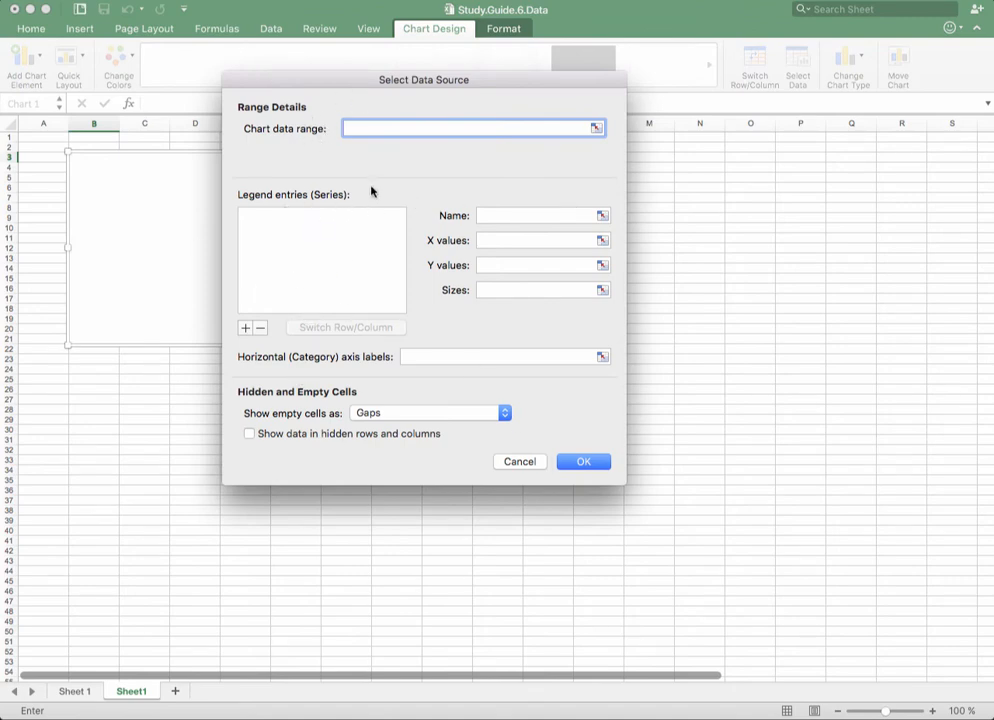
click(245, 328)
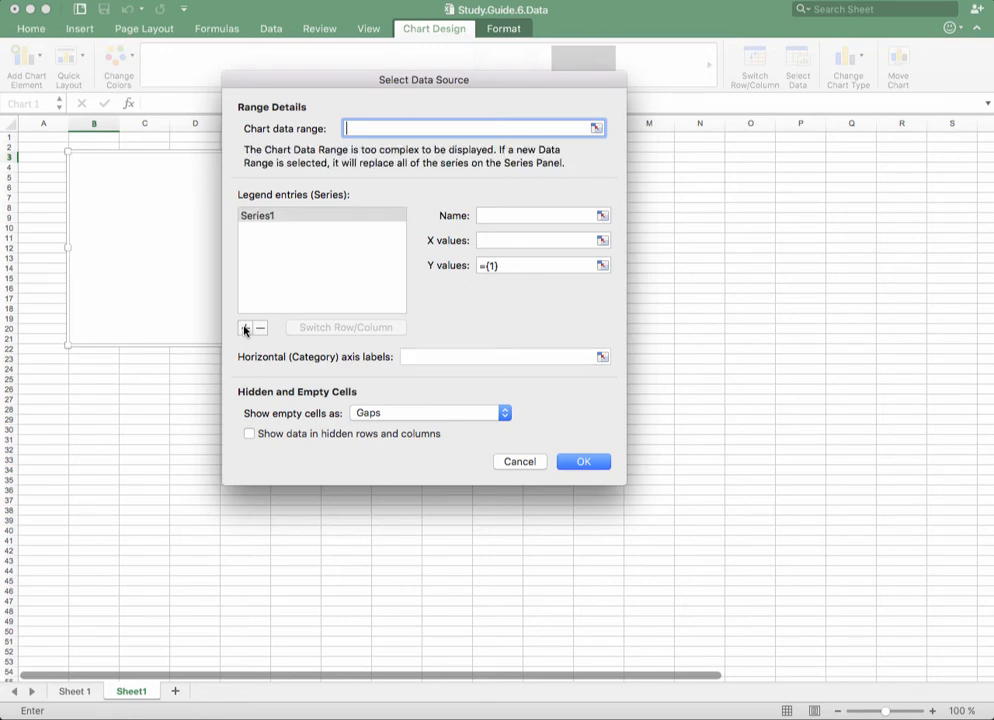
click(265, 216)
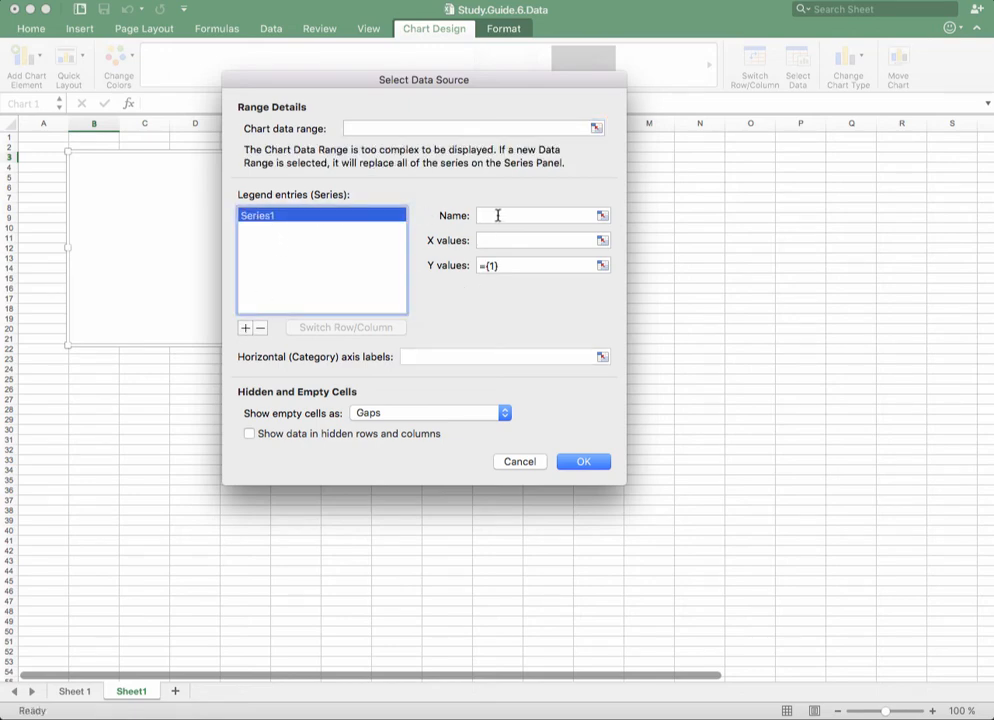
click(497, 215)
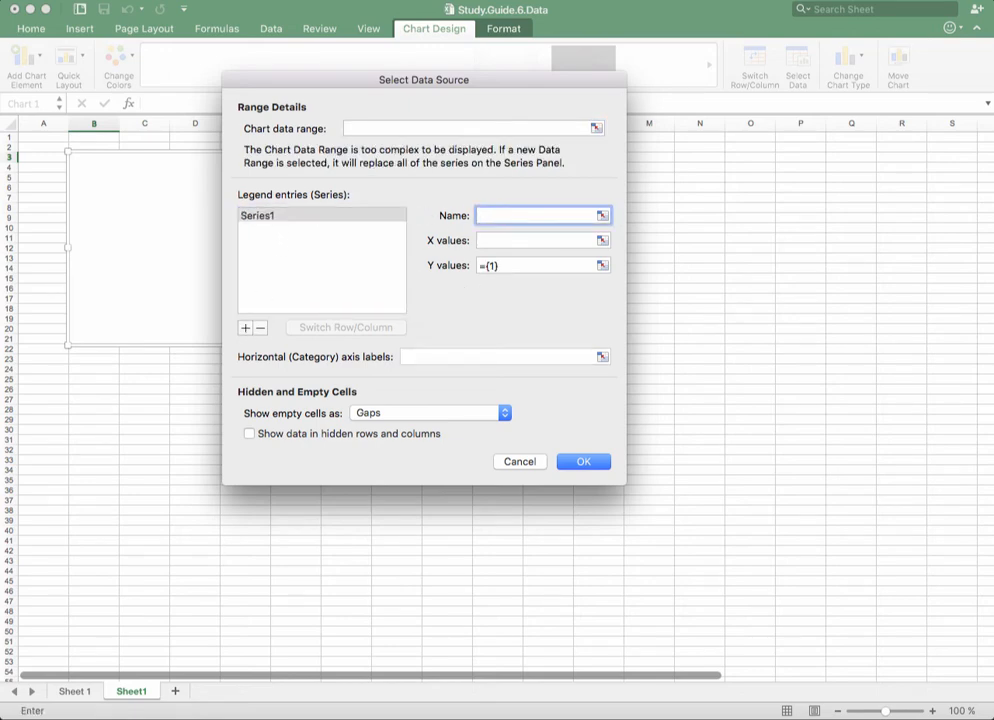
text(Basle)
key(BackSpace)
key(BackSpace)
text(eline)
click(603, 263)
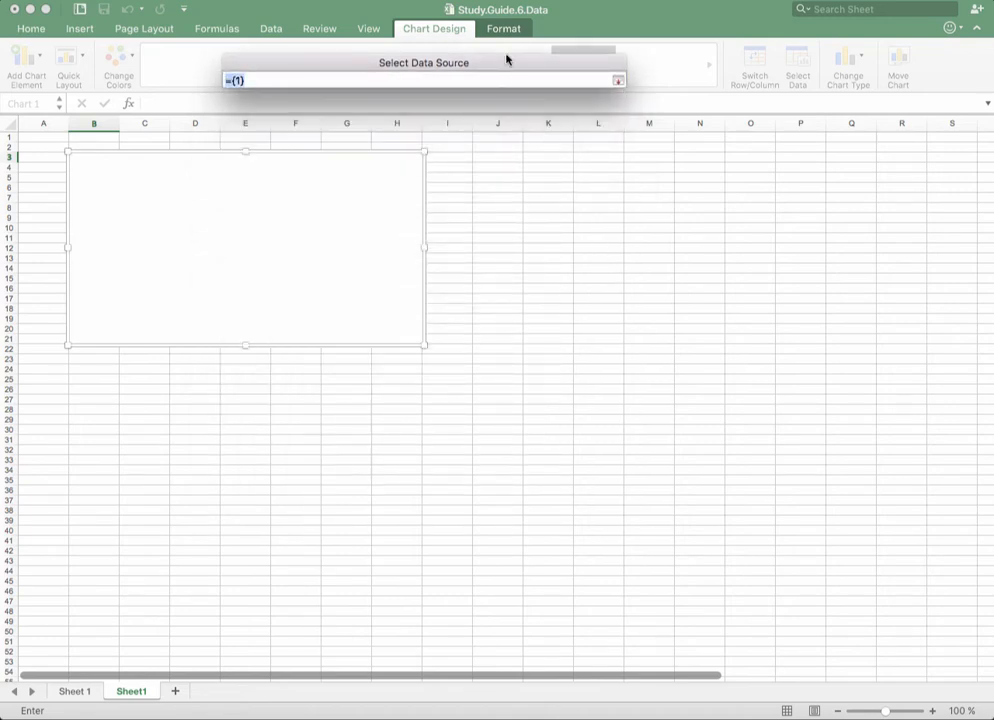
drag(497, 62, 646, 57)
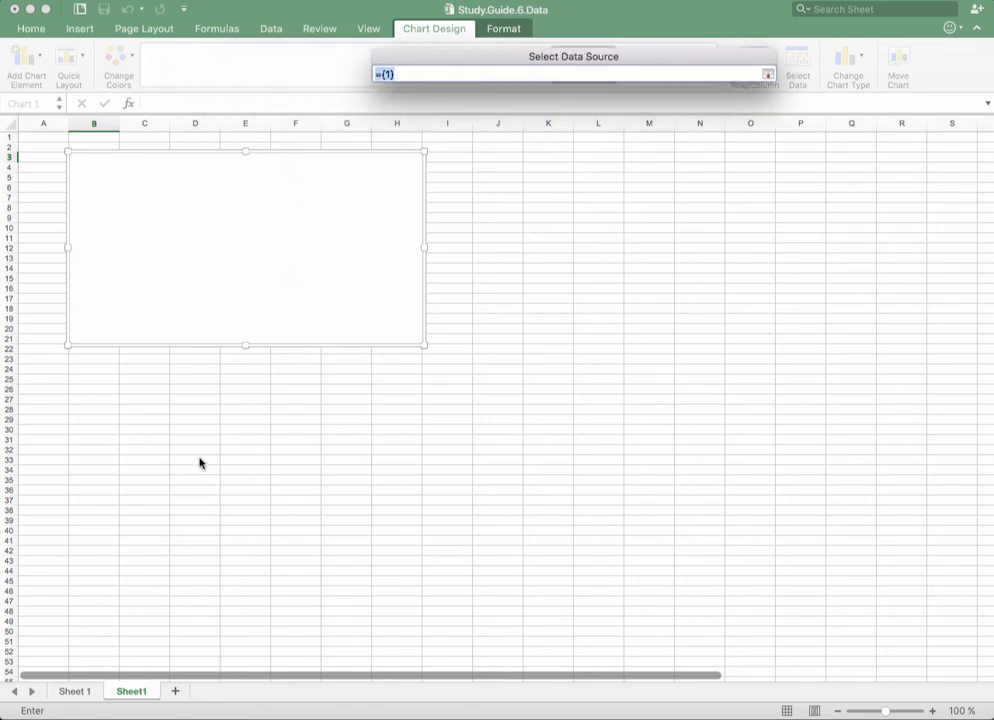
click(84, 691)
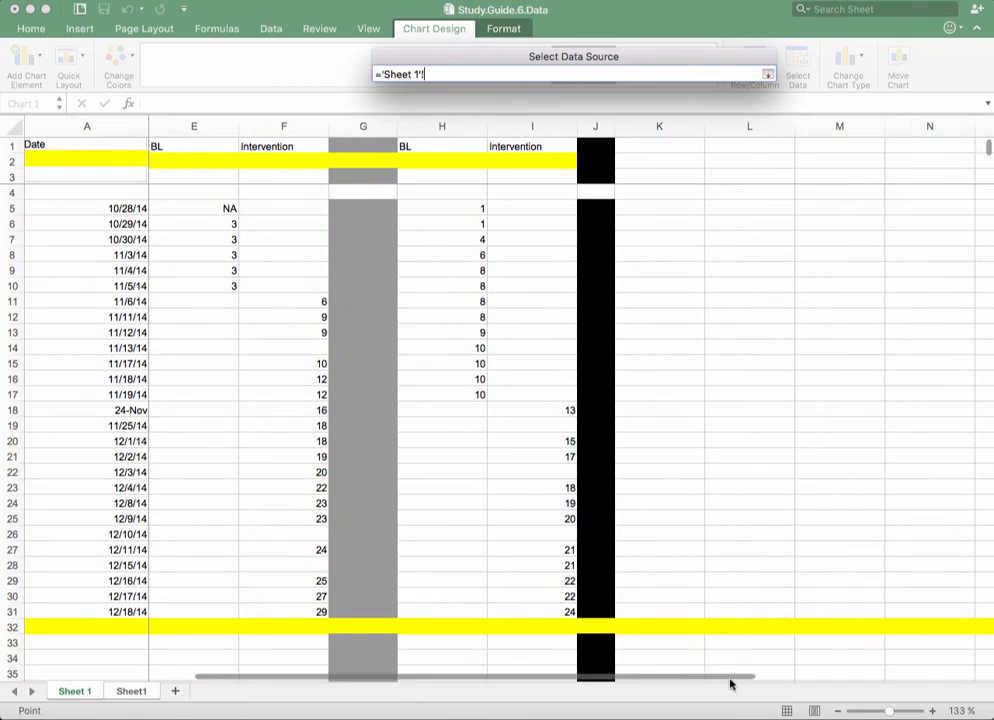
drag(731, 680, 597, 678)
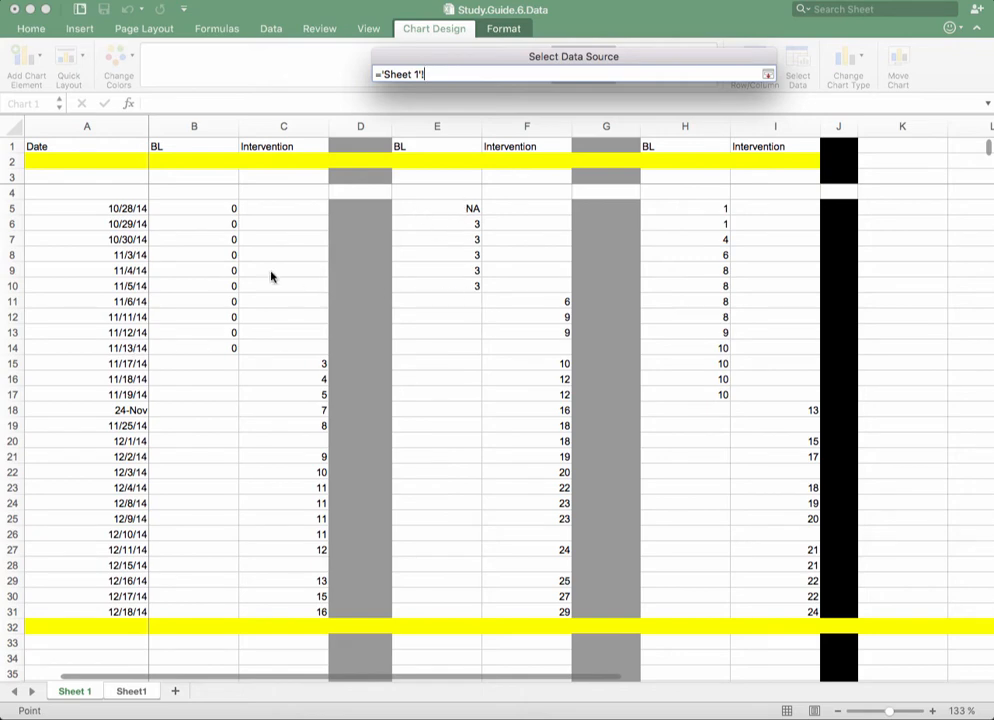
click(563, 303)
click(115, 305)
key(F4)
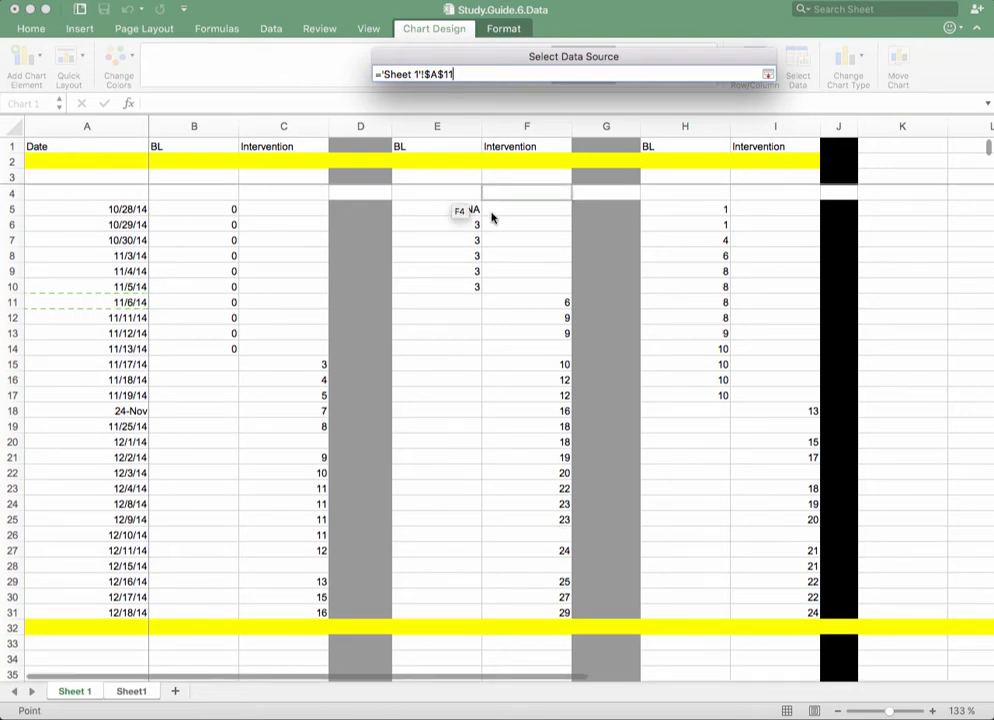
click(474, 210)
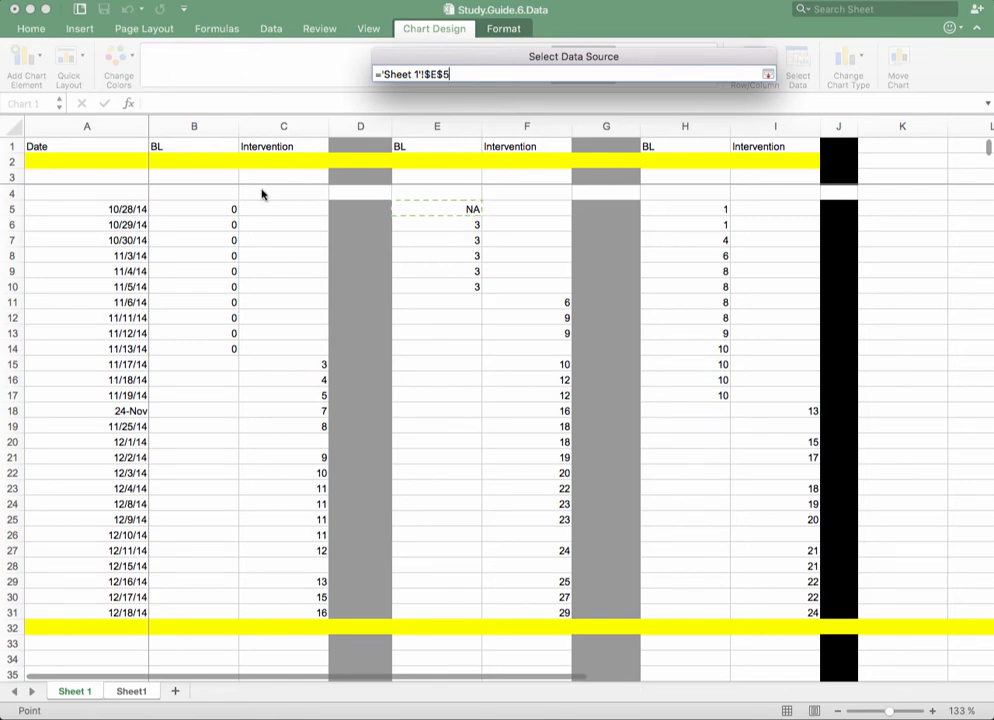
click(767, 74)
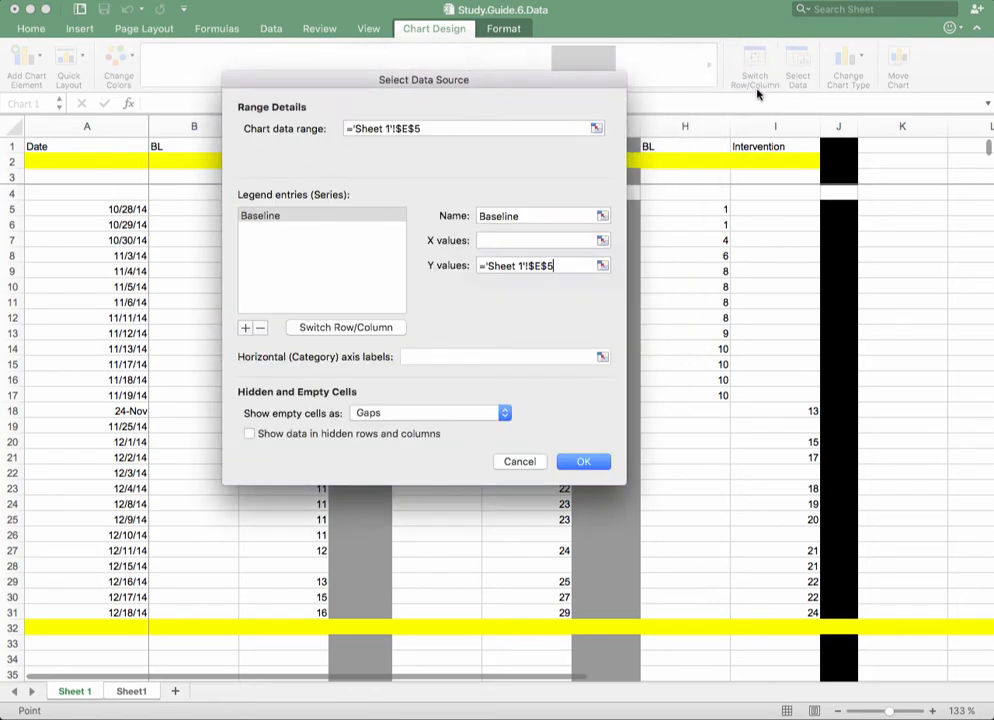
click(519, 462)
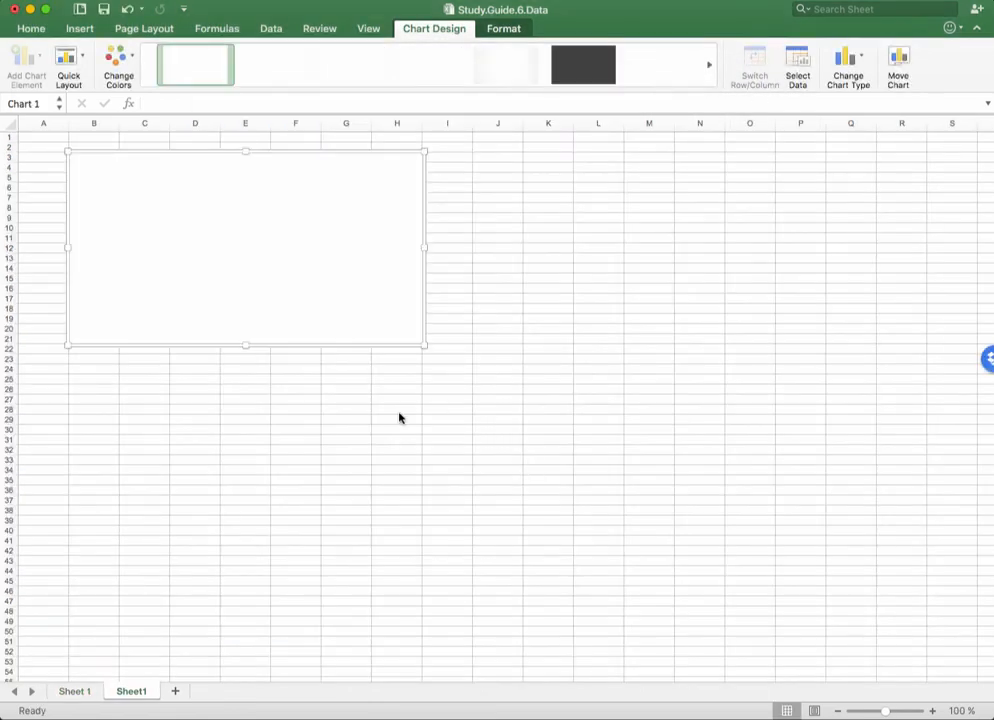
Step: Clear the NA entry from cell E5 on Sheet 1
click(77, 691)
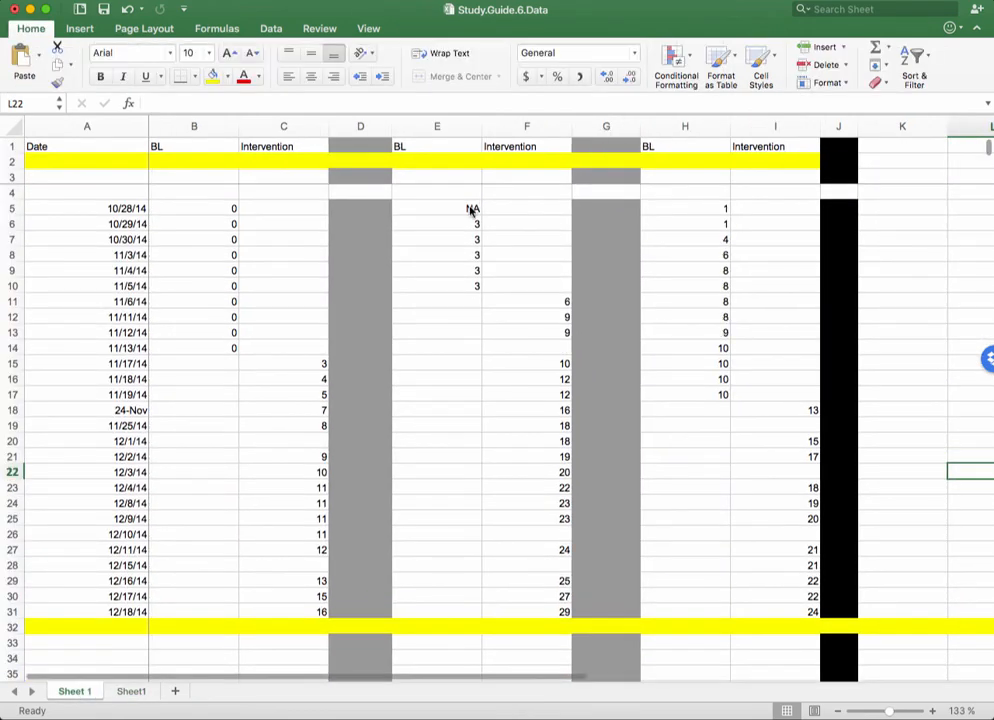
click(471, 212)
right_click(469, 211)
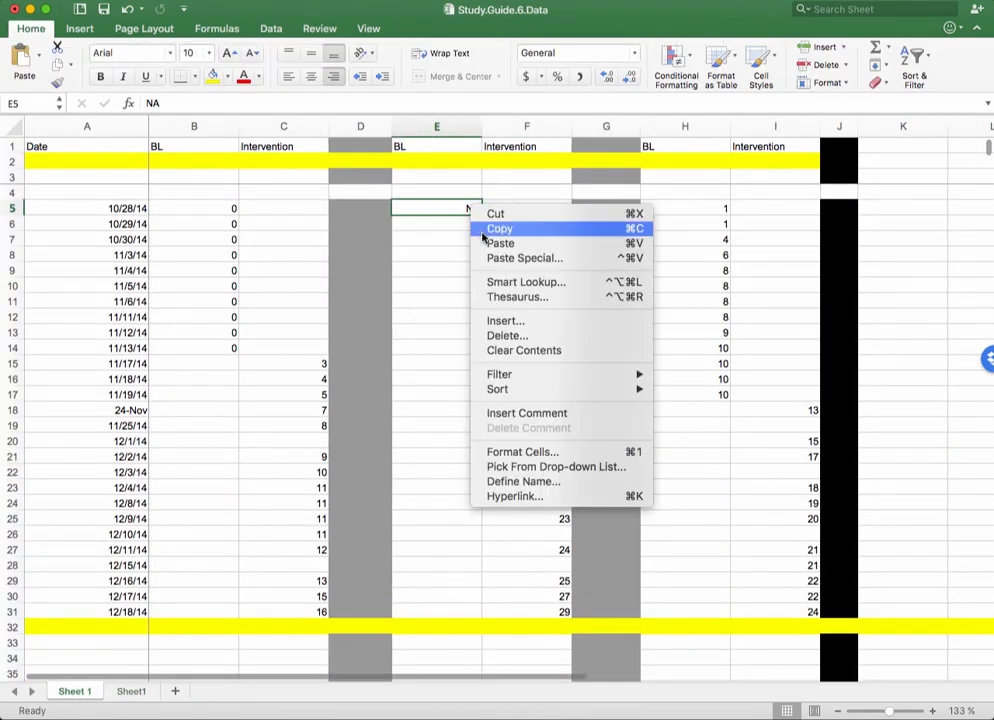
click(507, 354)
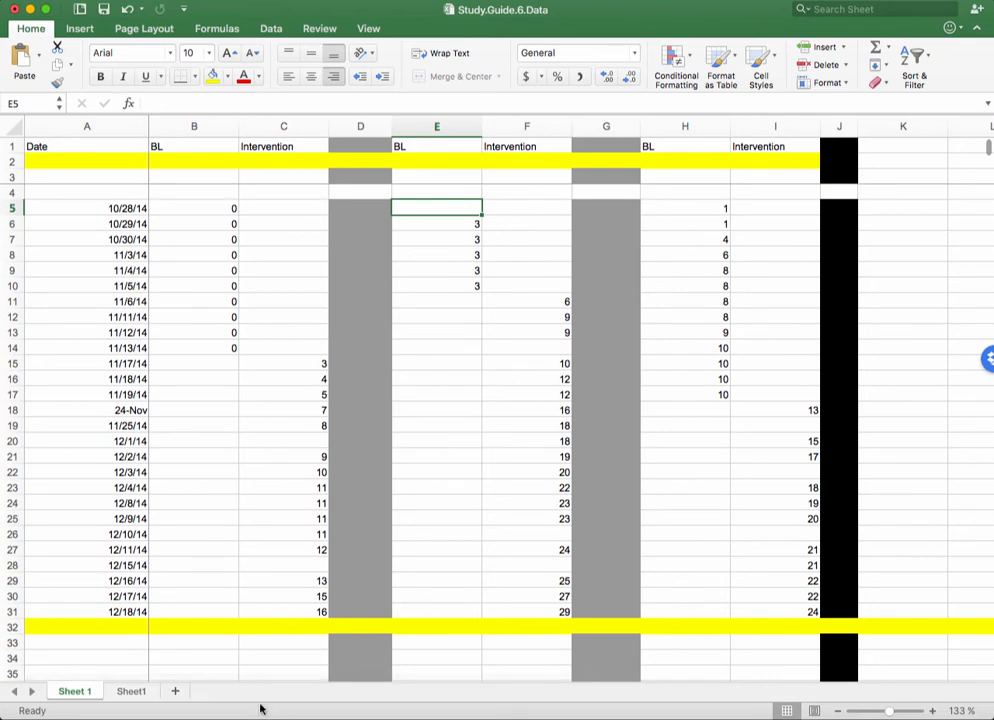
Step: Open the data source selection for the empty chart on Sheet1
click(136, 691)
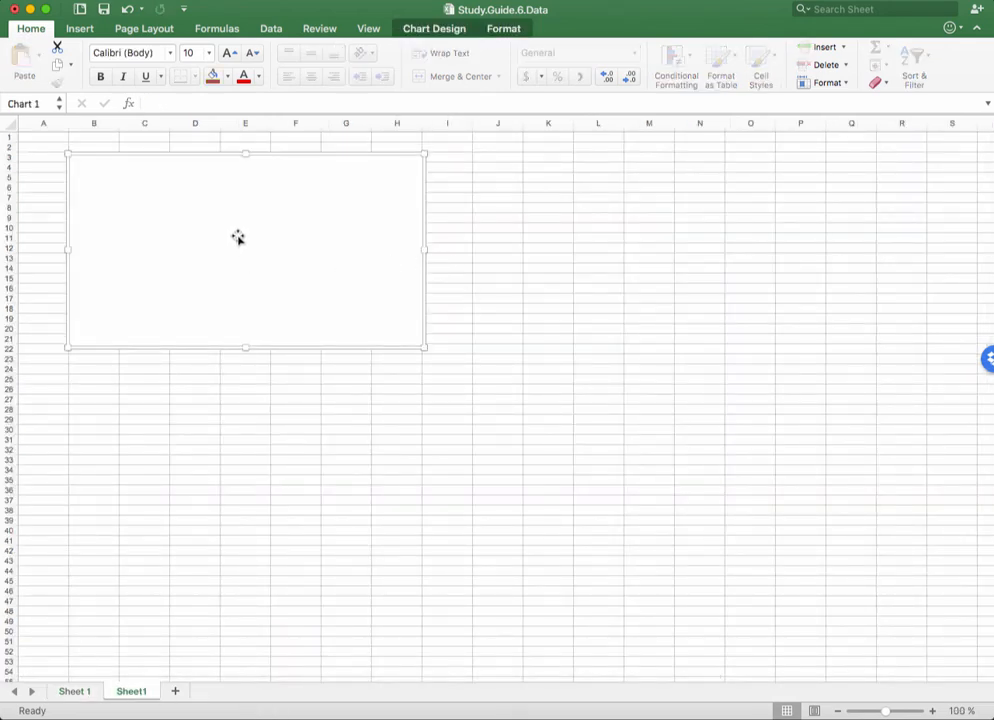
right_click(238, 238)
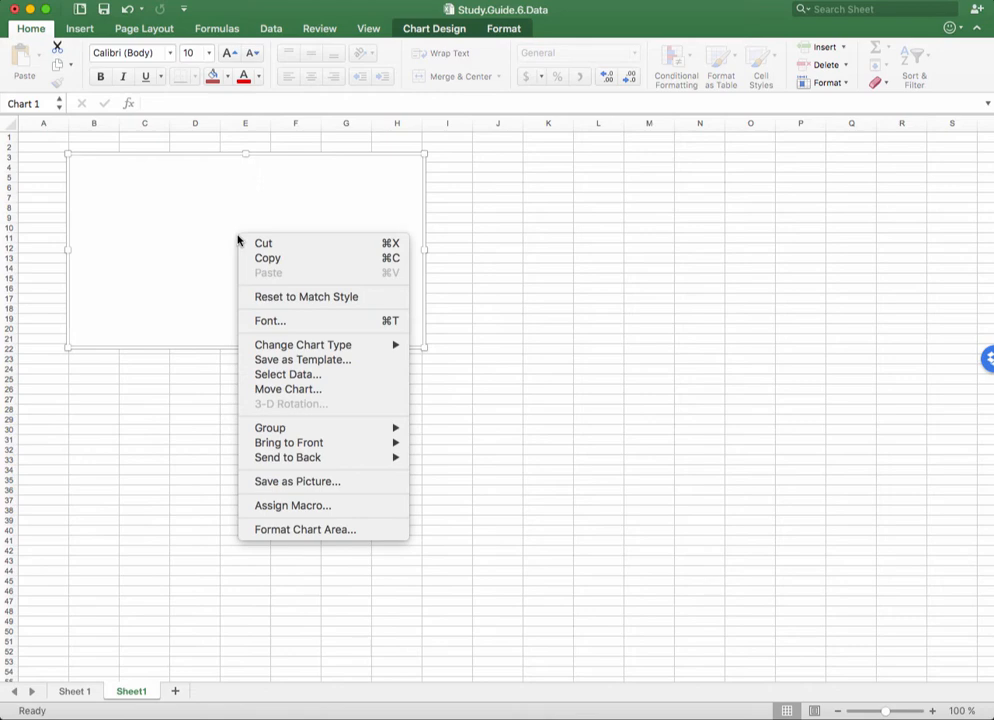
click(299, 375)
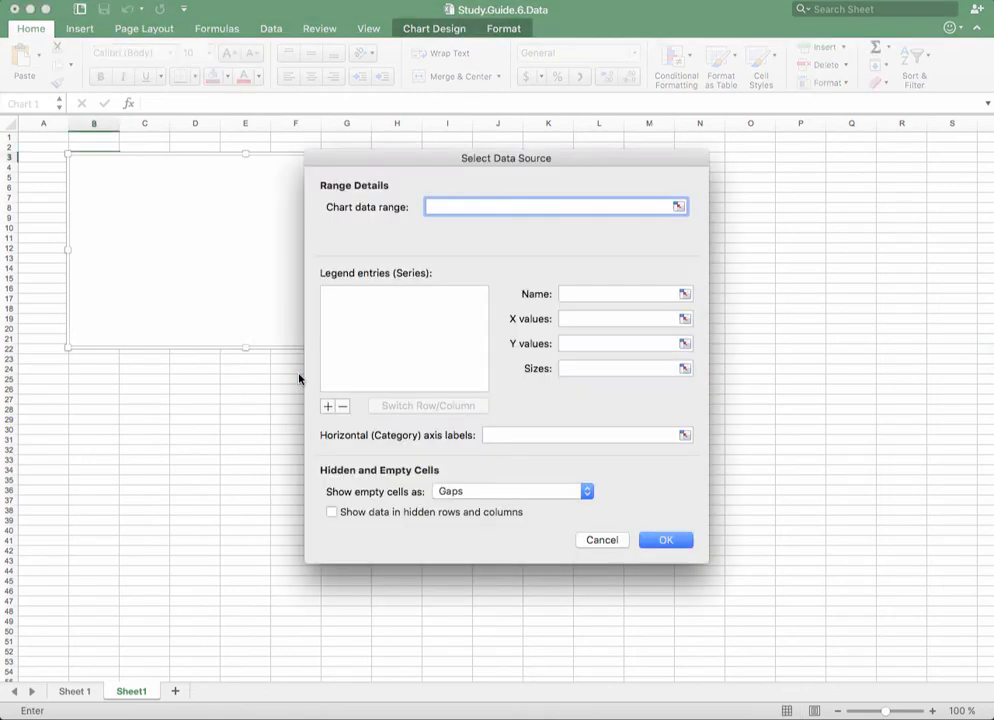
click(611, 291)
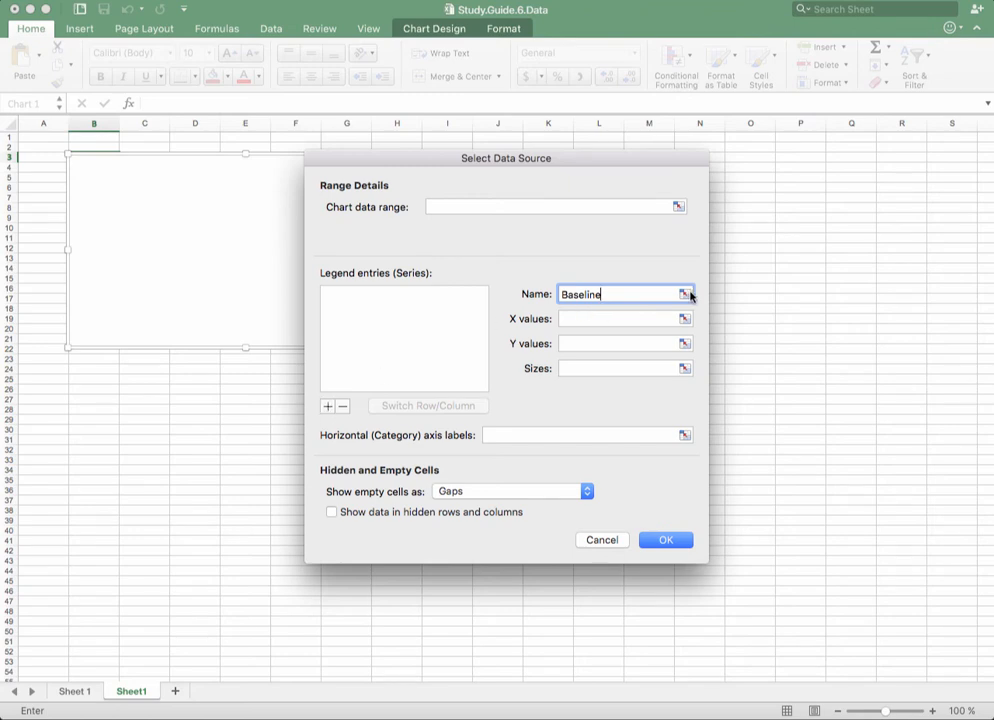
double_click(617, 292)
key(BackSpace)
click(393, 335)
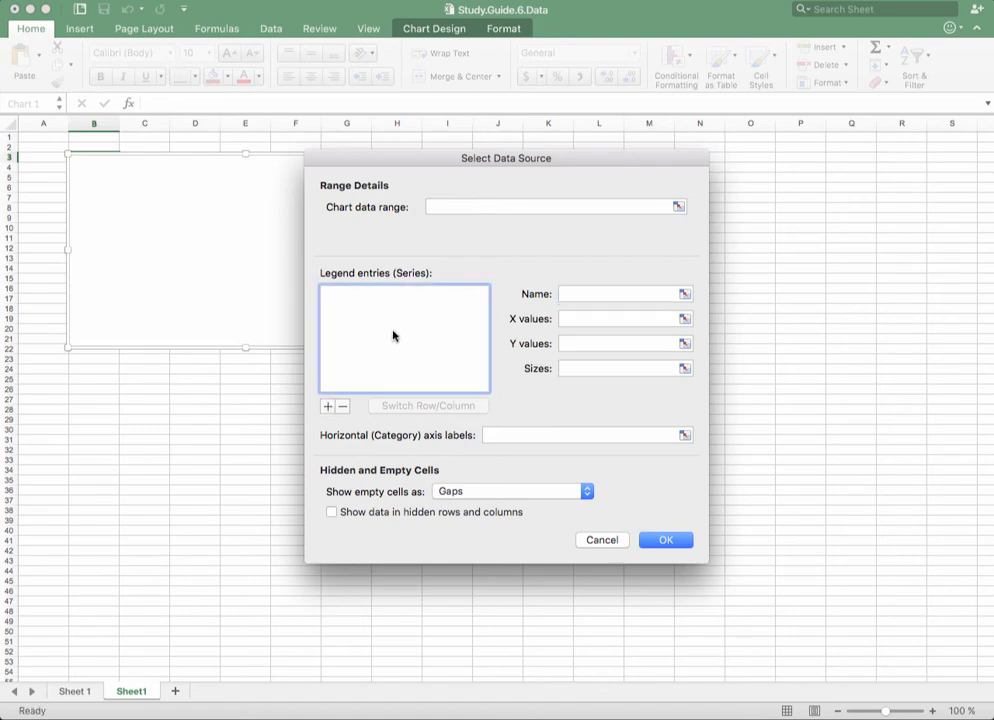
Step: Add a data series to the chart and name it Baseline
click(327, 408)
click(640, 291)
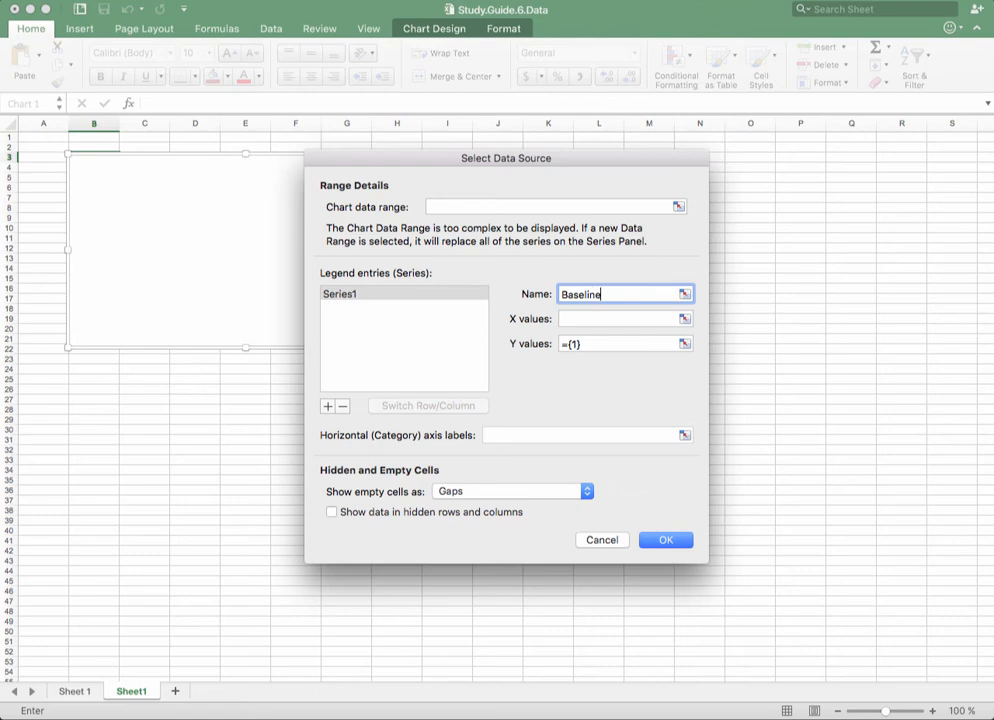
Step: Set the Baseline series' Y values to cells E5:E31 on Sheet 1 and apply the data source
click(685, 343)
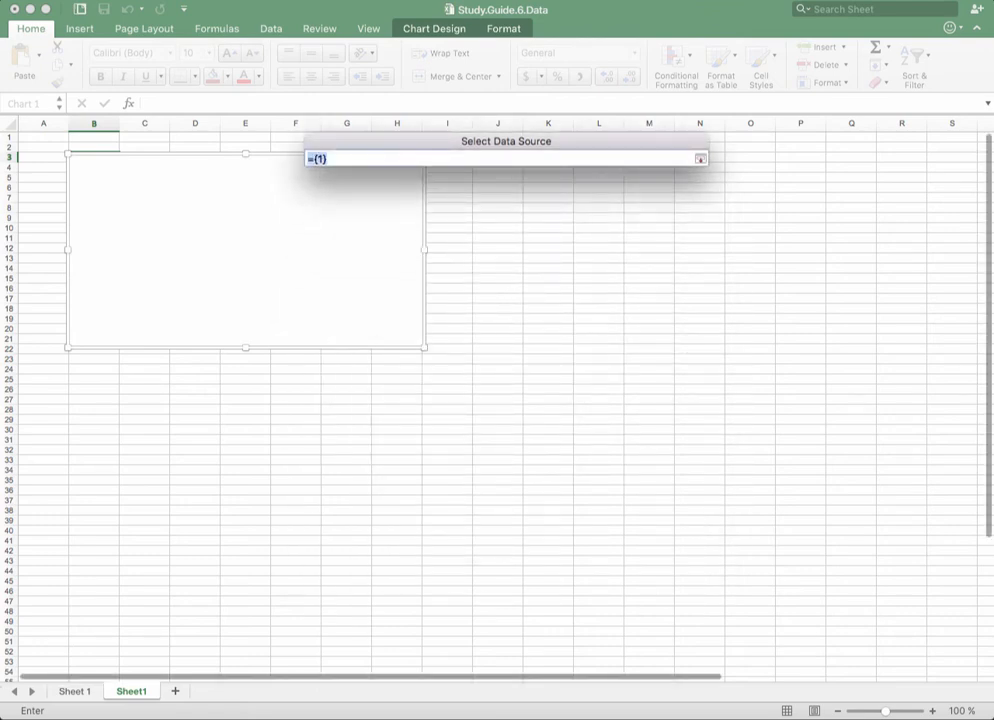
click(73, 691)
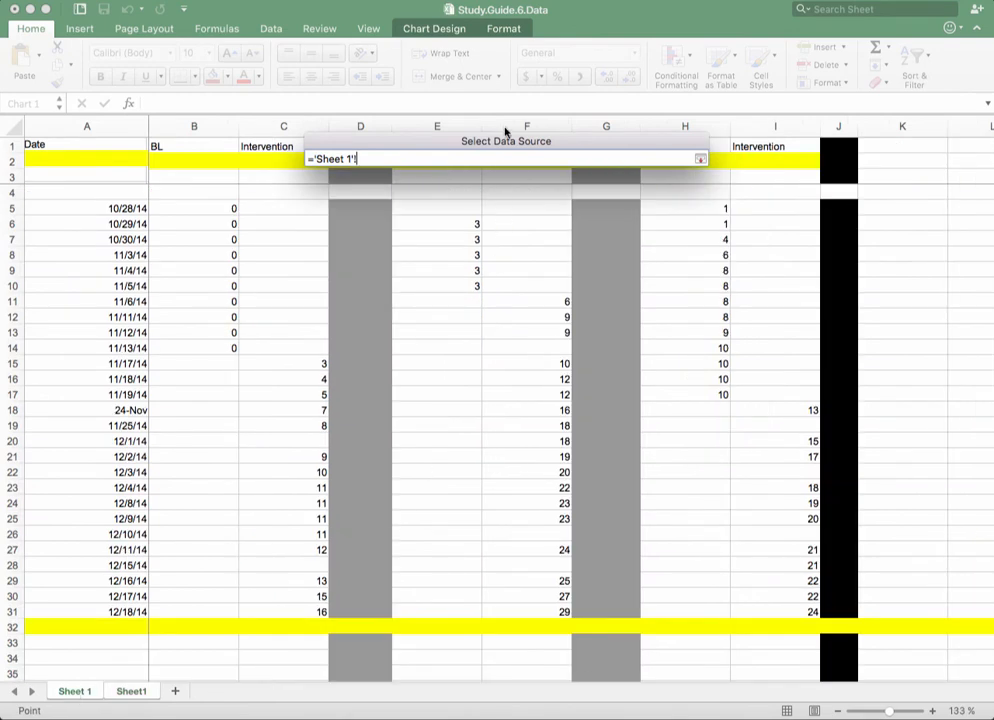
drag(501, 147, 716, 61)
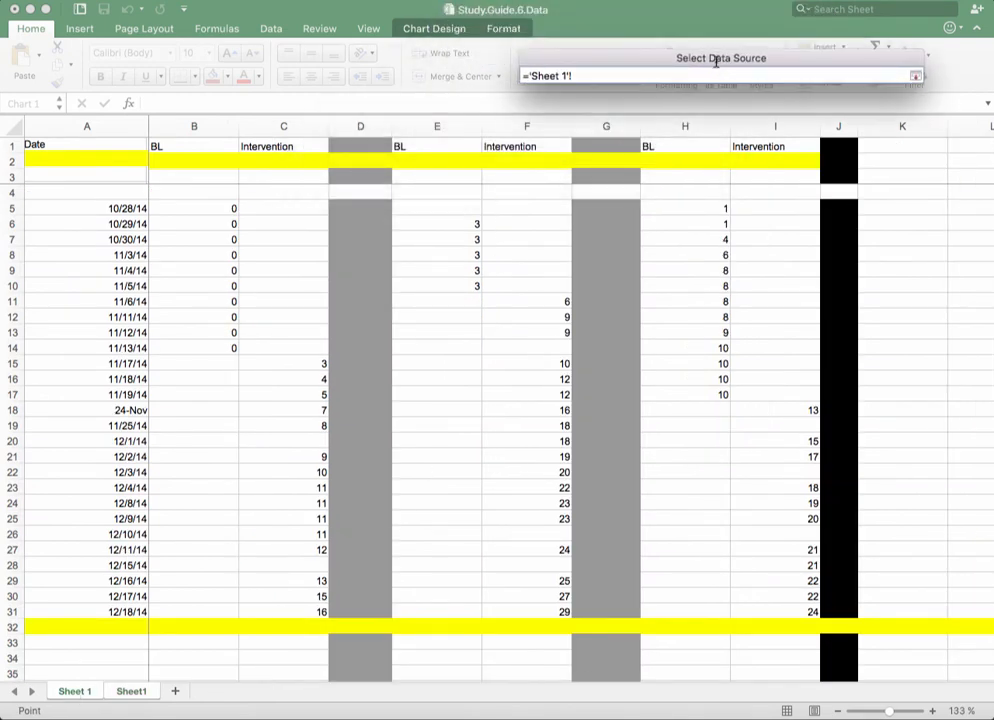
drag(439, 206, 434, 594)
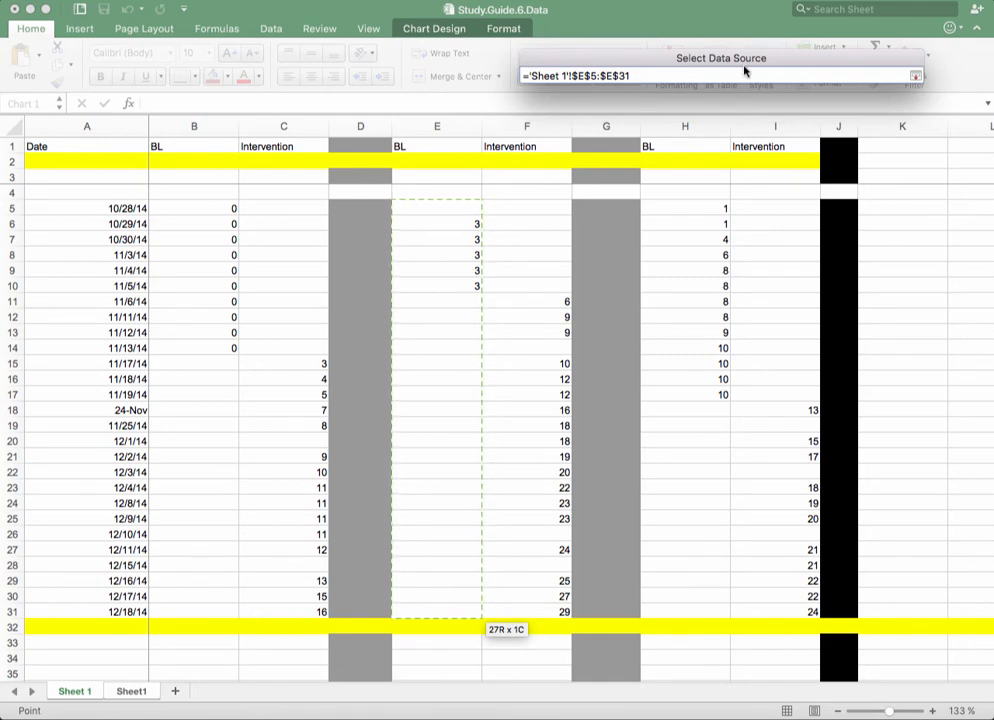
click(916, 76)
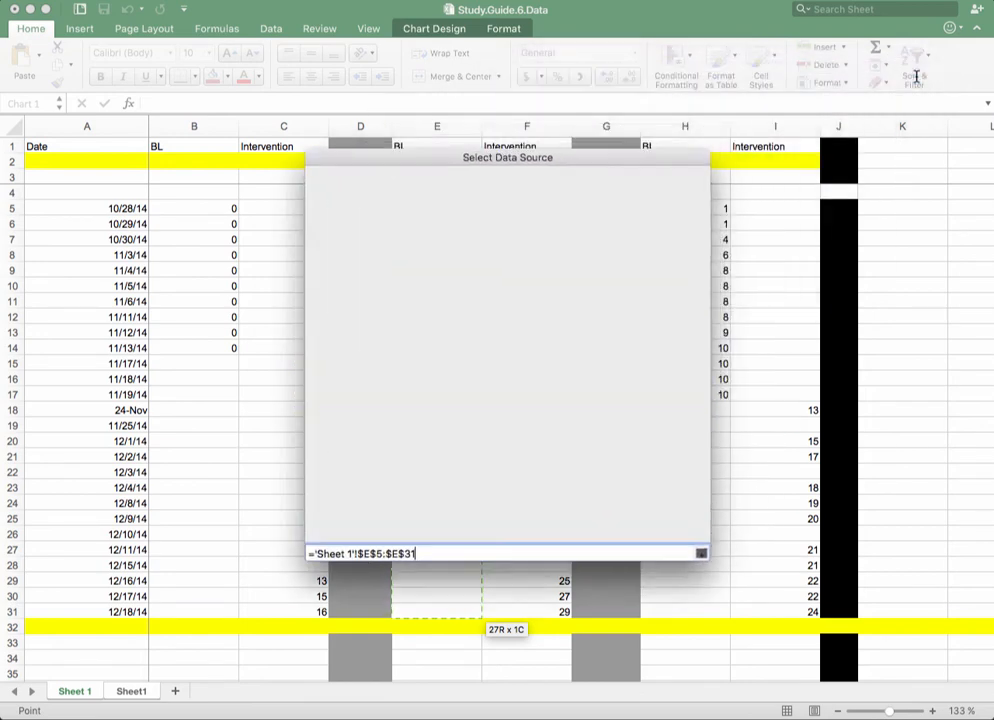
click(661, 539)
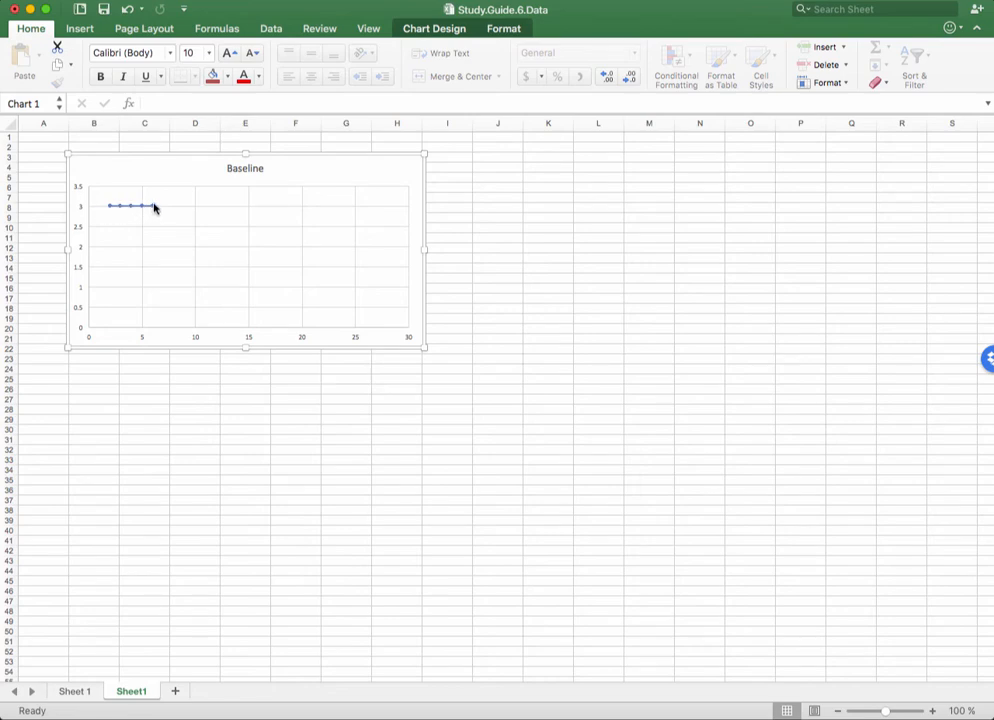
Step: Add a second data series to the chart and name it Intervention
click(226, 232)
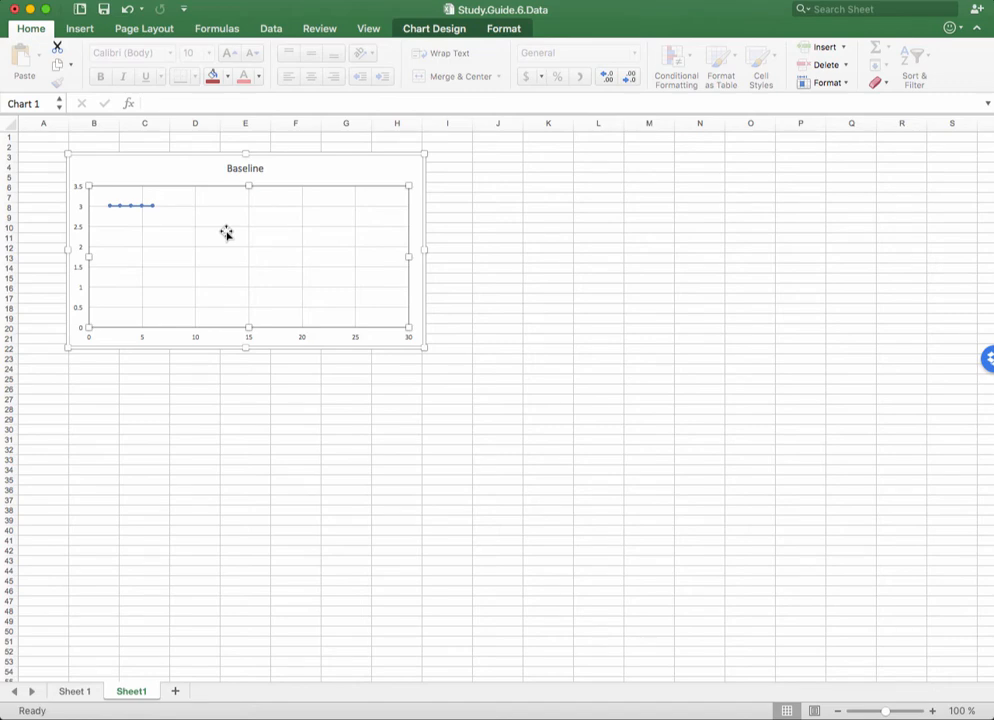
right_click(226, 235)
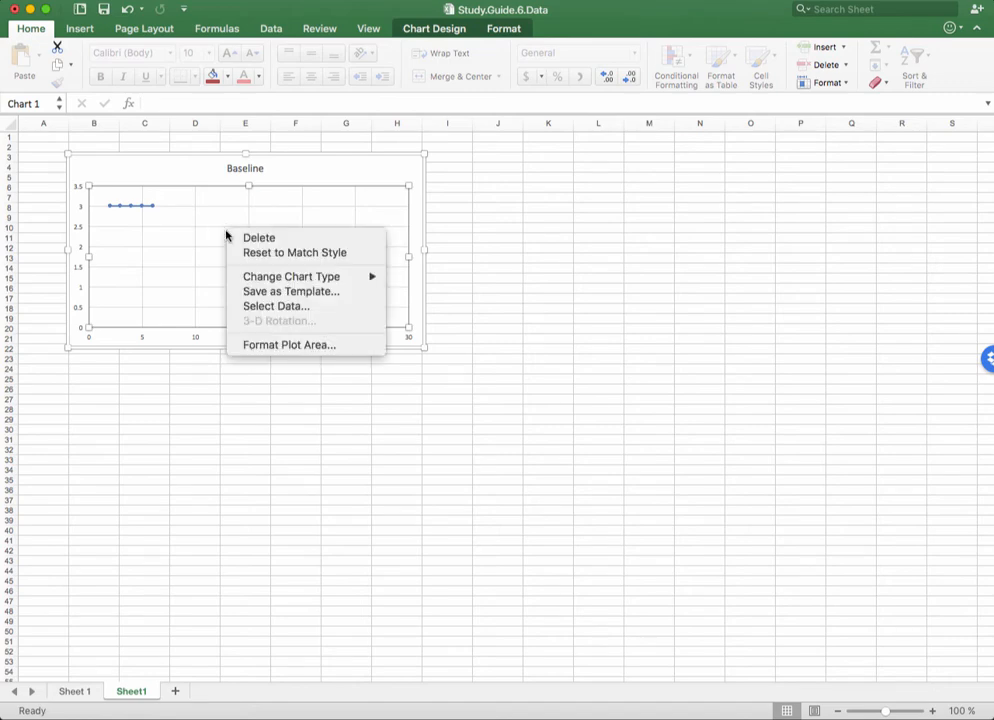
click(258, 307)
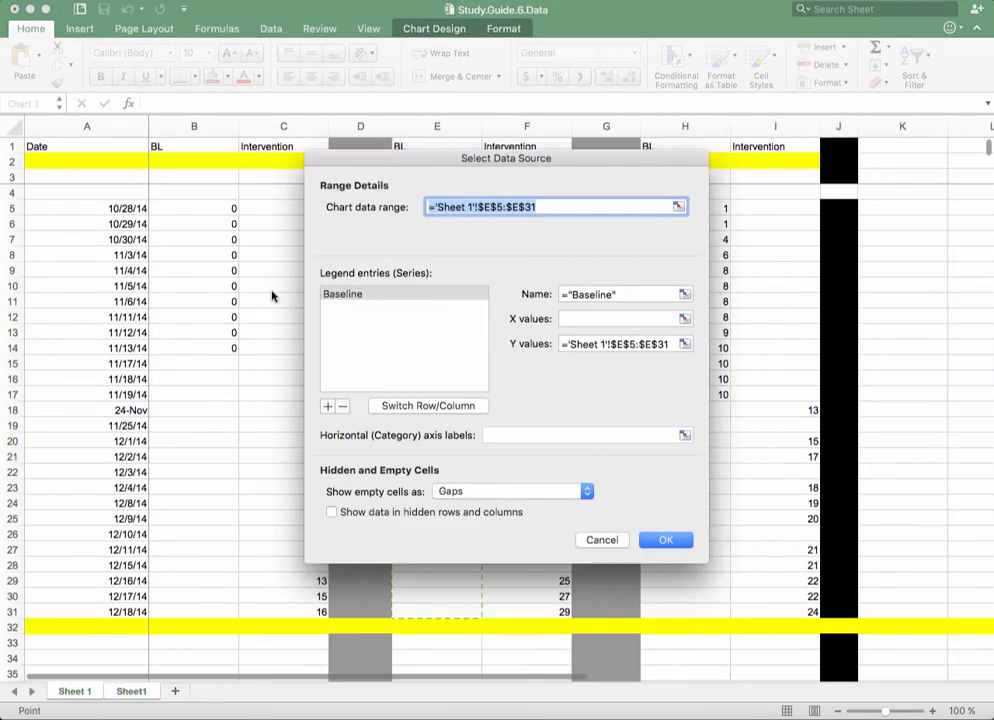
click(328, 406)
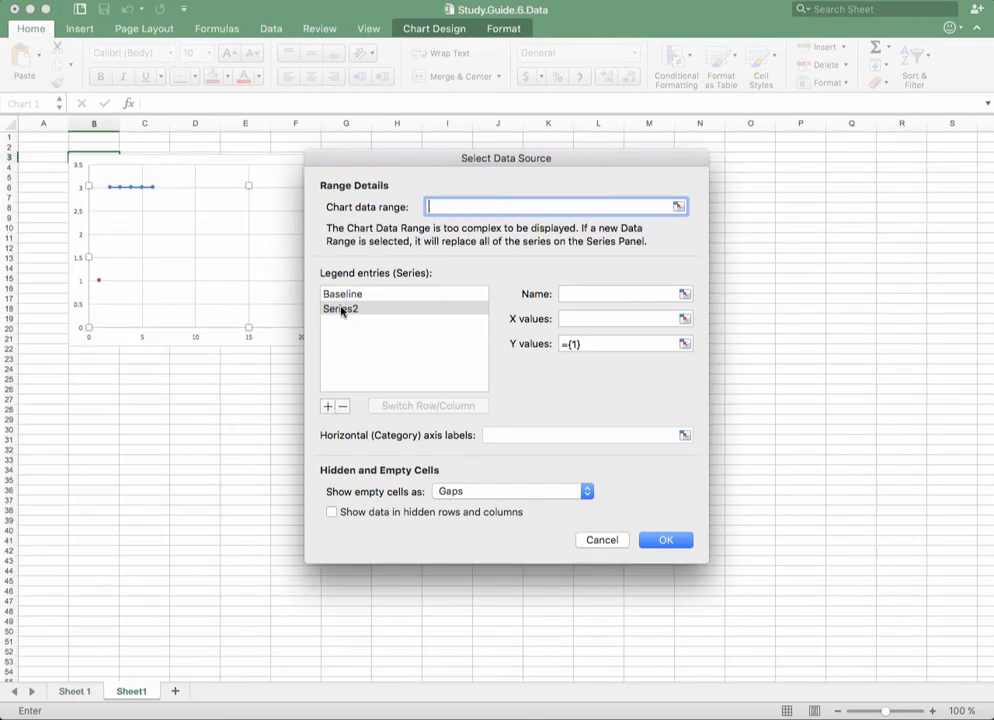
click(573, 293)
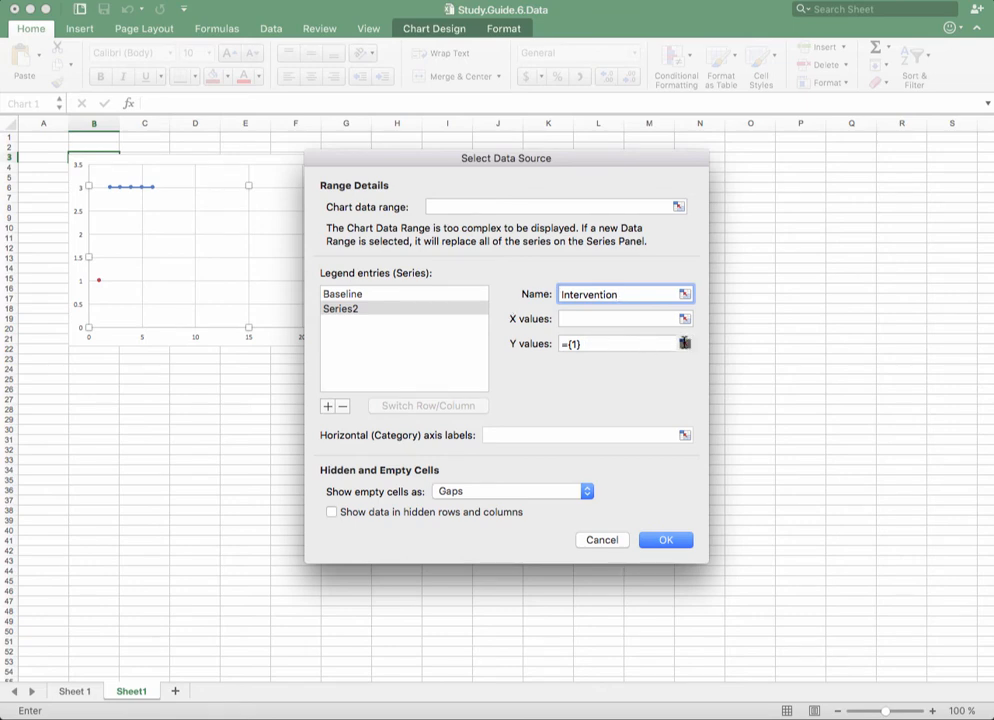
Step: Set the Intervention series' Y values to cells F5:F31 on Sheet 1 and apply the data source
click(684, 343)
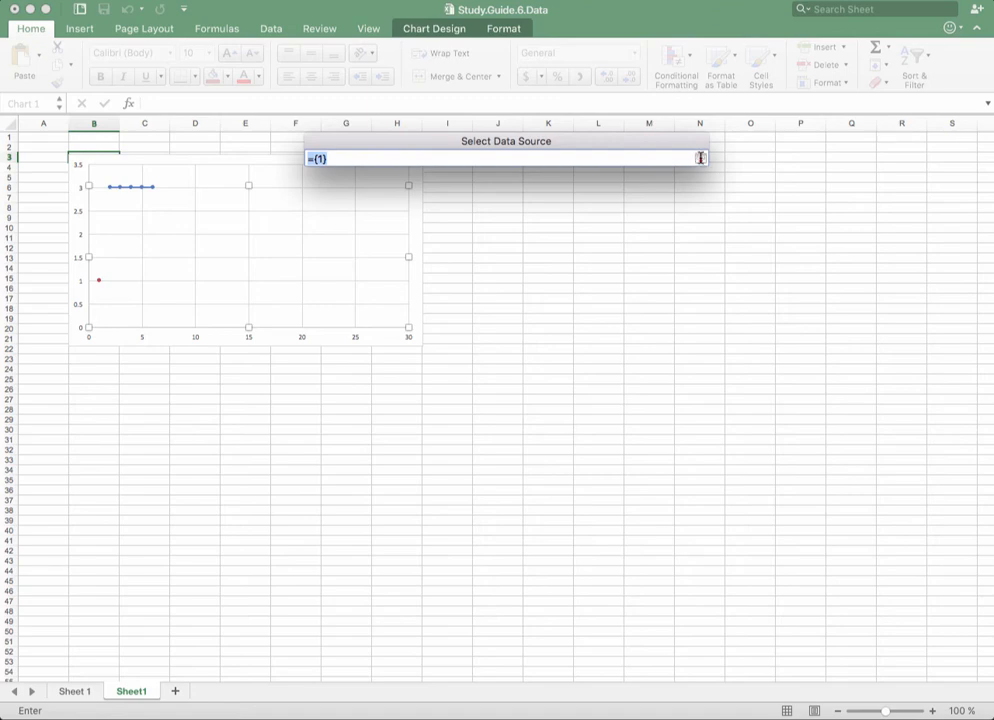
click(700, 158)
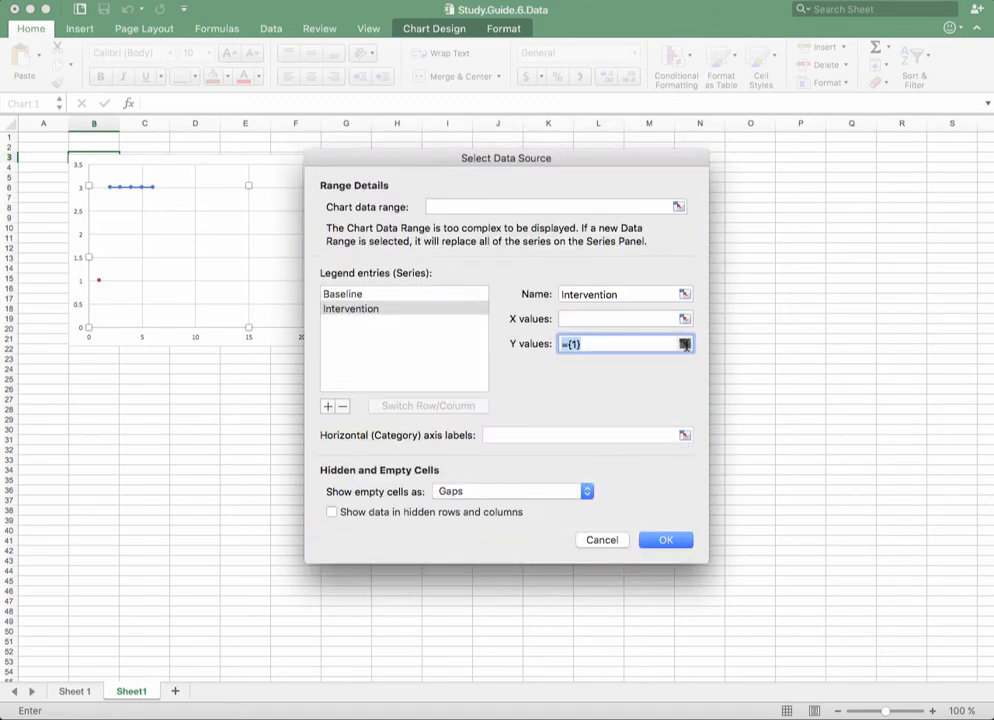
click(684, 343)
drag(526, 147, 660, 30)
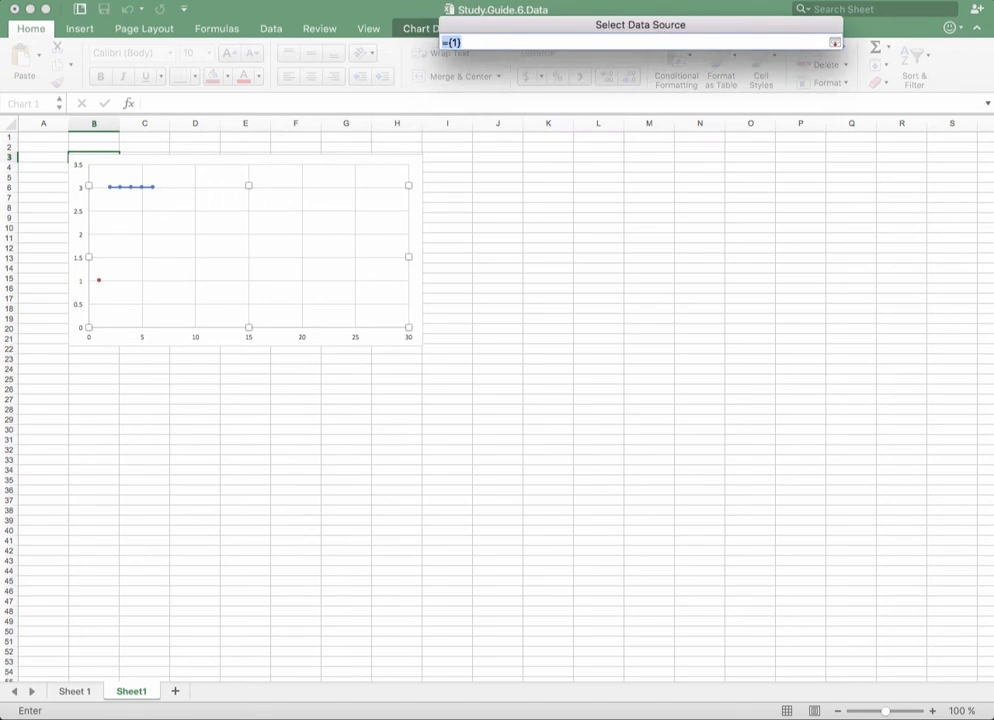
click(72, 691)
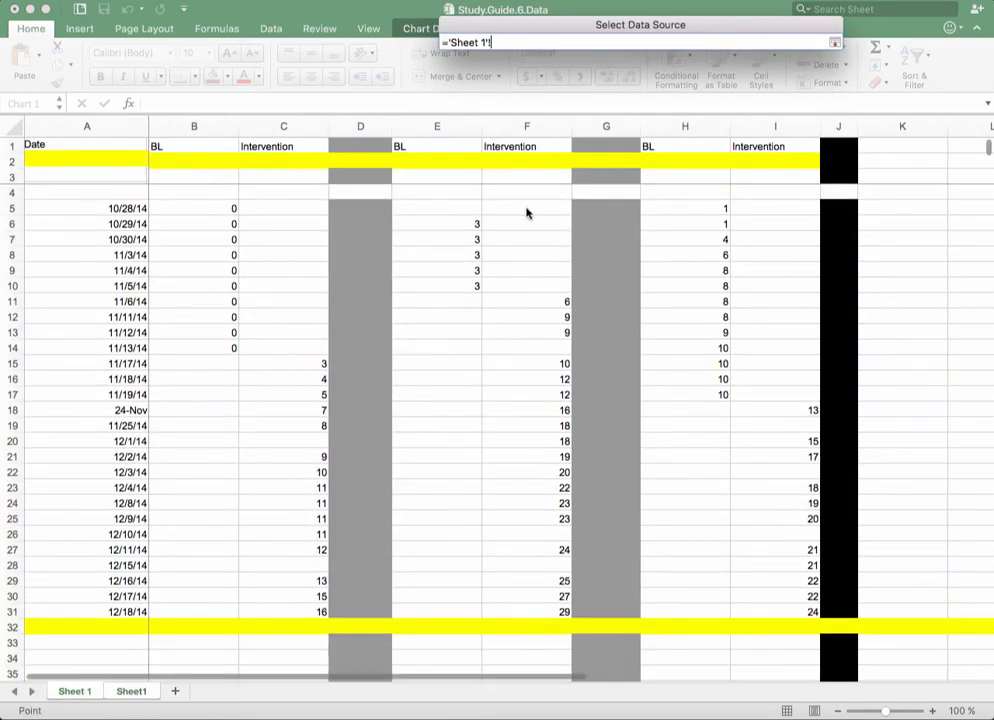
drag(533, 211, 555, 613)
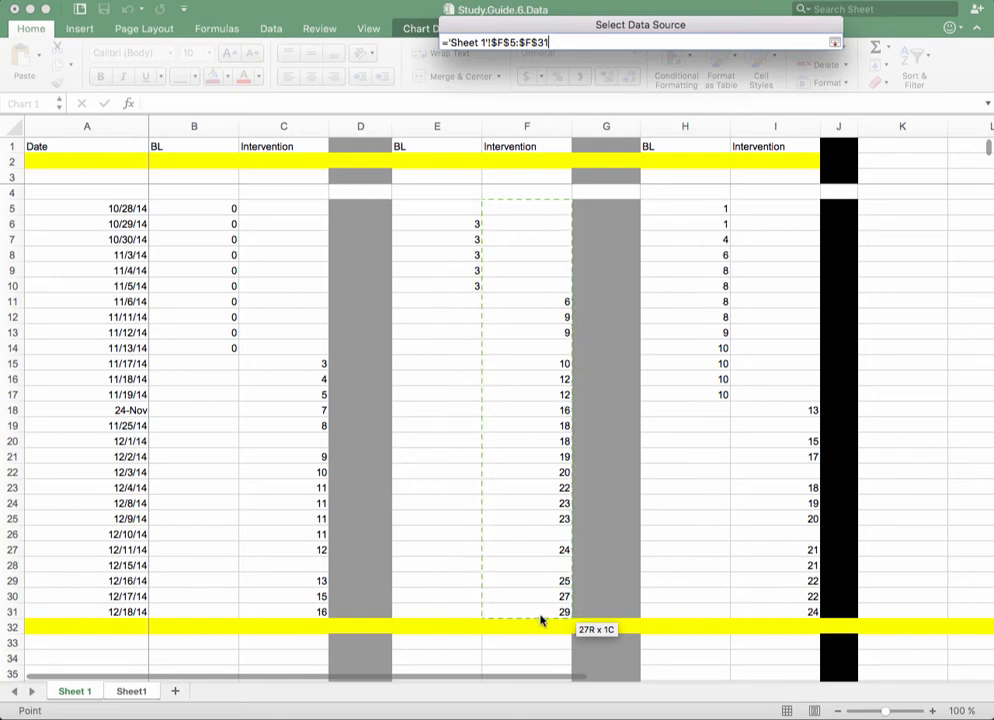
click(835, 40)
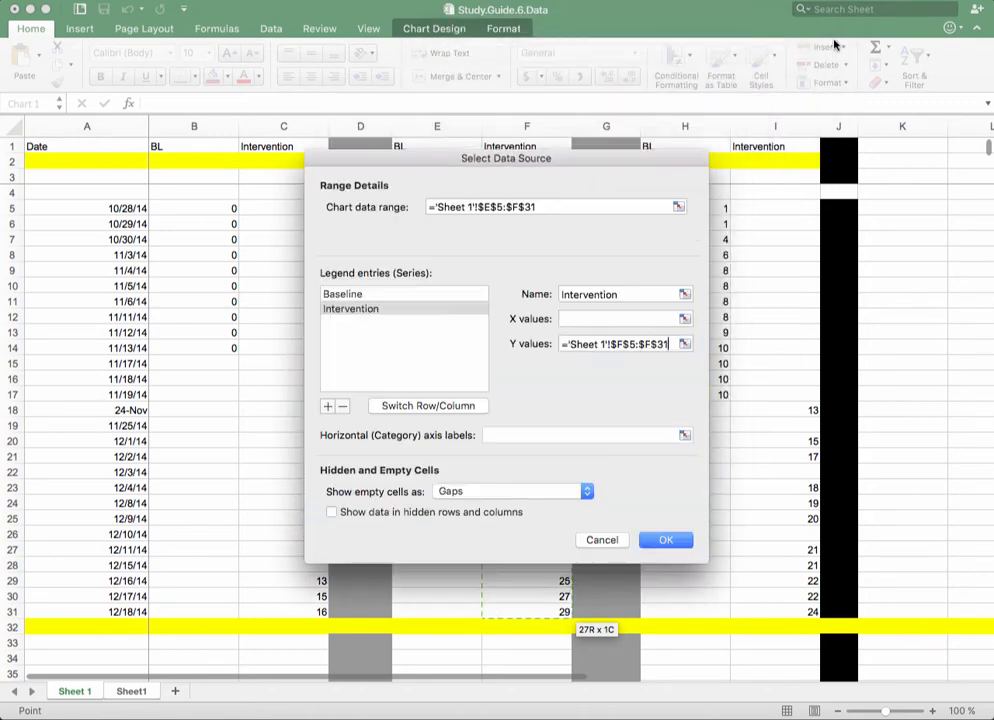
click(667, 540)
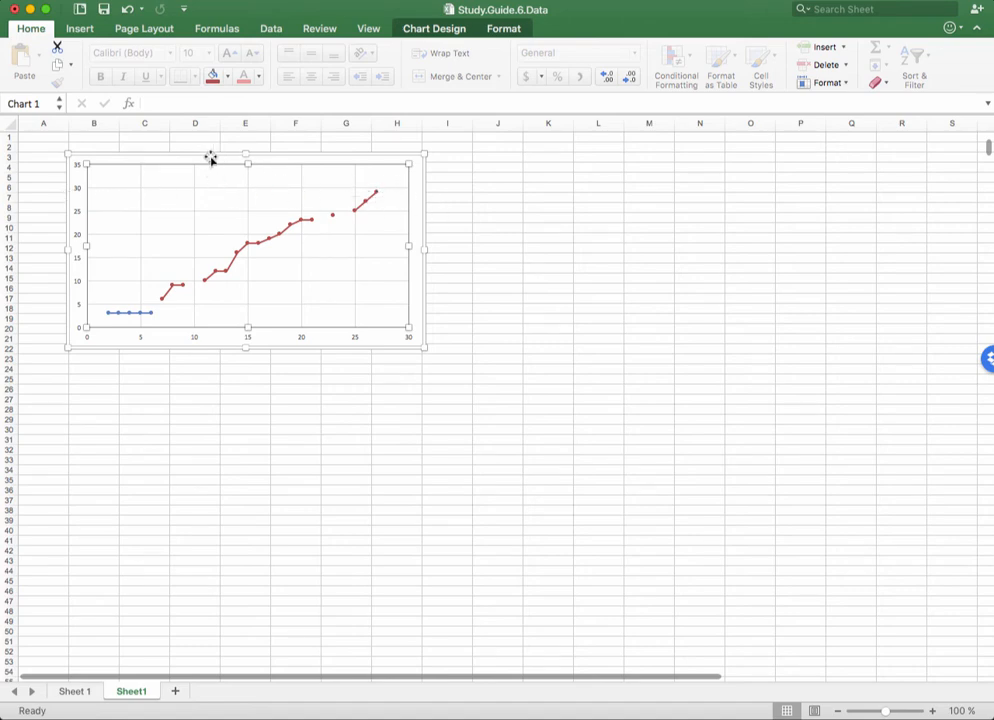
Step: Set the maximum bound of the chart's vertical axis to 30
right_click(80, 191)
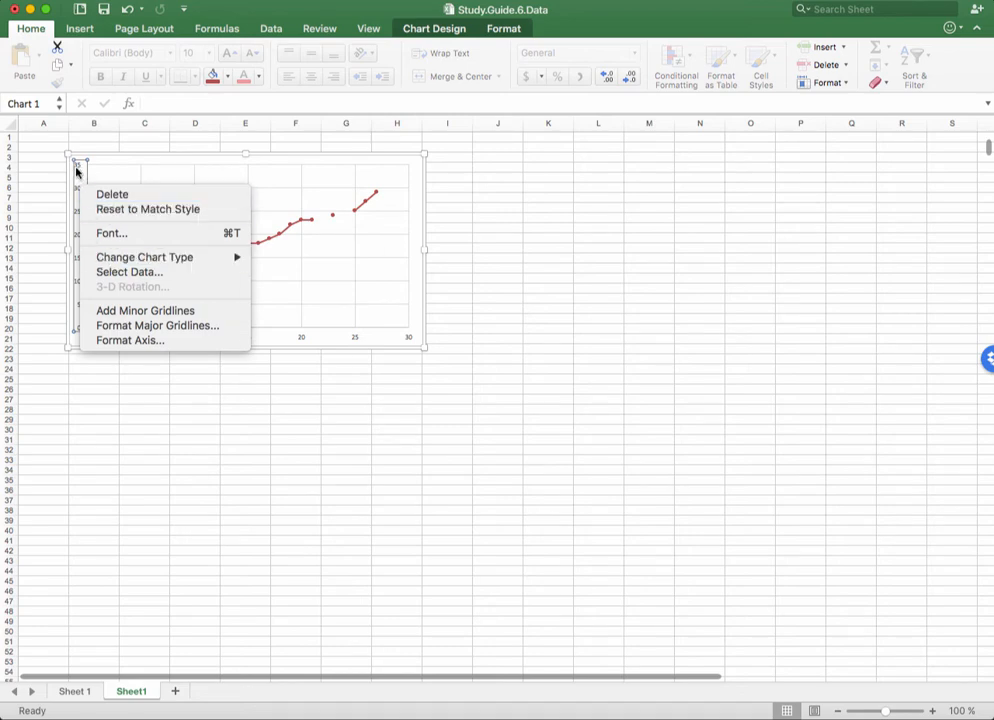
click(122, 342)
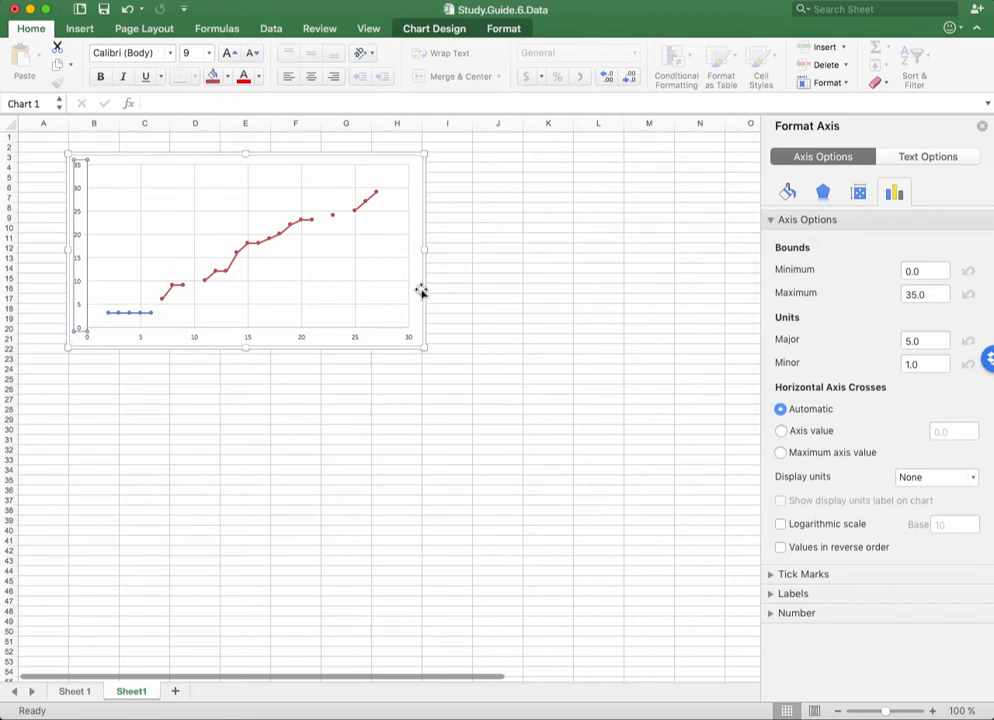
drag(934, 293, 899, 293)
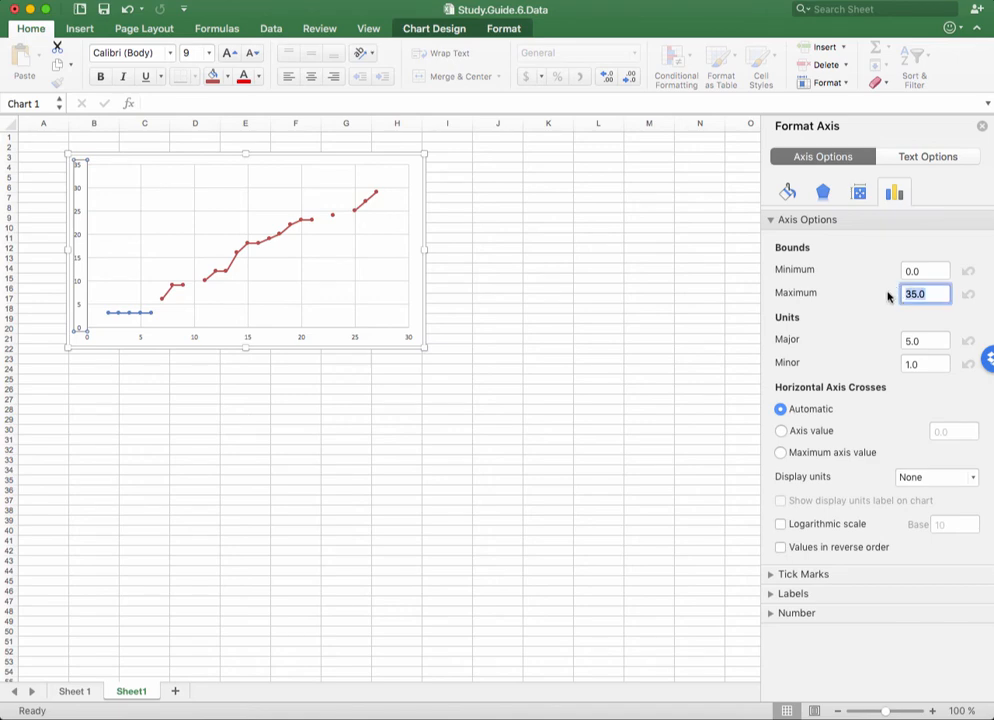
text(30)
key(Return)
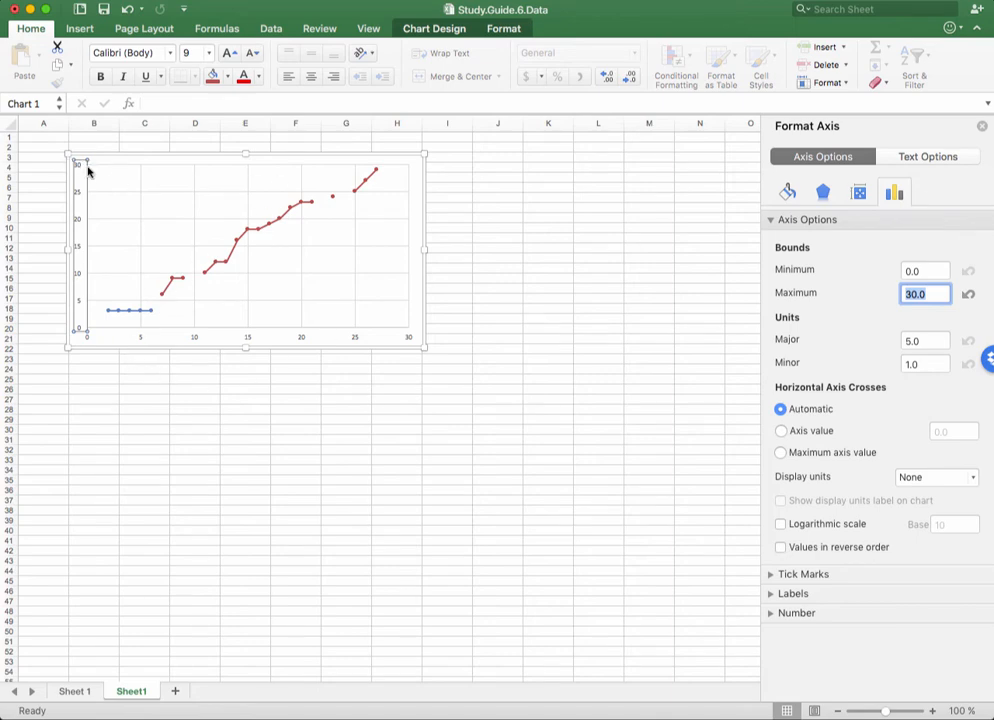
click(495, 259)
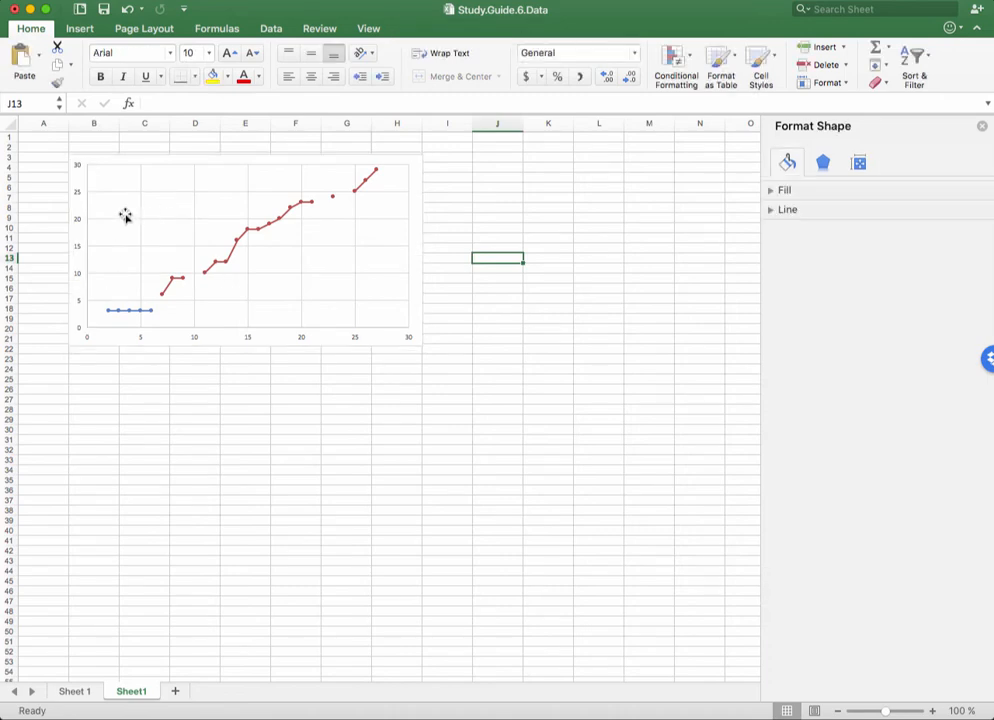
Step: Delete the horizontal and vertical major gridlines from the chart
click(176, 197)
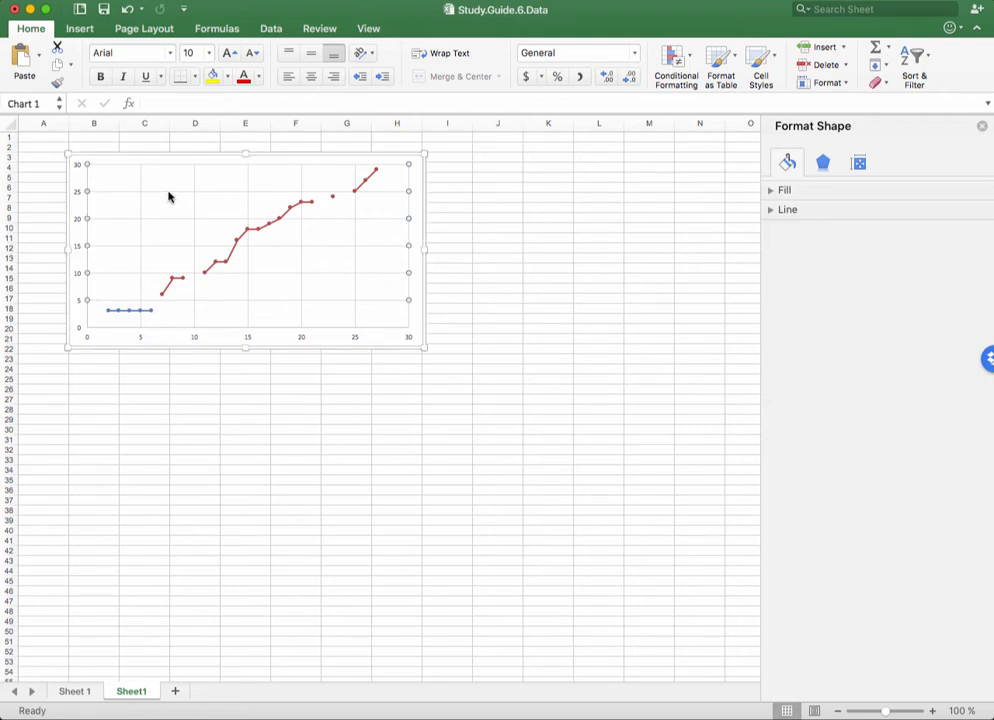
click(166, 192)
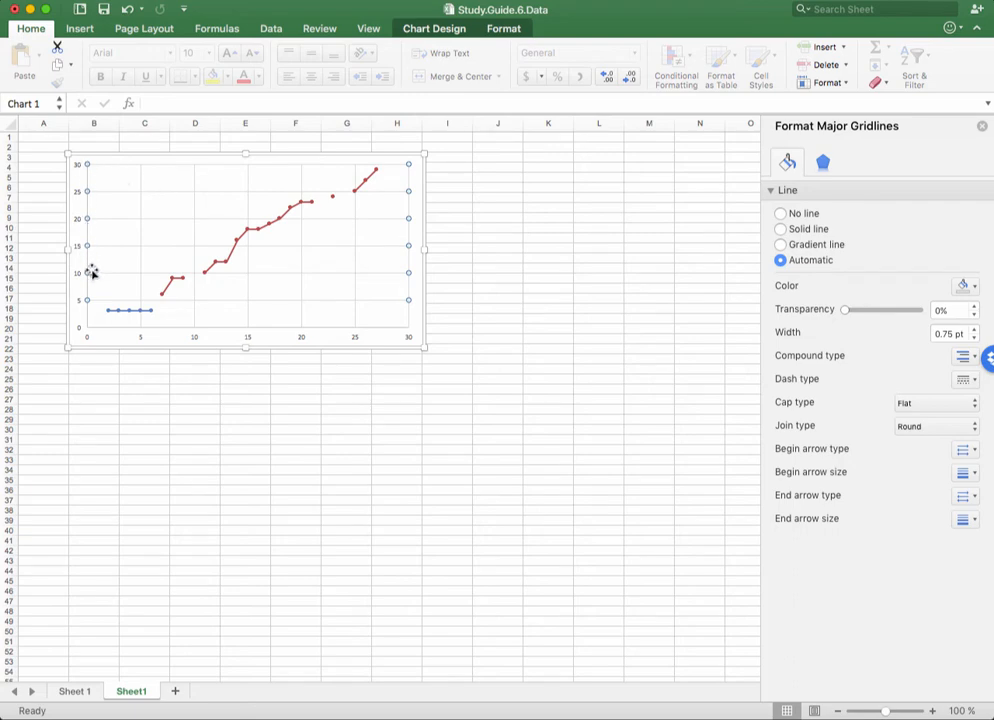
right_click(211, 197)
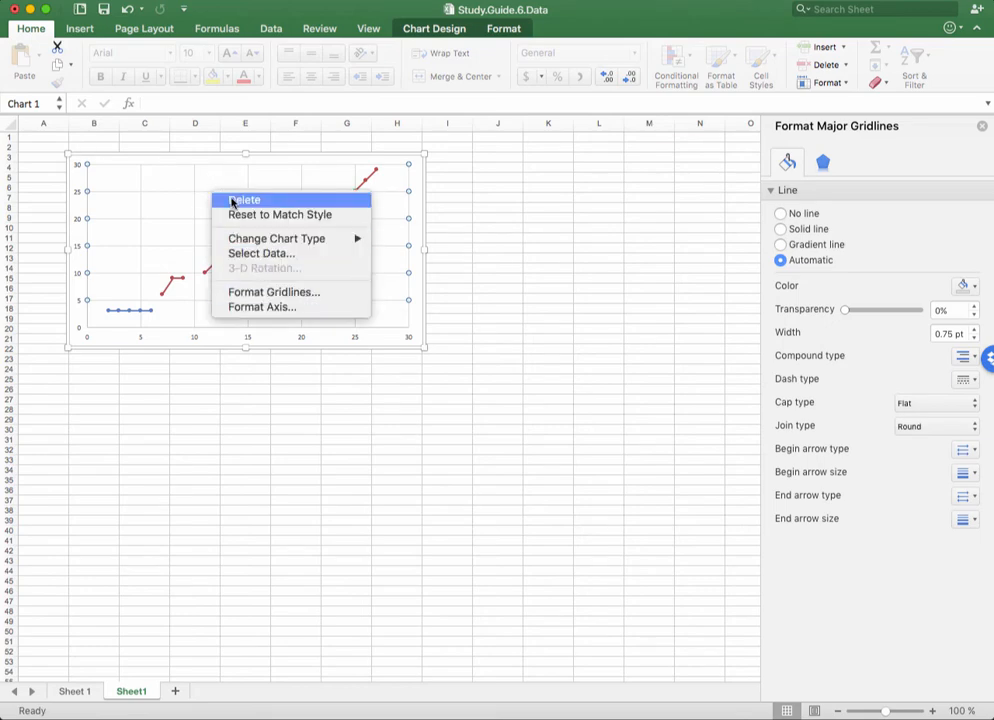
click(234, 201)
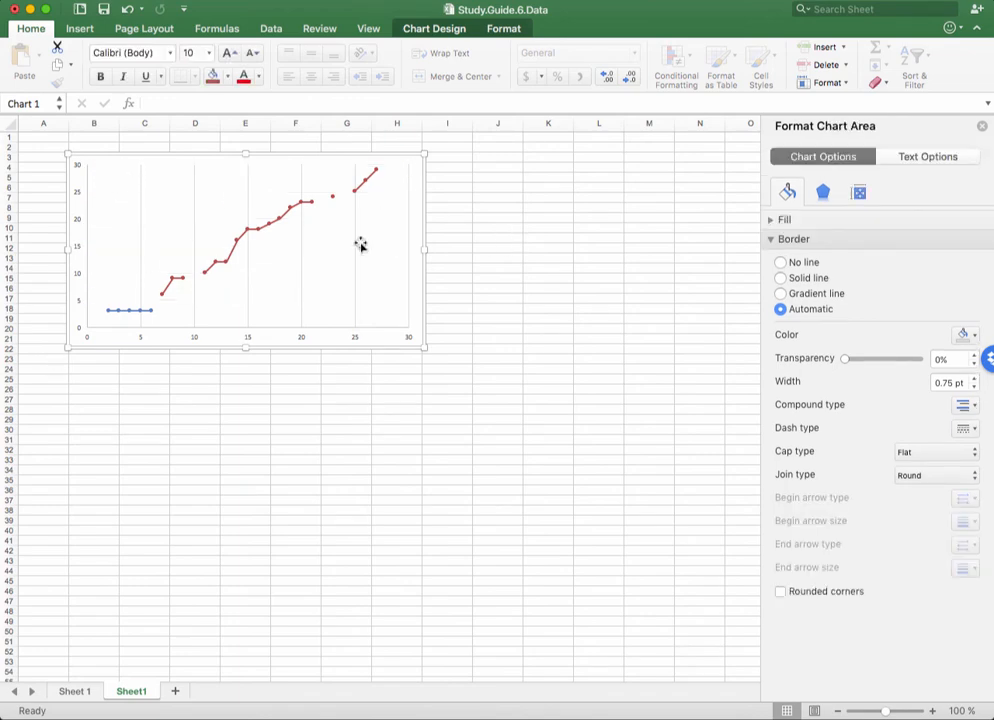
click(141, 210)
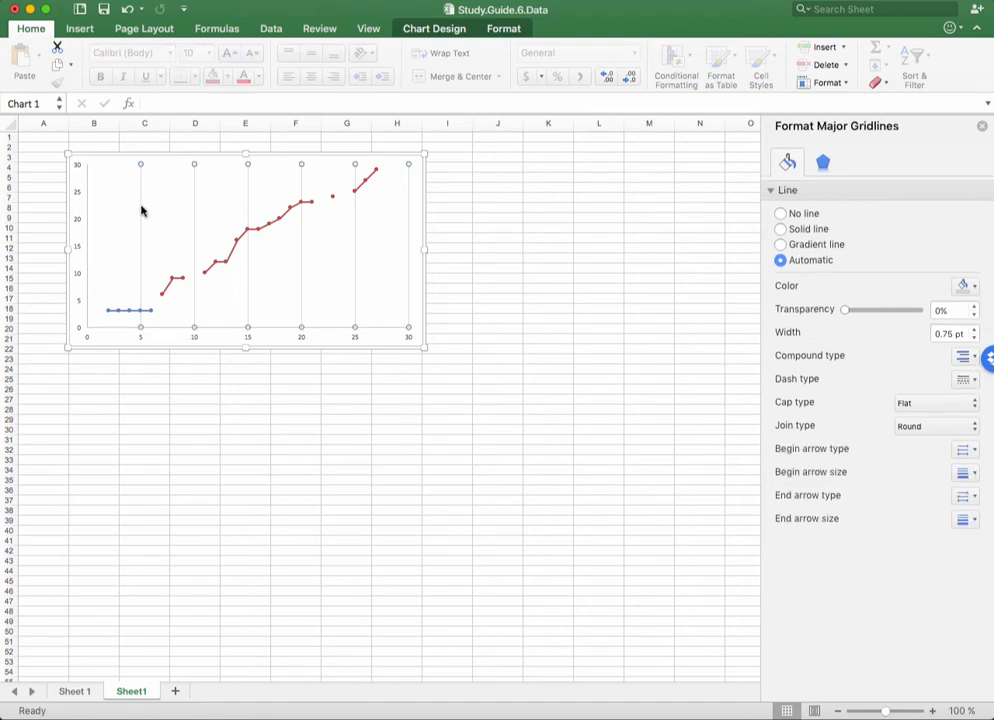
right_click(141, 210)
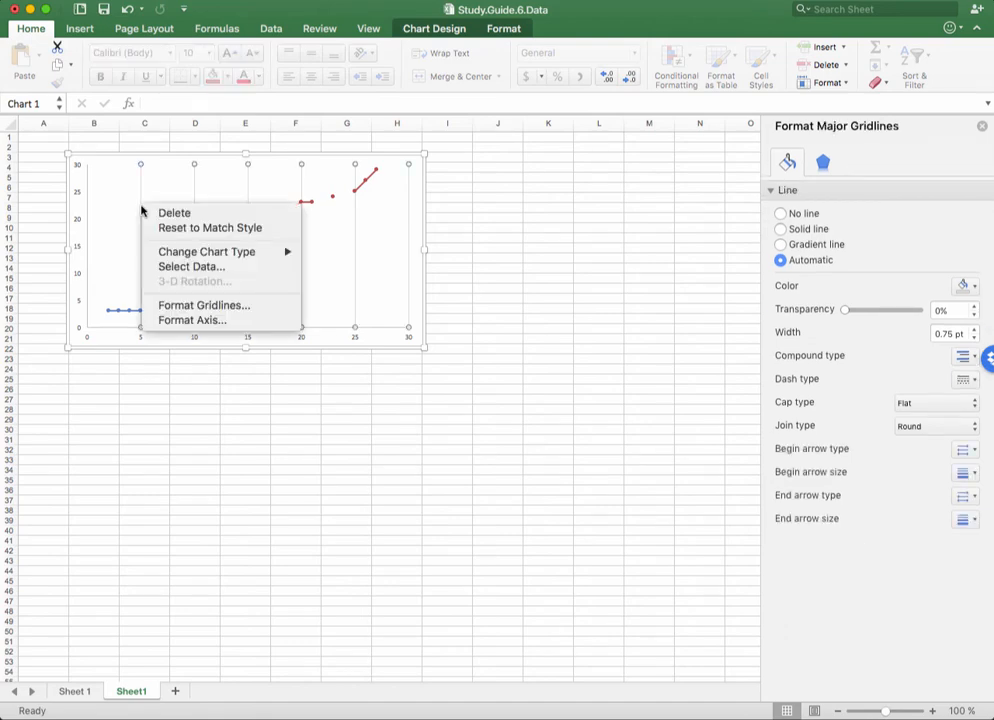
click(162, 211)
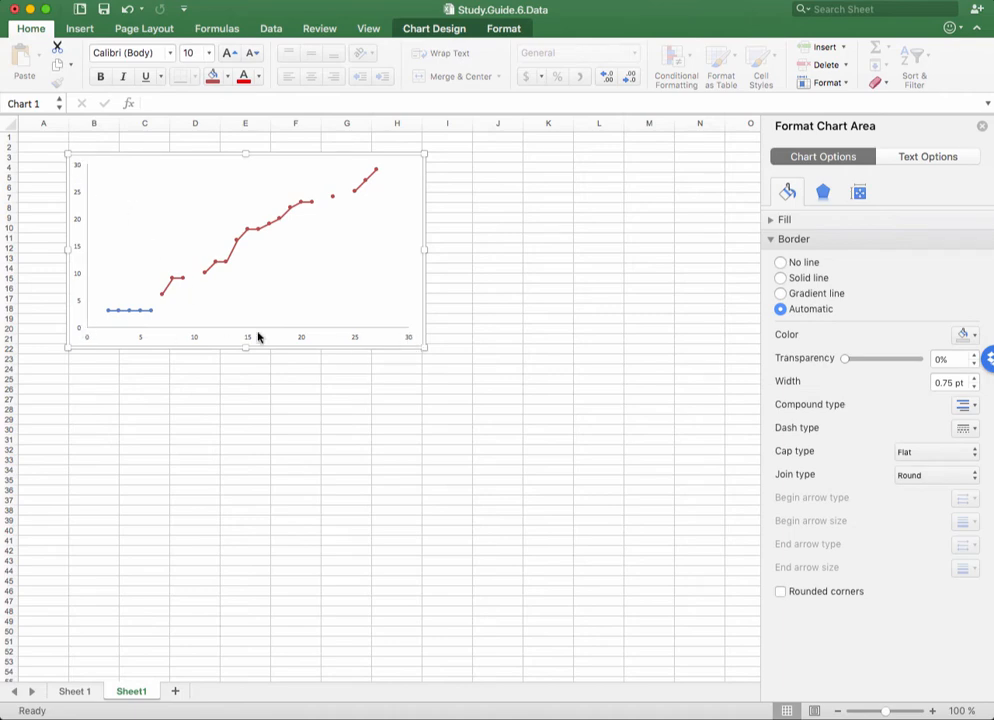
Step: Format the chart's vertical axis with a solid black line
click(77, 194)
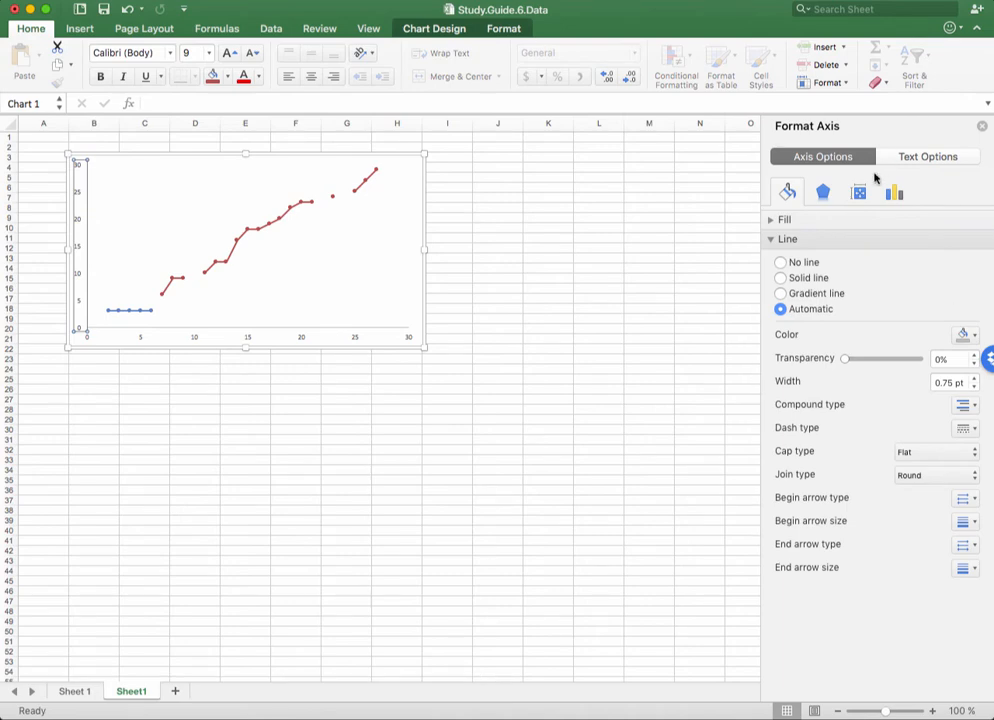
click(982, 126)
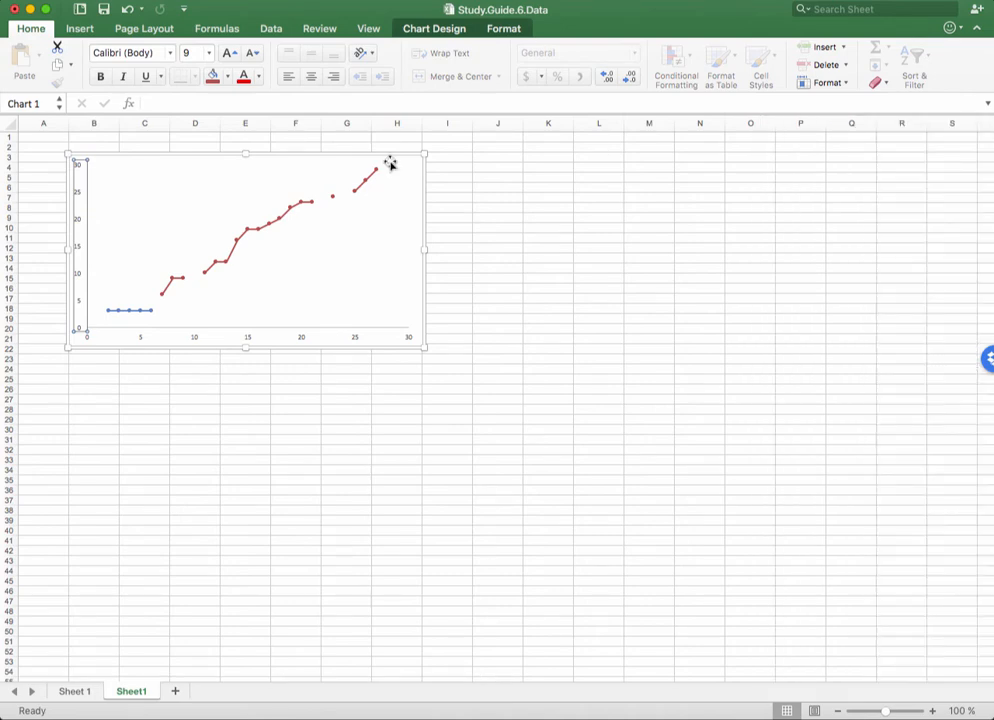
right_click(76, 195)
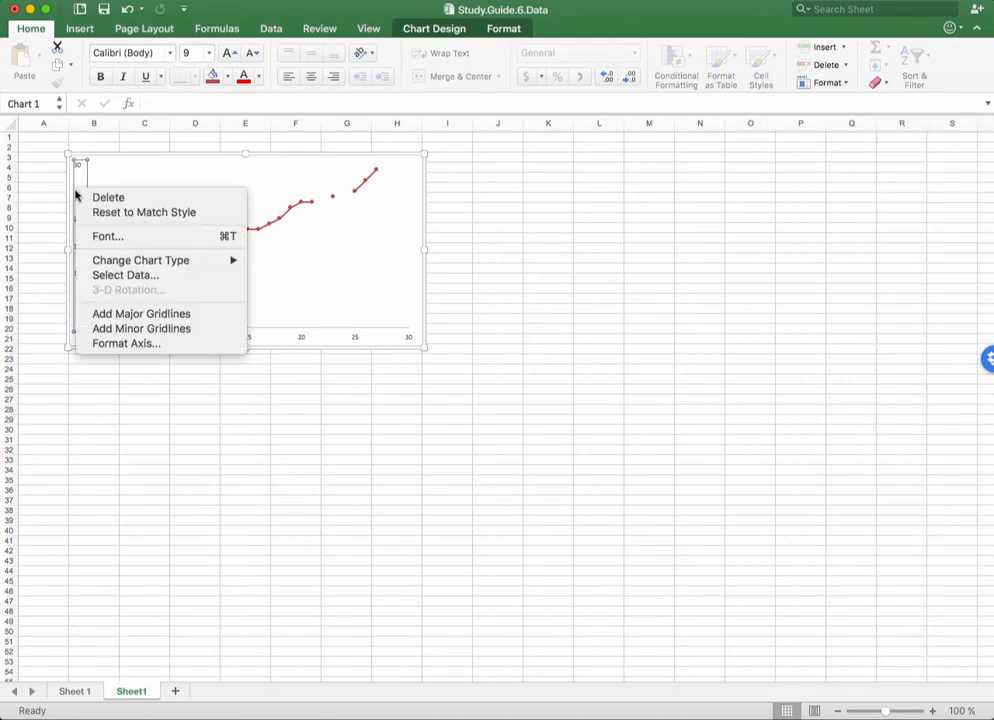
click(128, 344)
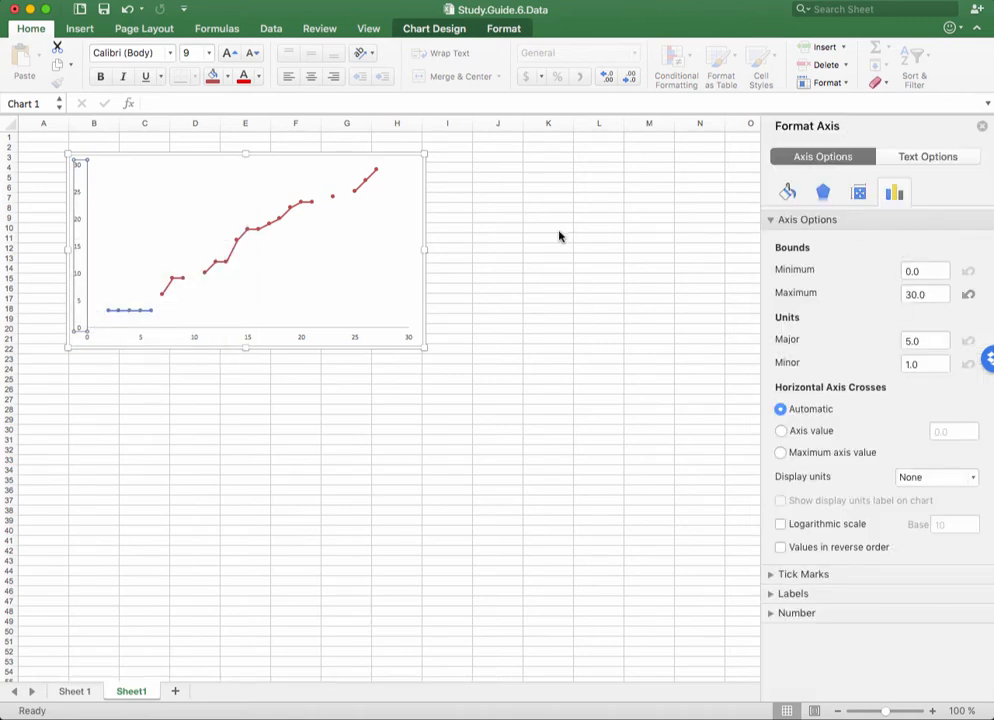
click(789, 193)
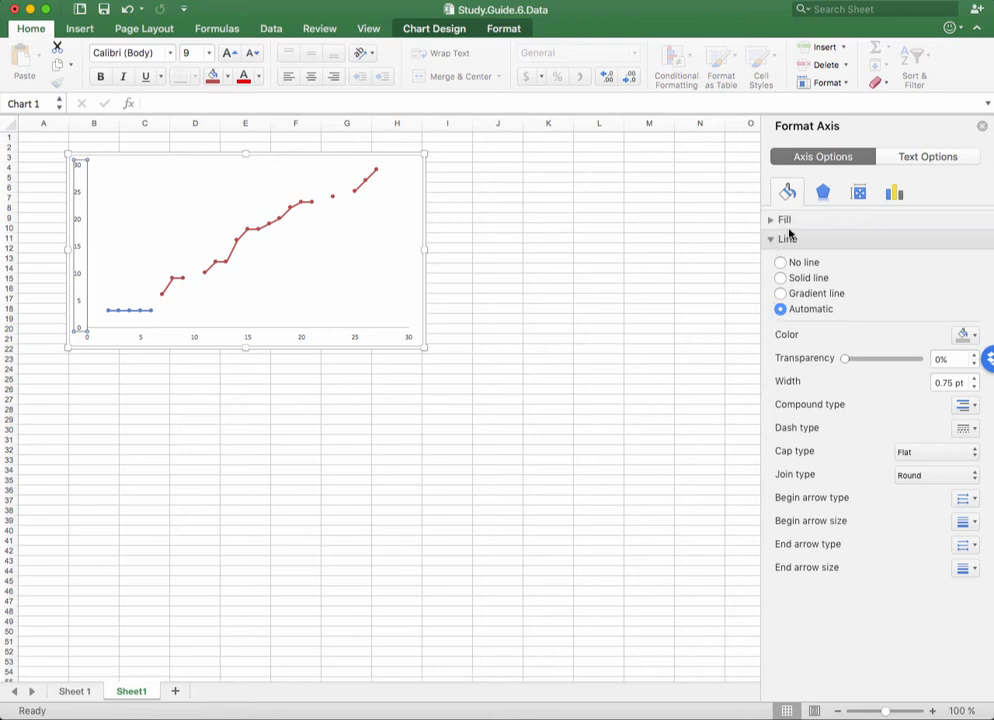
click(781, 278)
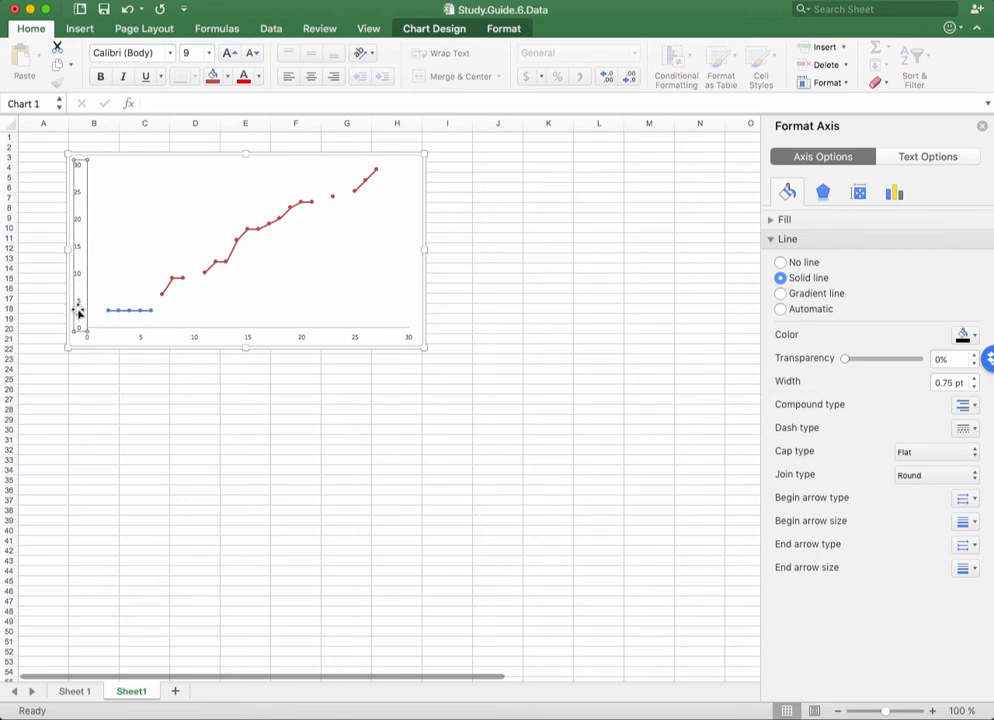
Step: Set the vertical axis labels to a solid black text fill with no text outline
click(939, 163)
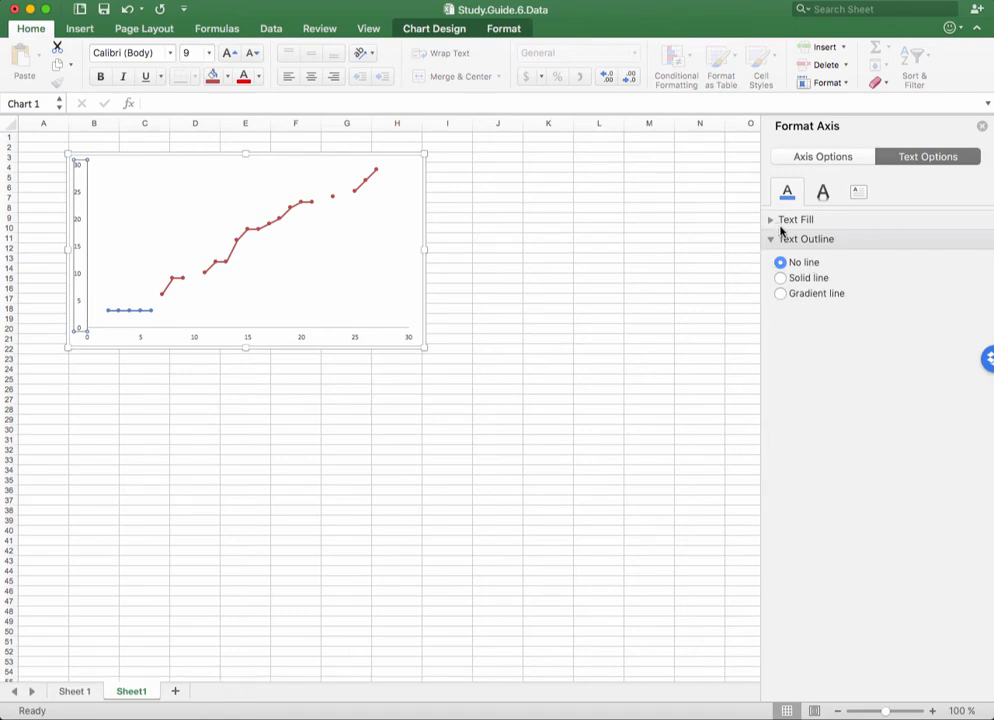
click(781, 279)
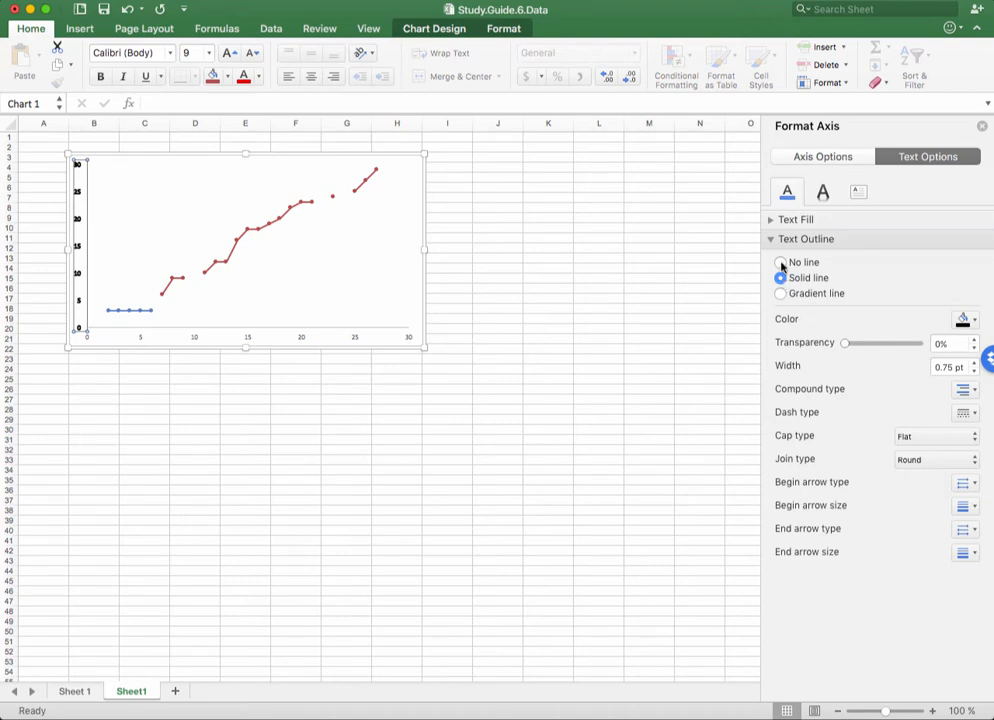
click(780, 262)
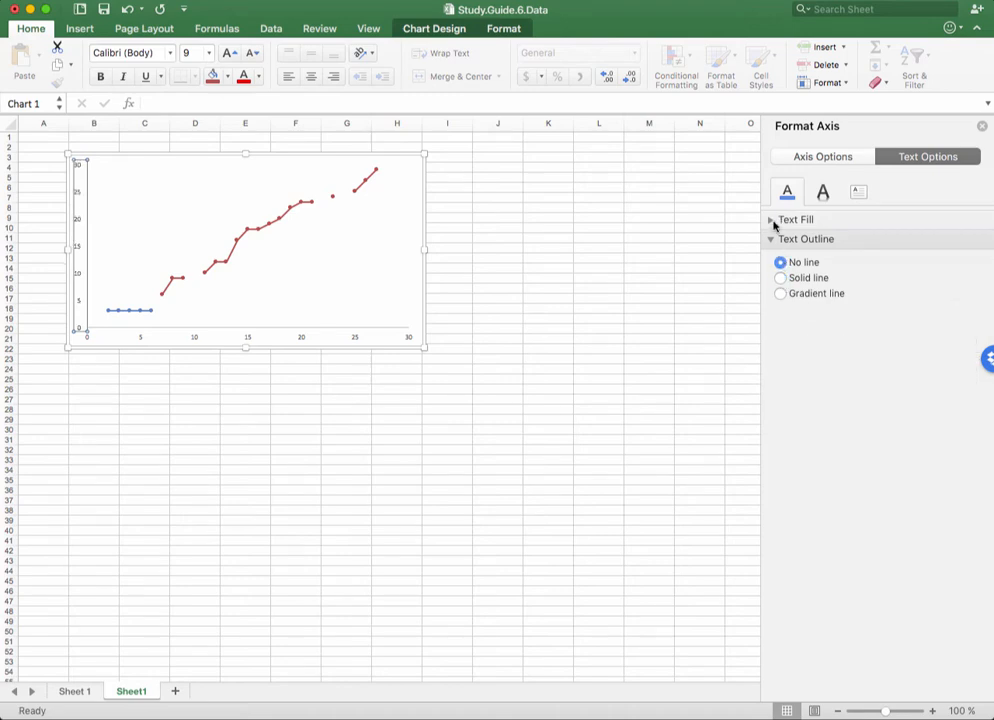
click(773, 220)
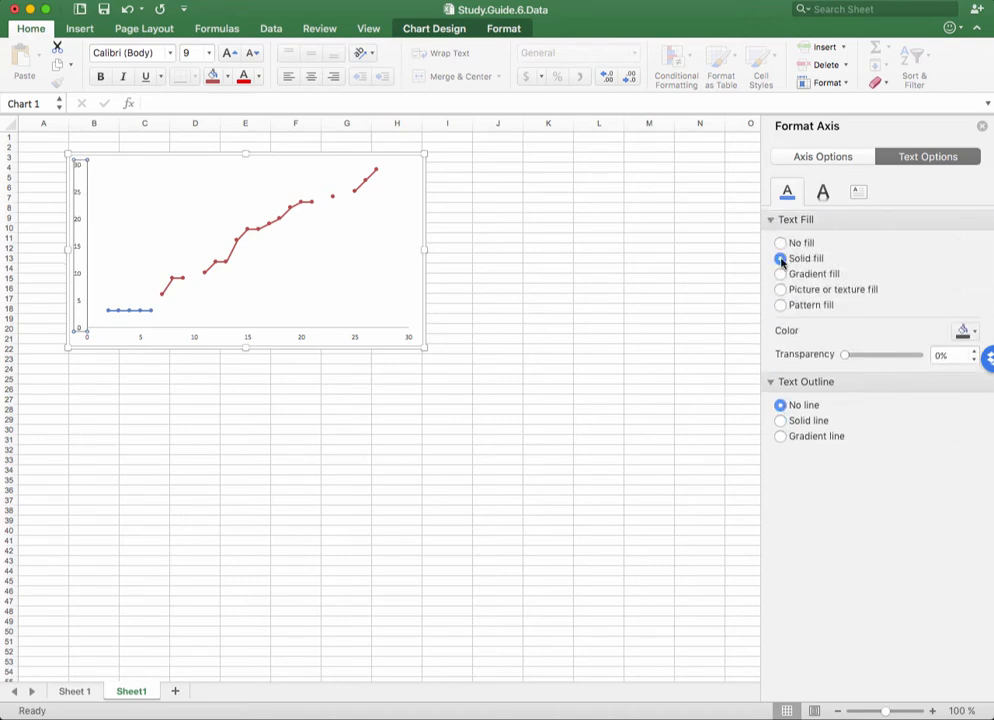
click(966, 331)
click(979, 374)
click(106, 222)
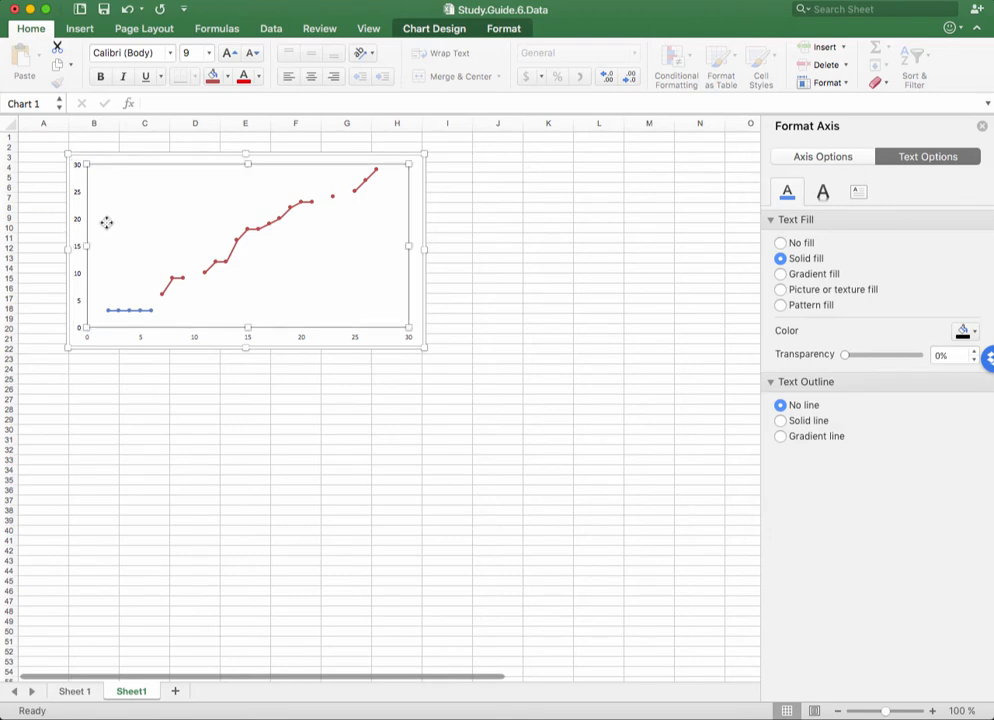
click(214, 450)
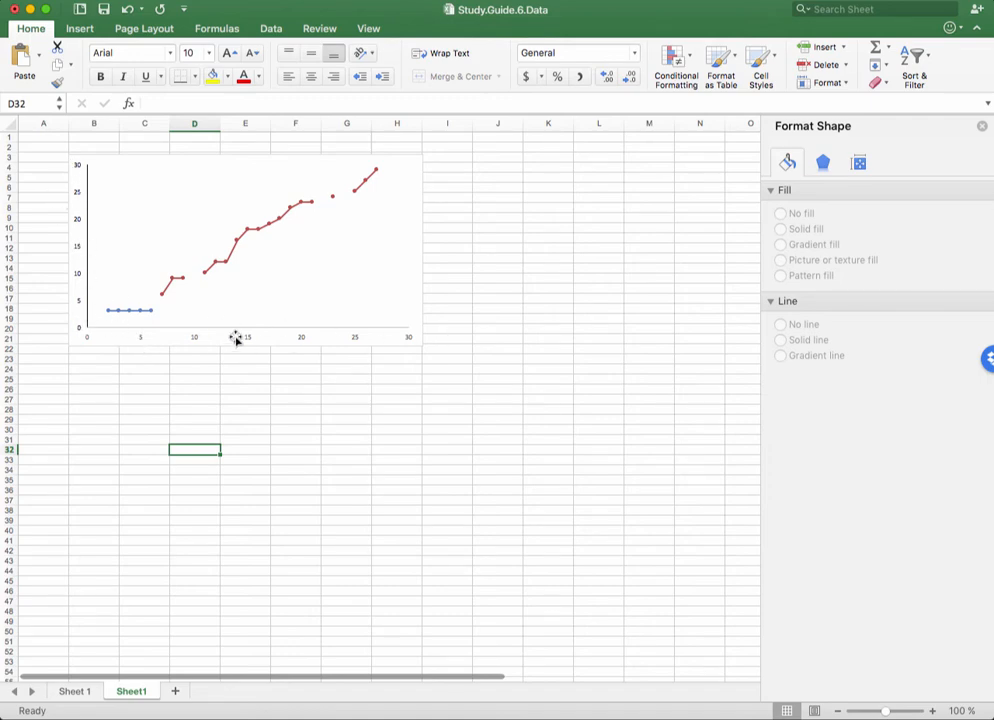
Step: Format the chart's horizontal axis with a solid black line
click(142, 340)
right_click(142, 340)
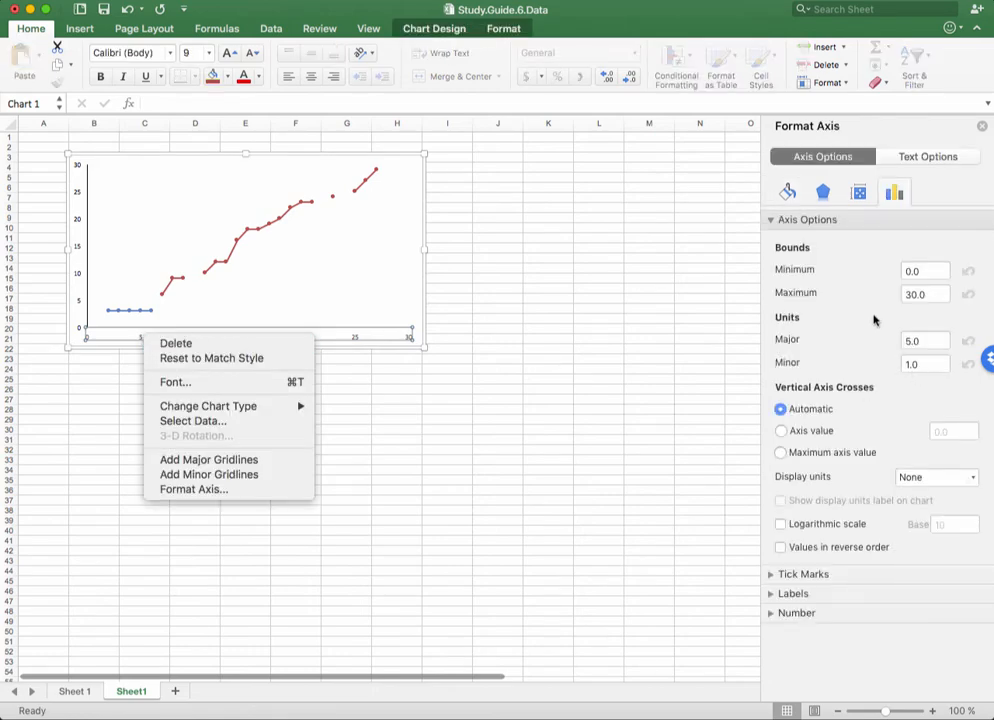
click(200, 490)
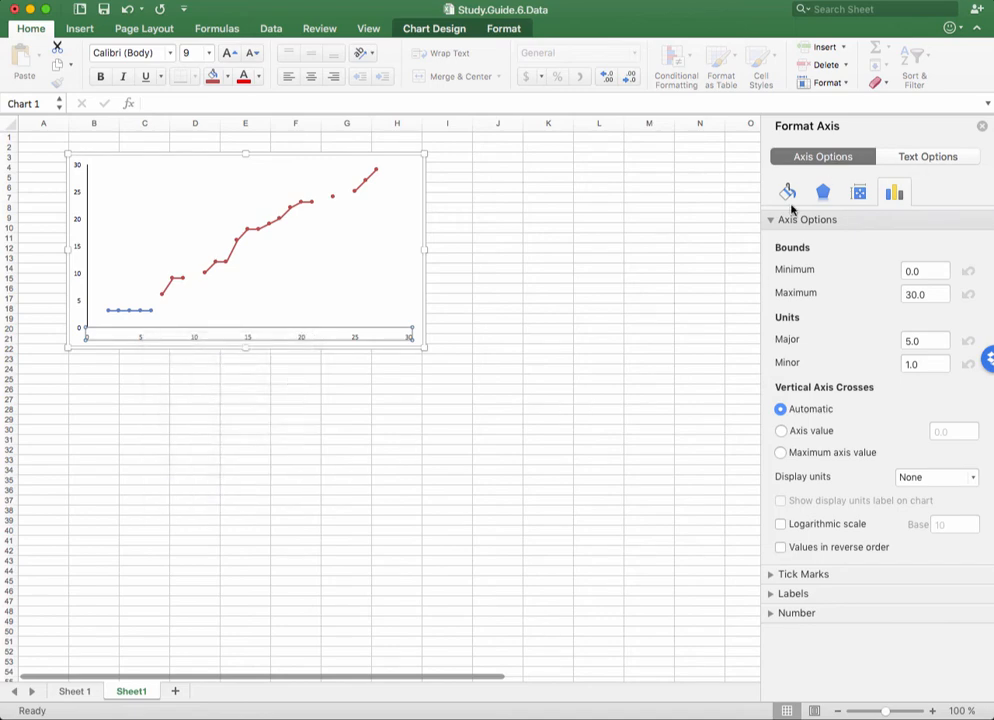
click(789, 194)
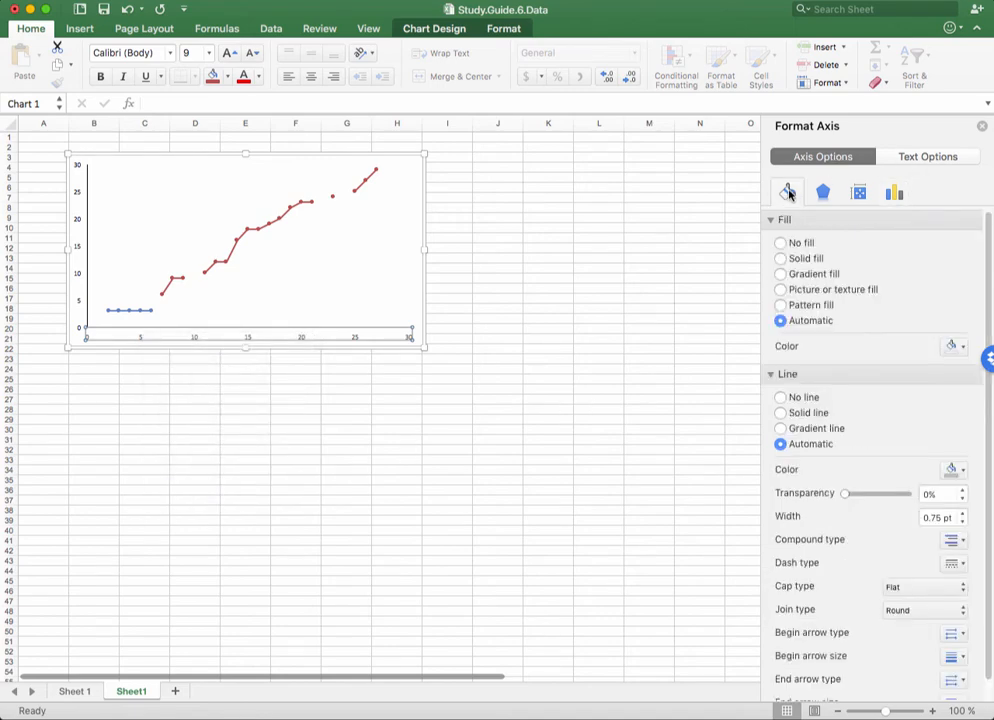
click(781, 413)
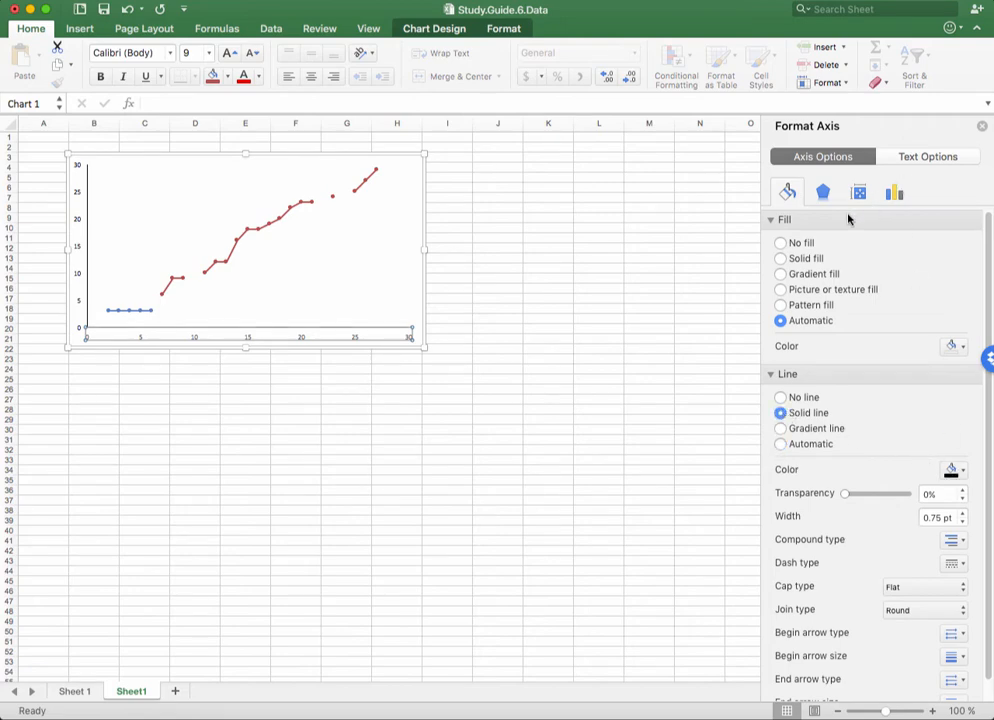
Step: Set the text fill of the horizontal axis labels to black
click(937, 158)
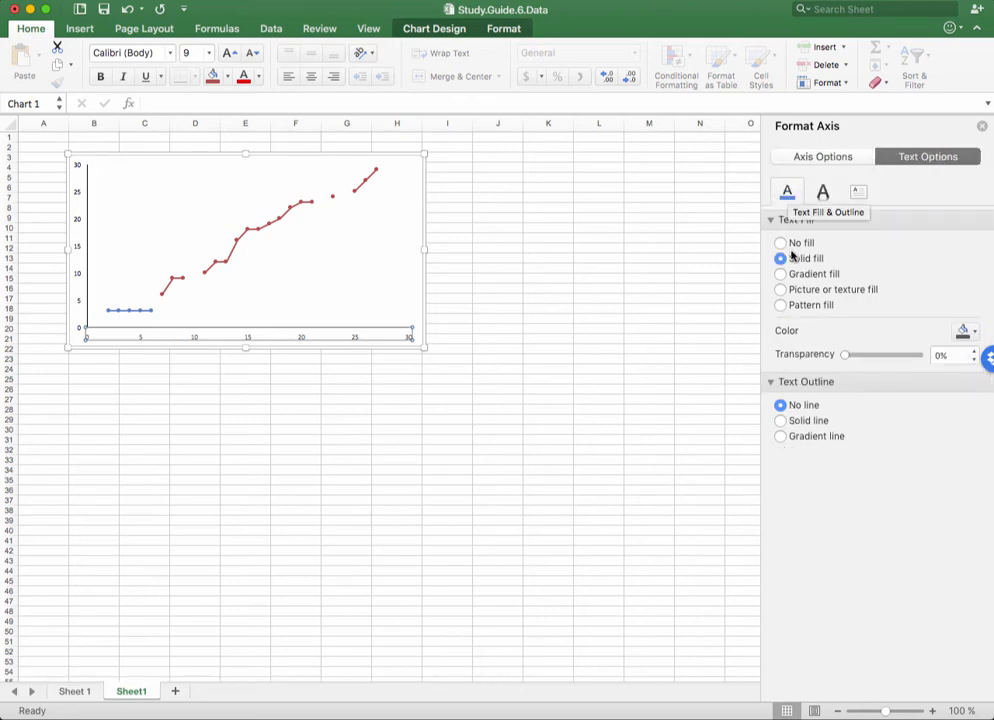
click(962, 333)
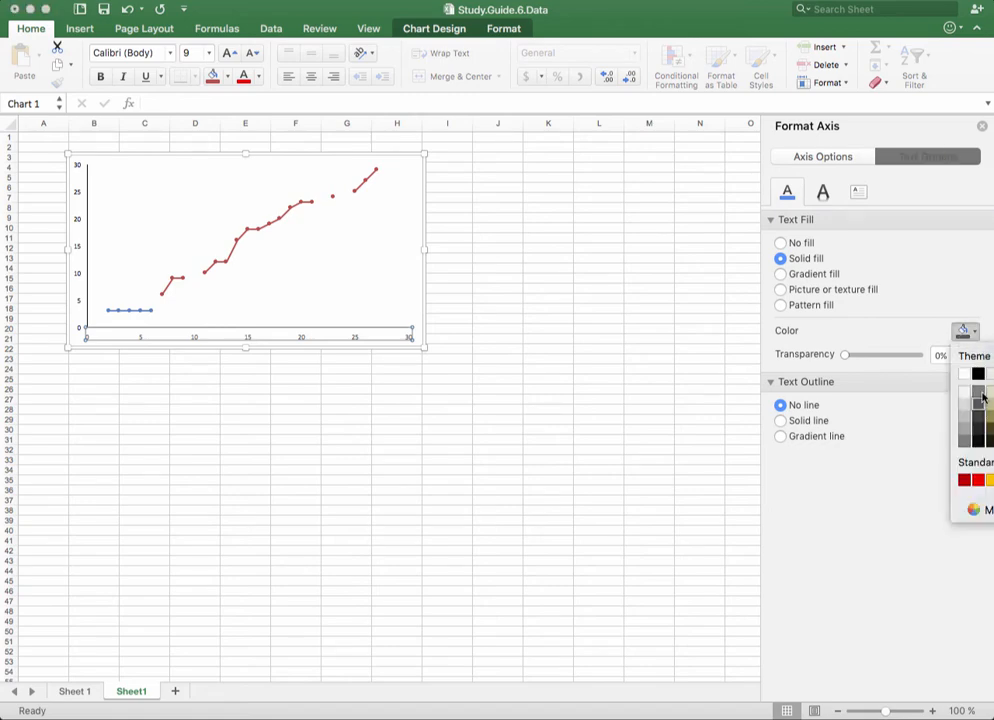
click(979, 374)
click(527, 421)
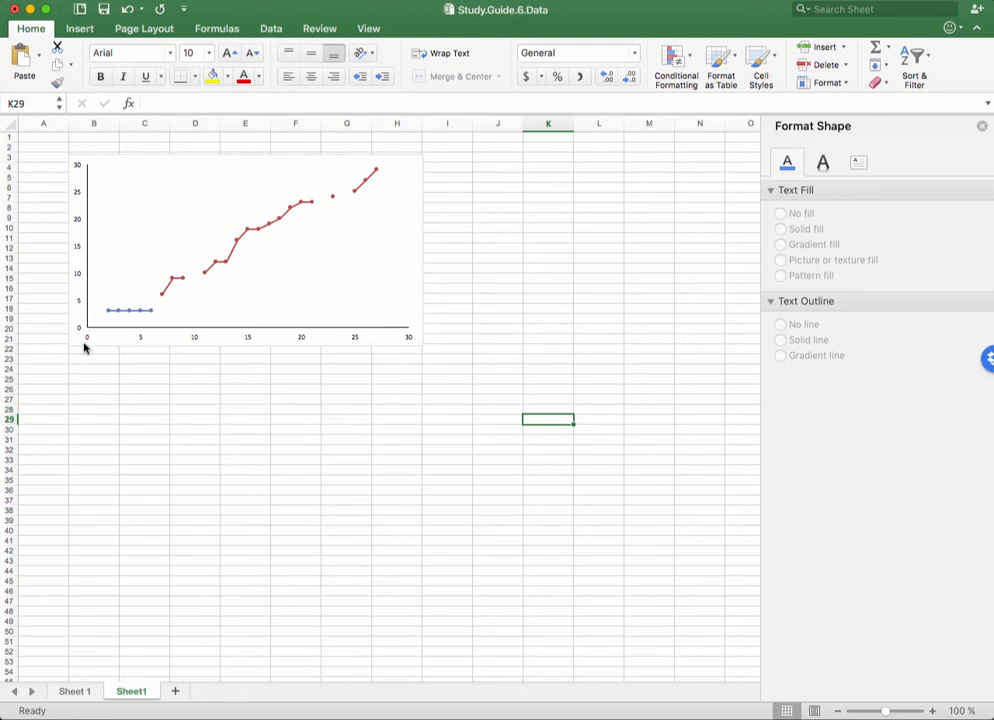
Step: Try a white text fill on the horizontal axis labels and finally hide them with No fill
click(139, 339)
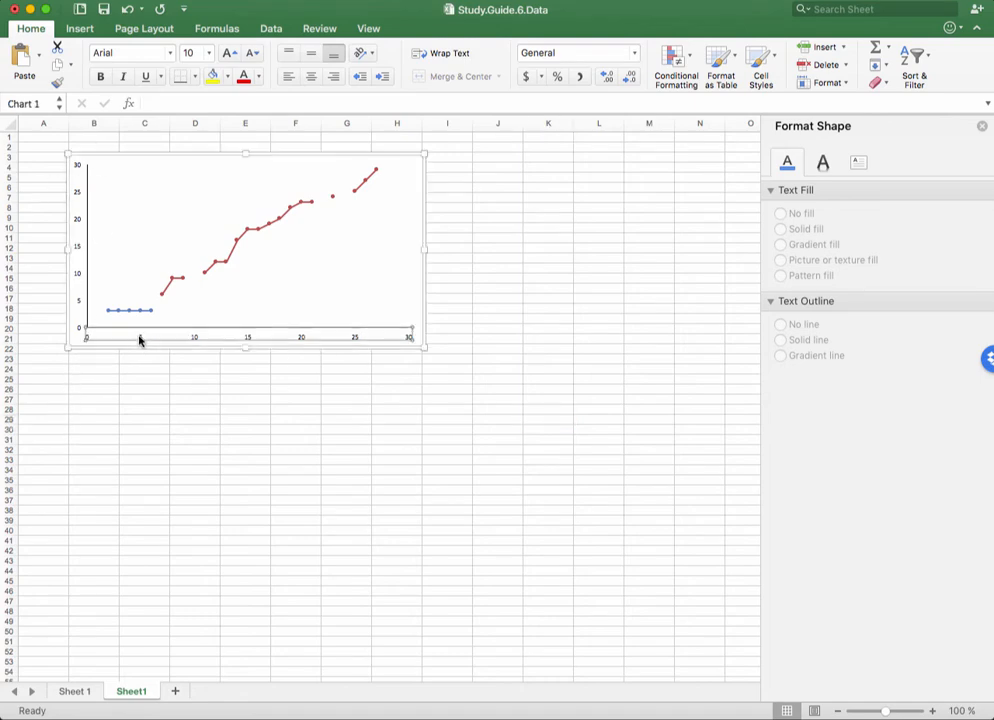
right_click(140, 341)
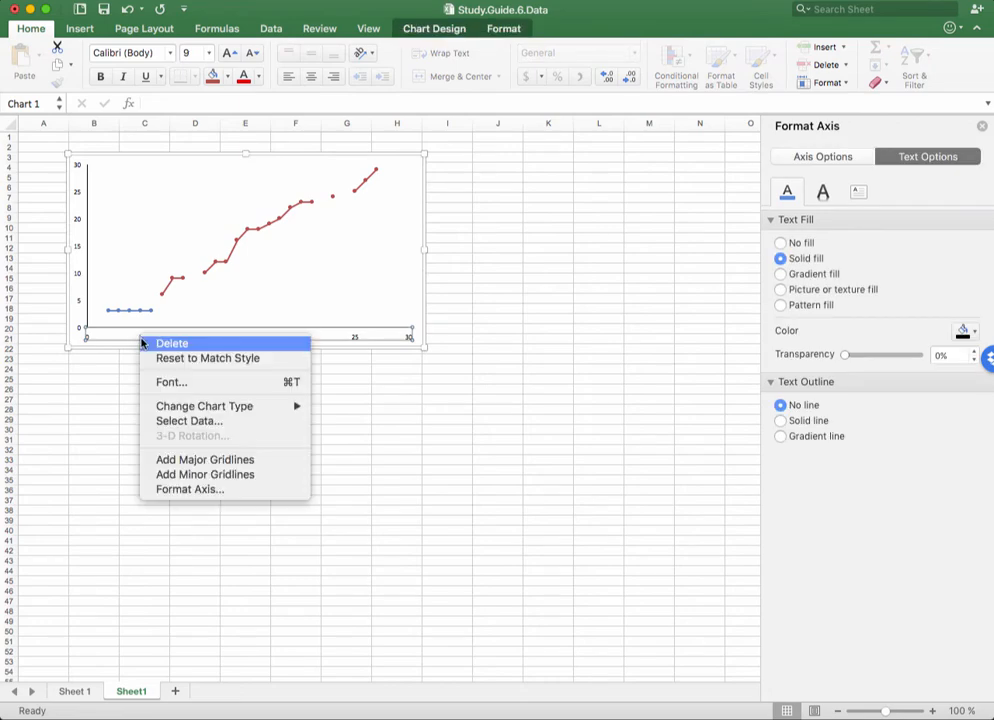
click(210, 490)
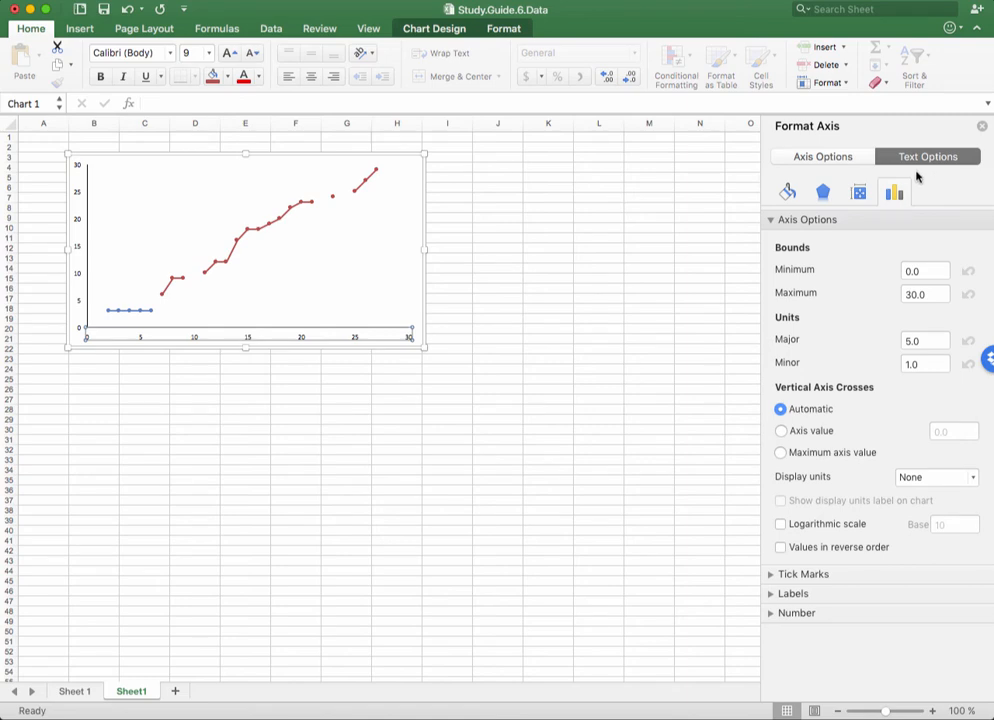
click(917, 155)
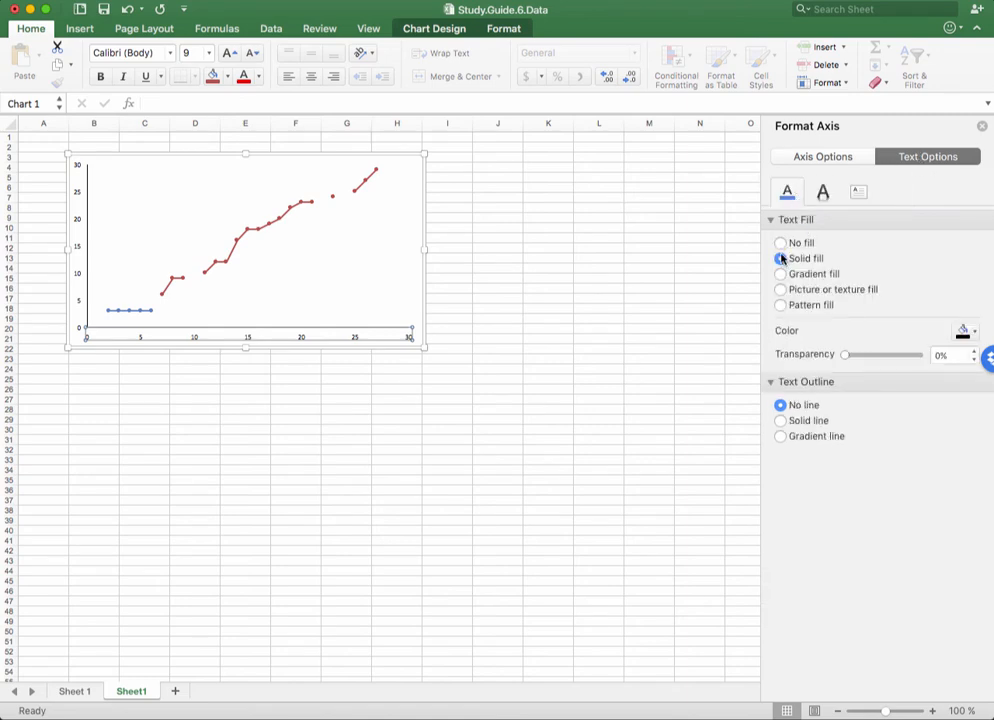
click(780, 243)
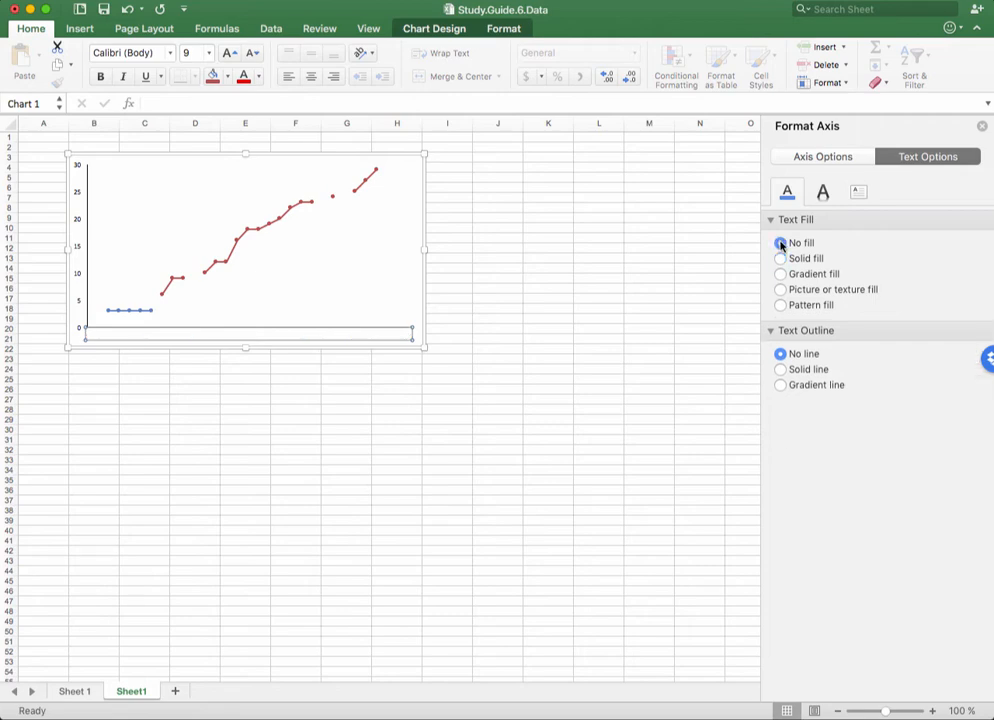
click(780, 258)
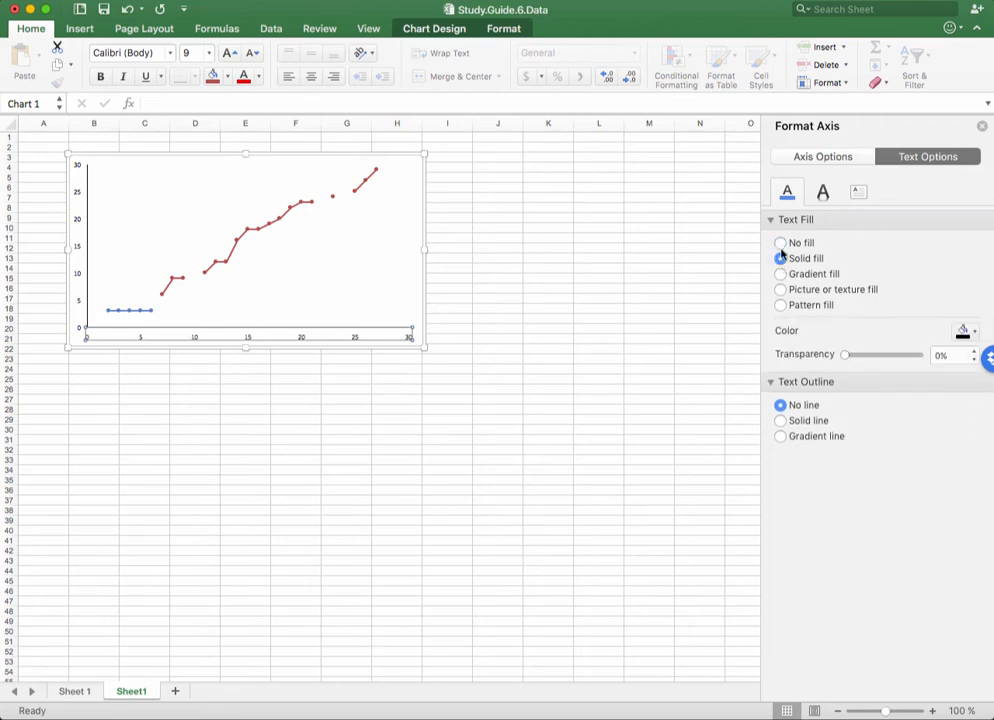
click(977, 332)
click(964, 371)
click(975, 331)
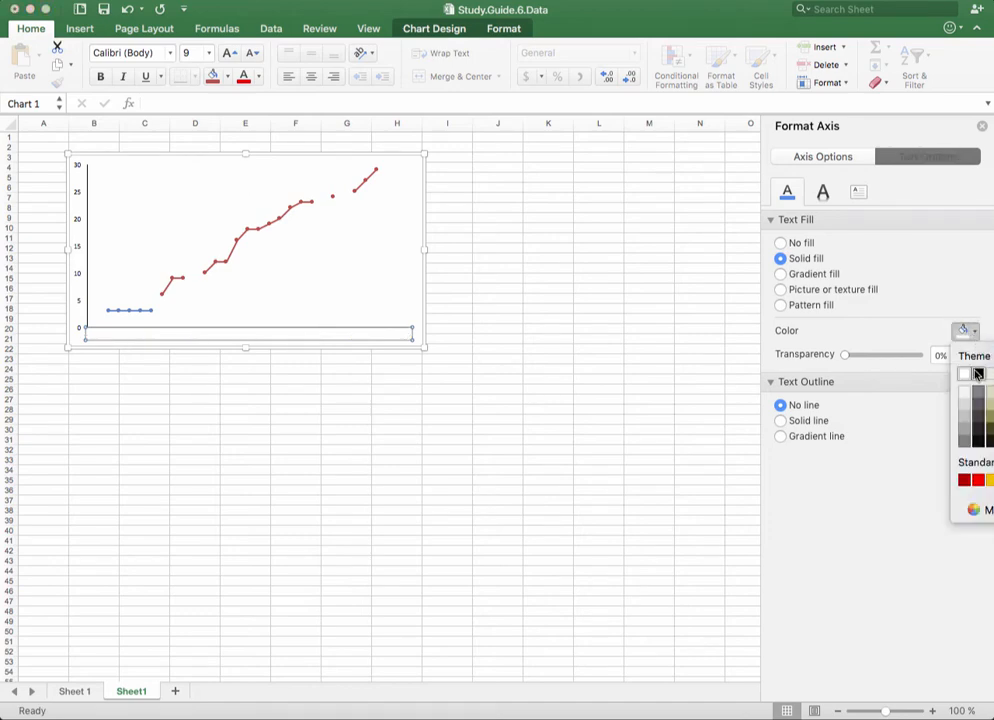
click(978, 372)
click(780, 243)
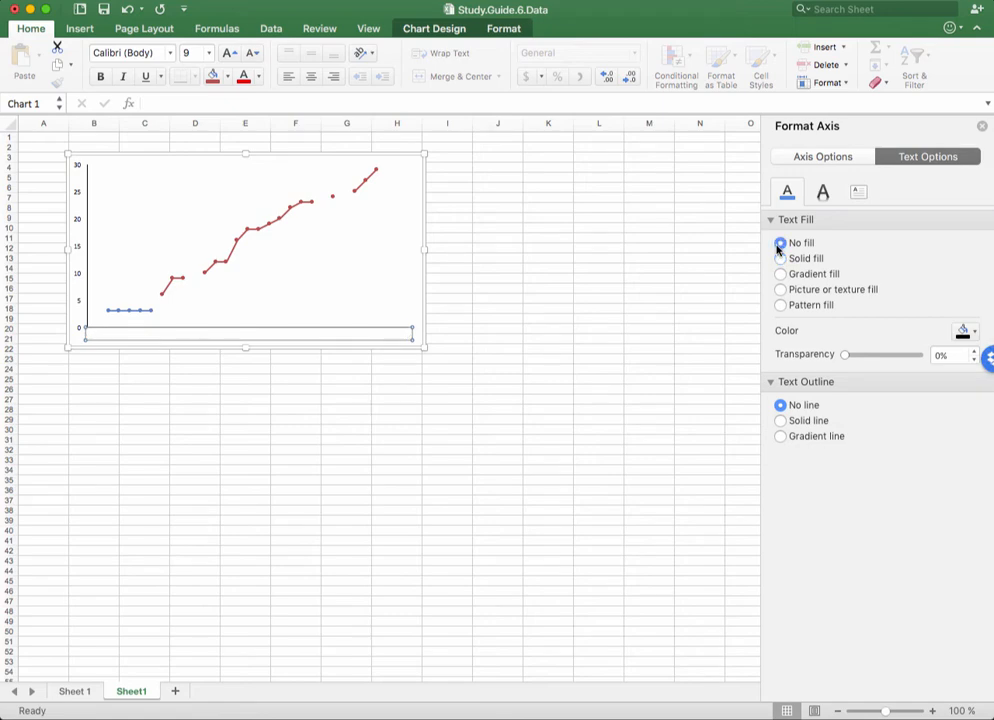
click(600, 298)
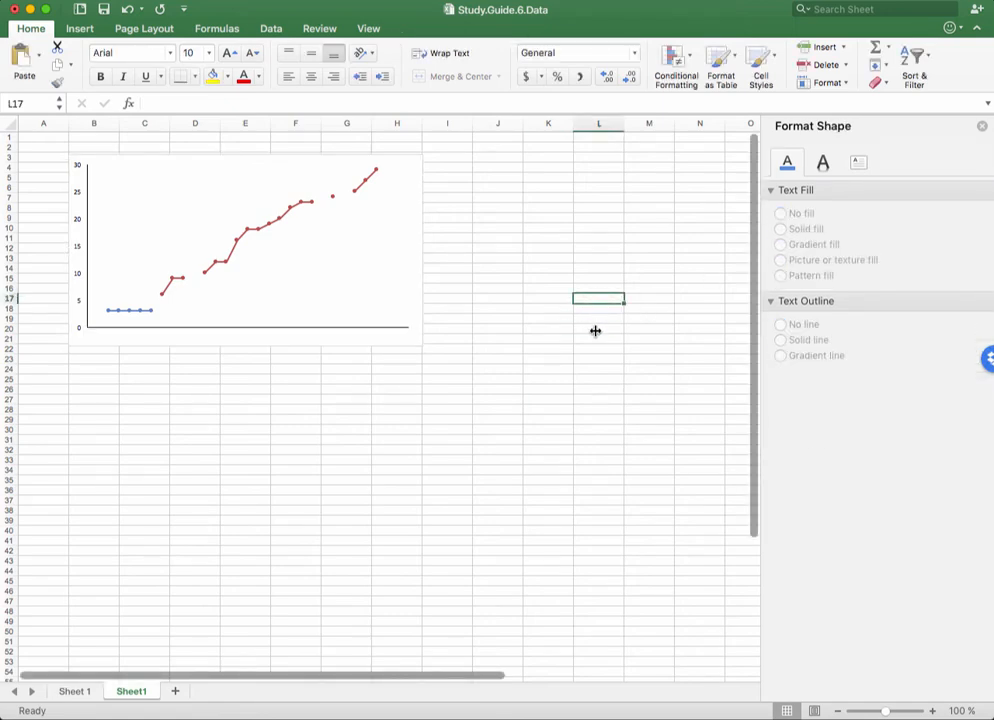
Step: Try a solid fill on the horizontal axis and undo it
click(262, 333)
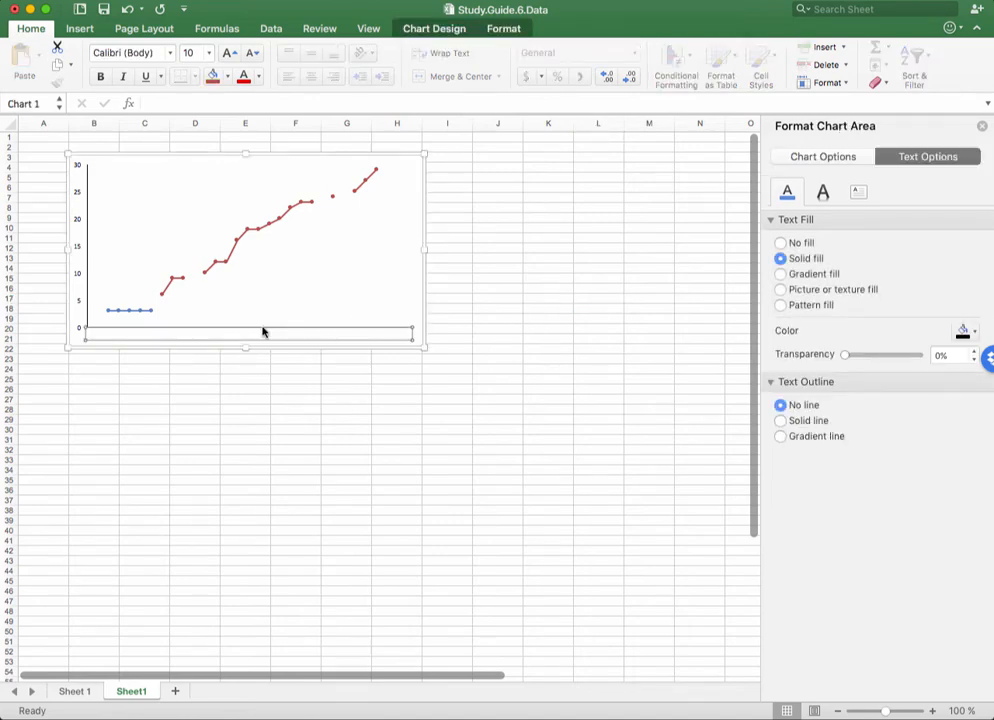
right_click(262, 333)
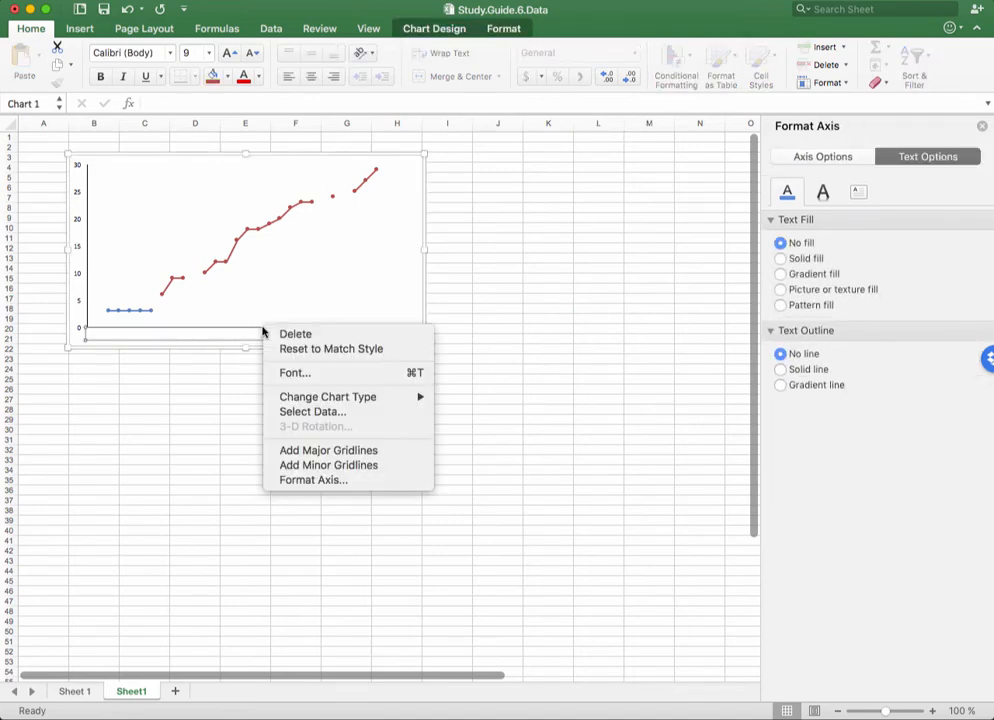
click(361, 482)
click(821, 160)
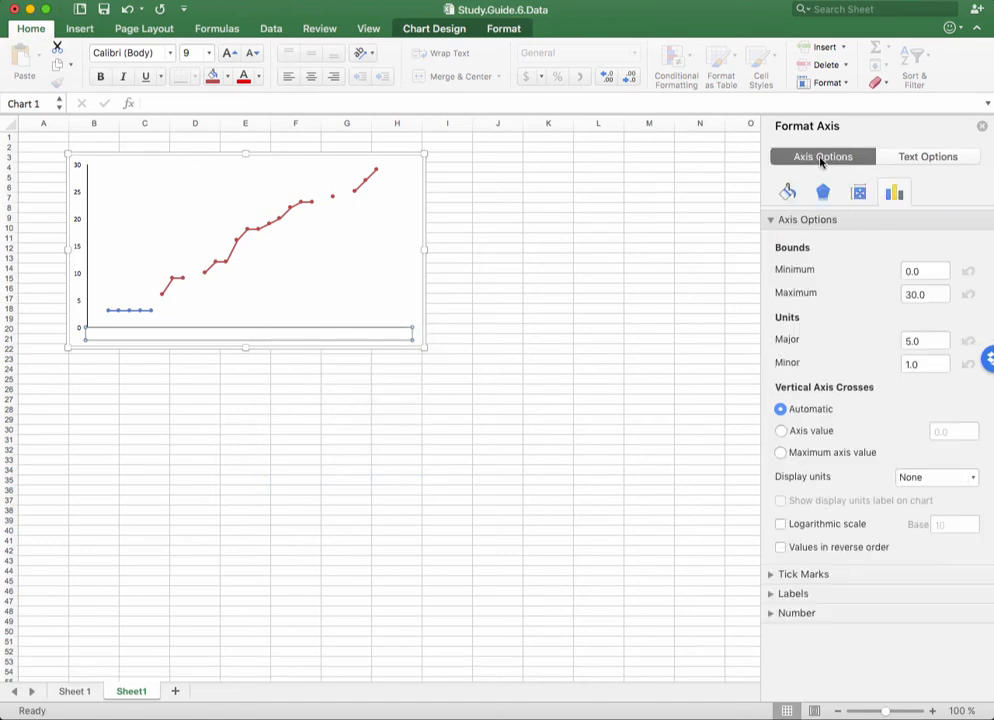
click(786, 193)
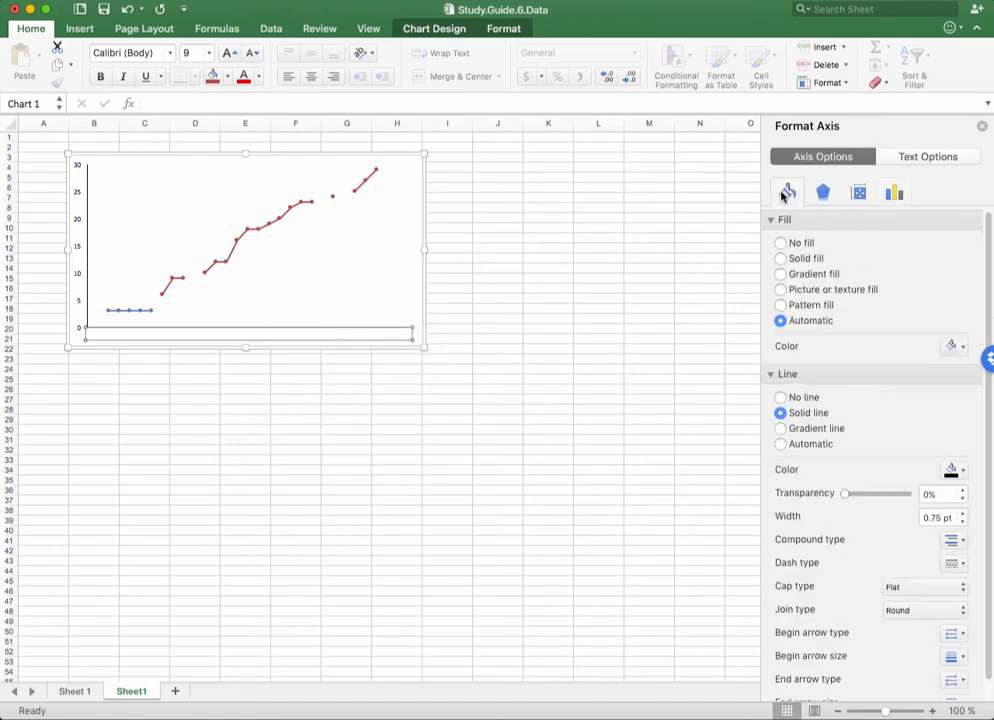
click(780, 258)
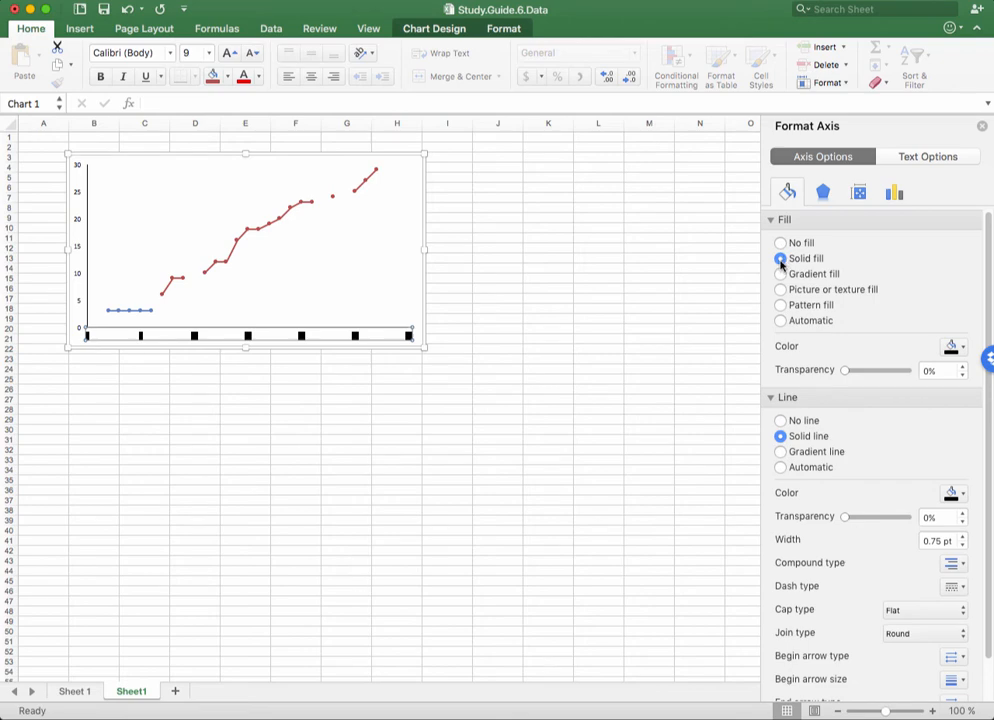
click(124, 10)
click(916, 158)
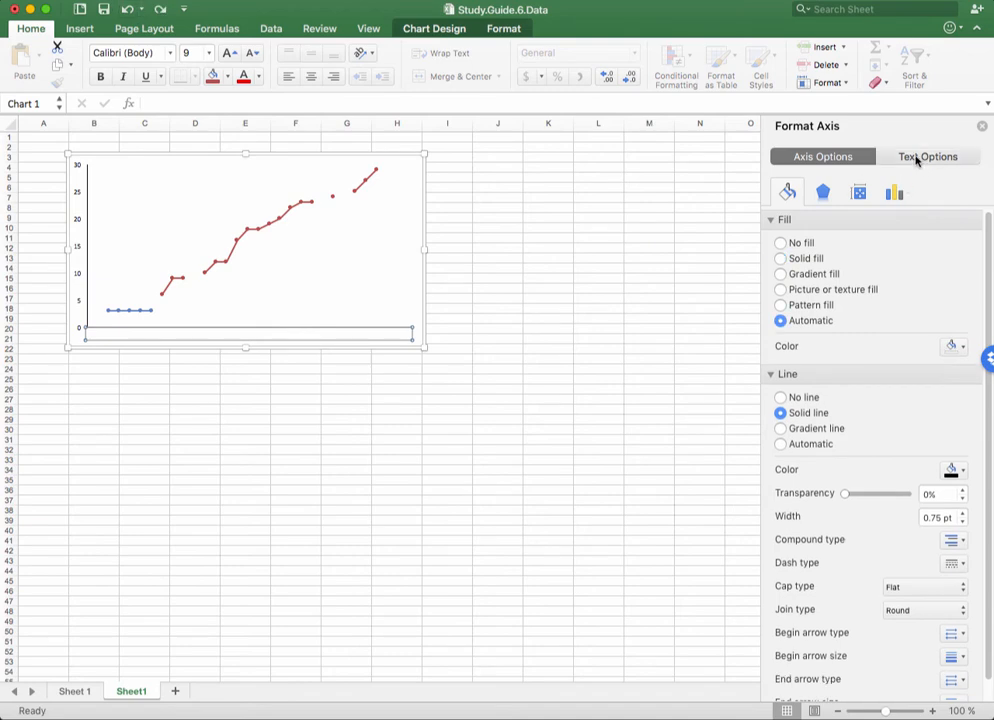
click(838, 160)
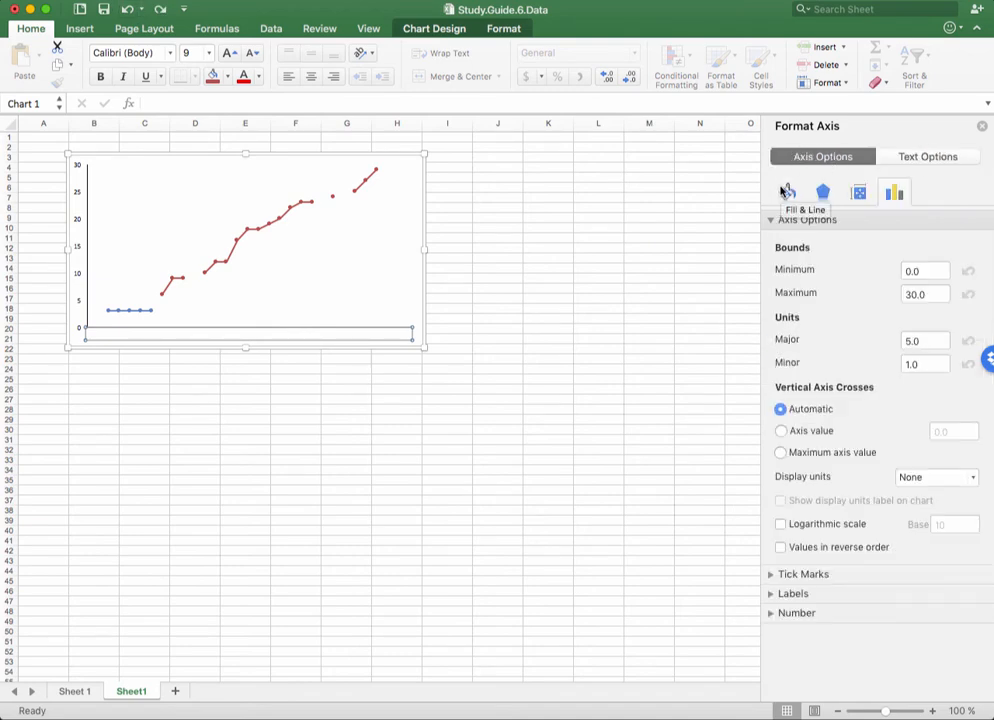
click(788, 192)
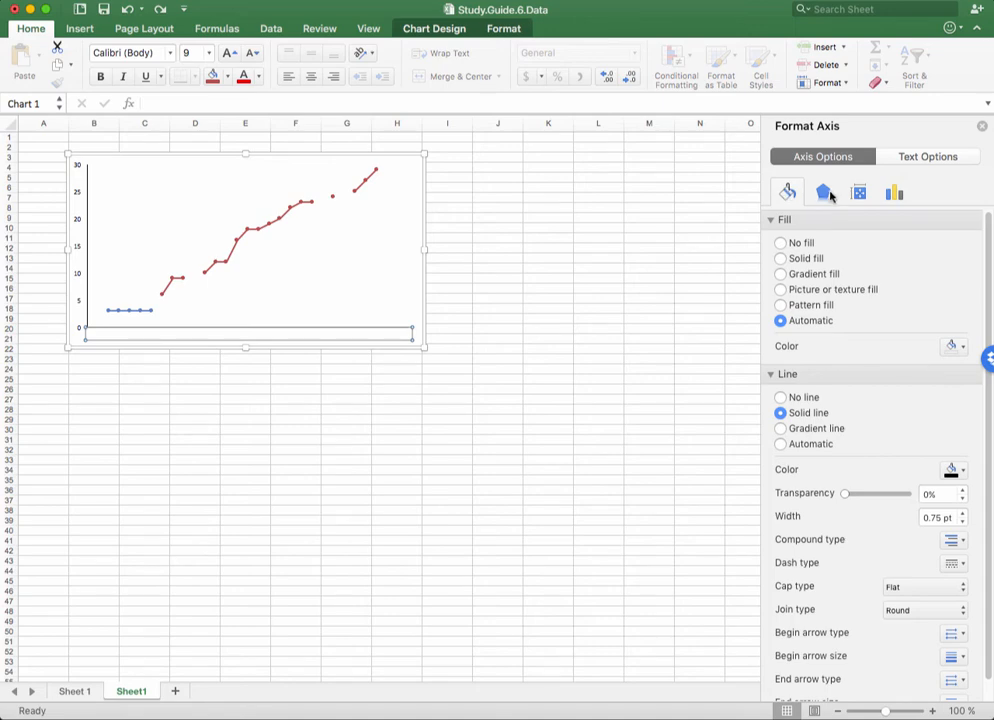
click(827, 194)
click(922, 156)
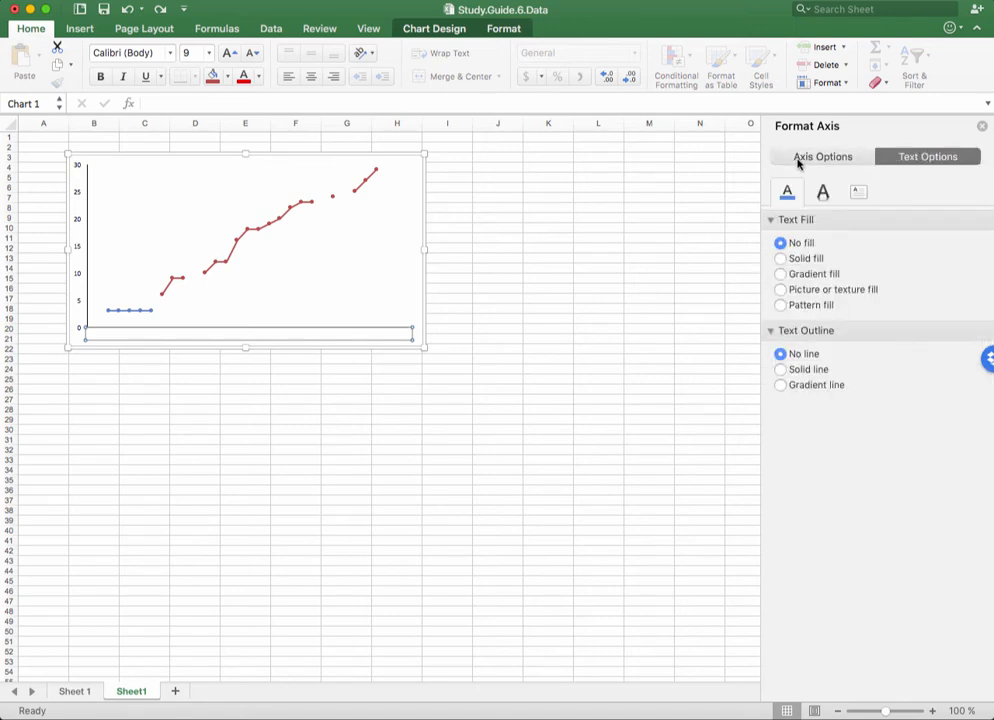
click(800, 161)
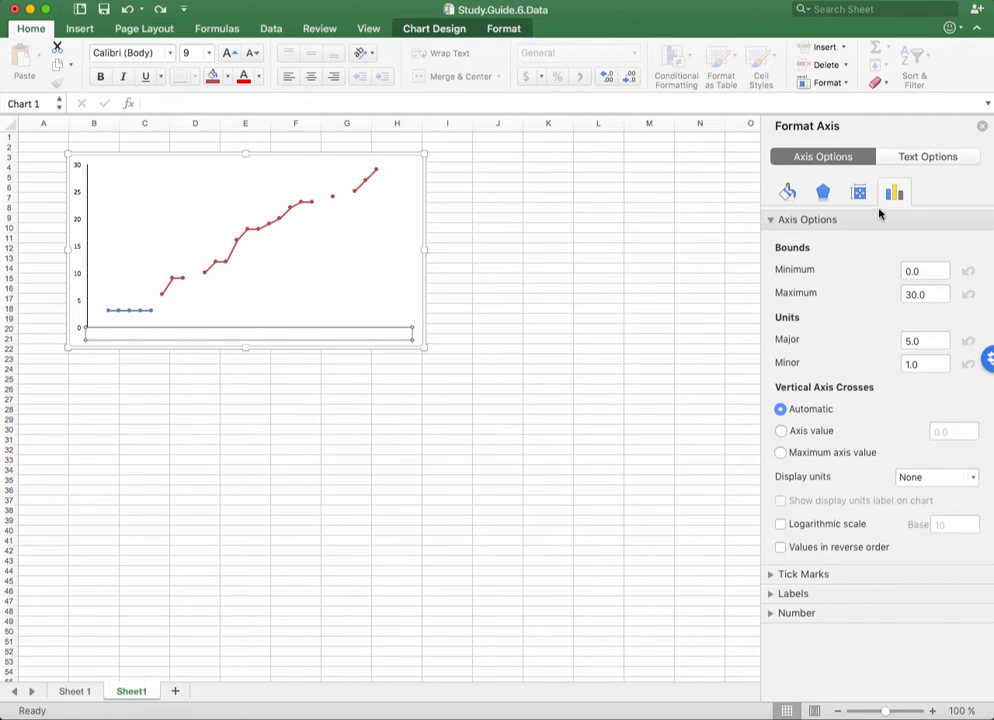
click(789, 194)
click(823, 194)
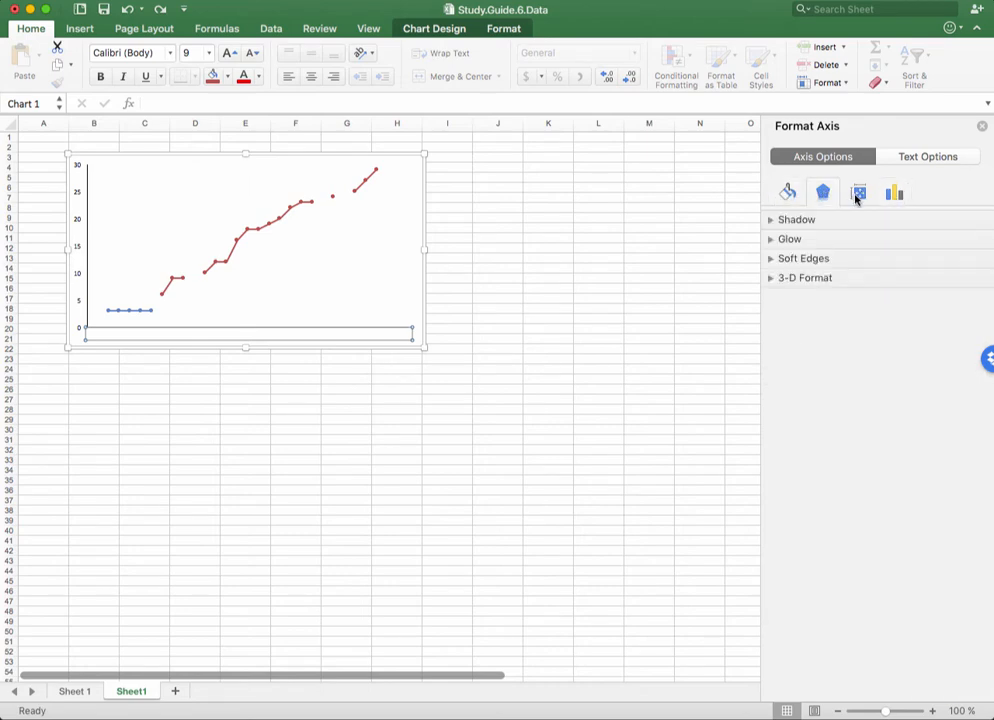
click(862, 194)
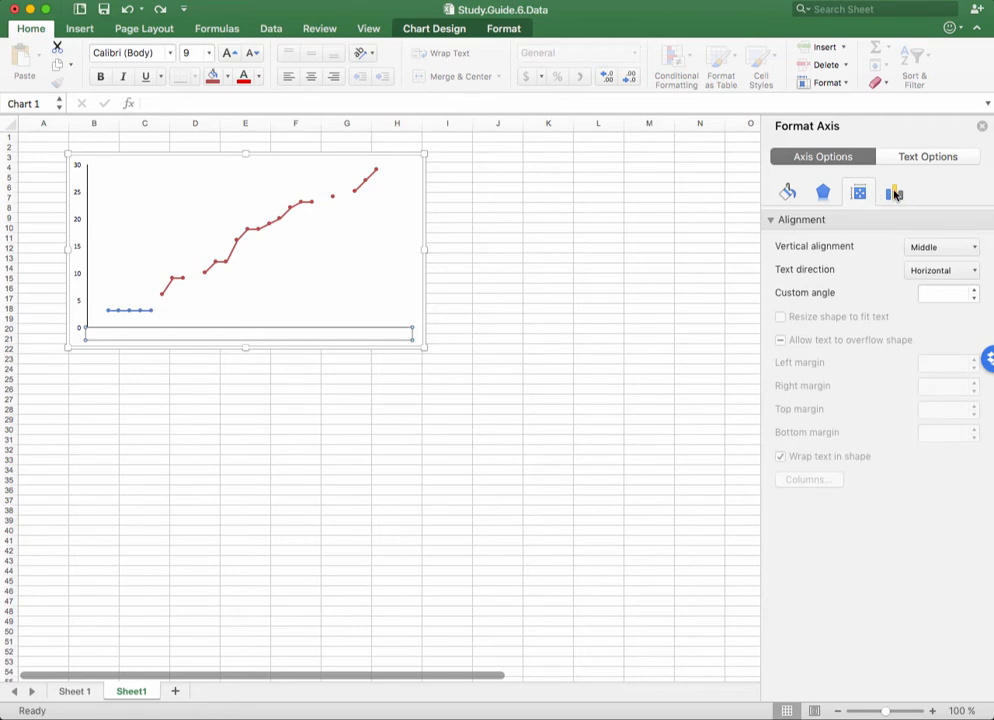
Step: Set the major tick mark type of the chart's horizontal axis to Outside
click(895, 194)
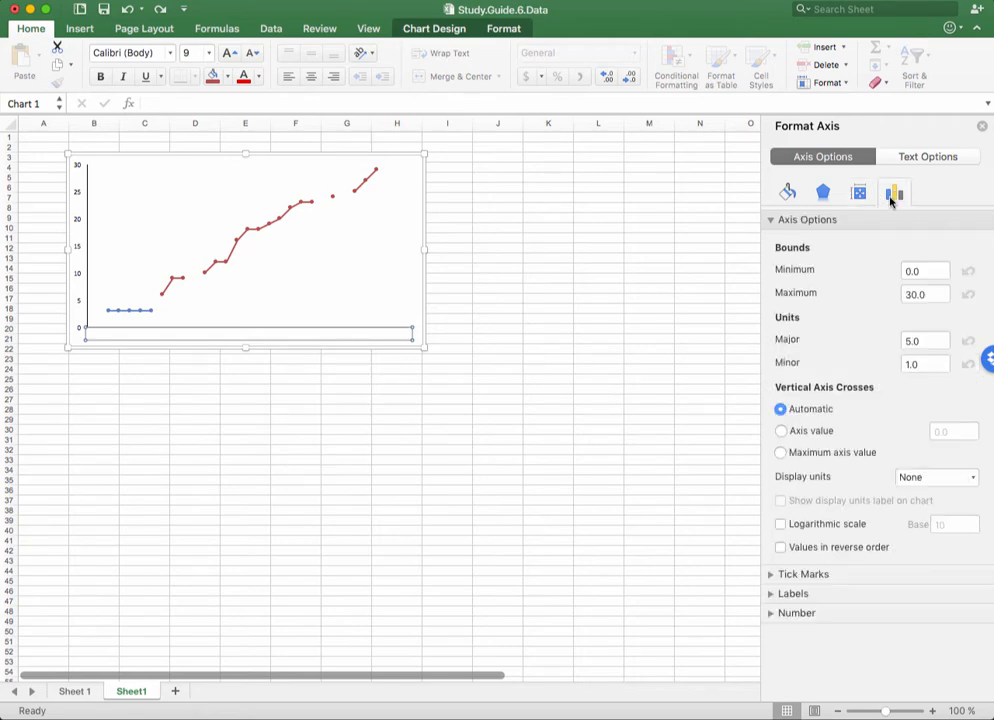
click(772, 576)
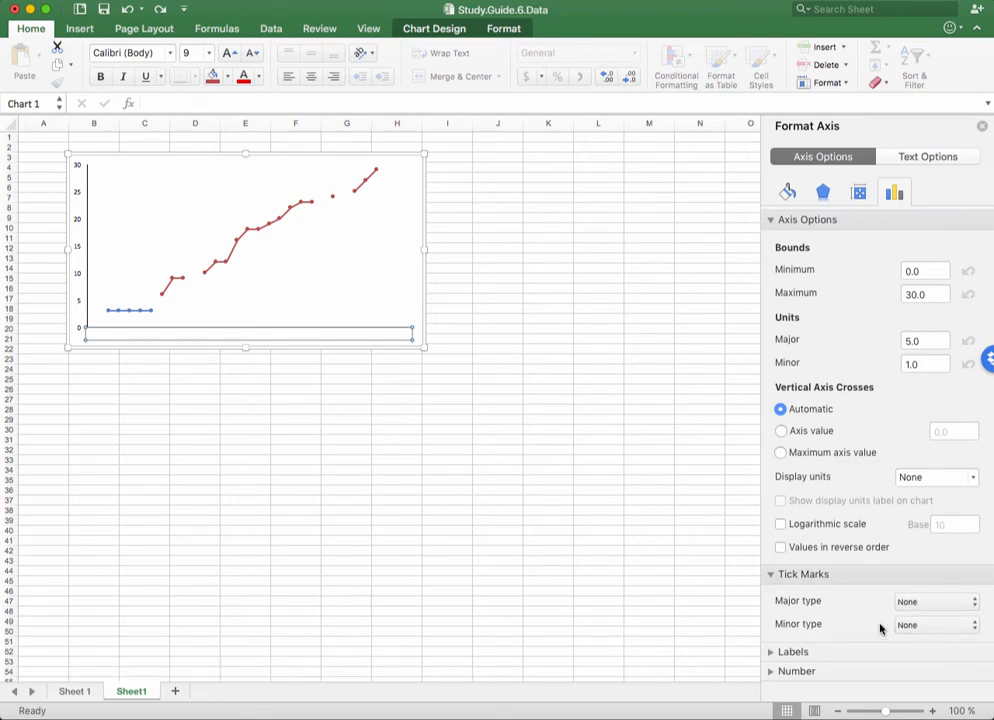
click(922, 602)
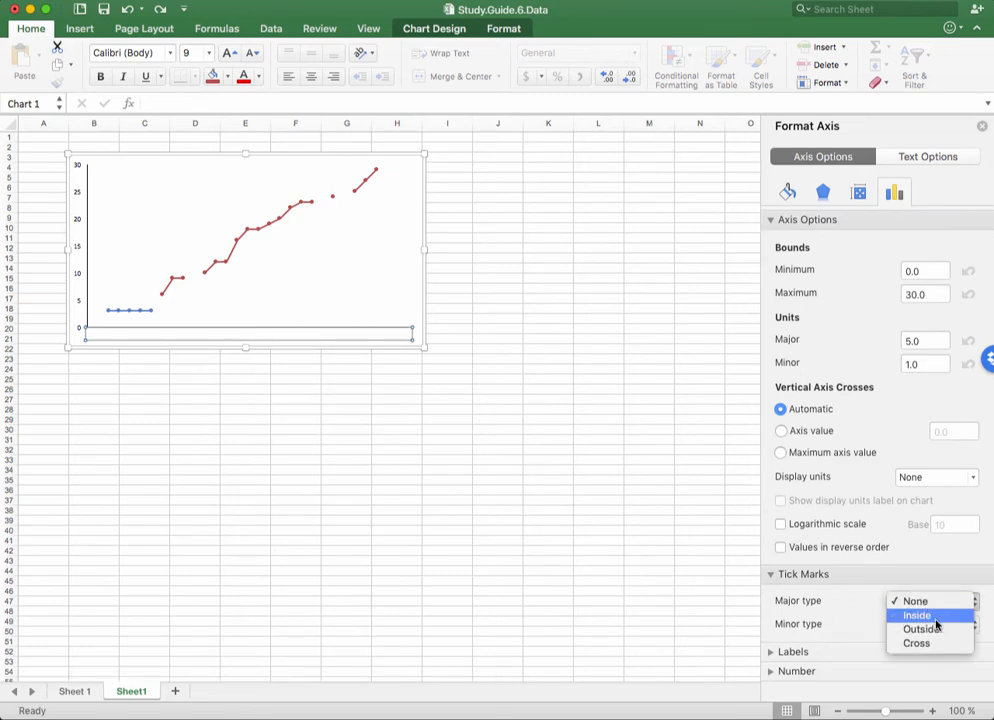
click(936, 630)
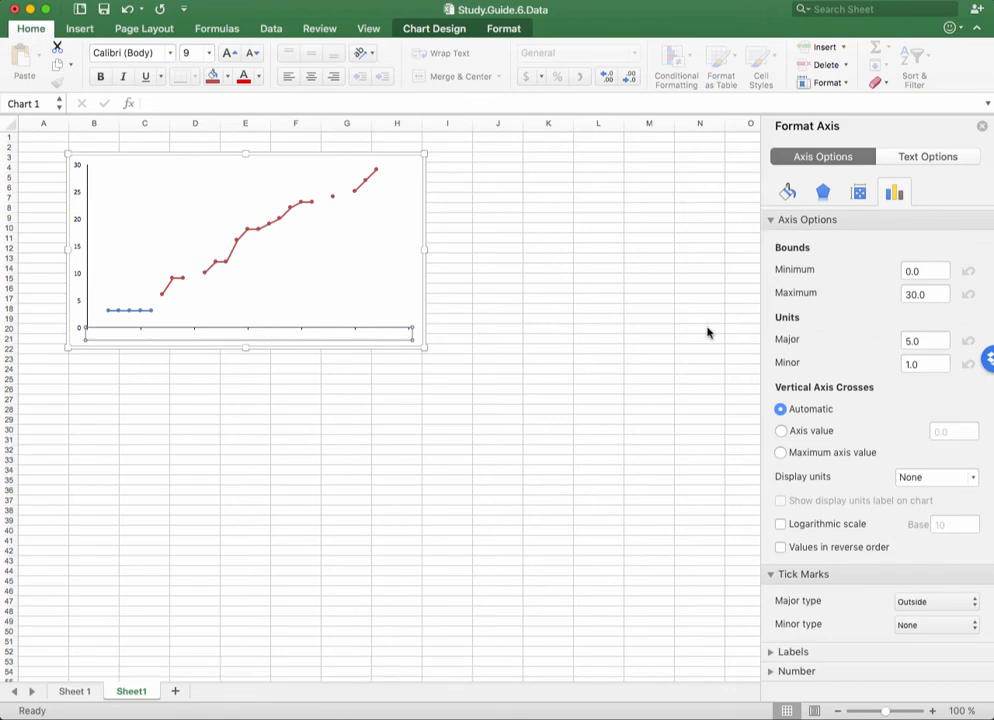
Step: Set the horizontal axis's major unit to 2.0
click(909, 341)
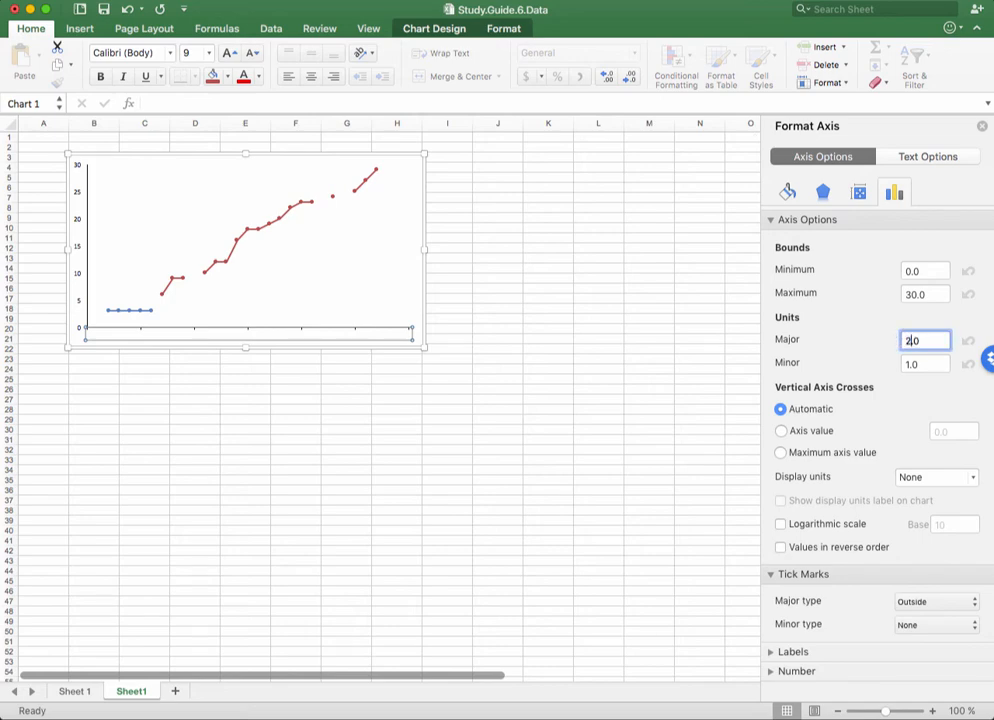
text(2.0)
key(Return)
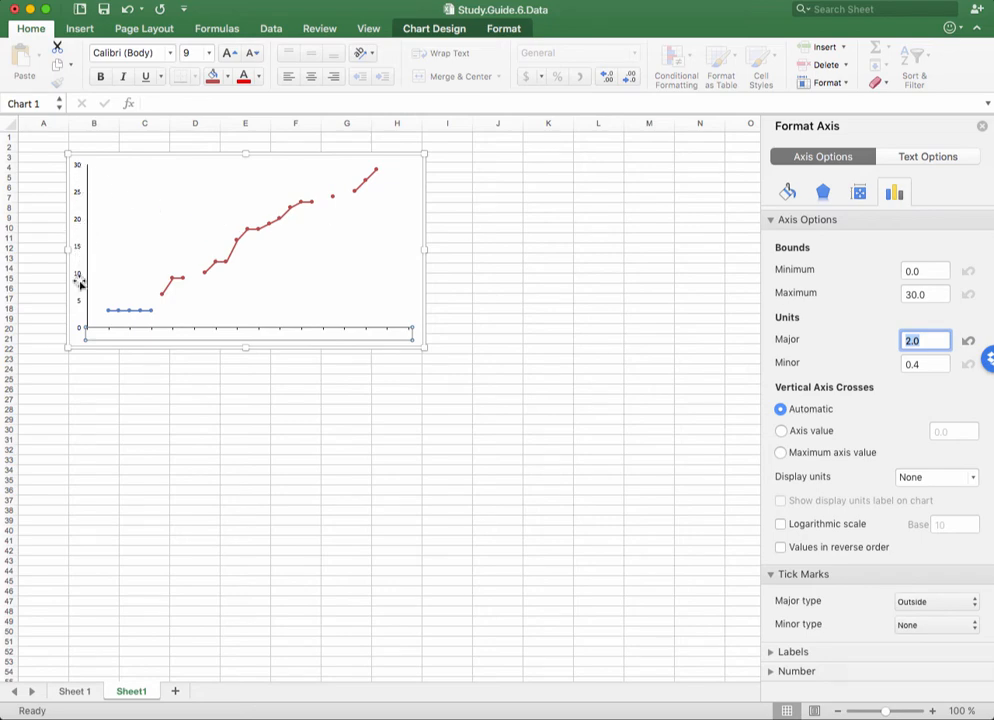
Step: Deselect the chart and hide the gridlines of the worksheet
click(509, 320)
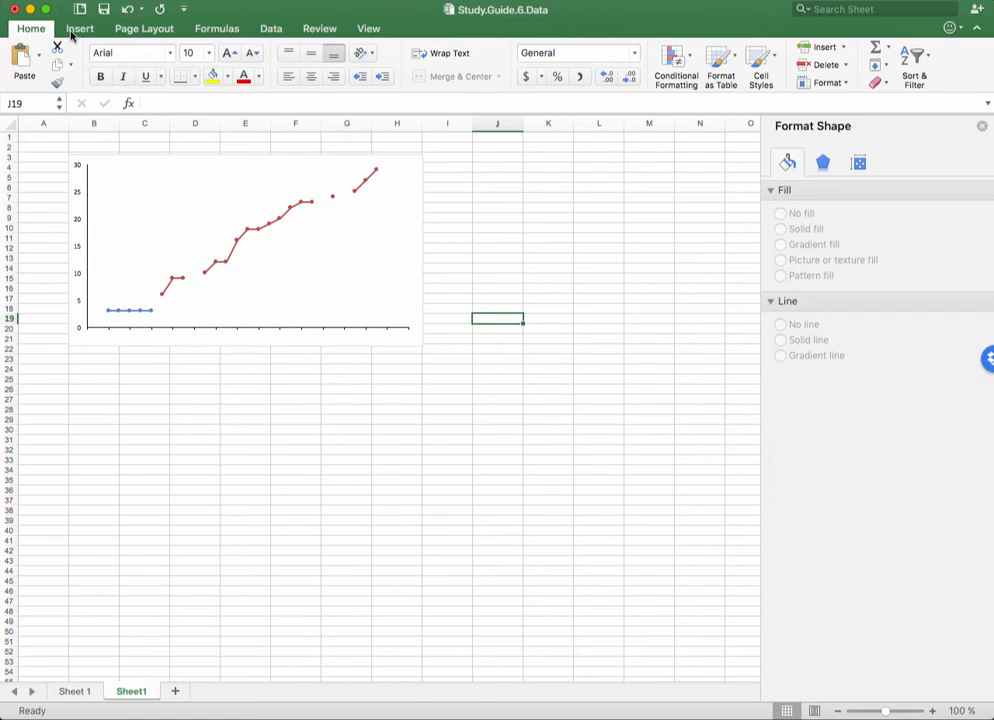
click(369, 29)
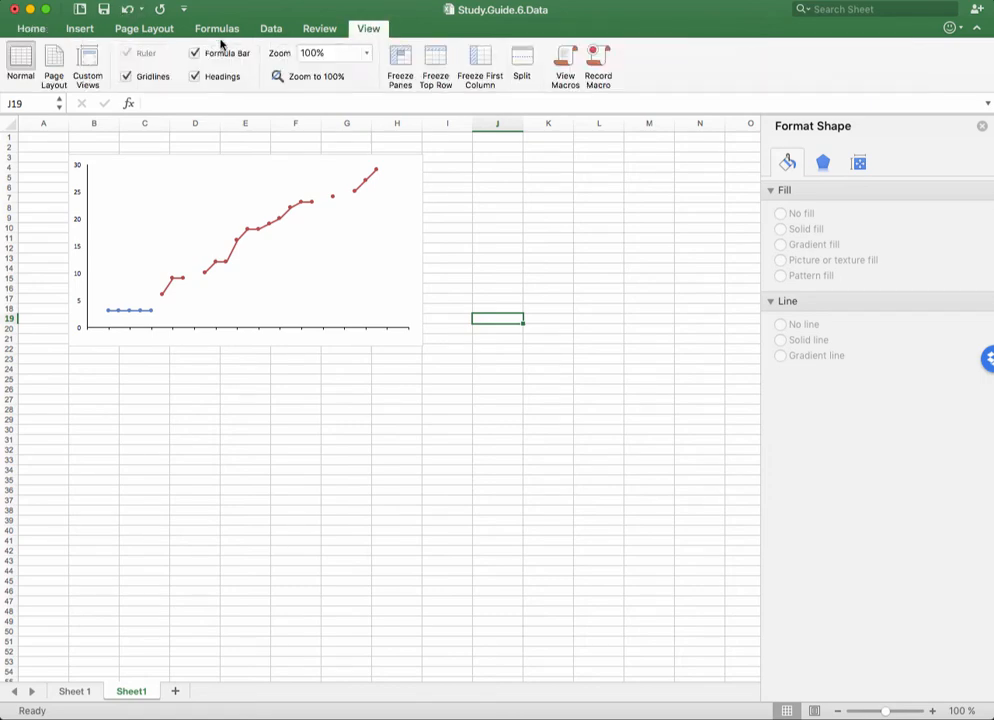
click(126, 77)
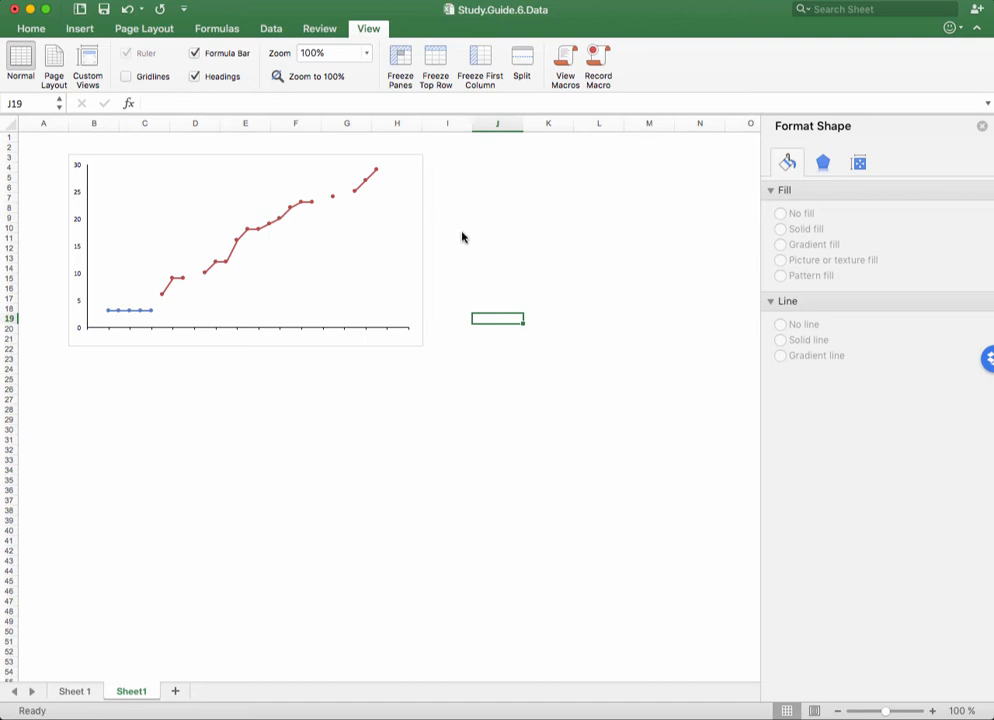
Step: Remove the outer border of the chart area by setting it to No line
click(413, 155)
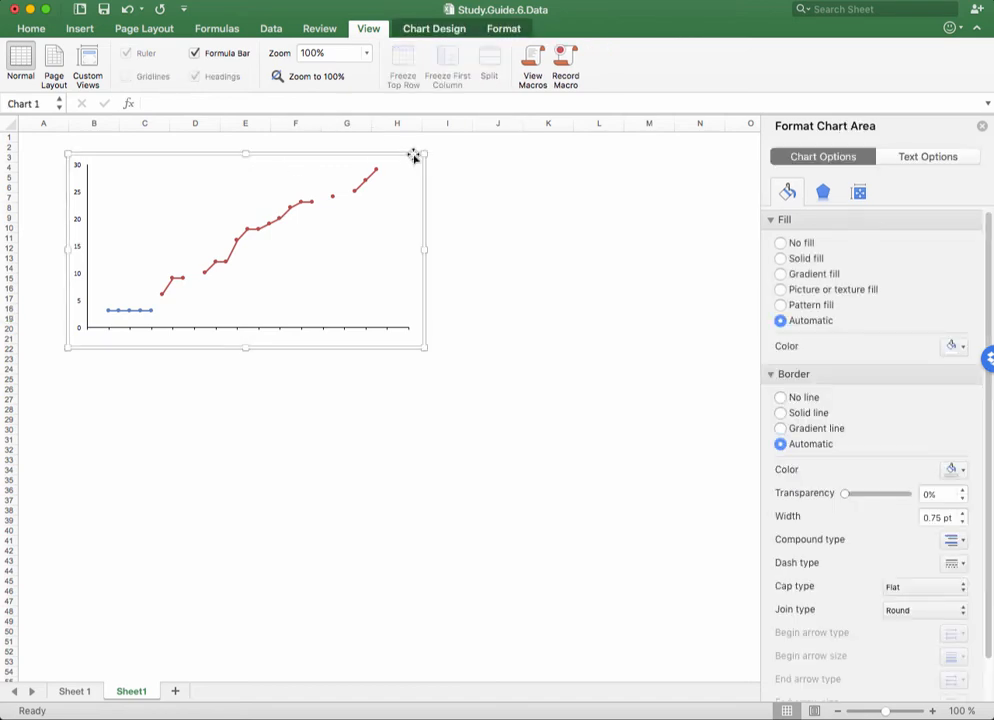
right_click(413, 156)
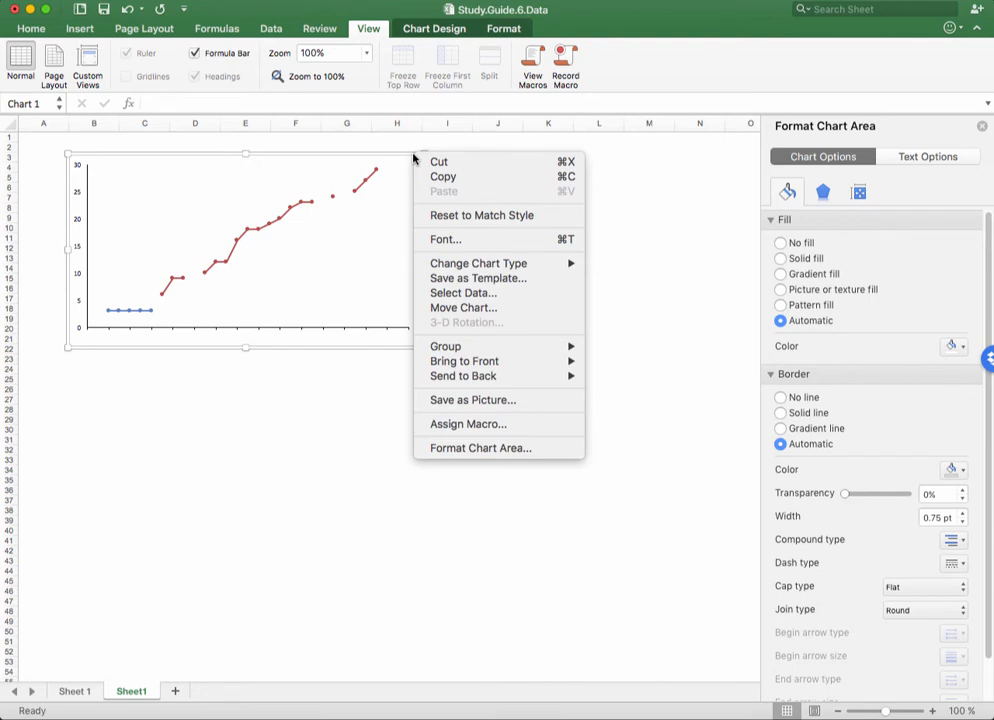
click(530, 452)
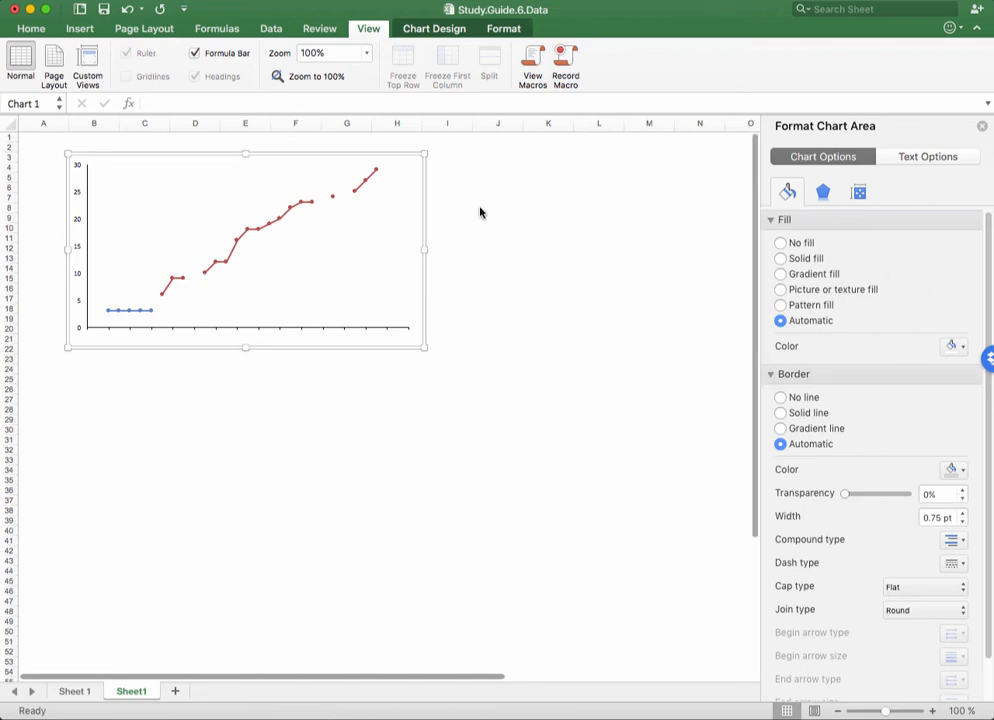
click(397, 150)
click(348, 160)
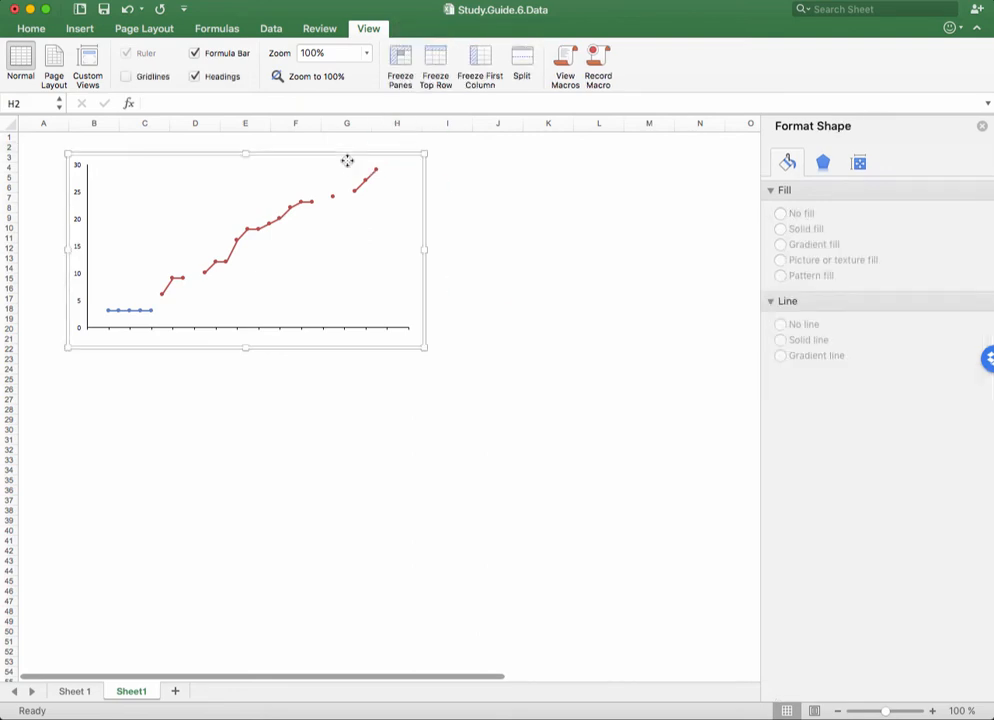
right_click(348, 155)
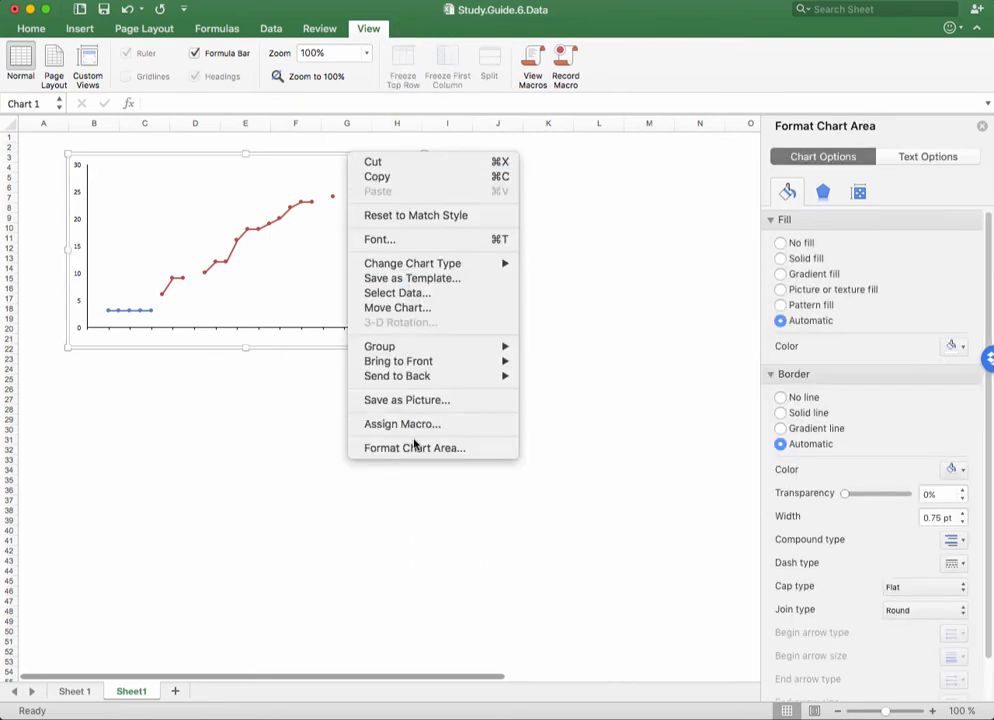
click(941, 211)
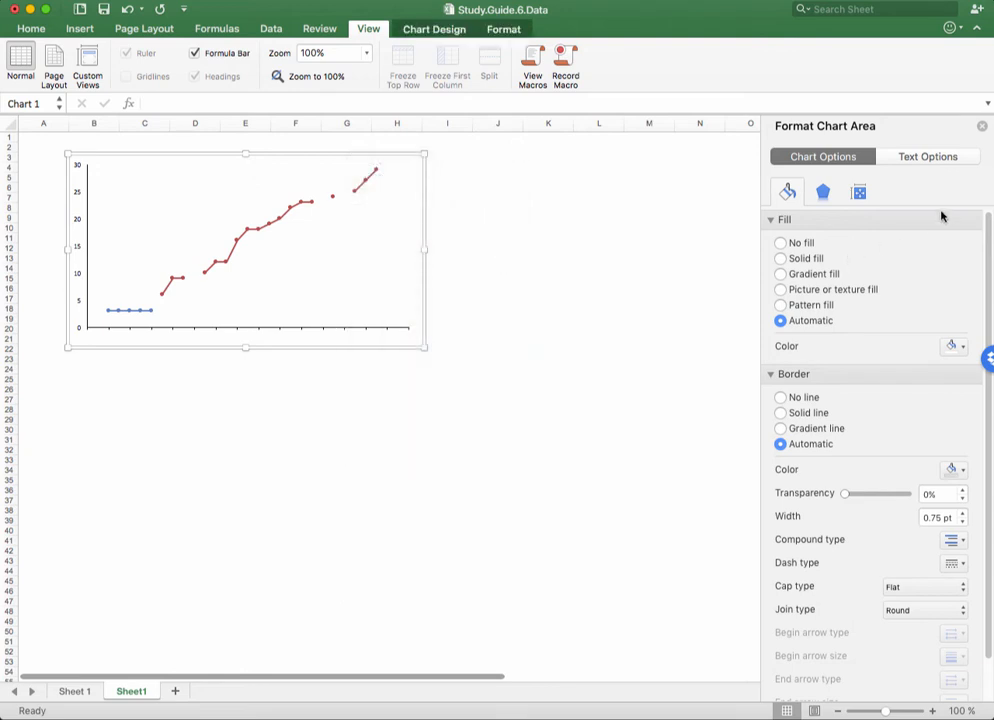
click(781, 398)
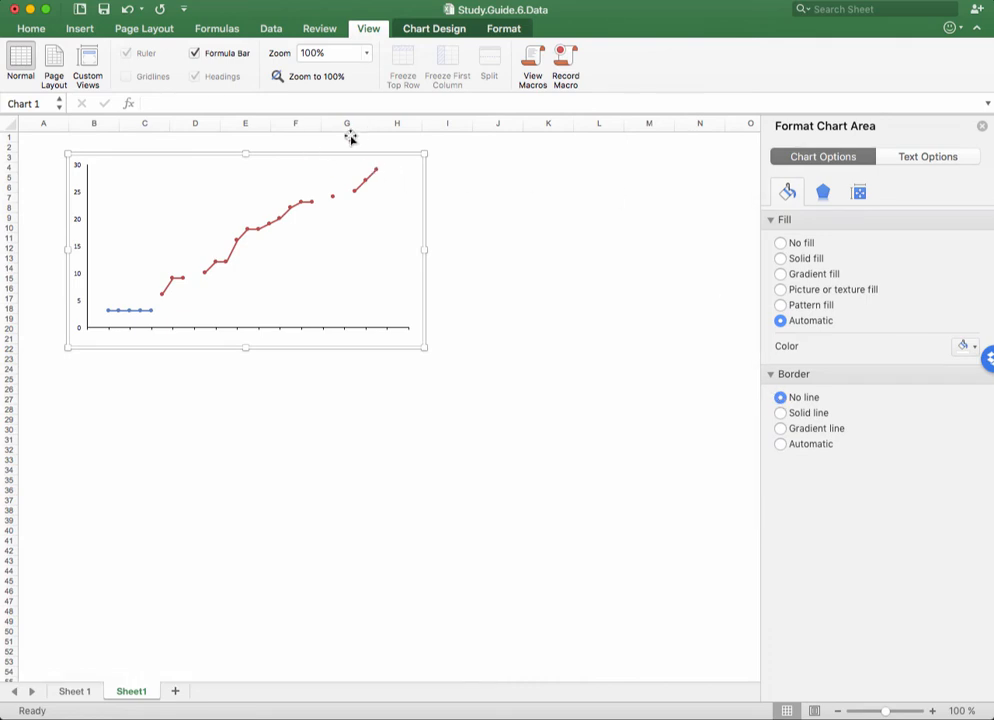
click(648, 271)
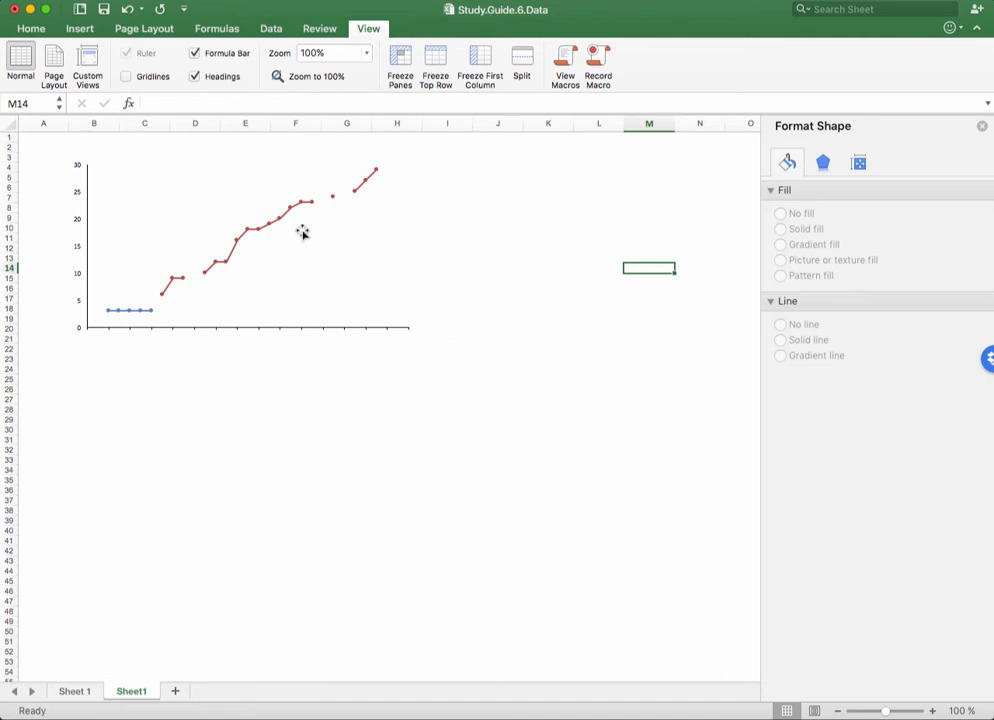
Step: Show the worksheet gridlines again and nudge the chart slightly upward
click(126, 77)
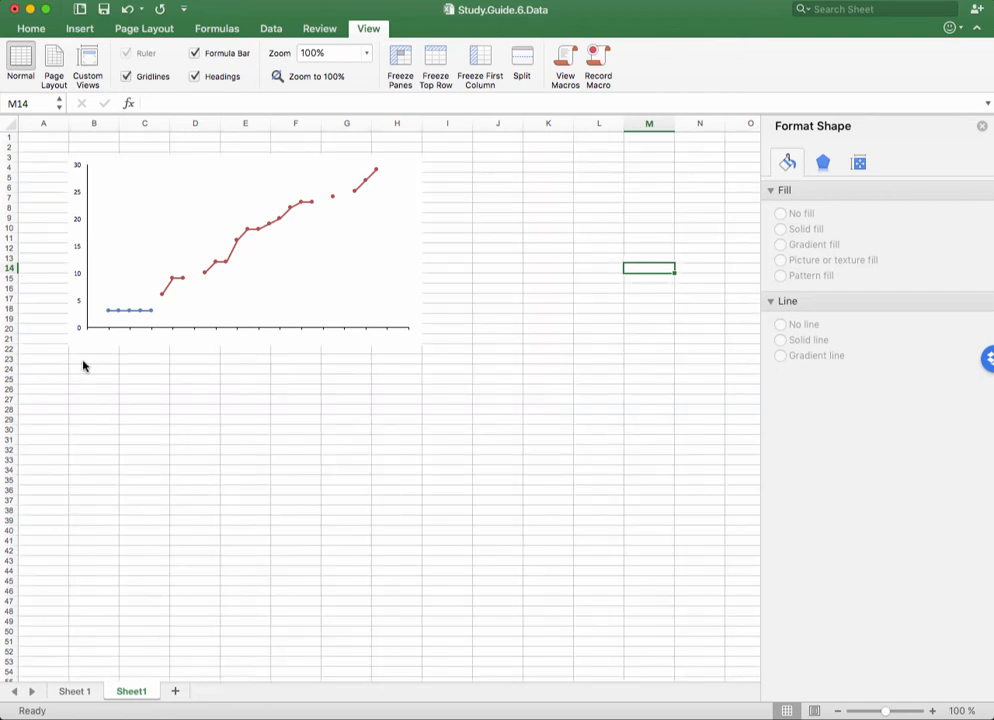
click(100, 176)
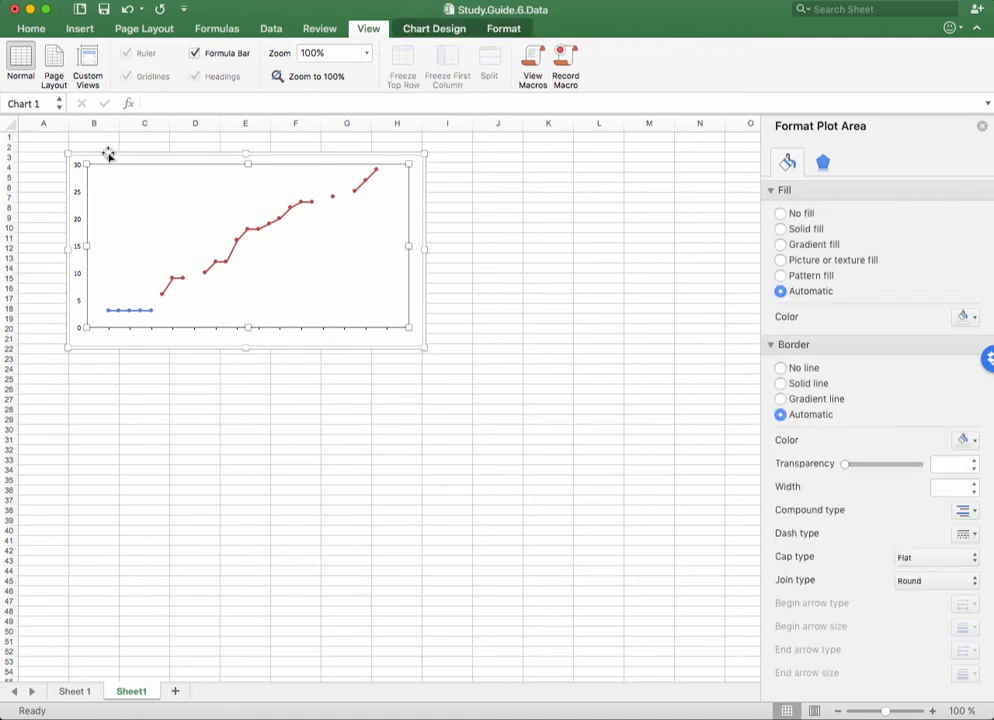
mouse_move(108, 154)
mouse_down()
mouse_move(129, 151)
mouse_move(107, 149)
mouse_up()
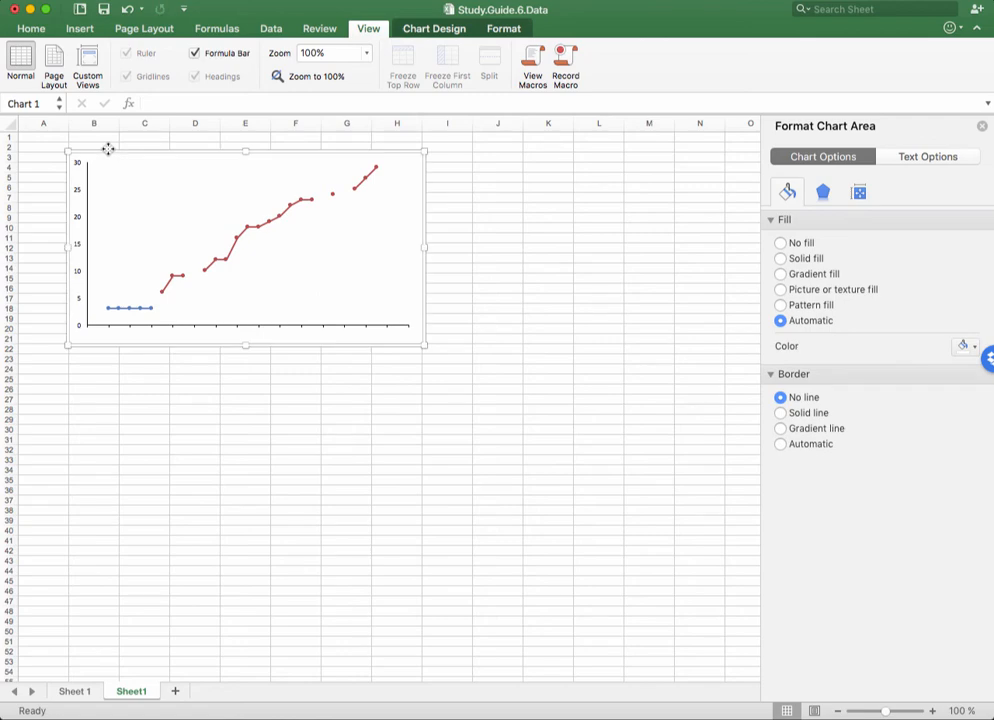
click(536, 400)
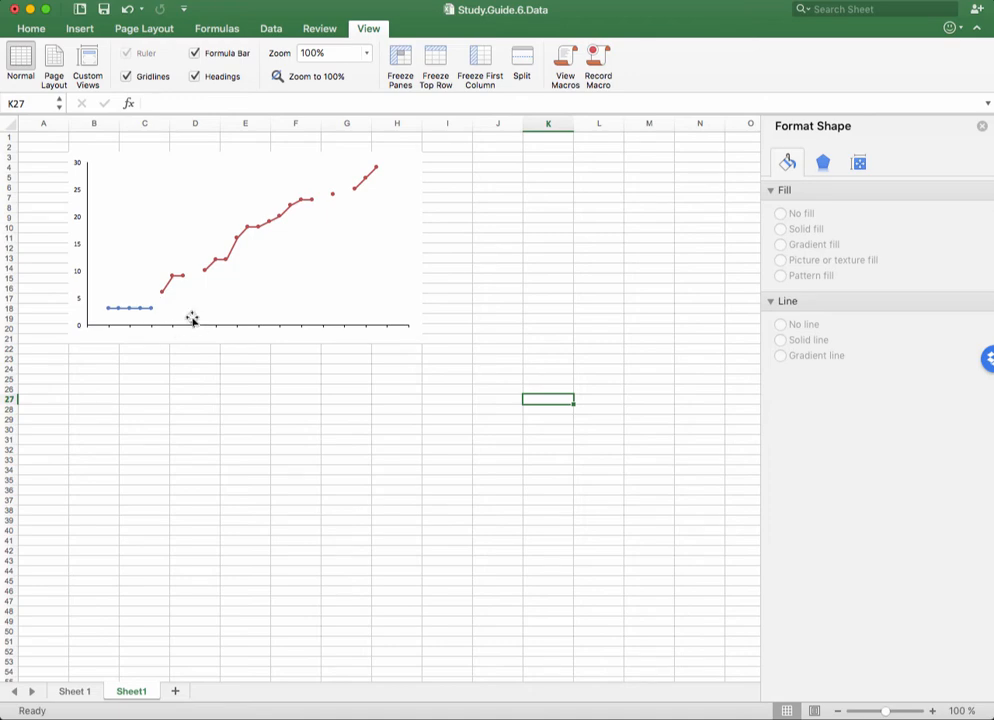
Step: Draw a vertical straight line about 3 inches long spanning the chart's height and place it between the Baseline and Intervention data points
click(80, 29)
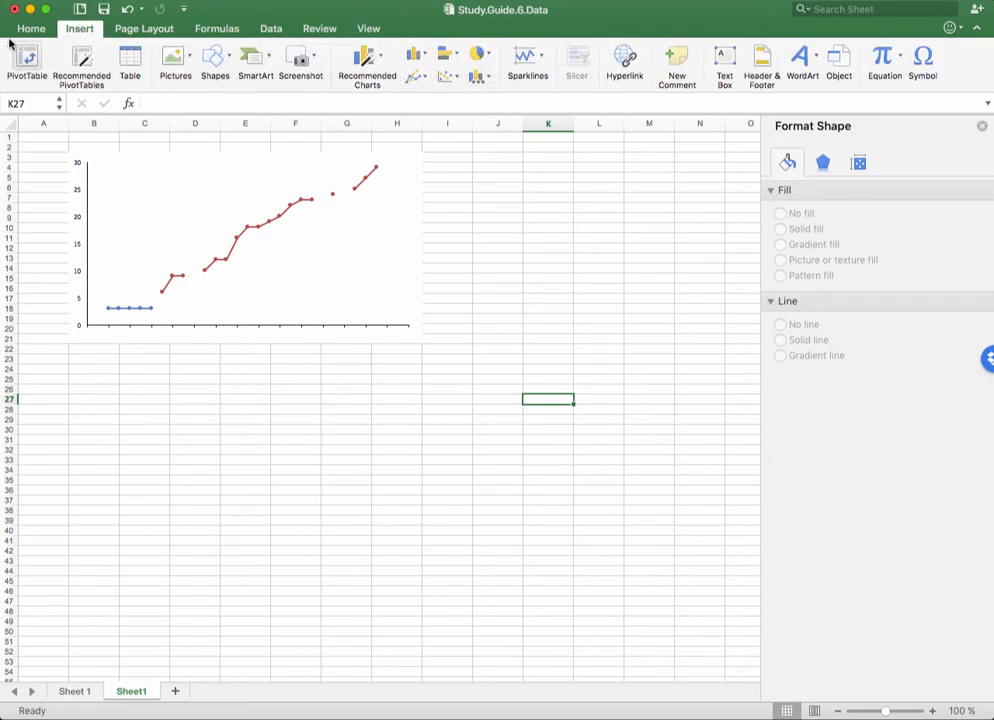
click(229, 60)
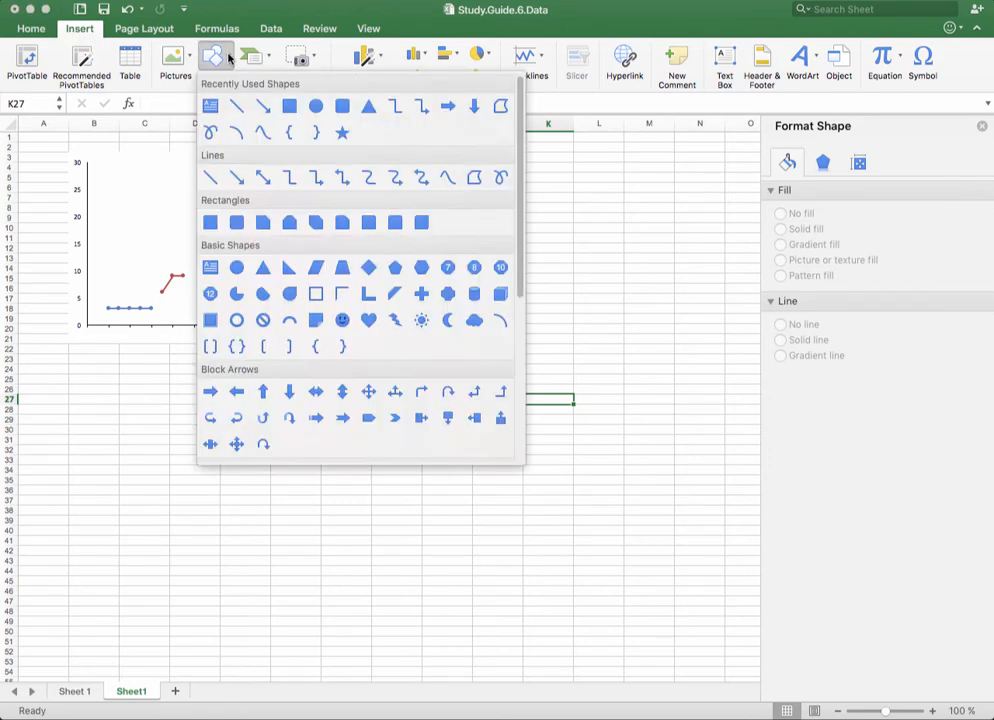
click(212, 178)
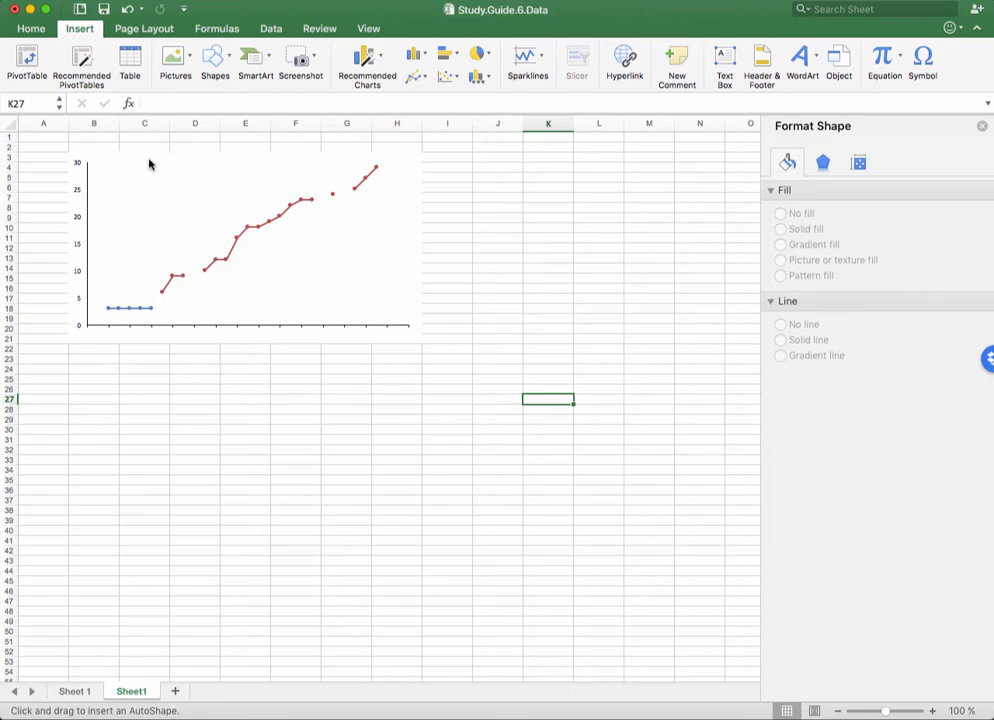
mouse_move(149, 159)
mouse_down()
mouse_move(140, 242)
mouse_move(148, 322)
mouse_move(255, 284)
mouse_move(306, 226)
mouse_move(332, 169)
mouse_move(322, 231)
mouse_move(198, 315)
mouse_move(199, 325)
mouse_up()
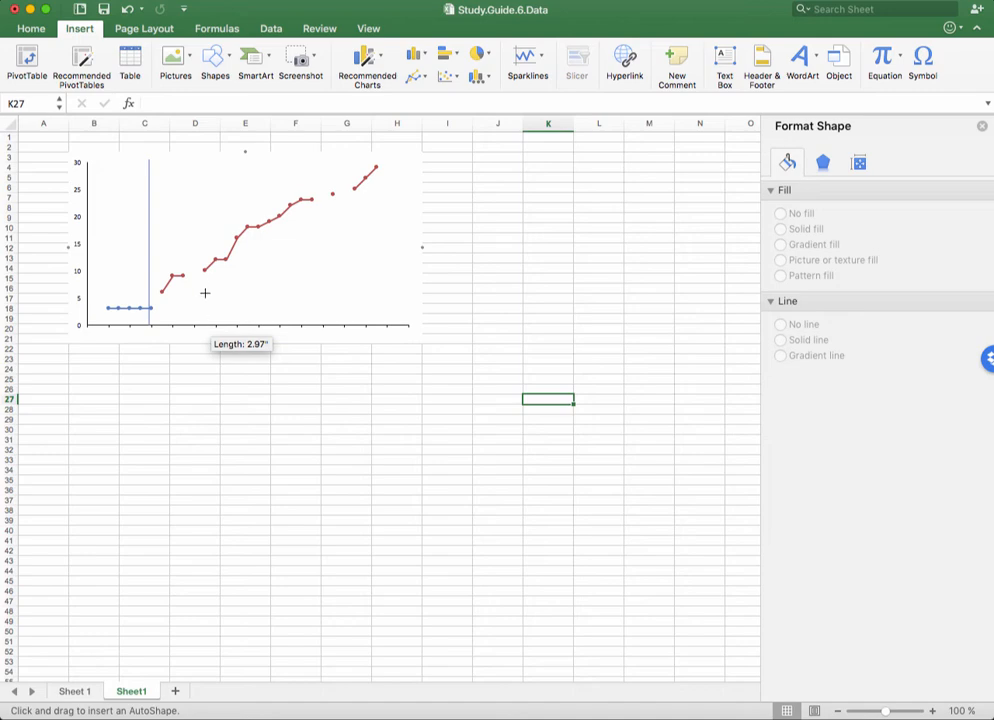
drag(200, 284, 200, 284)
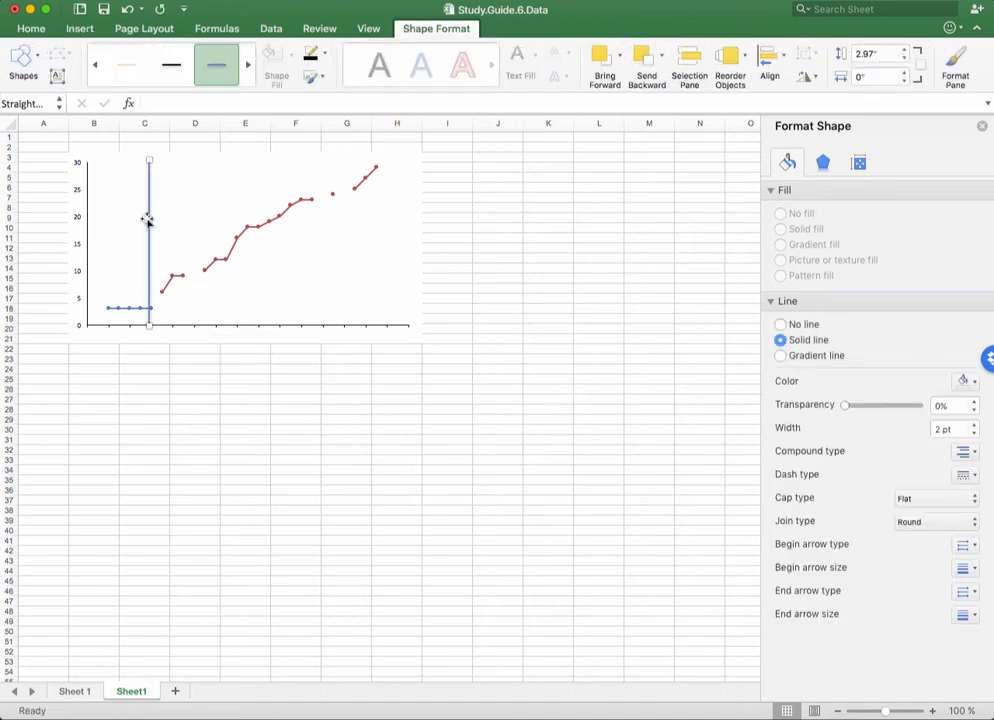
drag(147, 218, 153, 215)
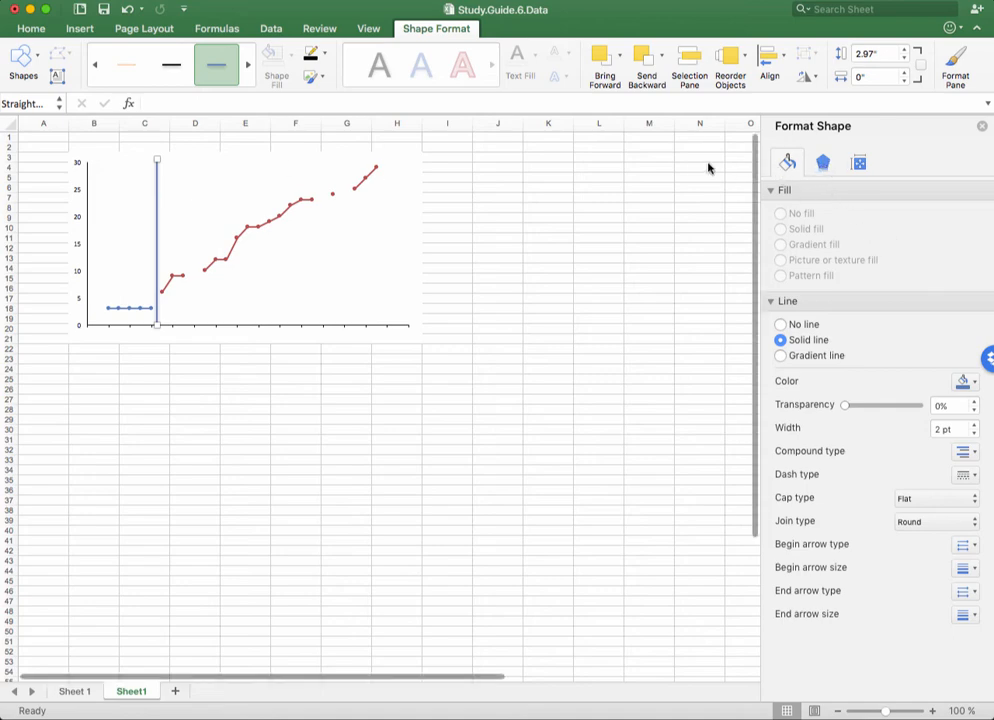
Step: Remove the shadow from the vertical phase-change line by applying the No Shadow preset after trying an outer shadow
right_click(156, 235)
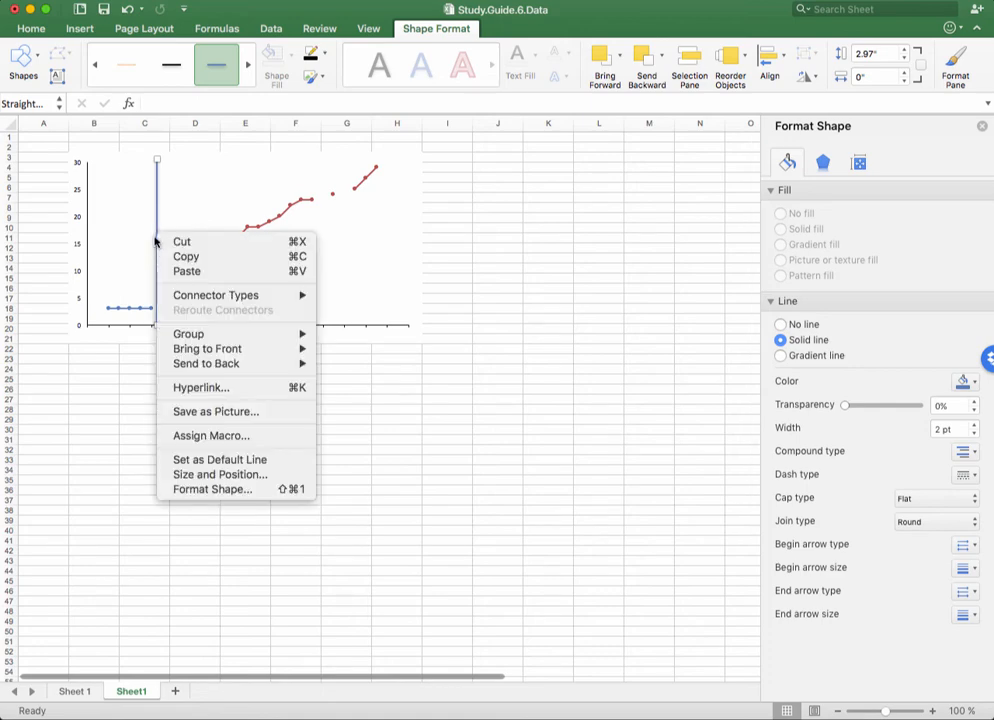
click(206, 488)
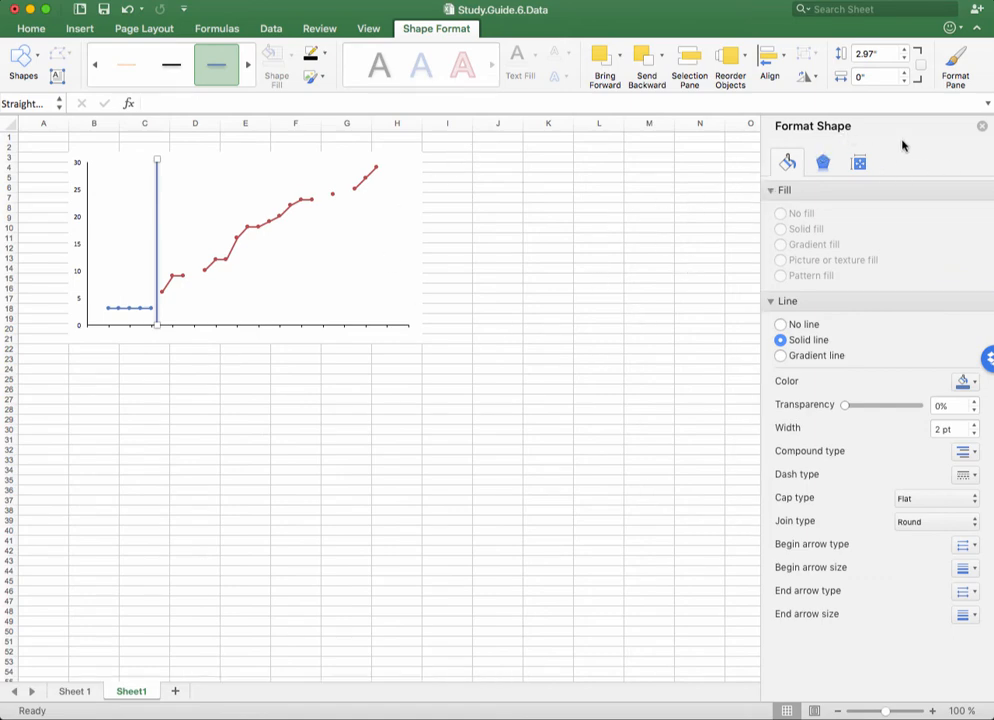
click(822, 163)
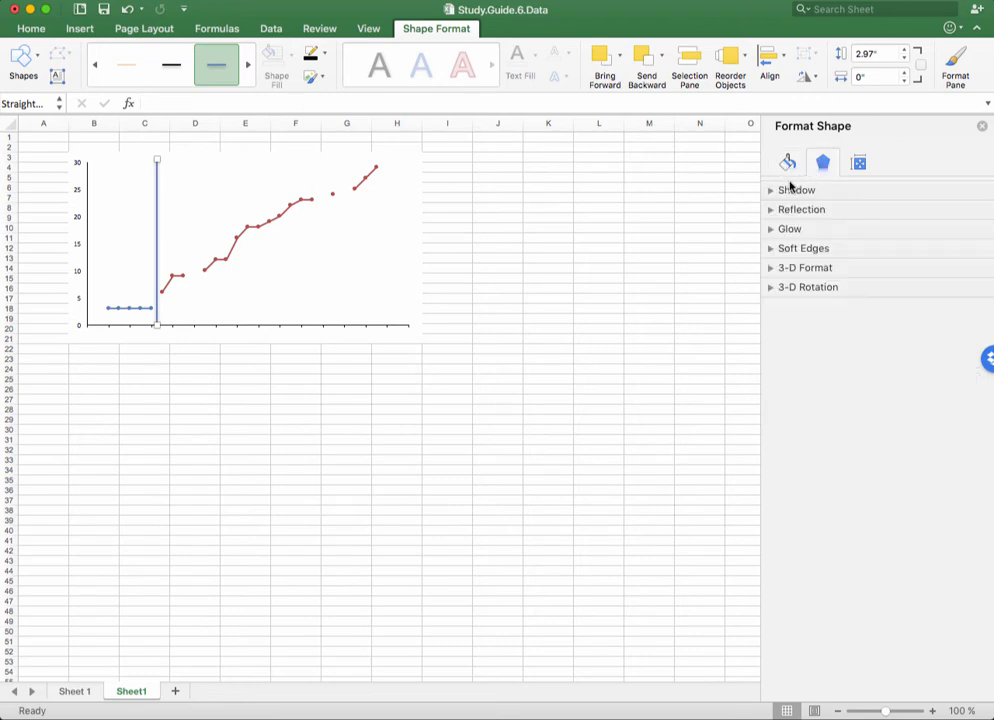
click(773, 192)
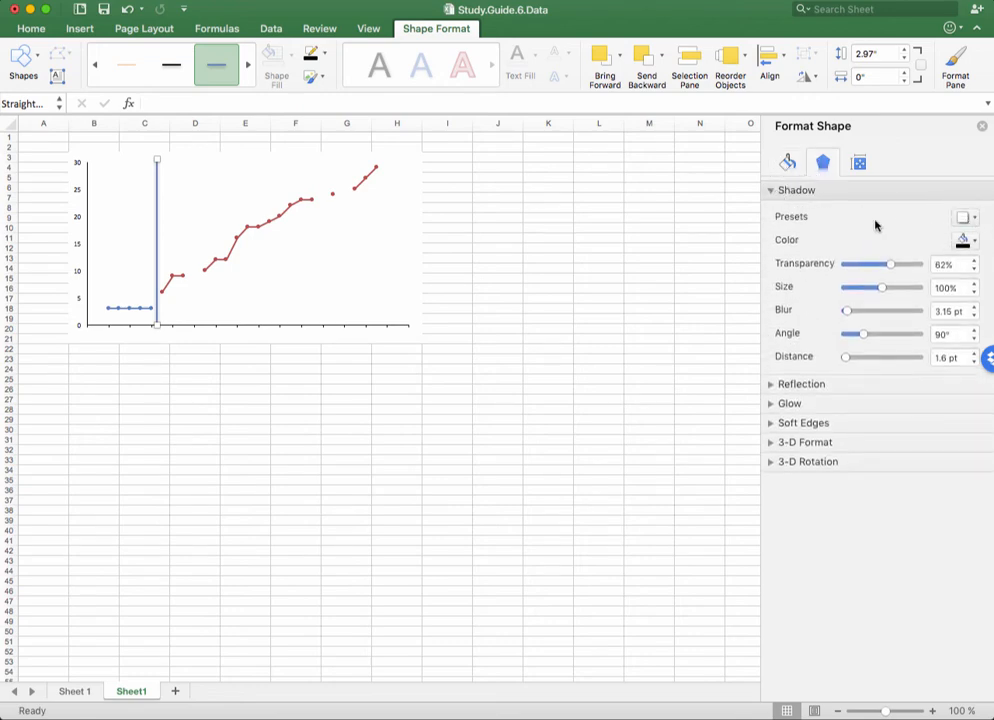
click(964, 219)
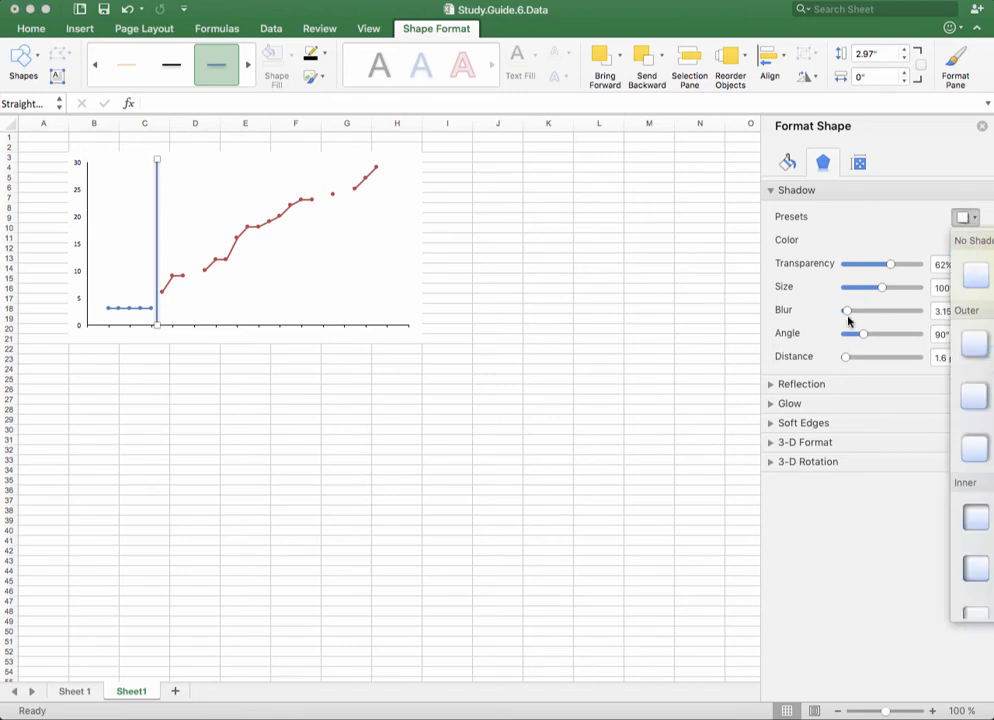
click(969, 346)
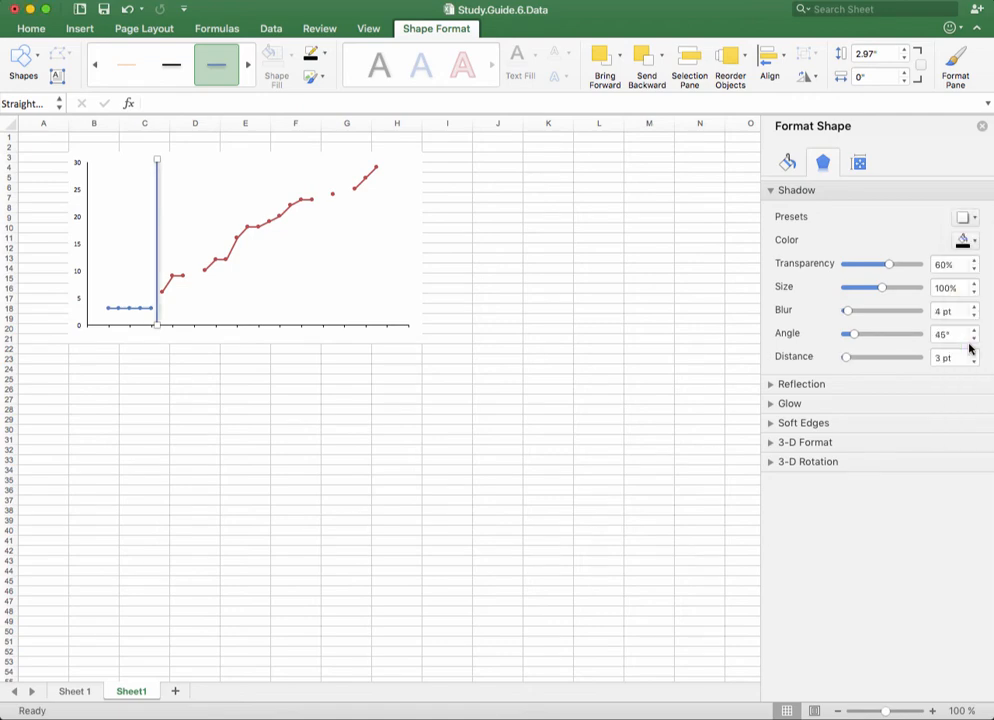
click(962, 216)
click(973, 278)
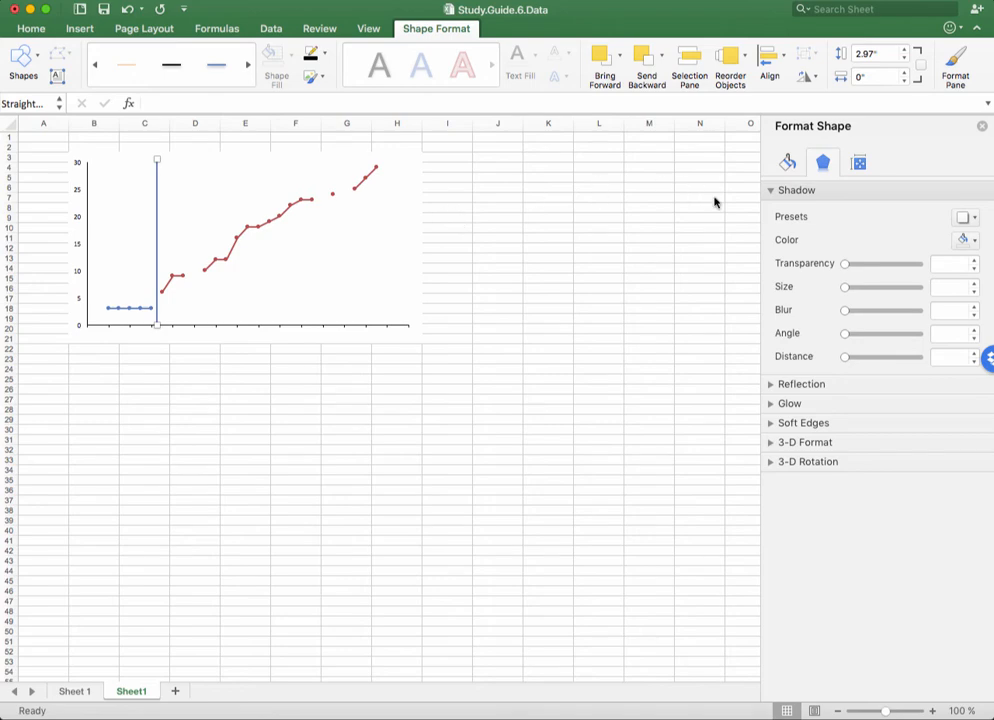
Step: Color the vertical phase-change line black and give it an evenly dashed style
click(786, 164)
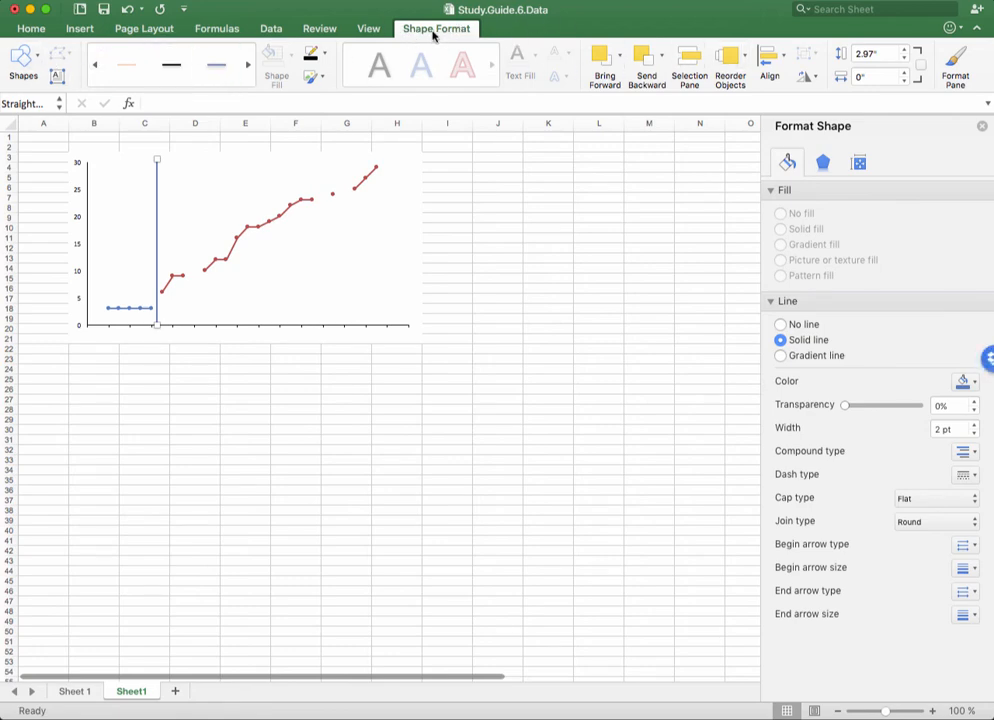
click(325, 56)
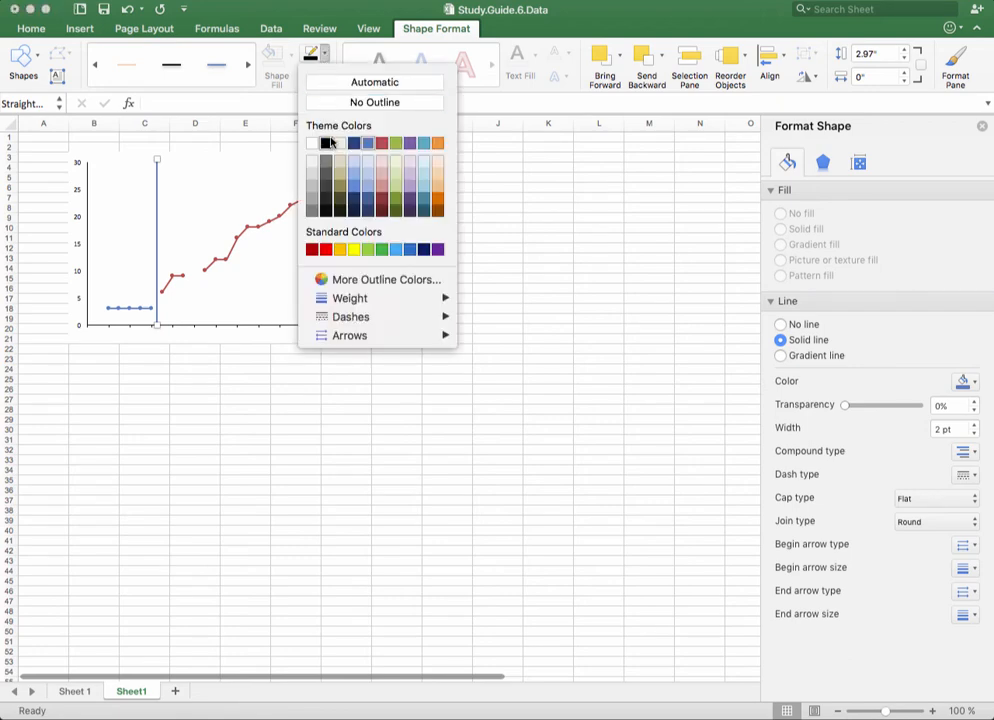
click(326, 145)
click(325, 55)
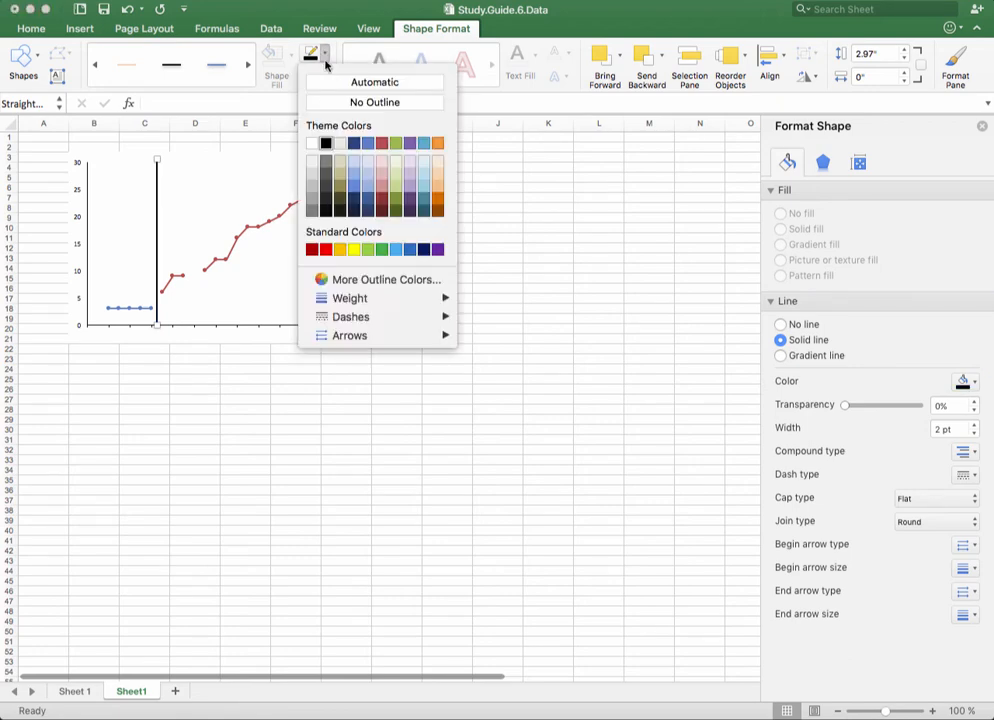
mouse_move(348, 317)
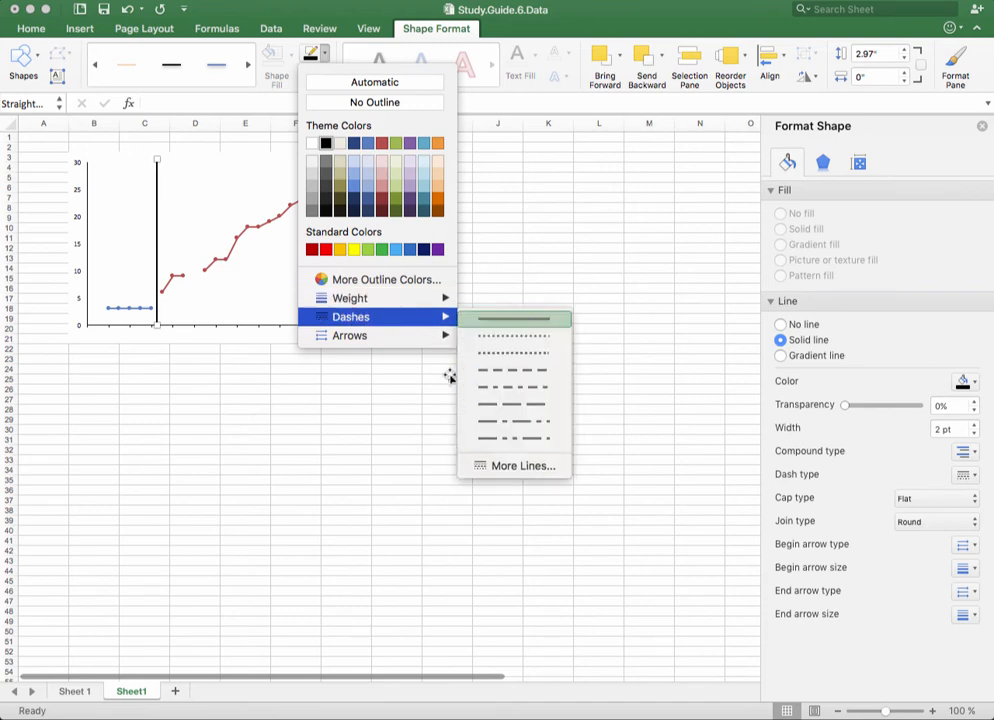
click(492, 371)
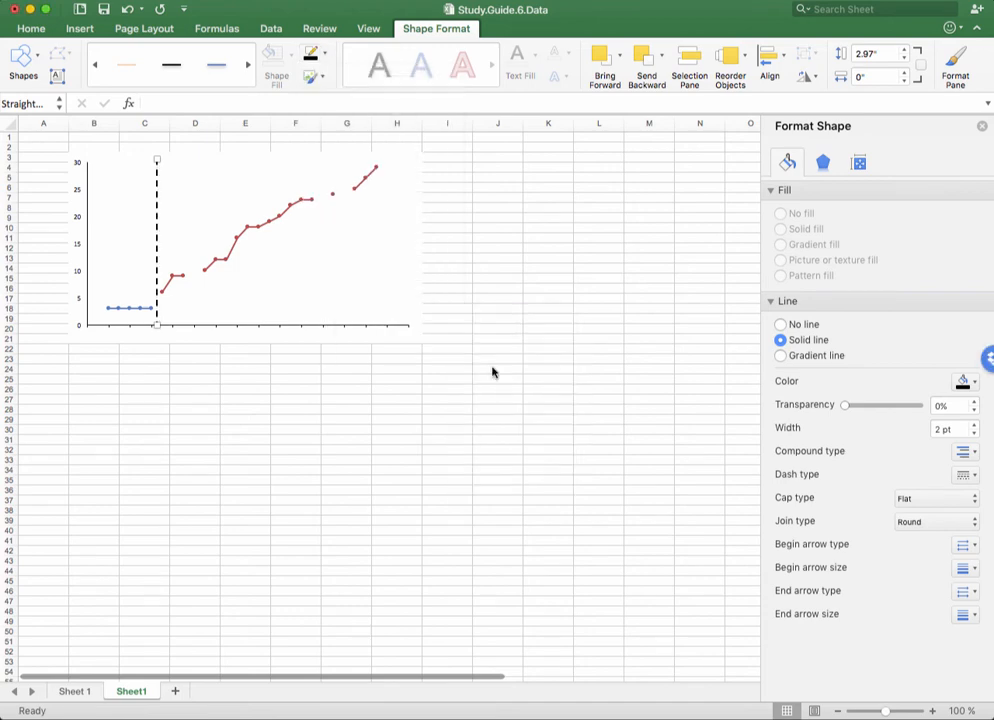
Step: Set the weight of the dashed phase-change line to 1 pt and deselect it
click(326, 55)
mouse_move(350, 298)
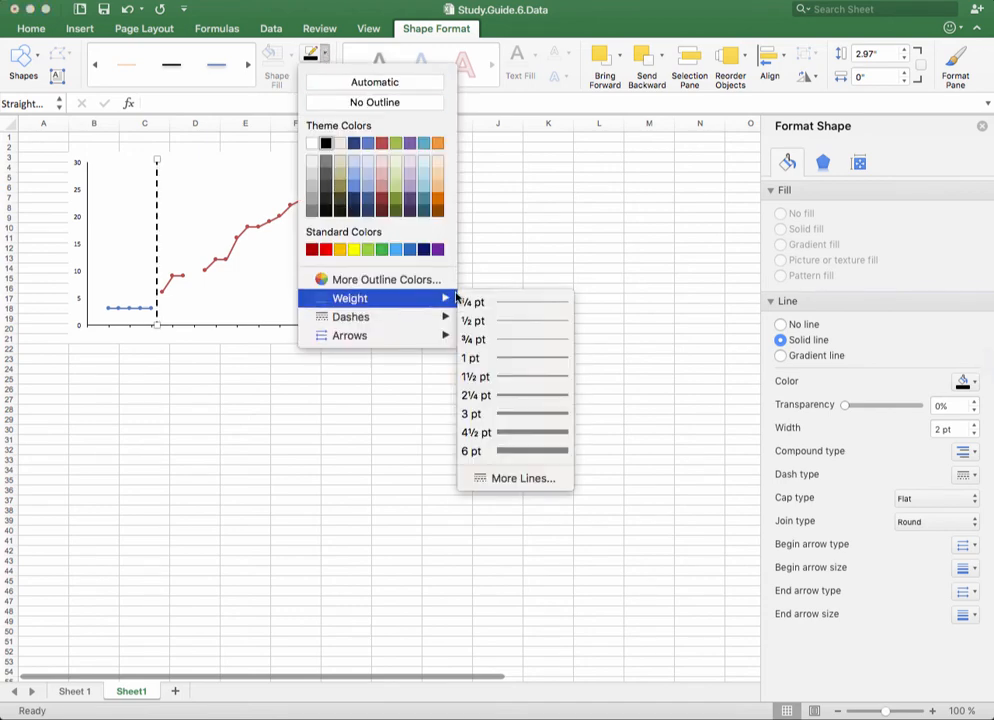
click(490, 366)
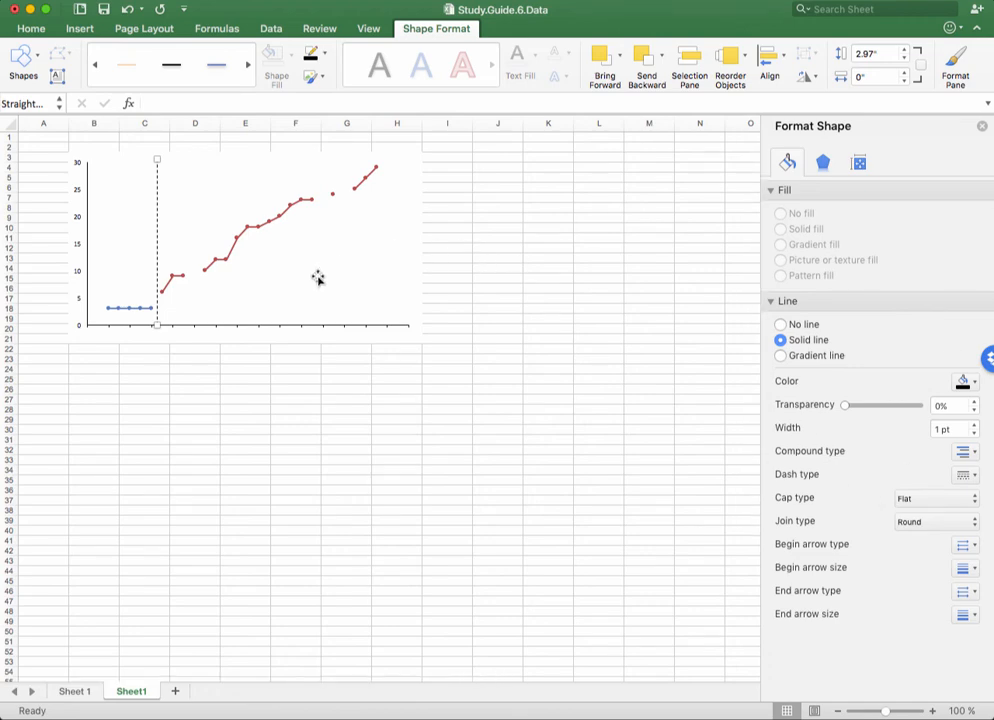
click(390, 409)
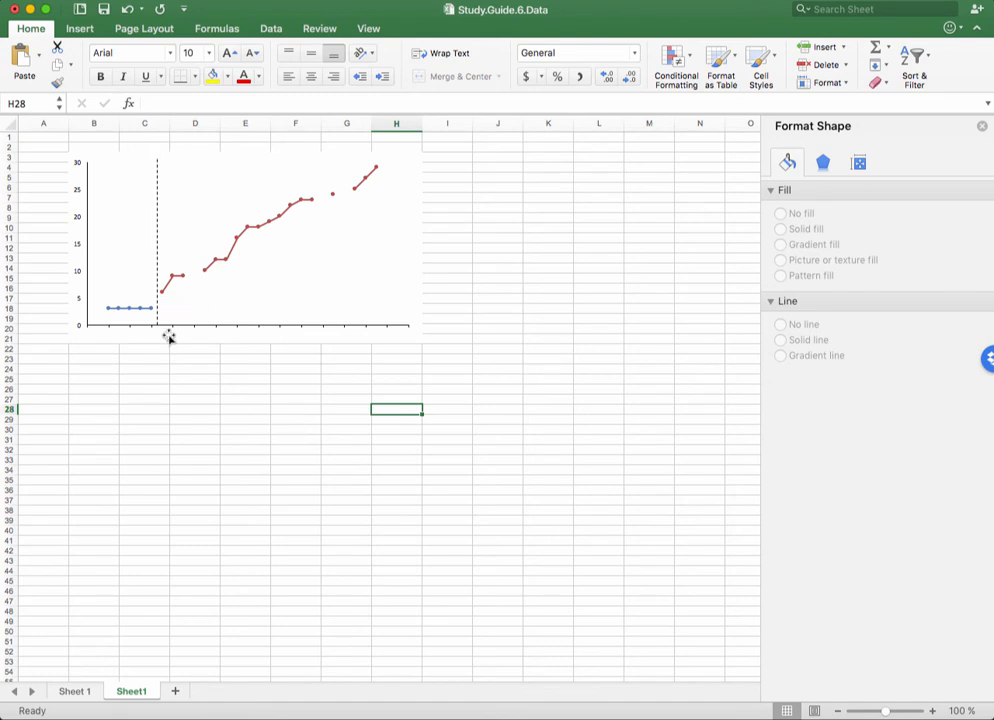
Step: Format the Baseline series line as a solid black line with a width of 1 pt
click(119, 310)
right_click(121, 313)
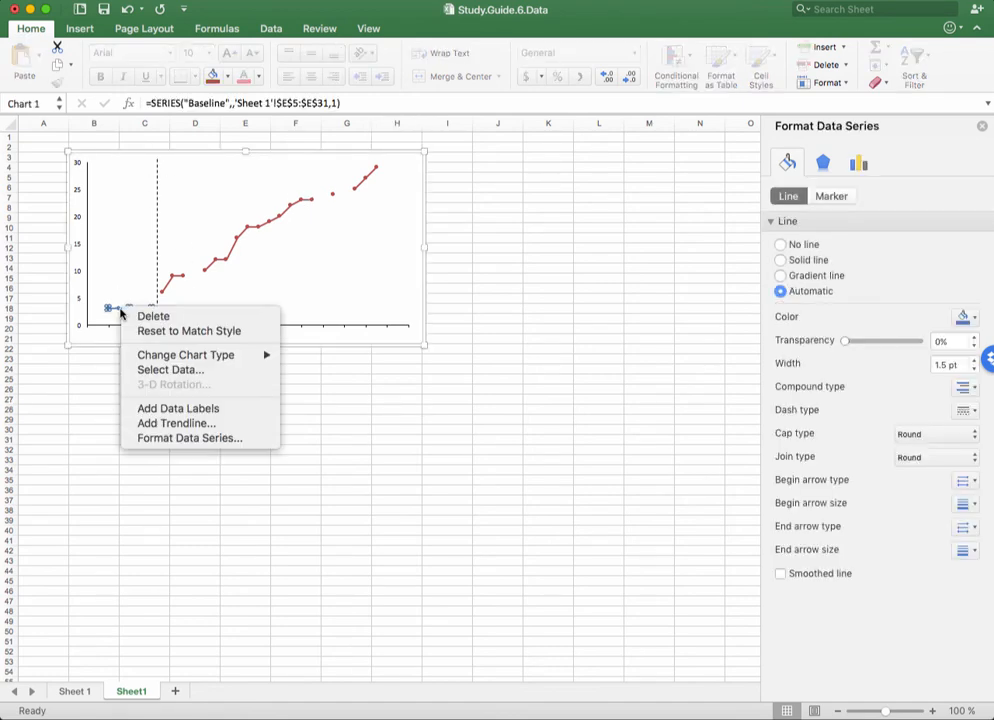
click(170, 439)
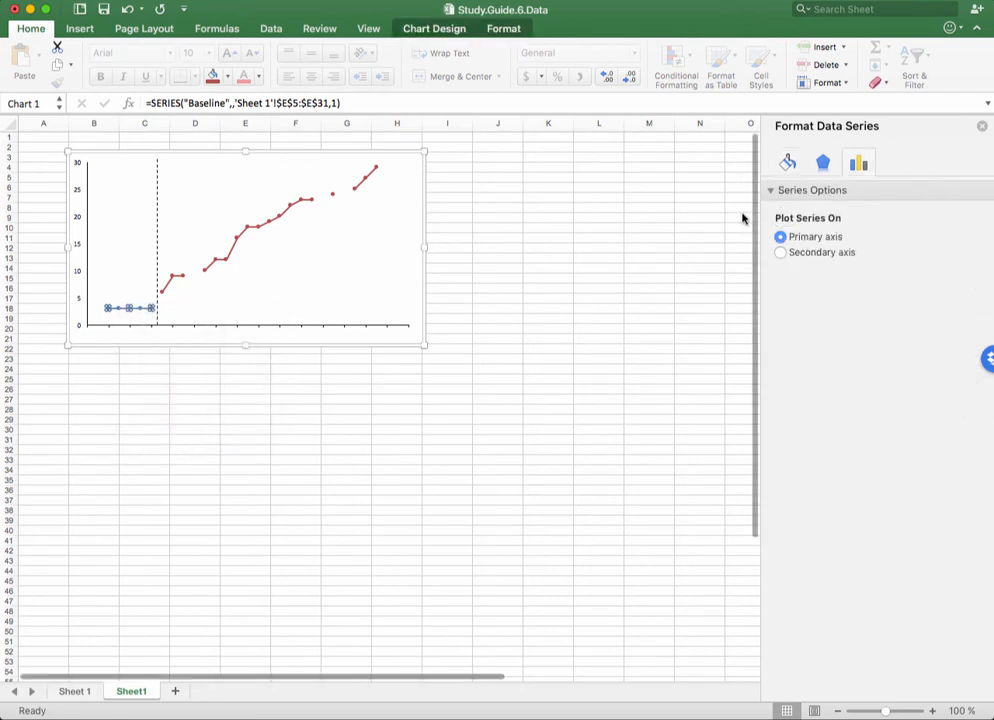
click(787, 164)
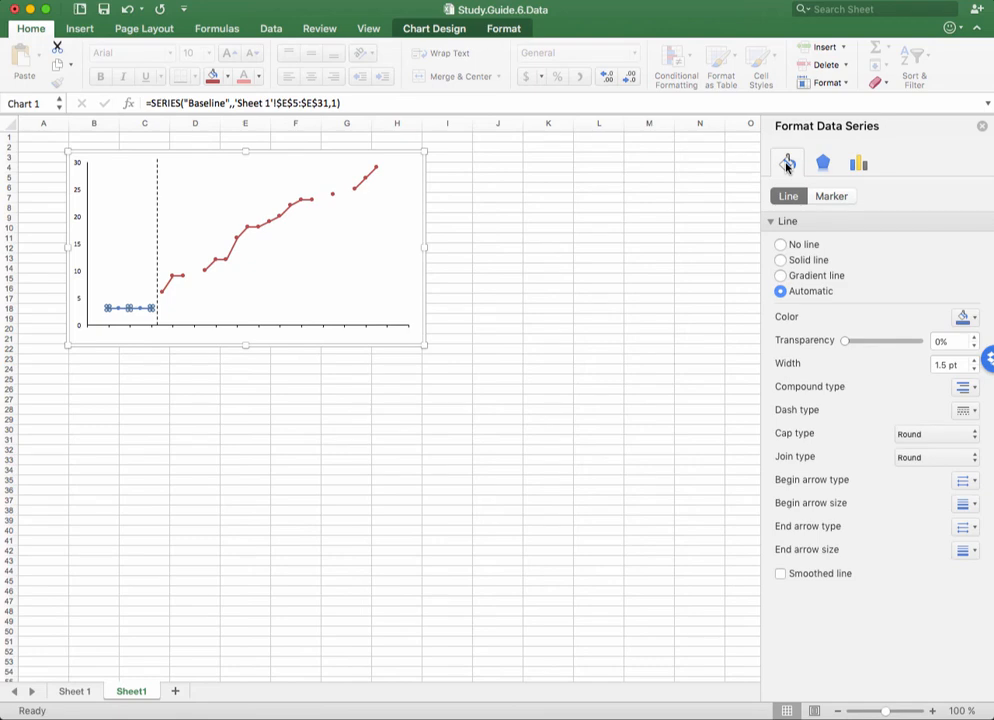
click(781, 260)
drag(948, 365, 929, 365)
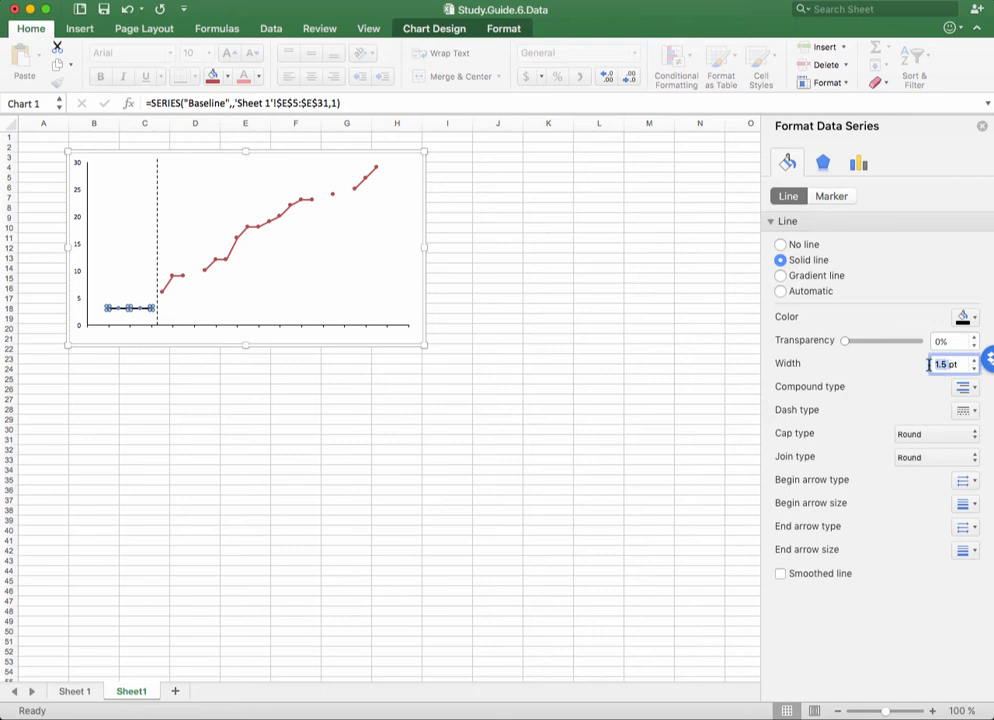
text(1)
key(Return)
Step: Give the Baseline series markers a solid black fill and a solid black border
click(829, 197)
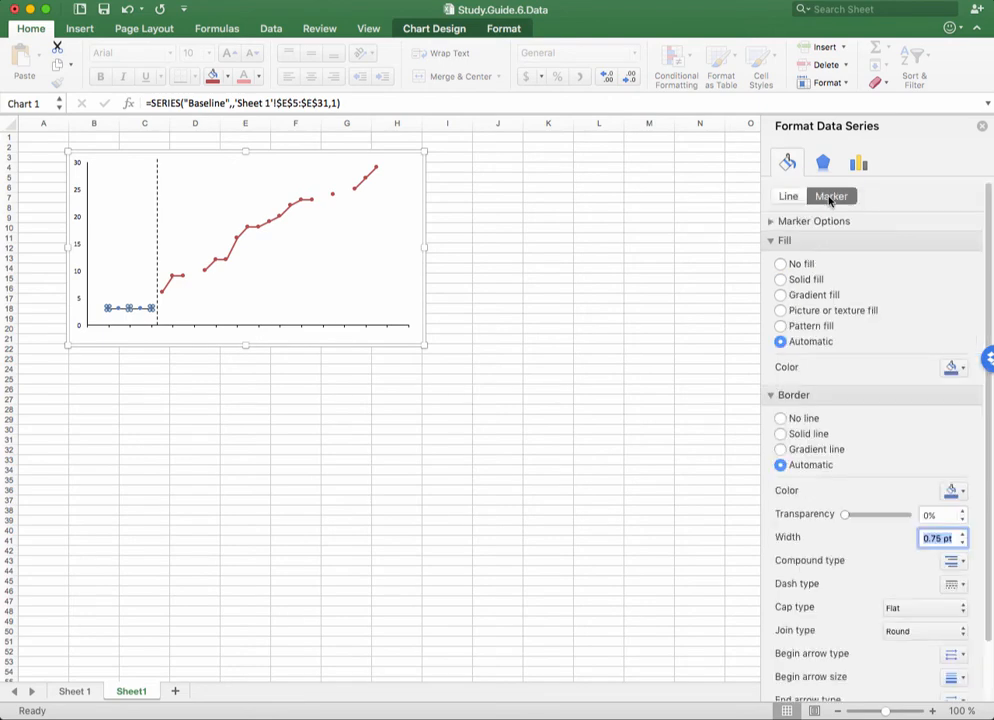
click(781, 280)
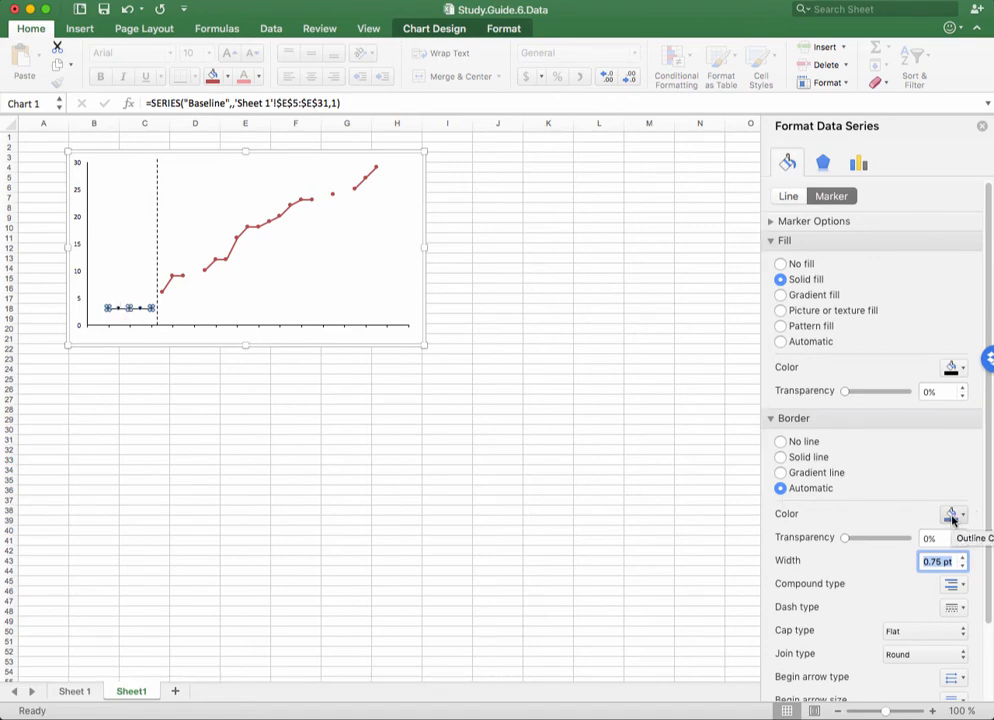
click(780, 458)
Step: Use the built-in circle marker for the Baseline series, try sizes 6 and 12, and set the size to 5
click(770, 222)
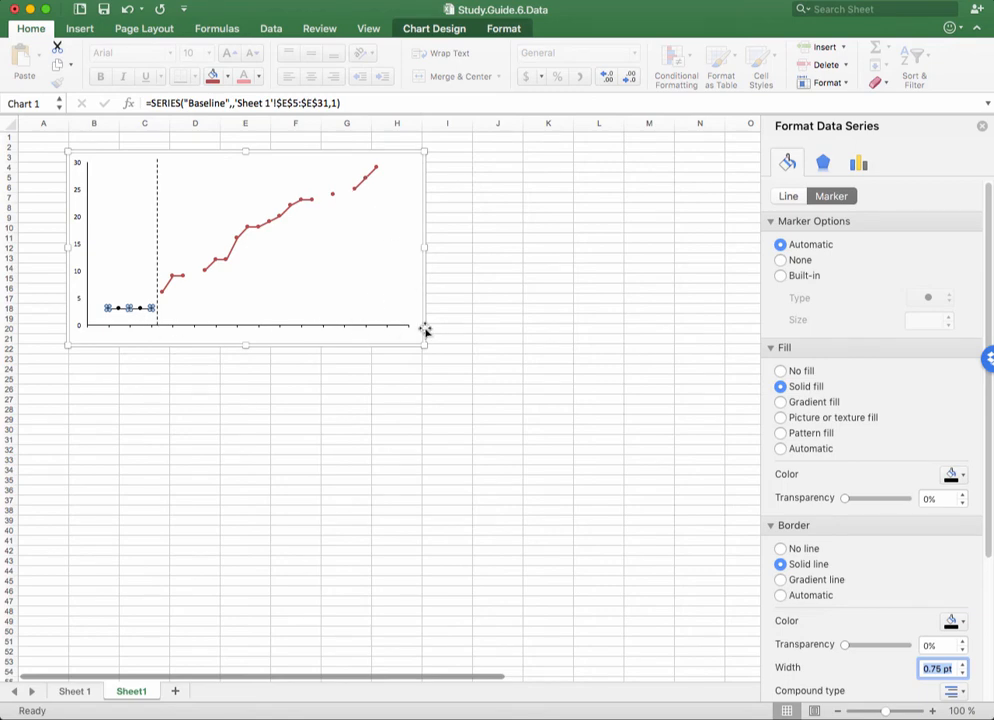
click(781, 276)
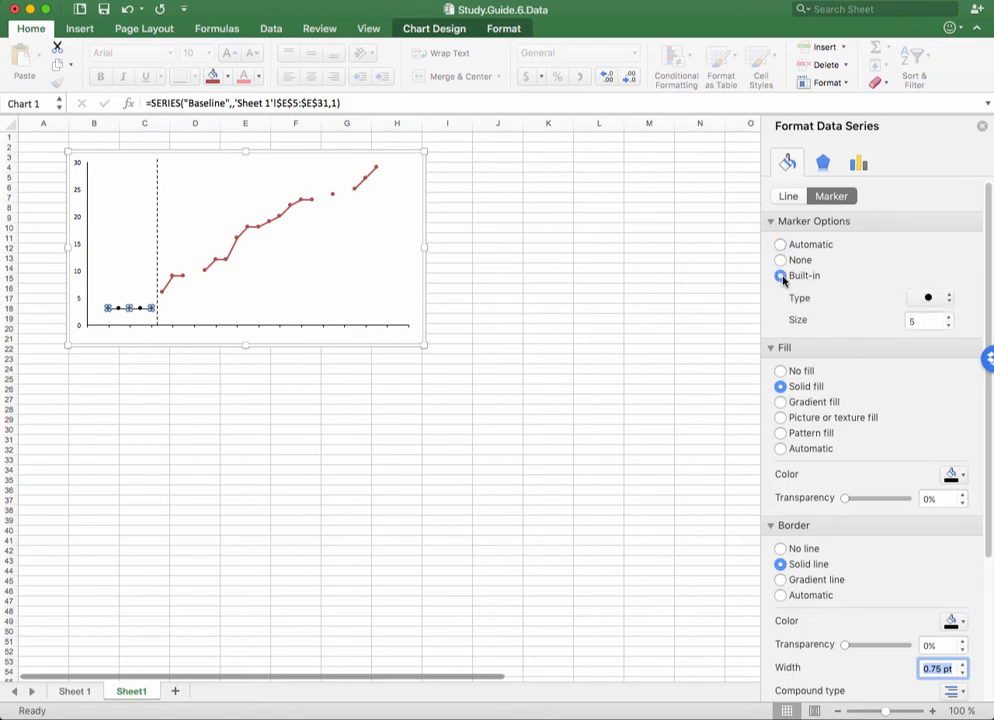
click(948, 317)
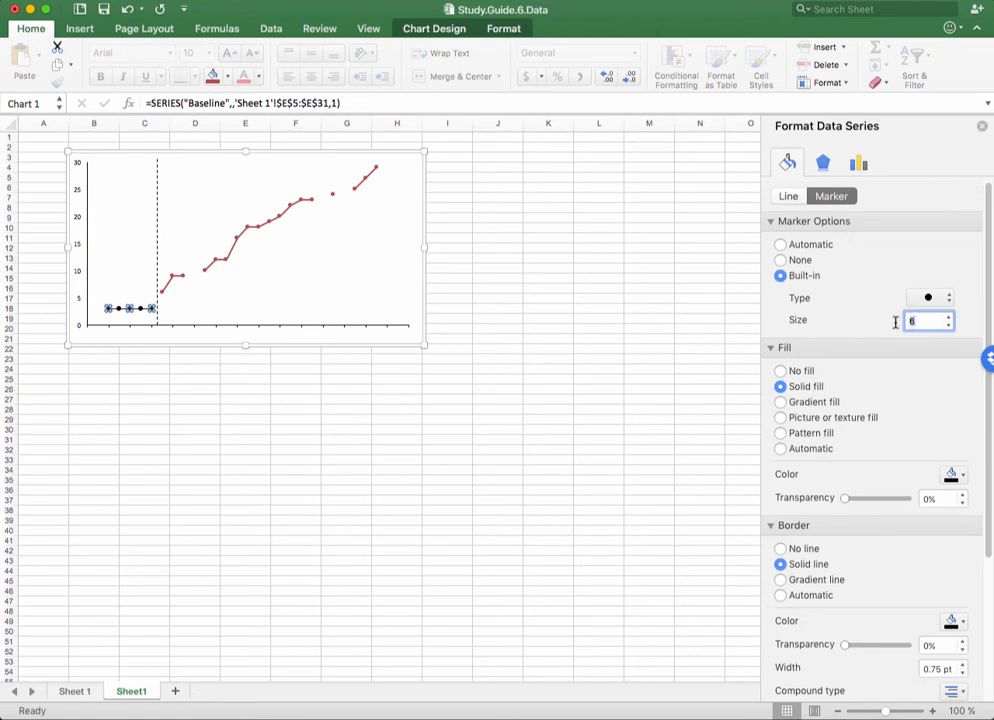
text(12)
key(Return)
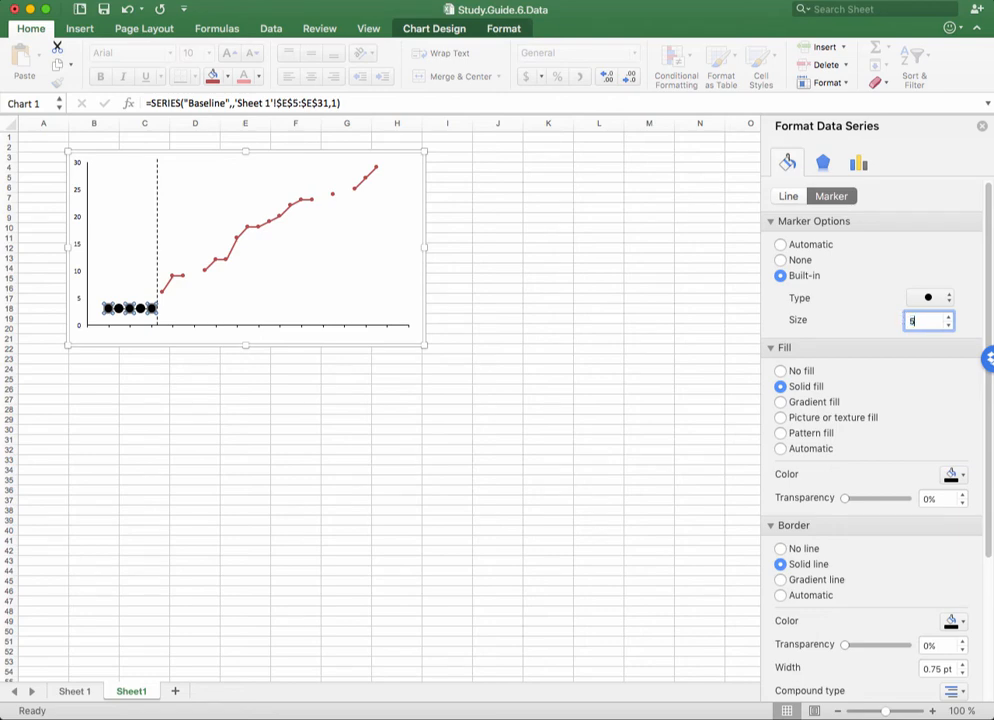
key(Return)
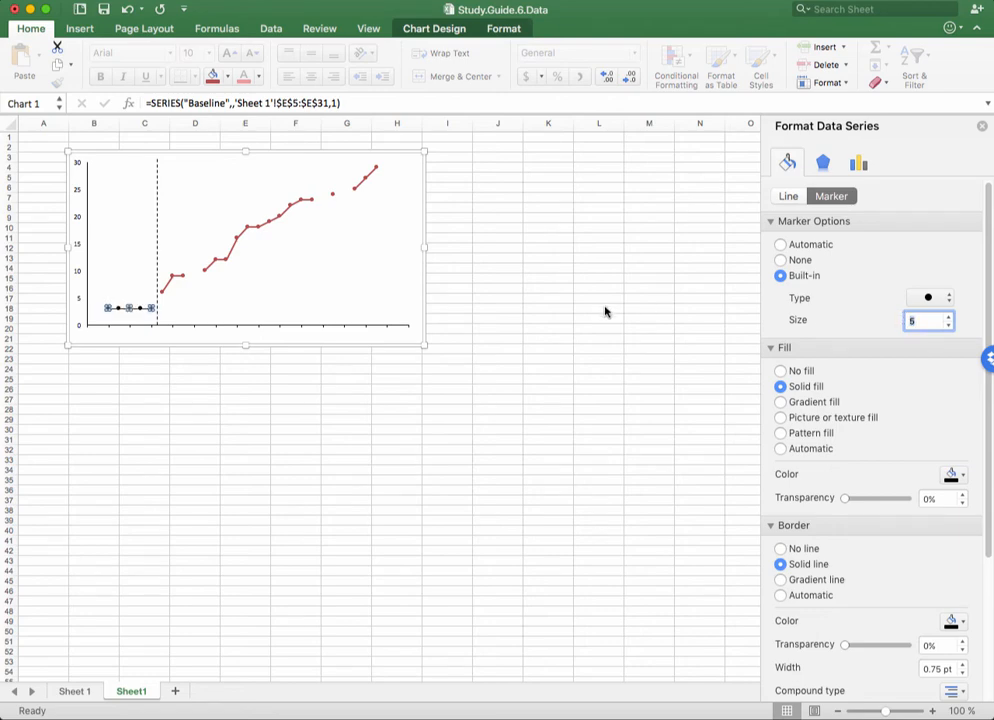
Step: Format the Intervention series line as a solid black line with a width of 1 pt
click(231, 255)
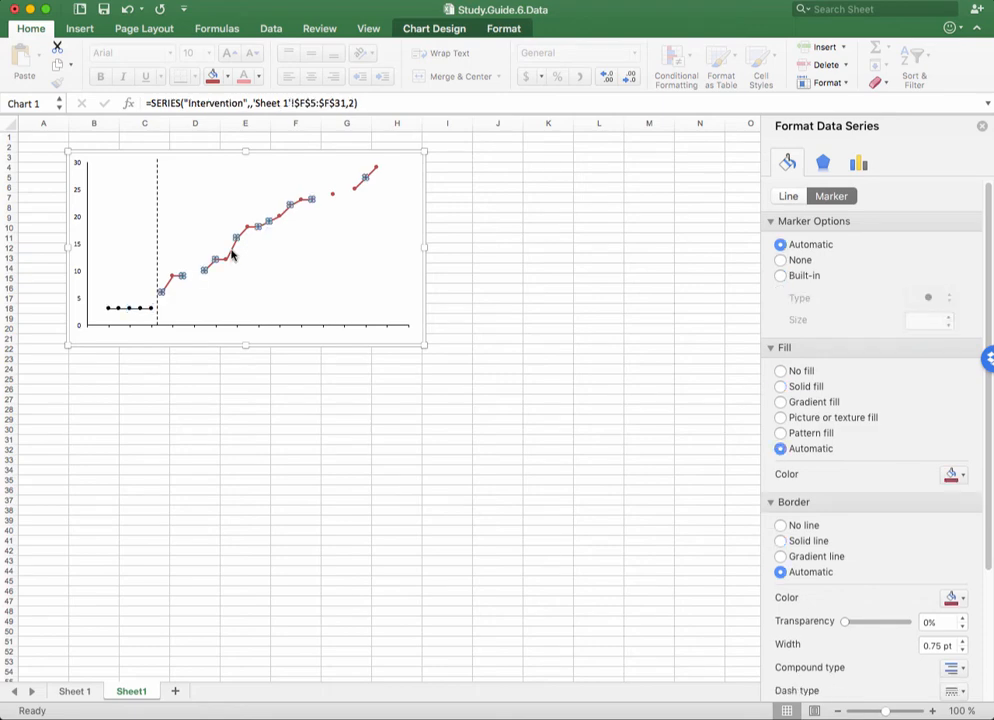
right_click(231, 255)
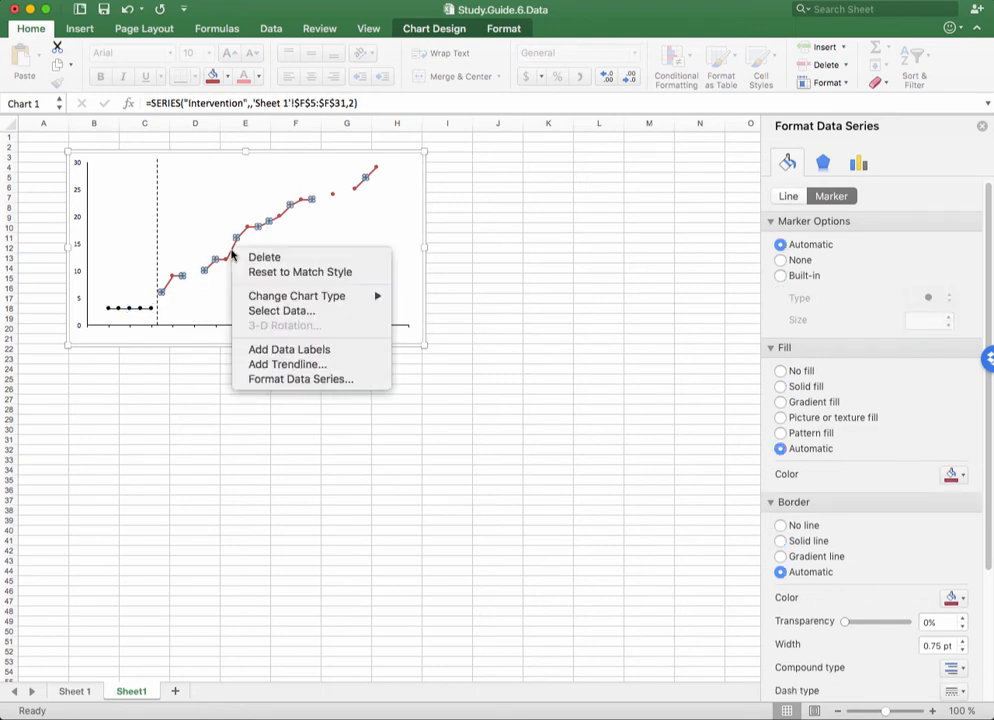
click(311, 380)
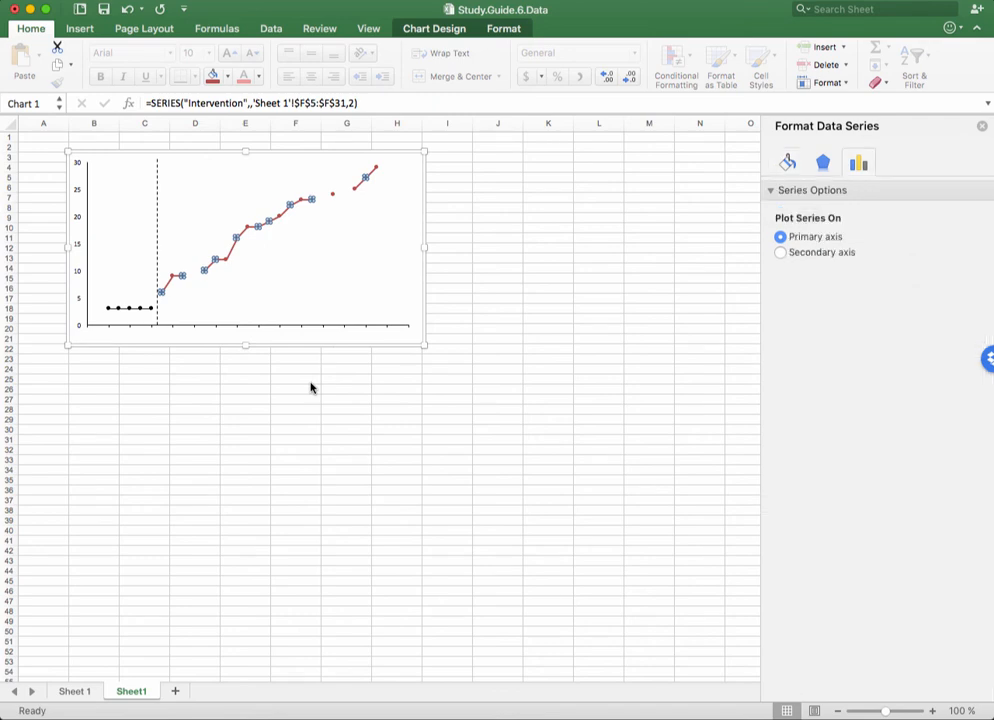
click(788, 162)
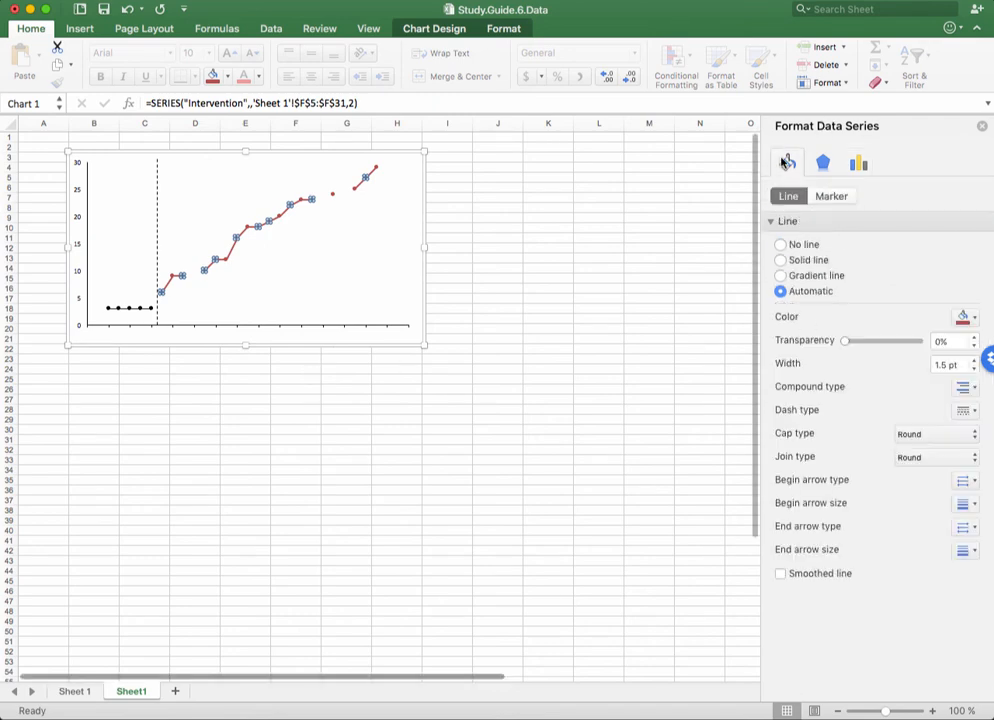
click(781, 260)
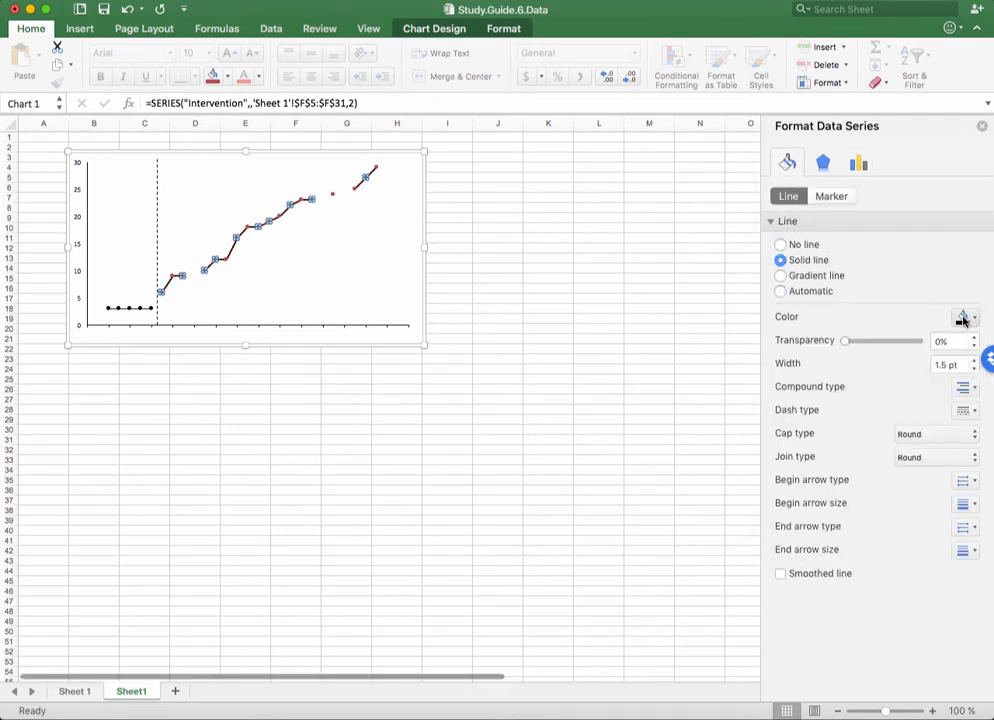
double_click(945, 364)
text(1)
key(Return)
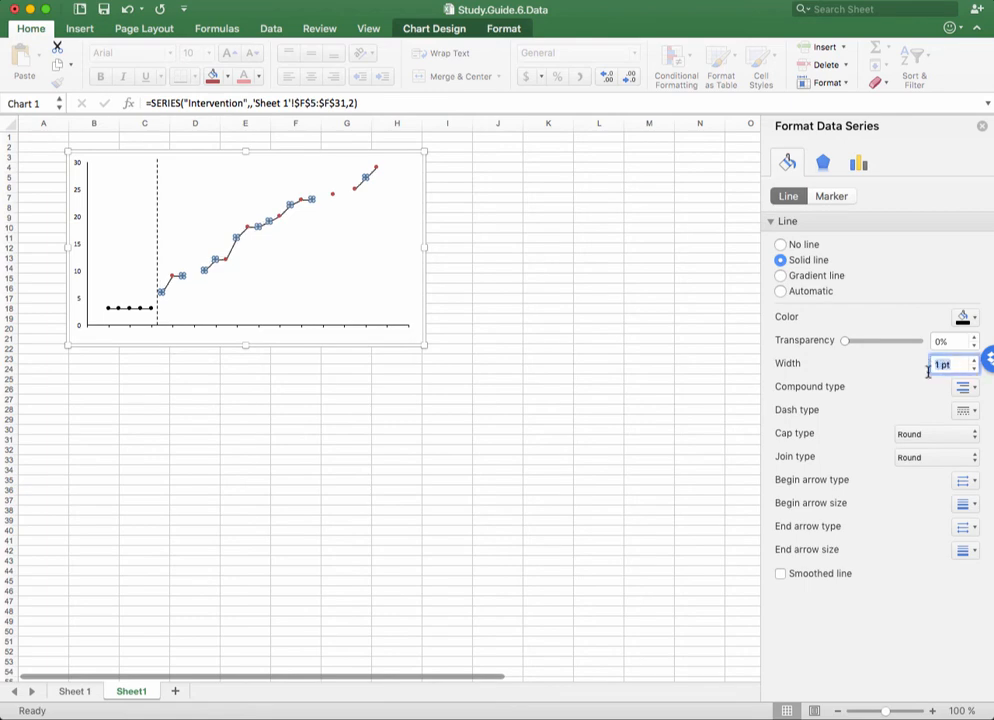
Step: Switch the Intervention series markers to the built-in circle type at size 5
click(836, 196)
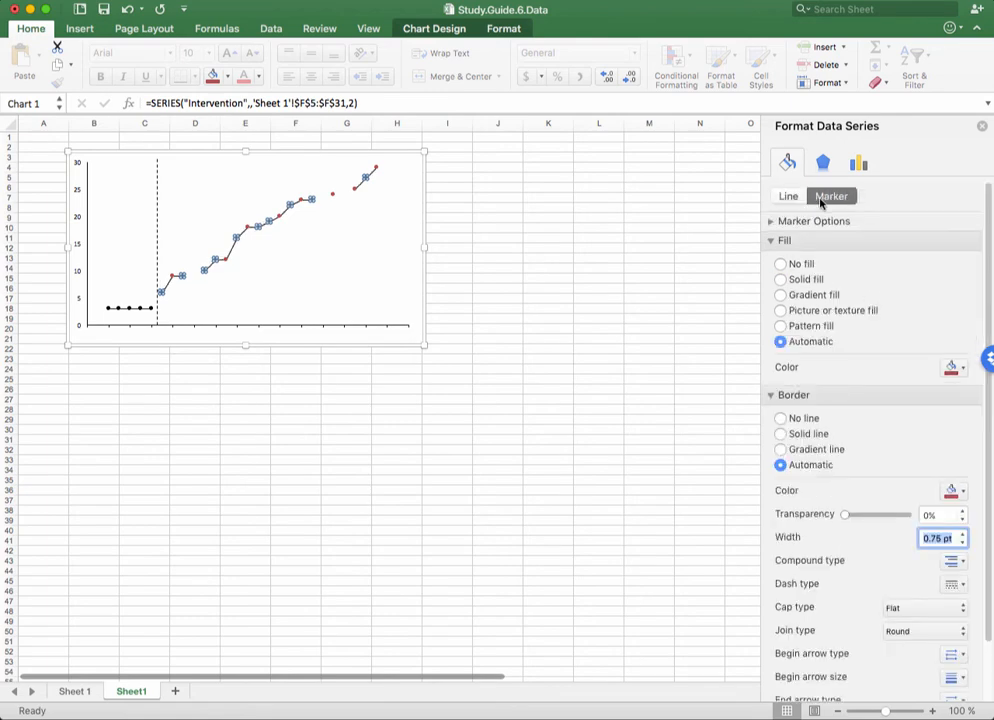
click(771, 222)
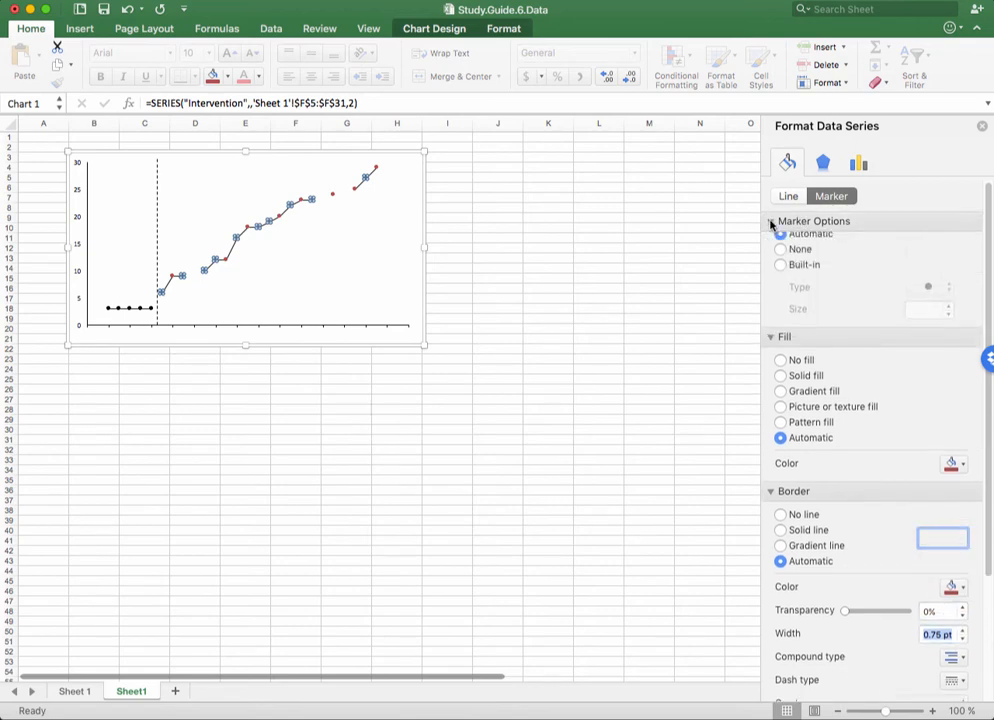
click(781, 276)
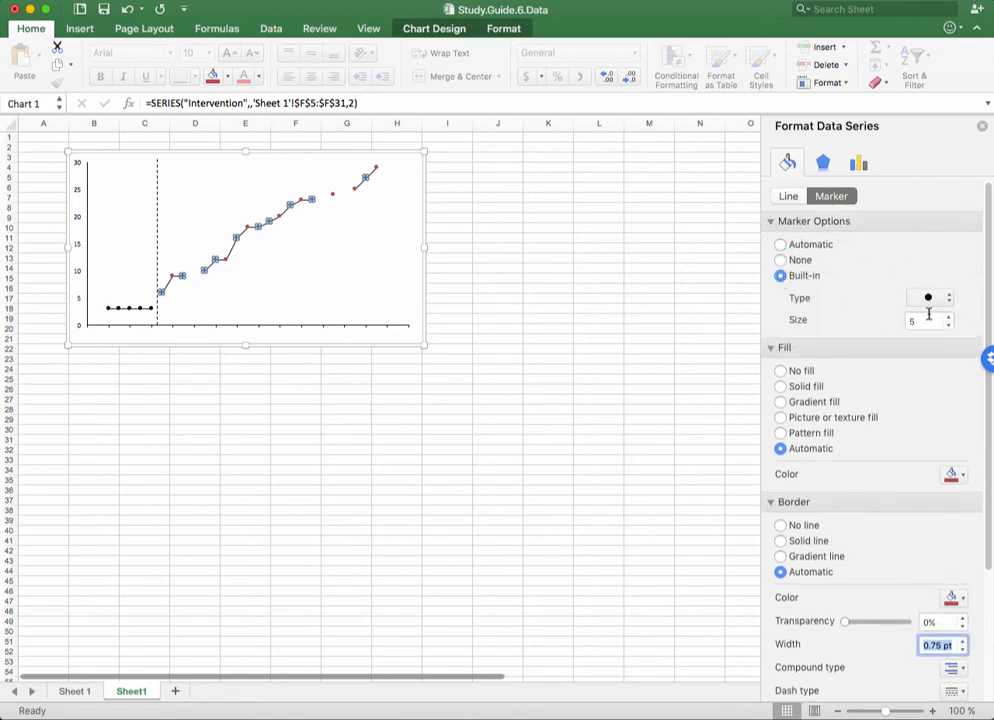
Step: Give the Intervention series markers a solid black fill and a solid black border
click(788, 197)
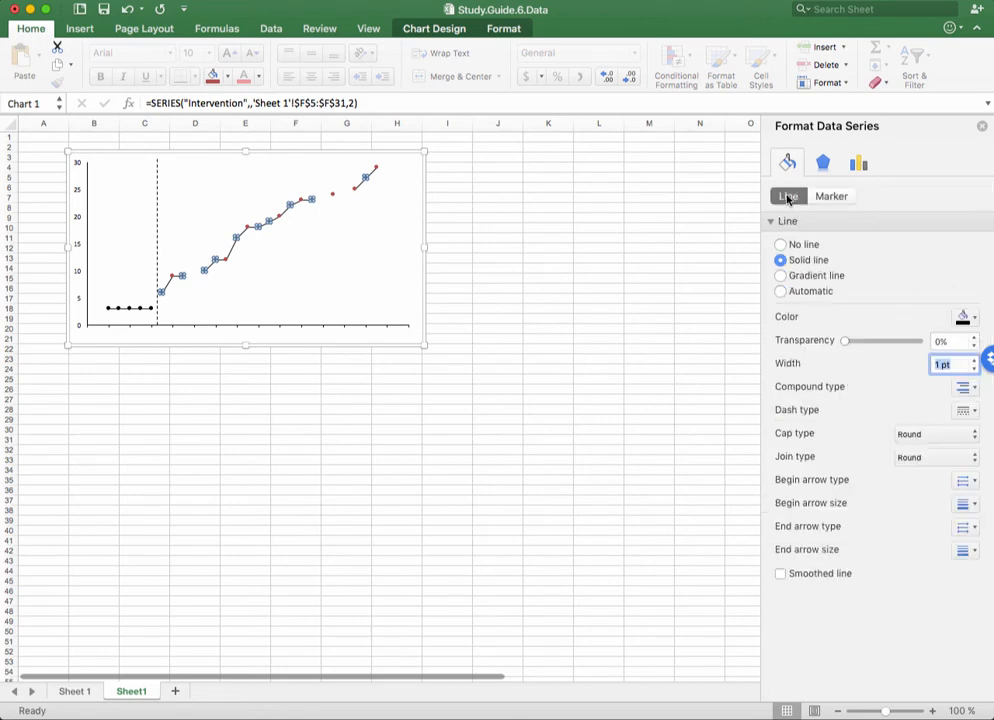
click(829, 197)
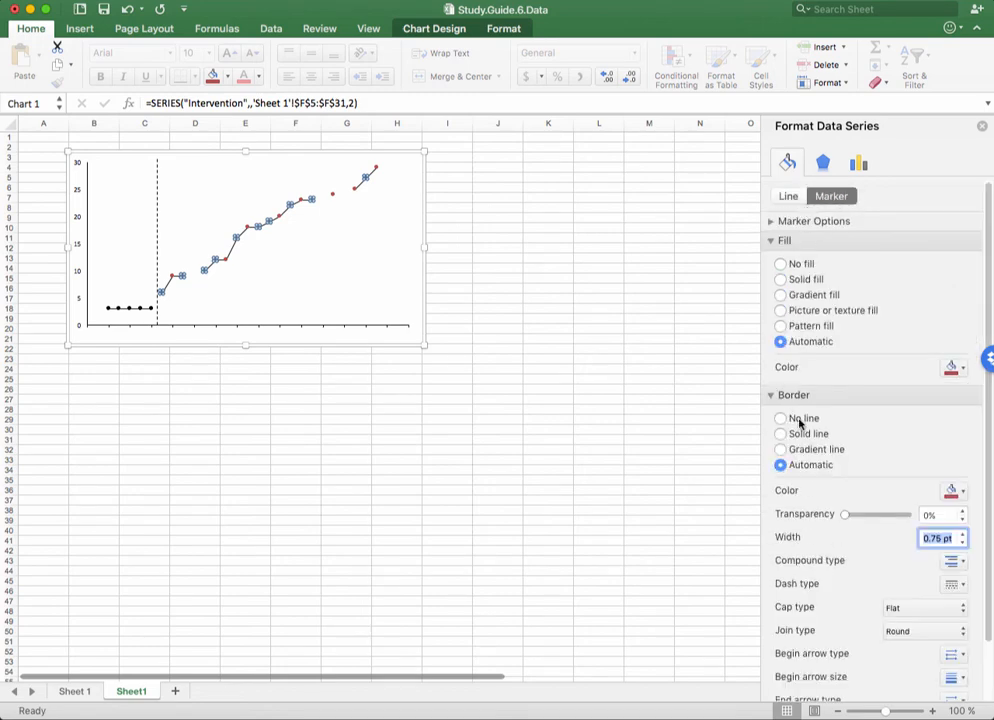
click(781, 280)
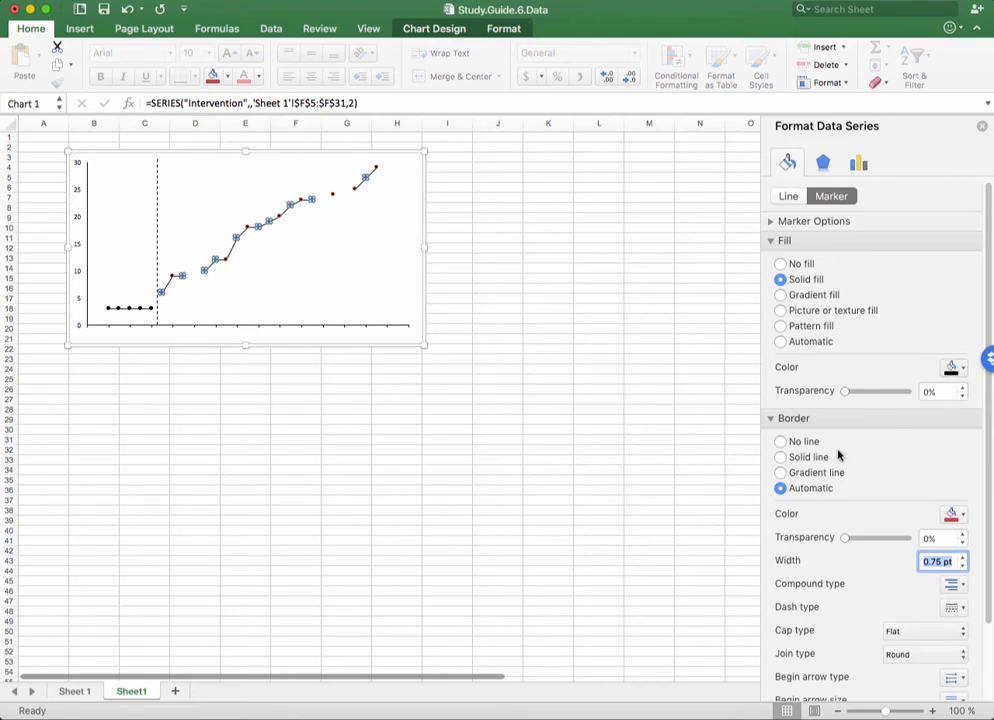
click(781, 457)
click(548, 262)
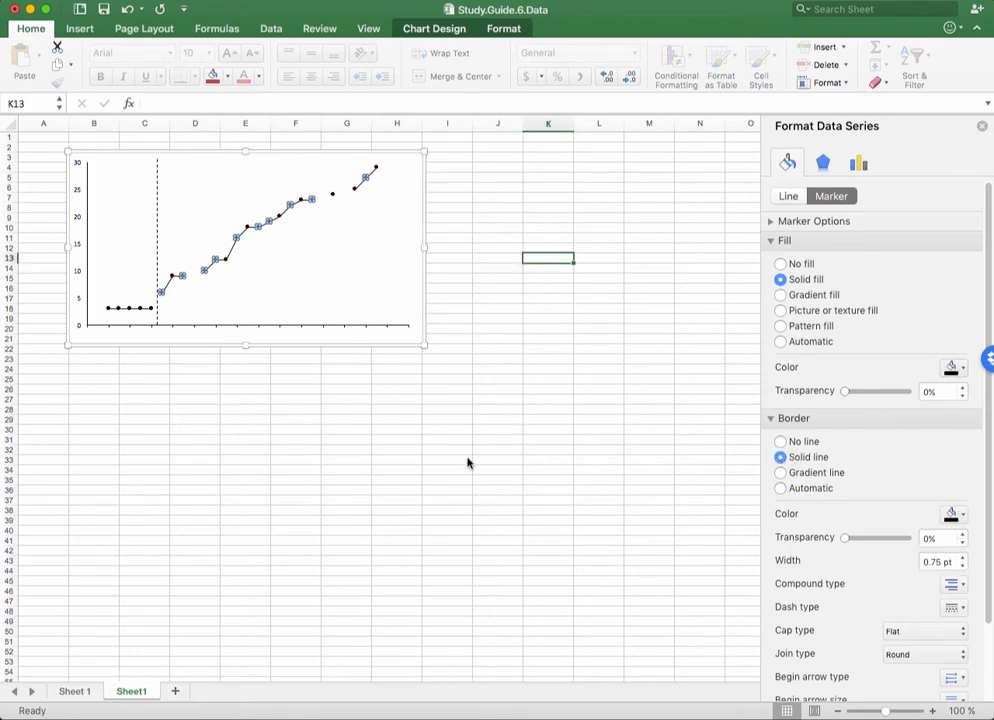
click(390, 292)
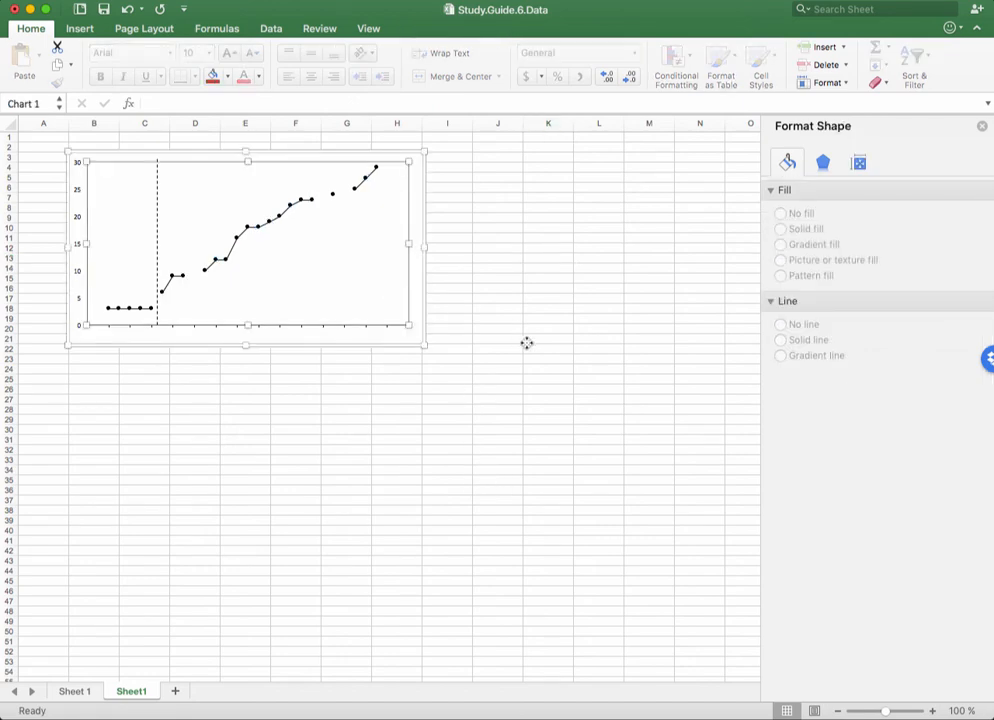
Step: Try inside major tick marks on the chart's vertical axis, and set the major tick mark type to Outside
click(357, 345)
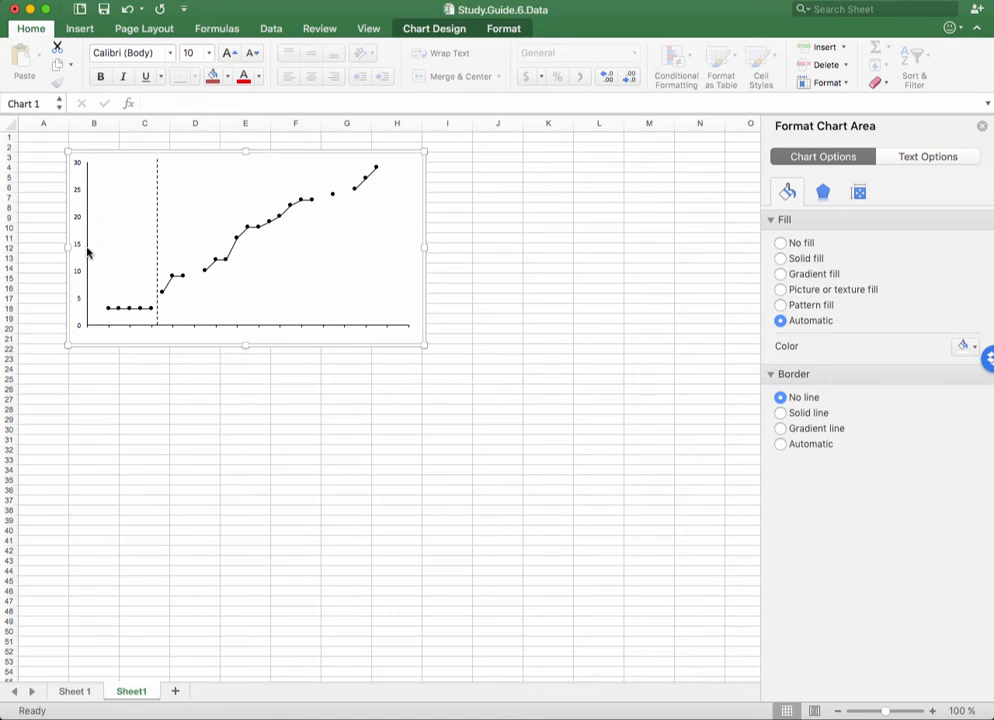
click(75, 193)
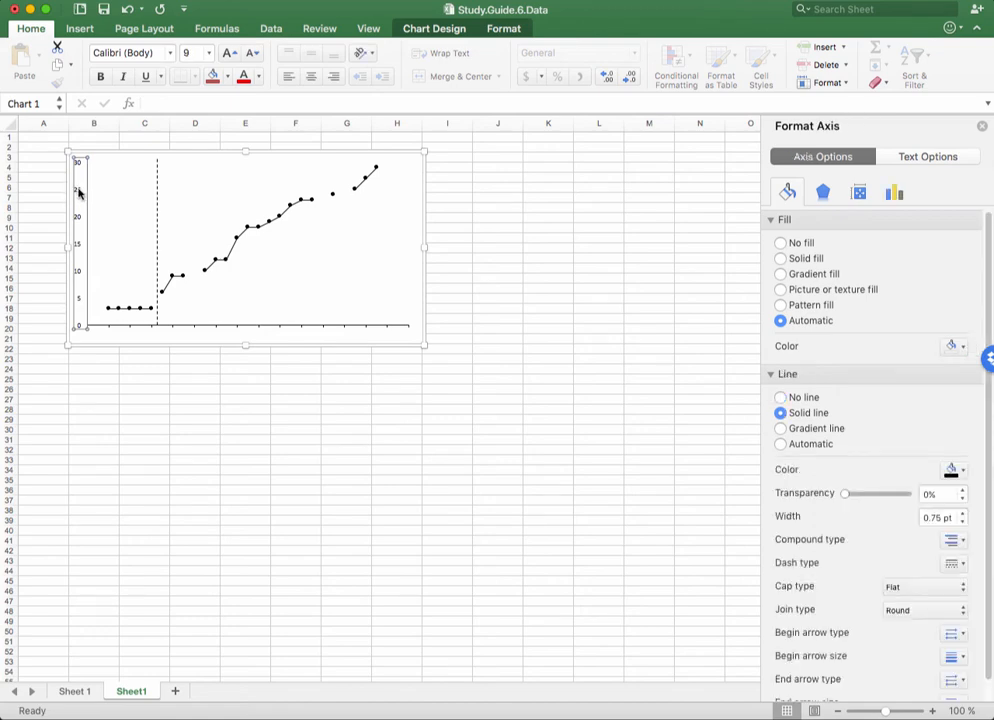
right_click(79, 193)
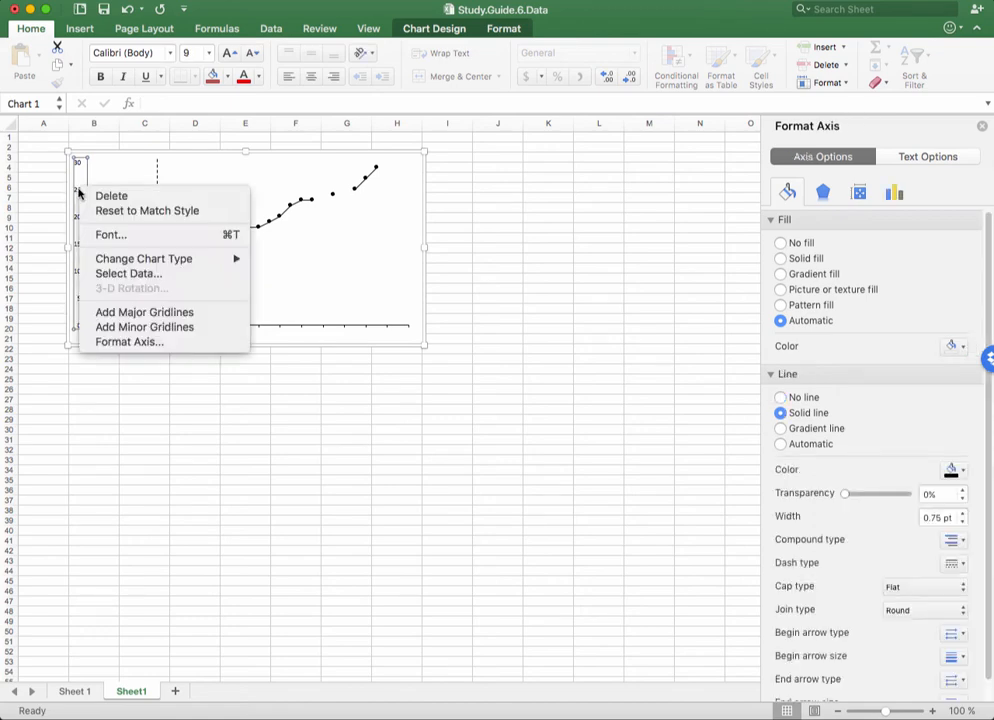
click(152, 344)
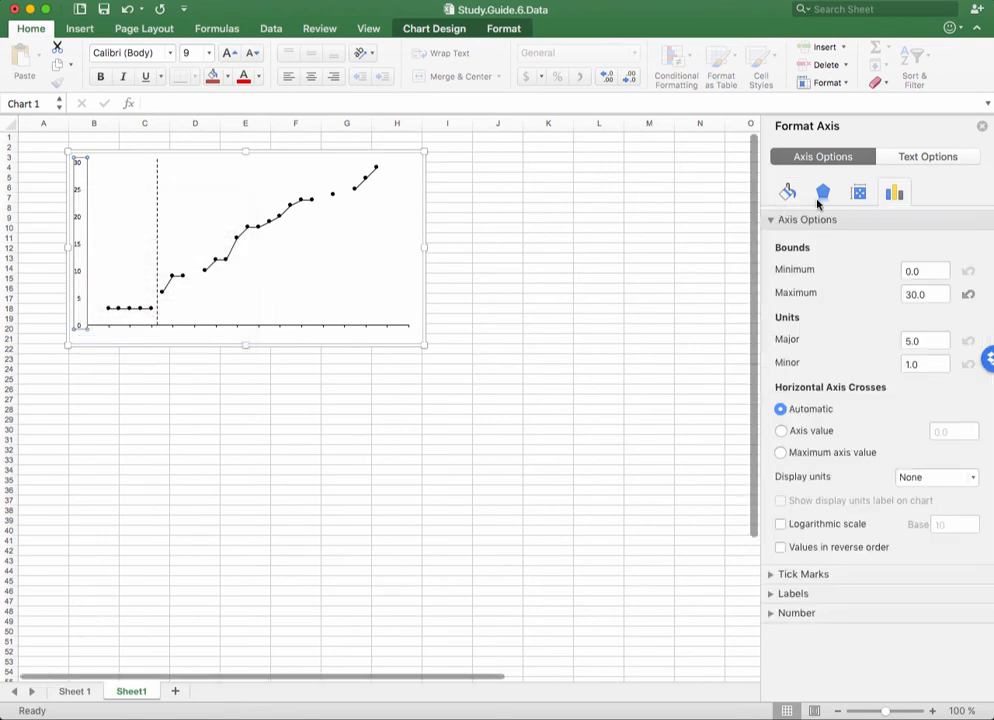
click(770, 576)
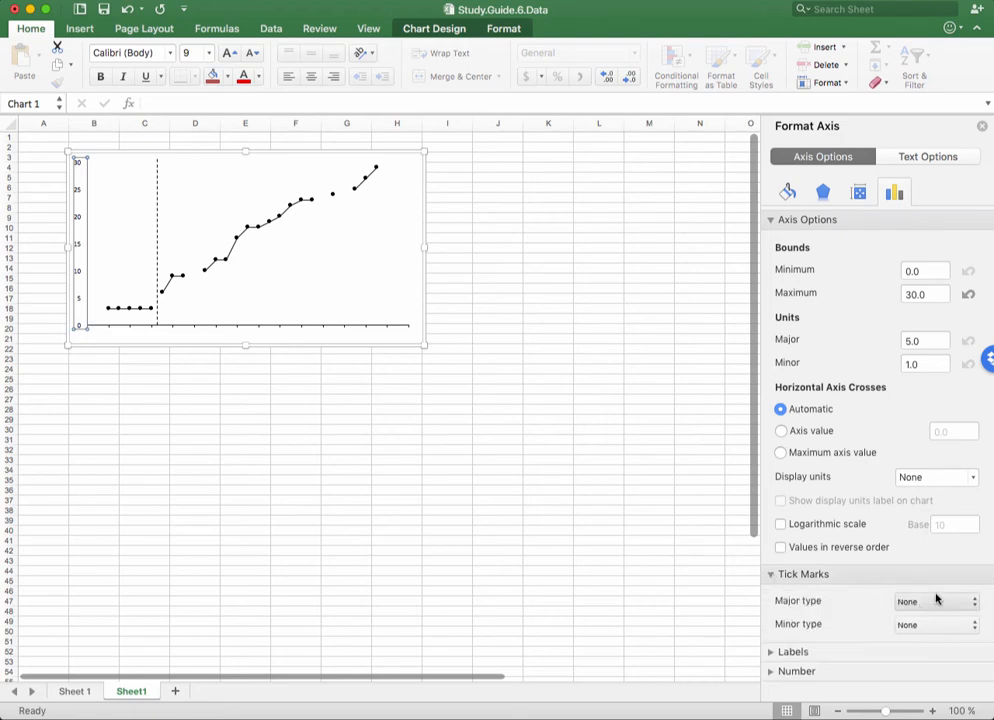
click(951, 601)
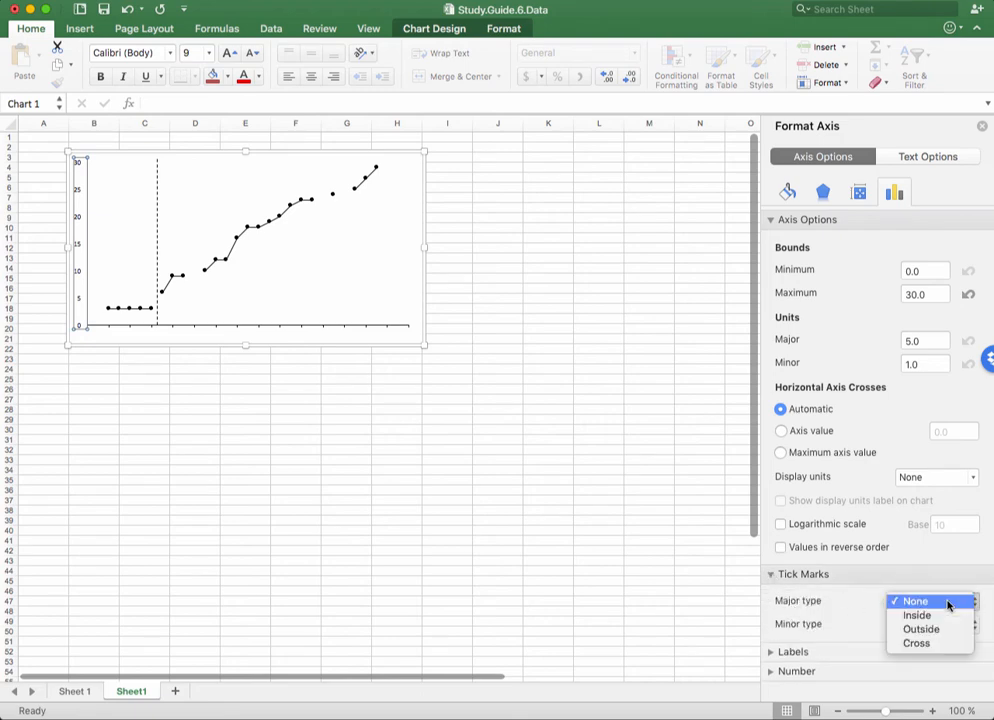
click(941, 616)
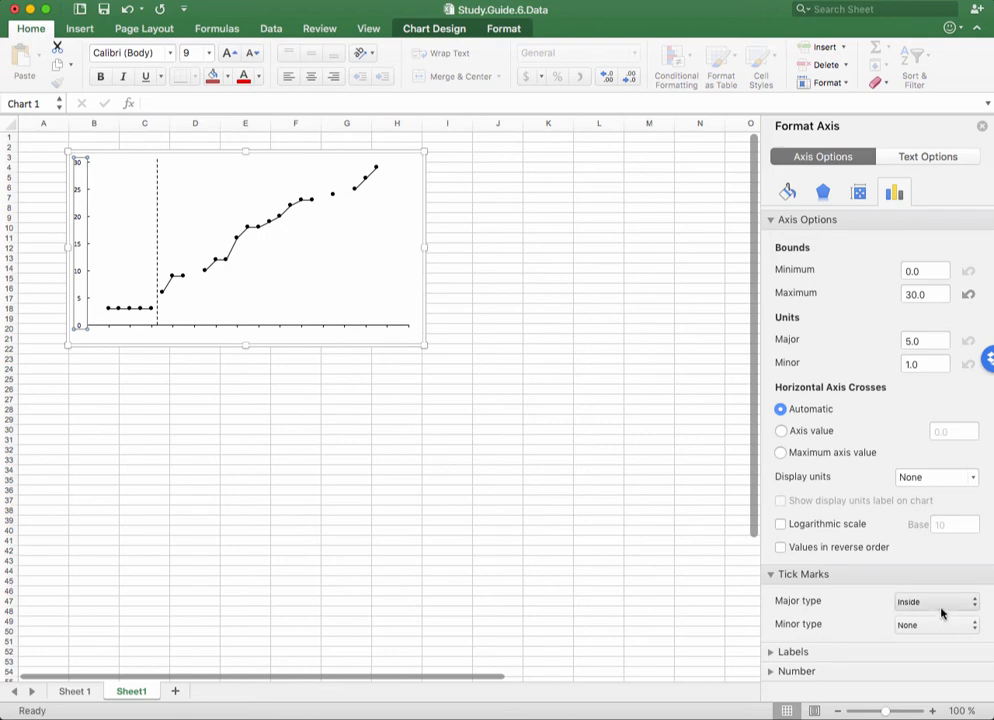
click(941, 606)
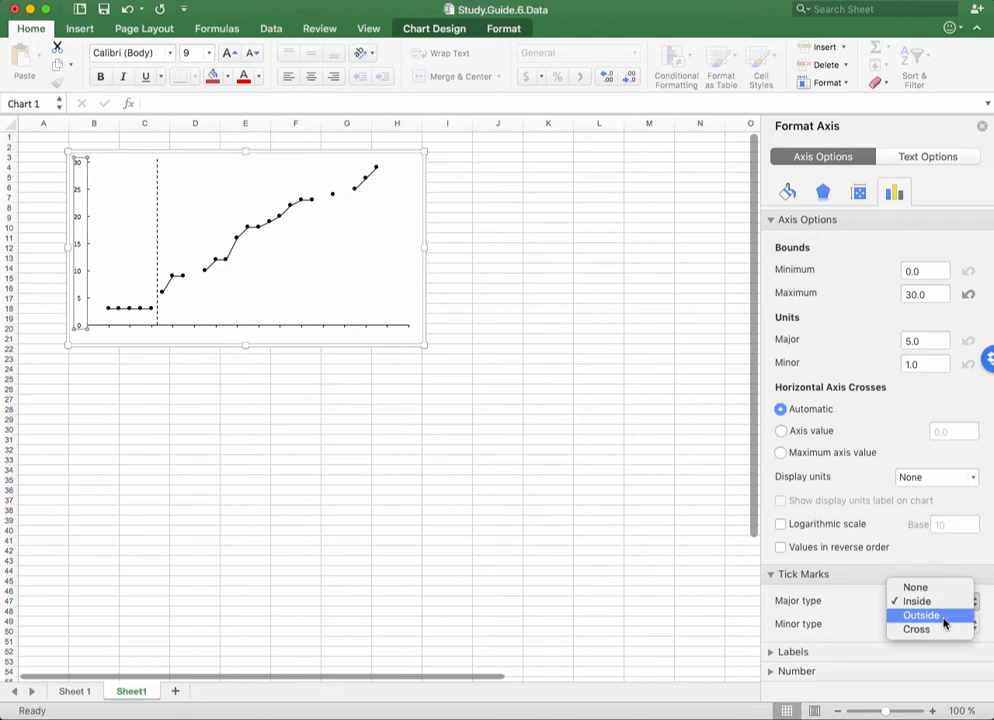
click(943, 616)
click(581, 492)
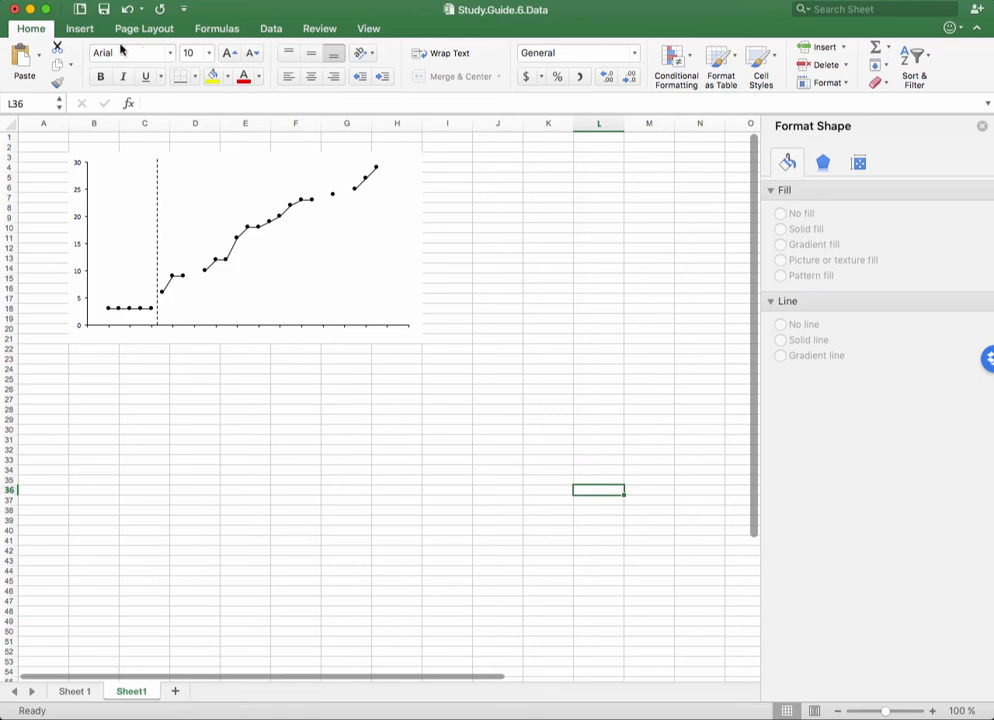
Step: Add a text box with the participant's first name just above the right end of the chart's horizontal axis
click(80, 29)
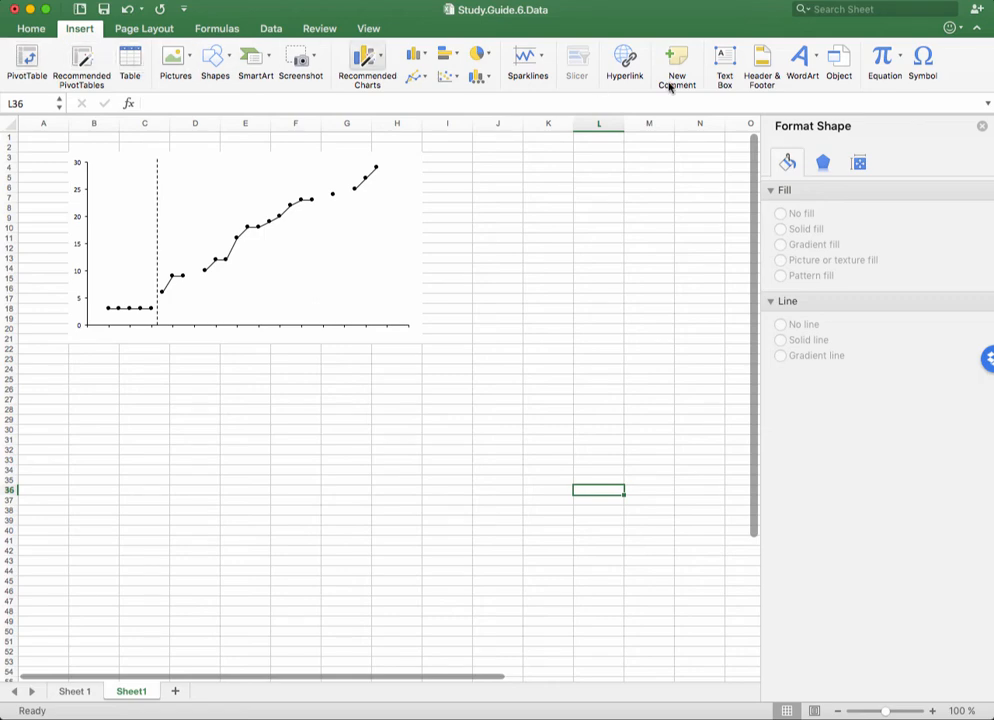
click(735, 59)
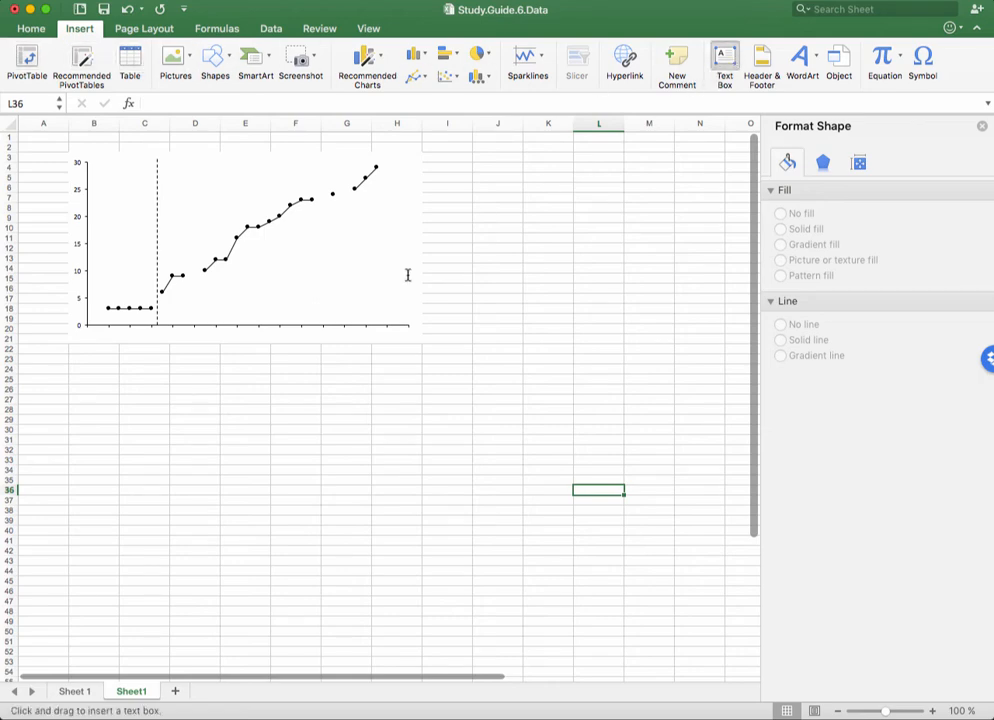
click(356, 302)
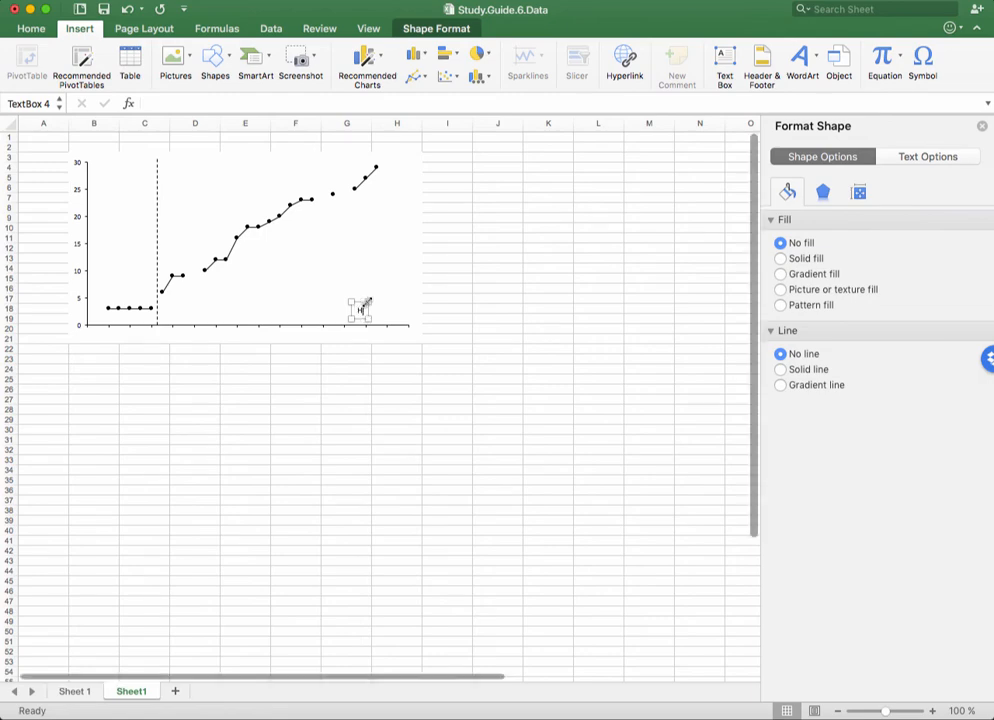
text(Hugh)
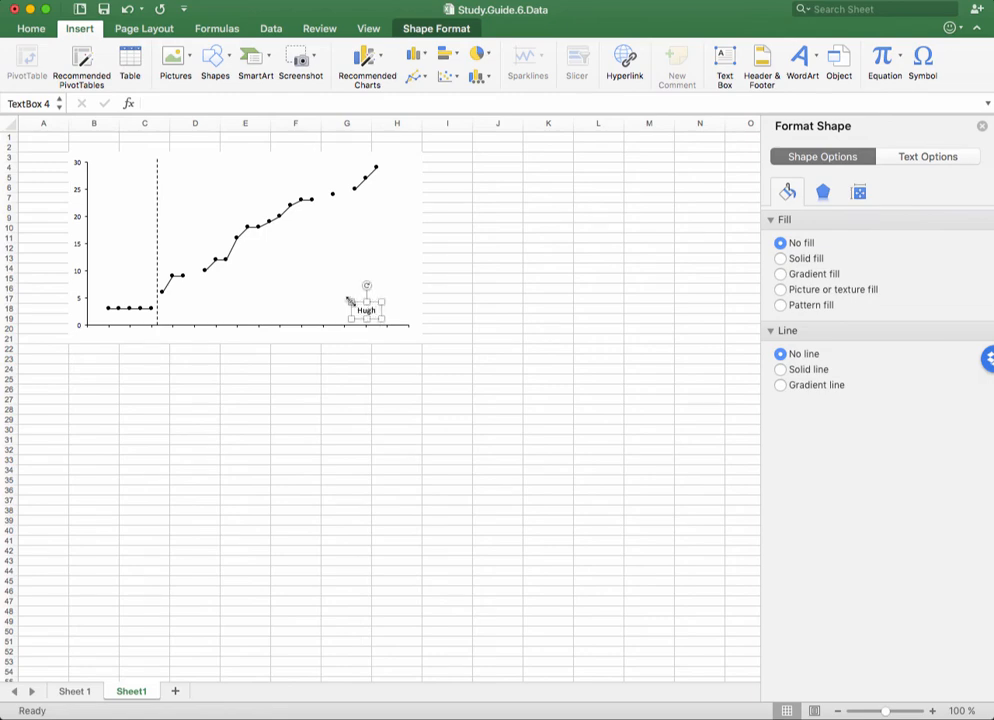
drag(358, 303, 394, 303)
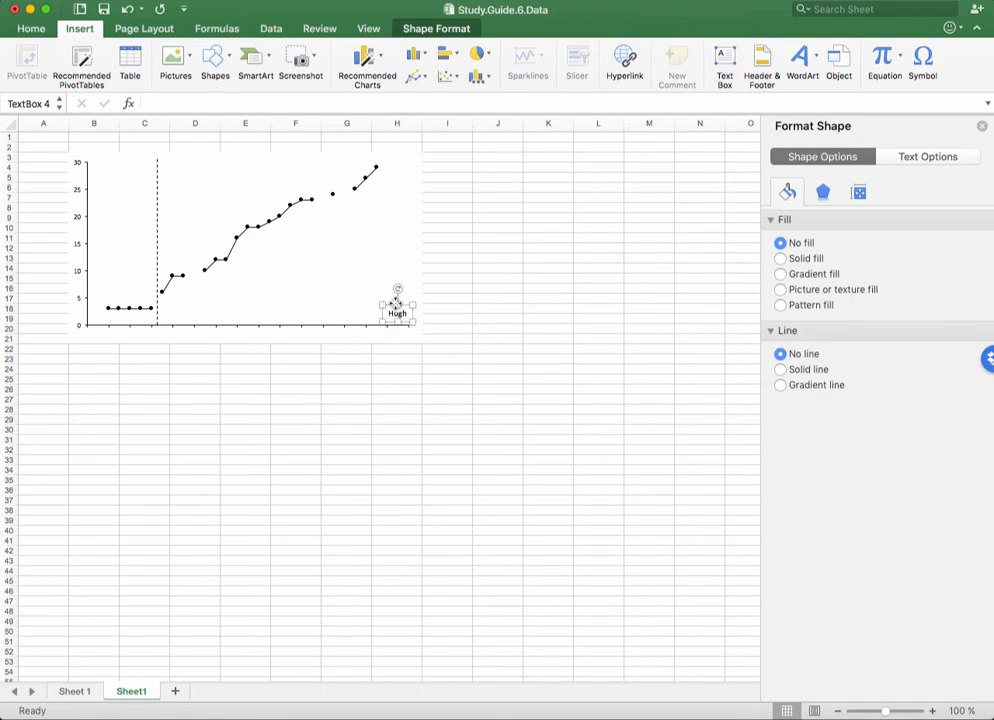
click(518, 319)
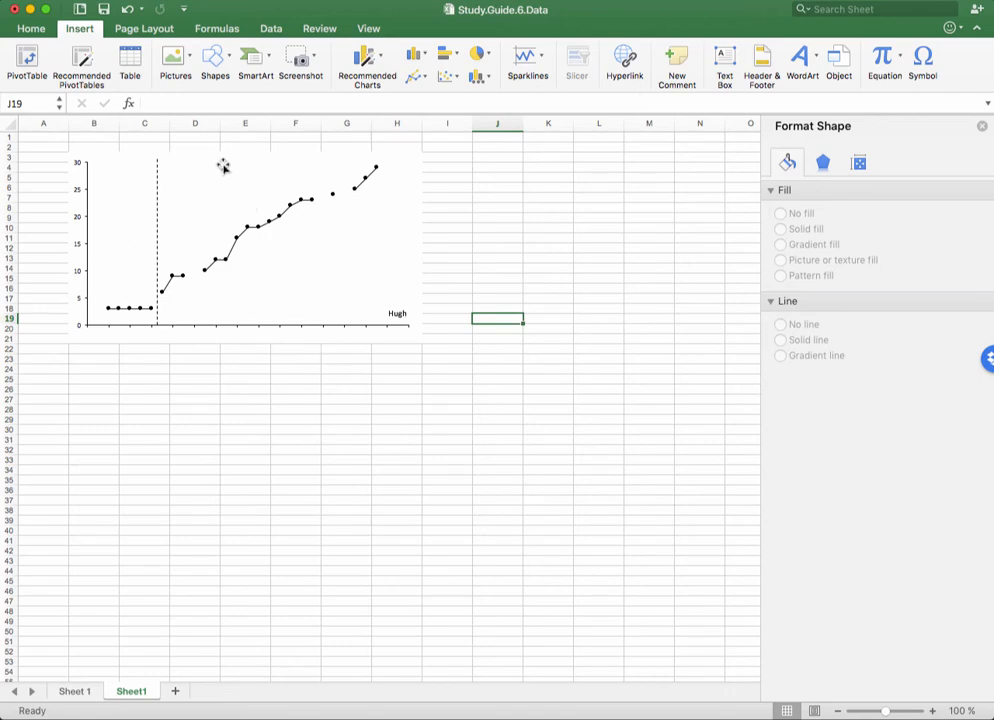
Step: Copy the finished chart and paste a duplicate directly below it at cell B22
click(72, 179)
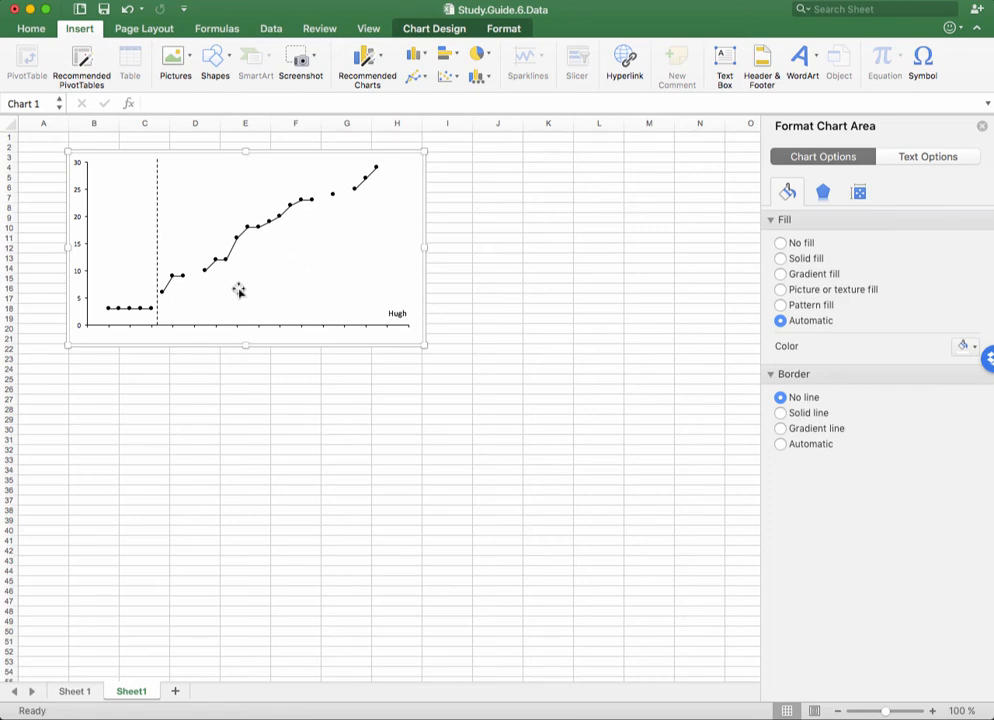
right_click(67, 204)
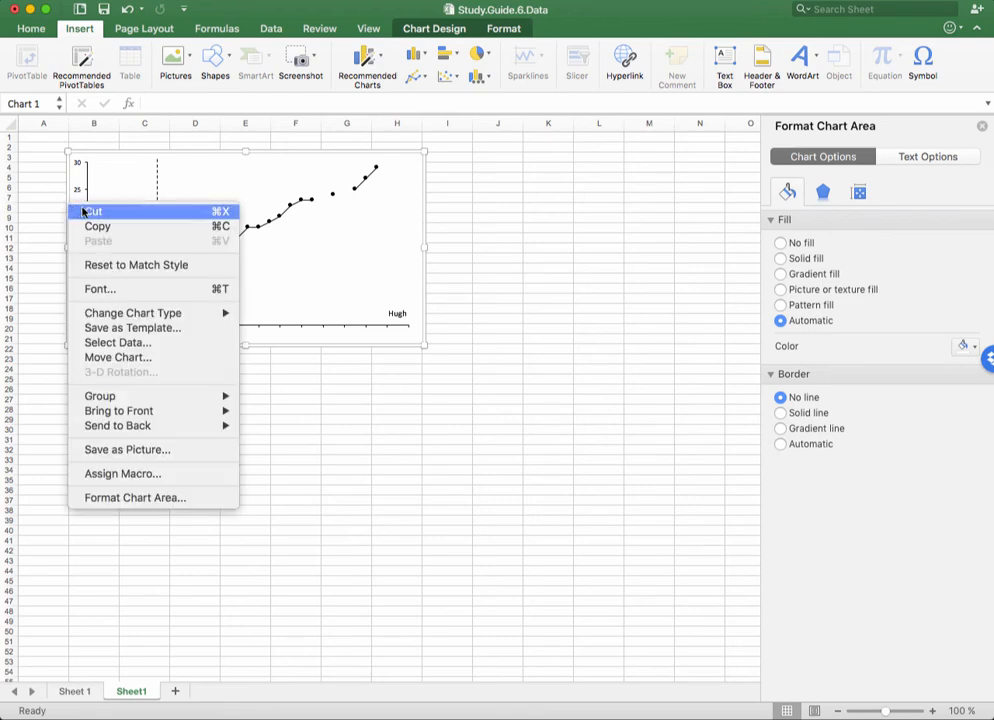
click(93, 226)
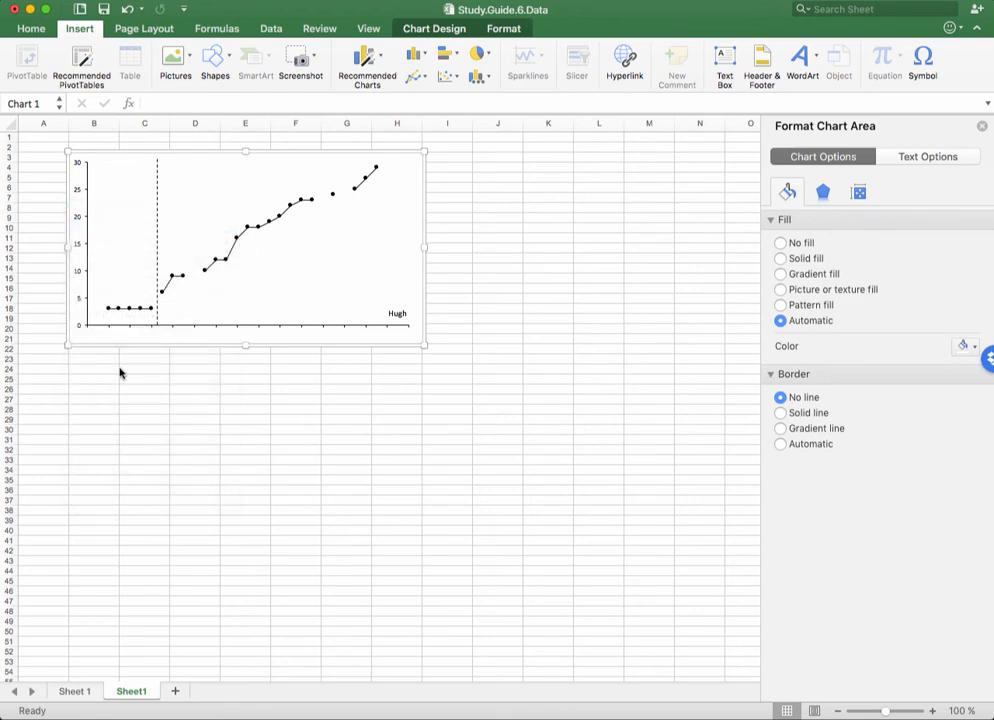
click(83, 353)
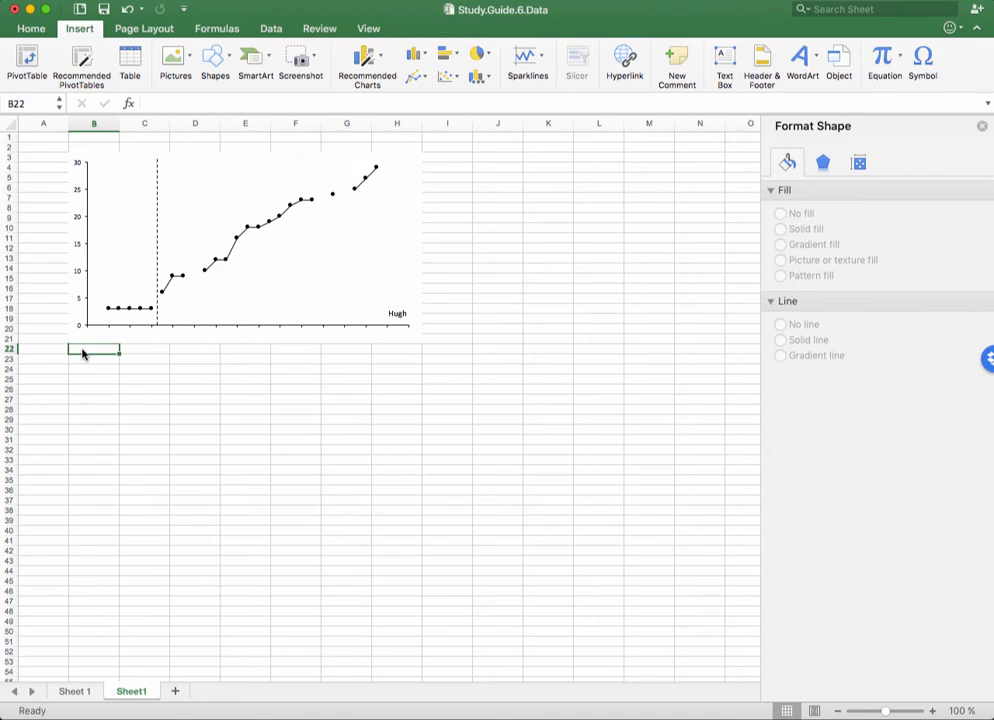
right_click(83, 353)
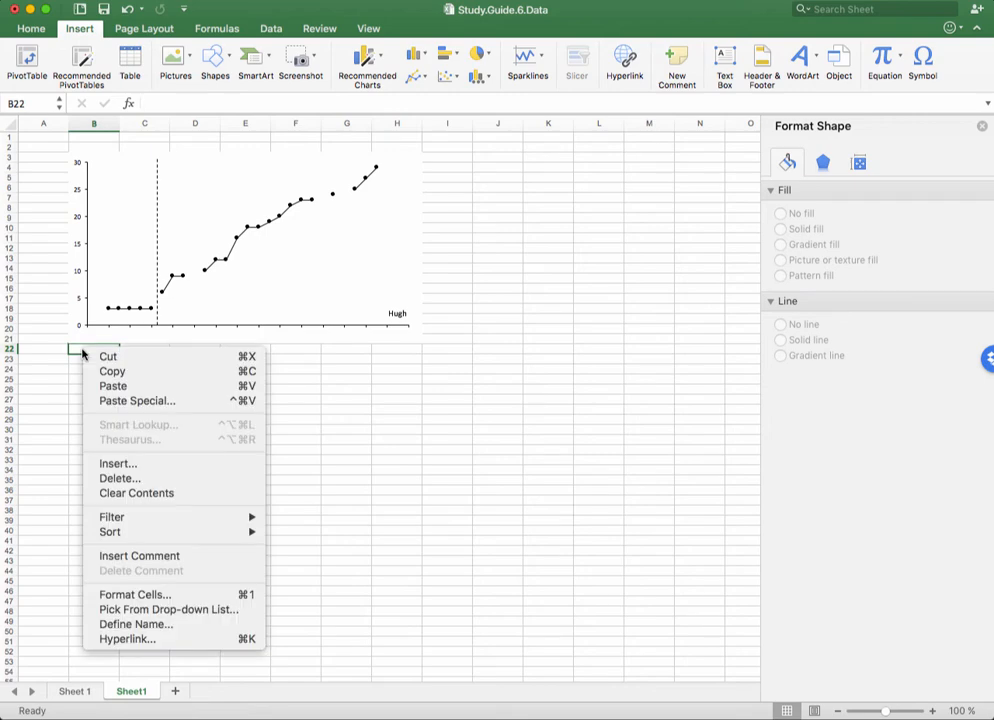
click(112, 386)
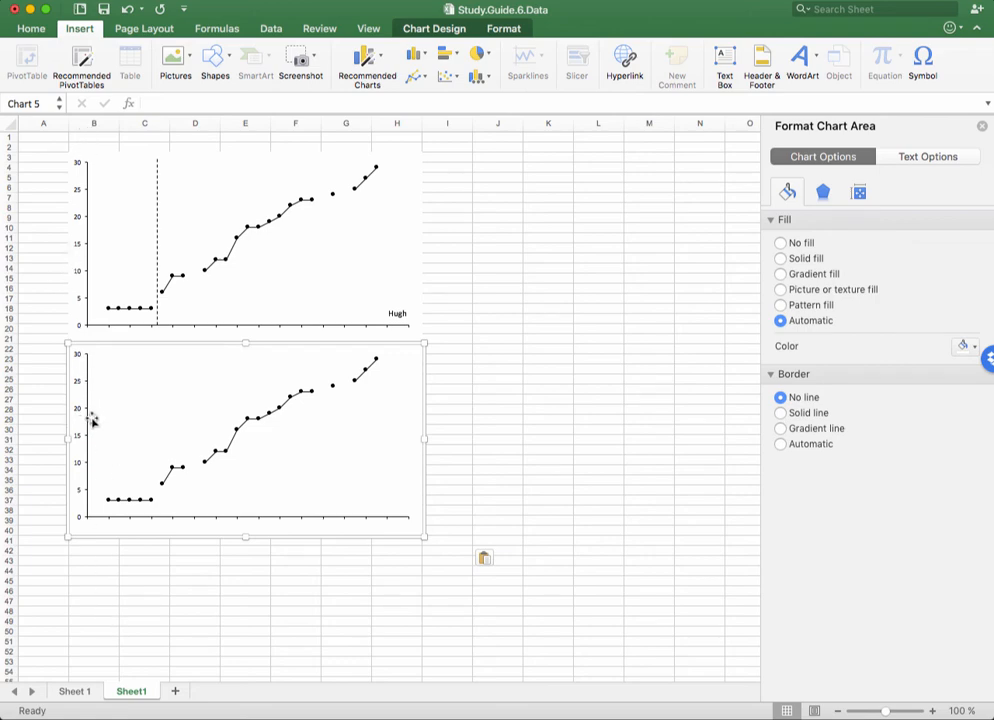
click(529, 372)
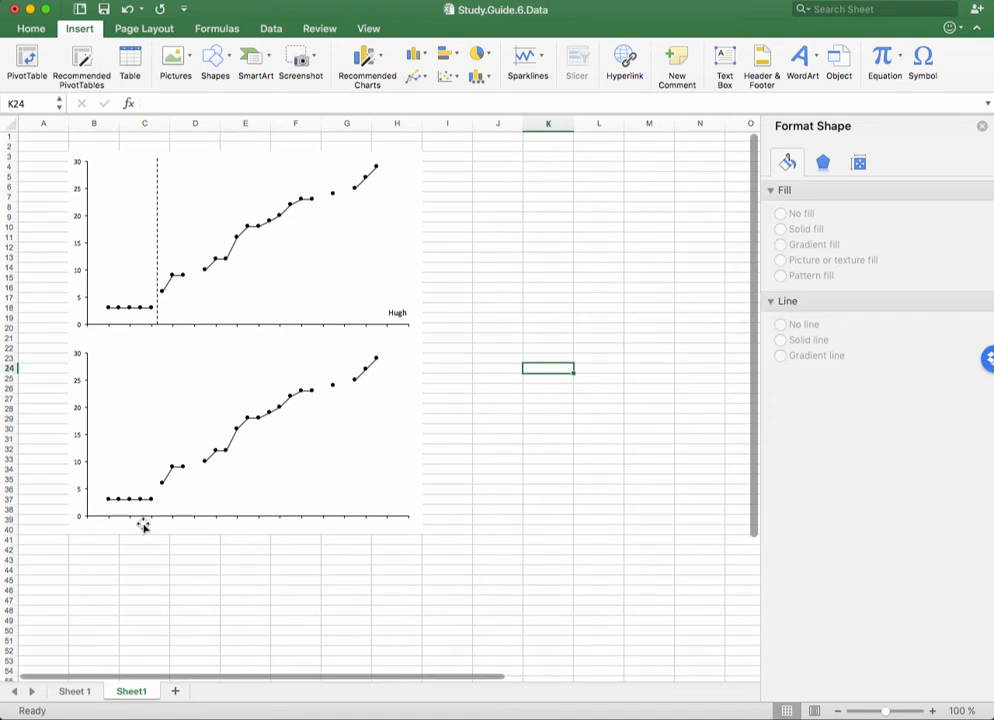
Step: Paste another copy of the chart below the second one at cell B41
scroll(120, 527, down, 1)
click(86, 527)
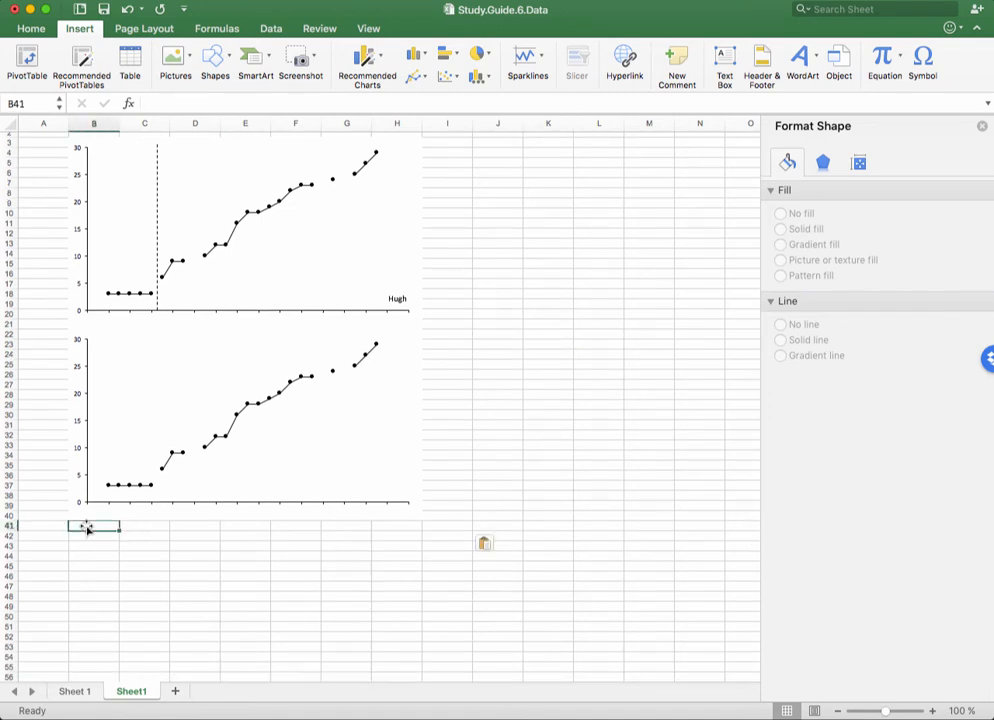
right_click(86, 529)
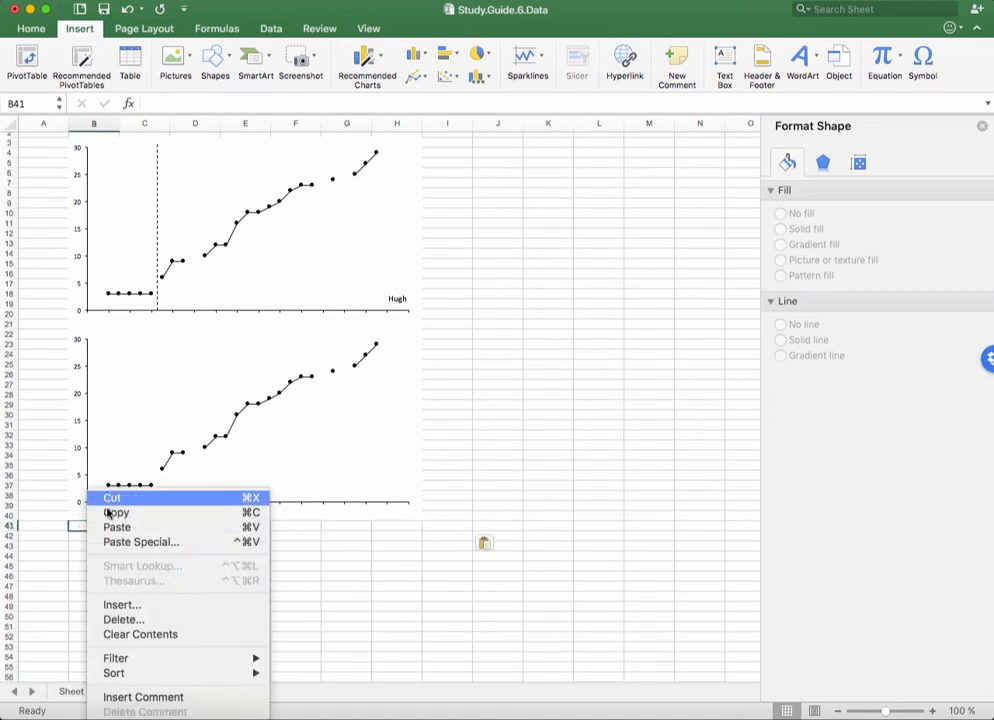
click(113, 528)
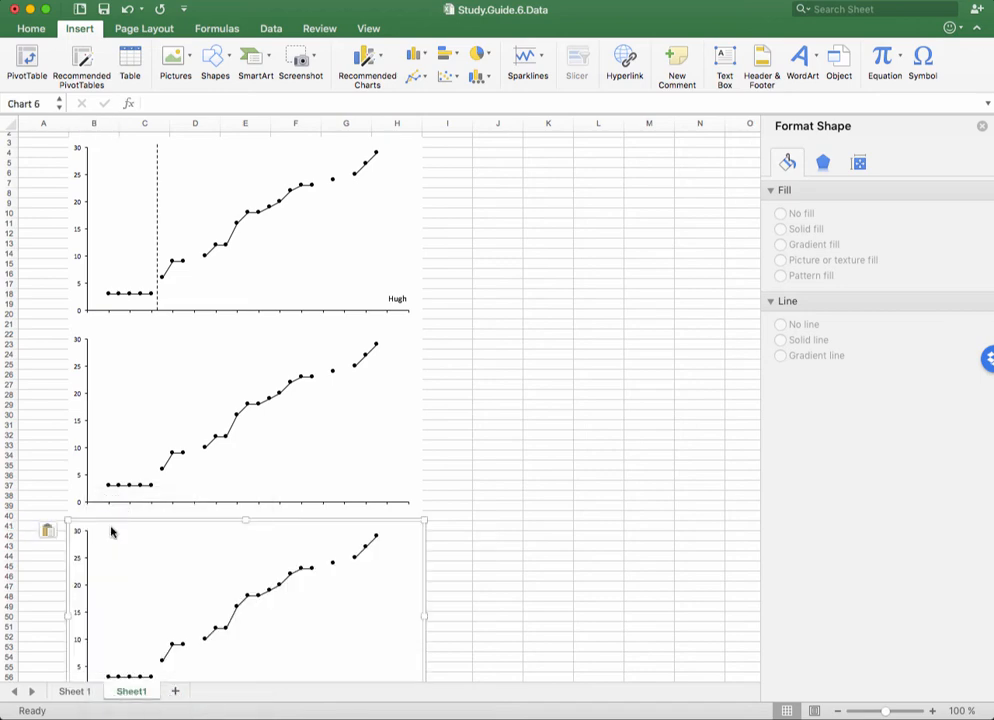
click(559, 546)
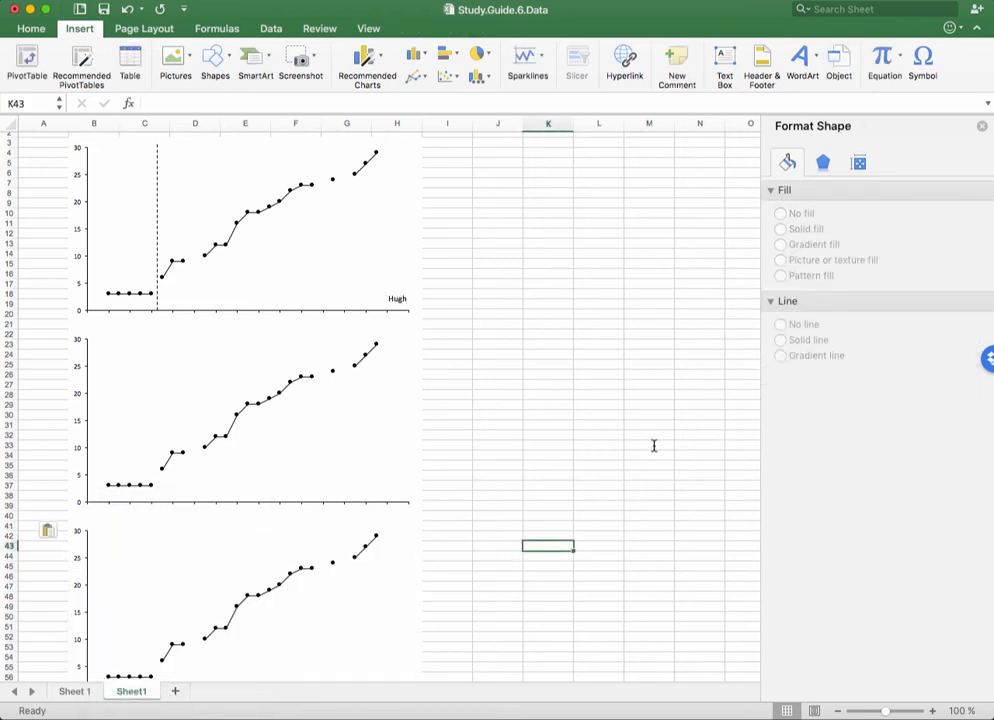
scroll(650, 446, down, 2)
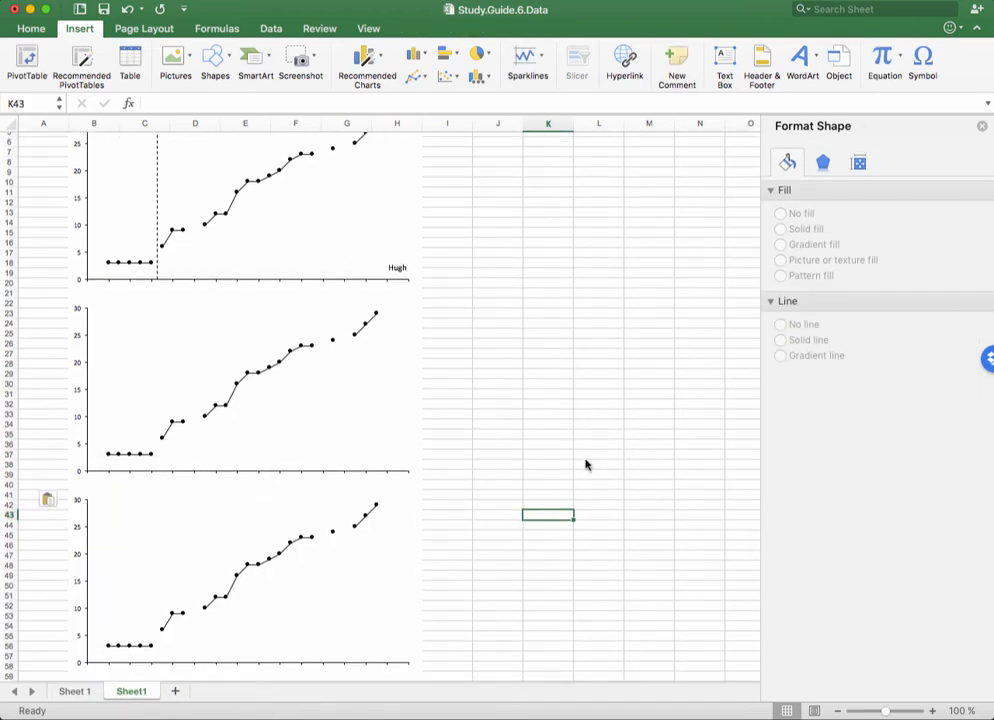
Step: Open the data source settings for the middle chart, and close the formatting pane to free space for the source data
scroll(586, 462, up, 3)
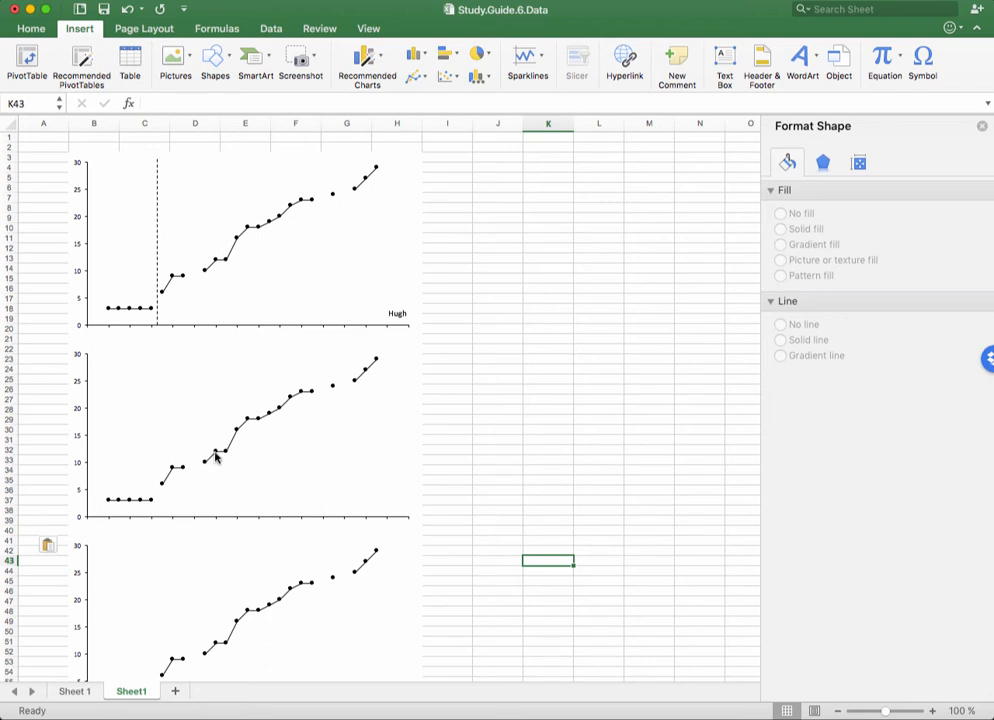
click(132, 502)
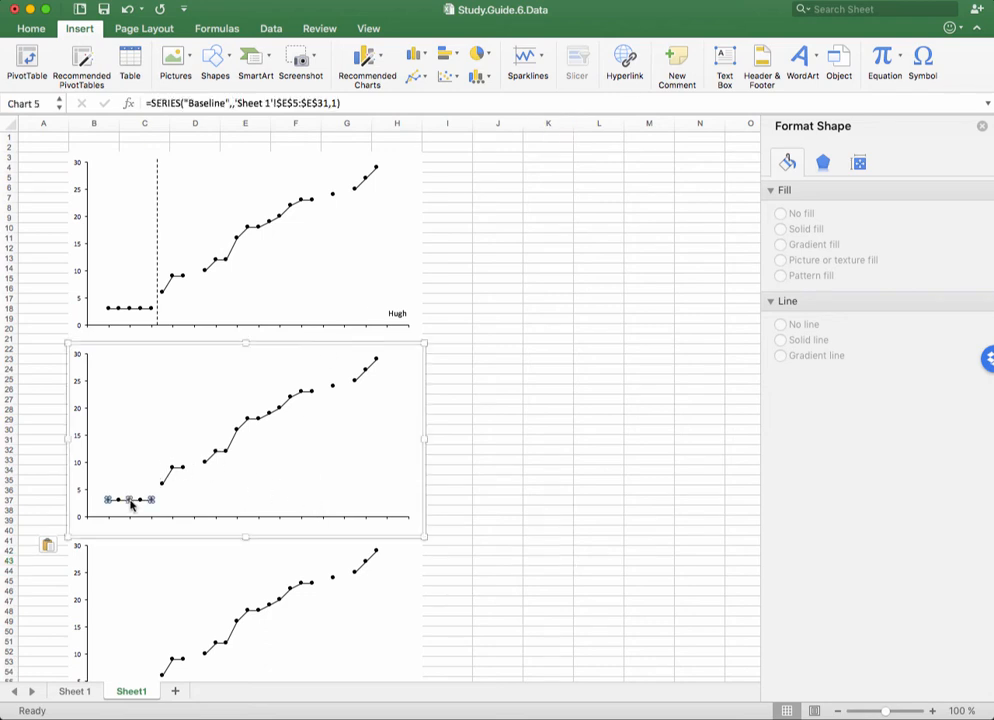
right_click(132, 505)
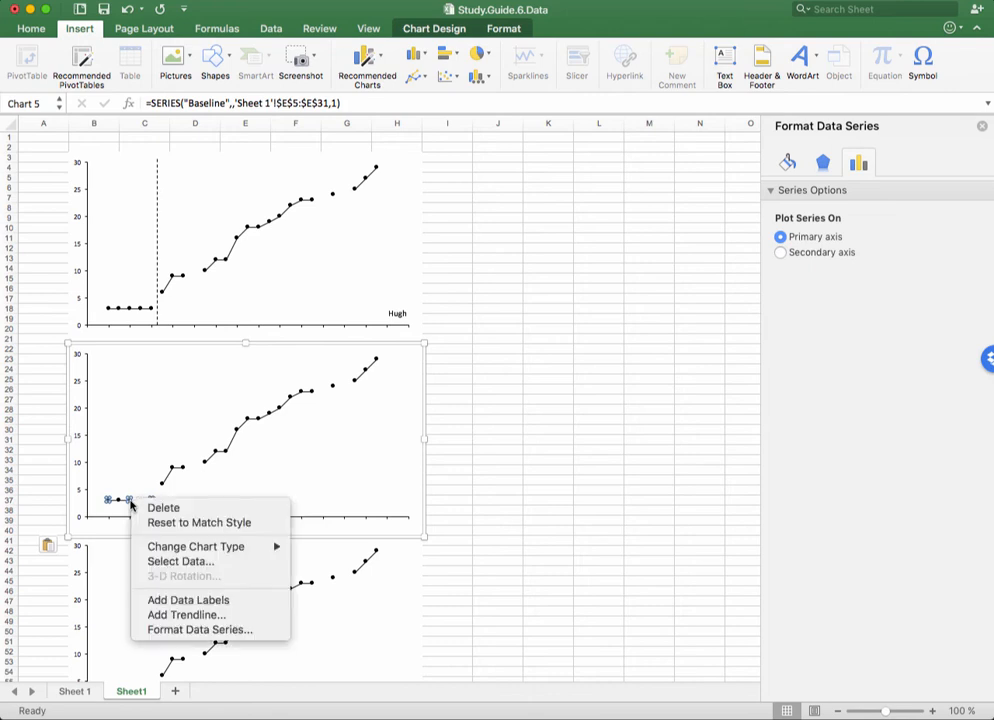
click(160, 562)
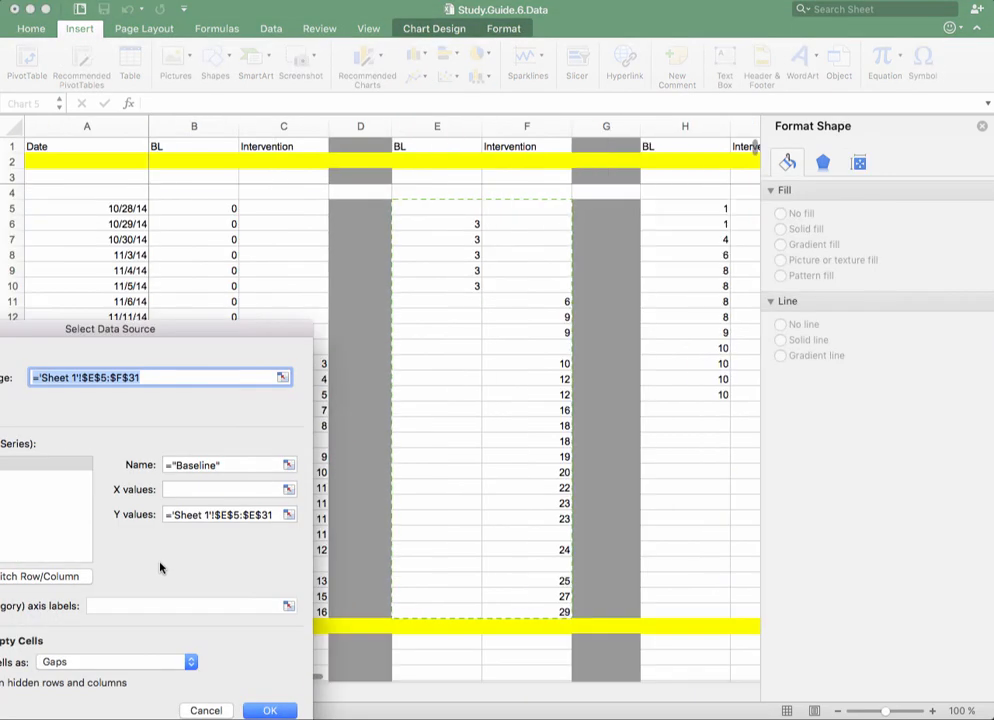
drag(151, 328, 843, 125)
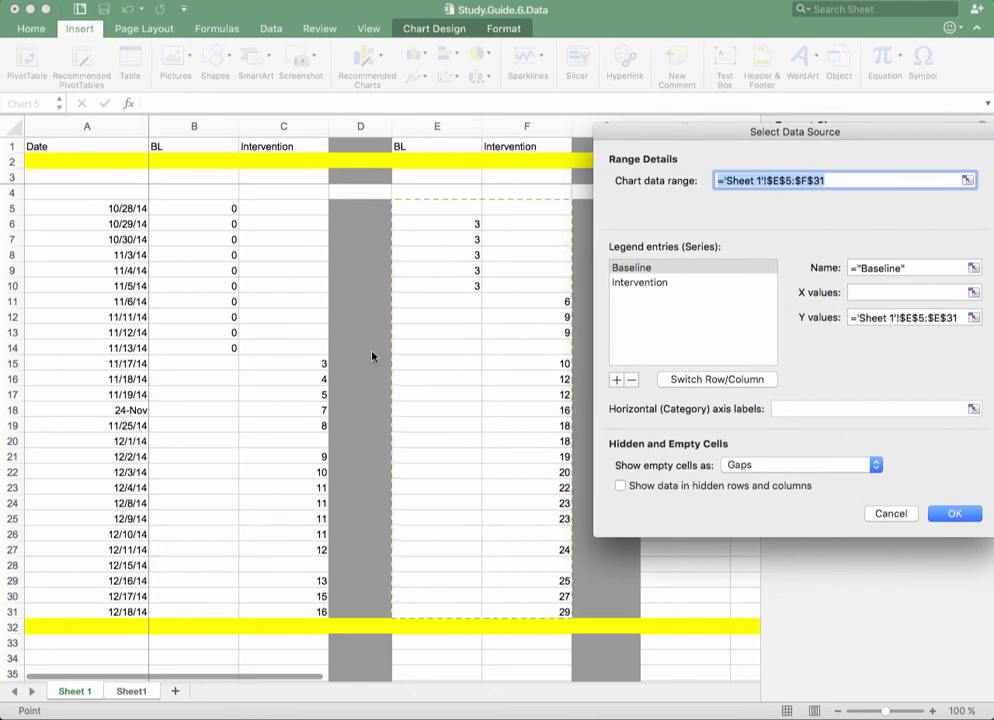
drag(709, 138, 318, 407)
click(982, 126)
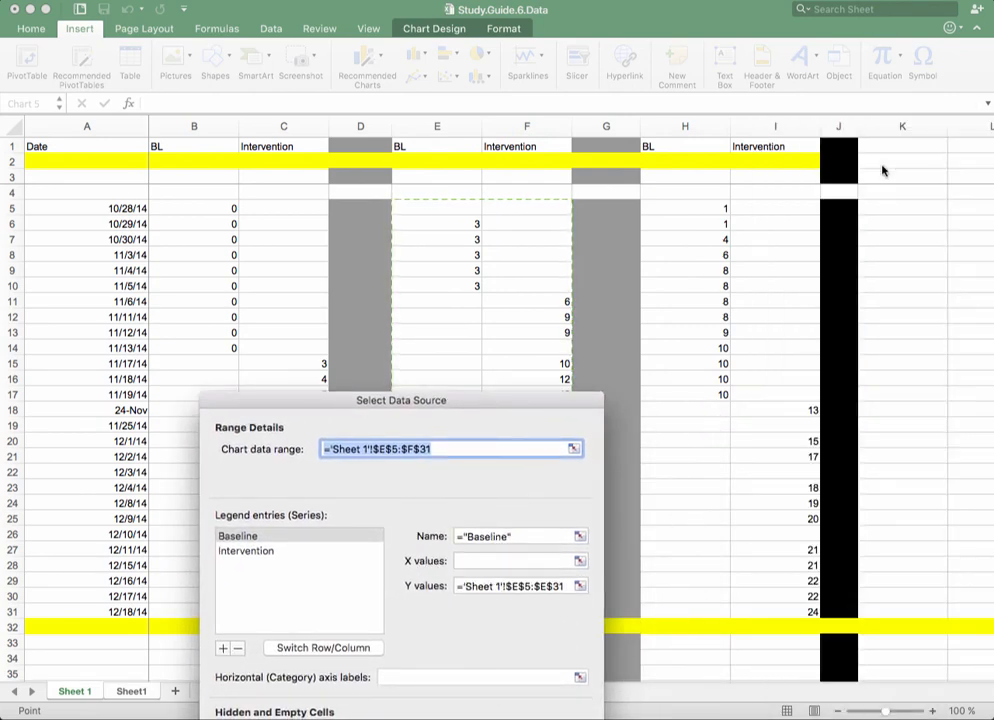
drag(405, 401, 966, 238)
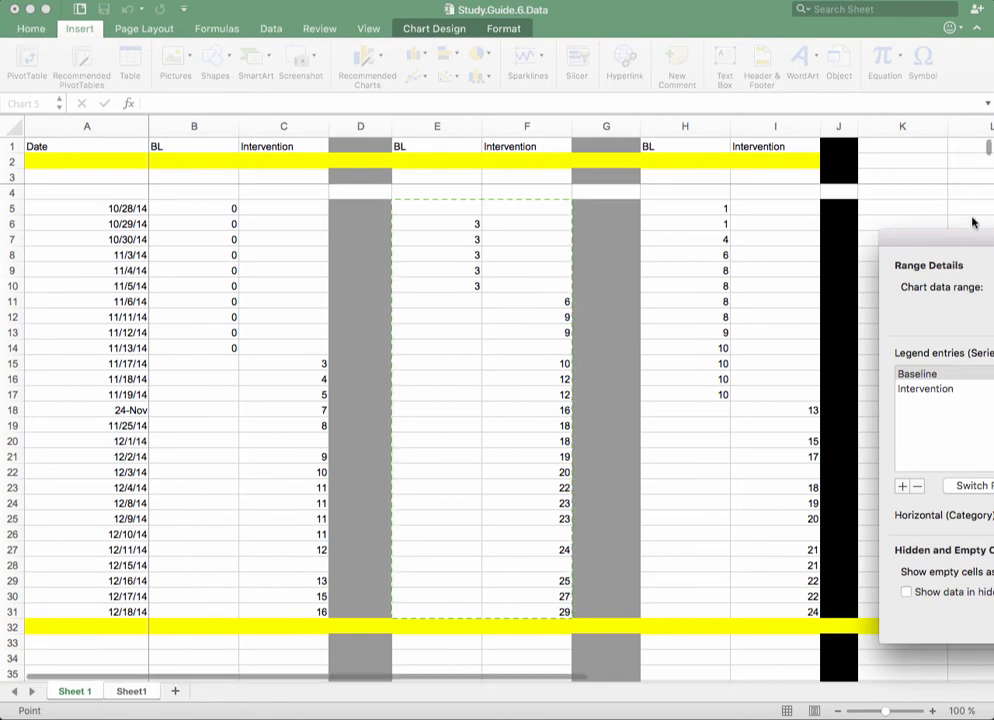
drag(964, 241, 477, 133)
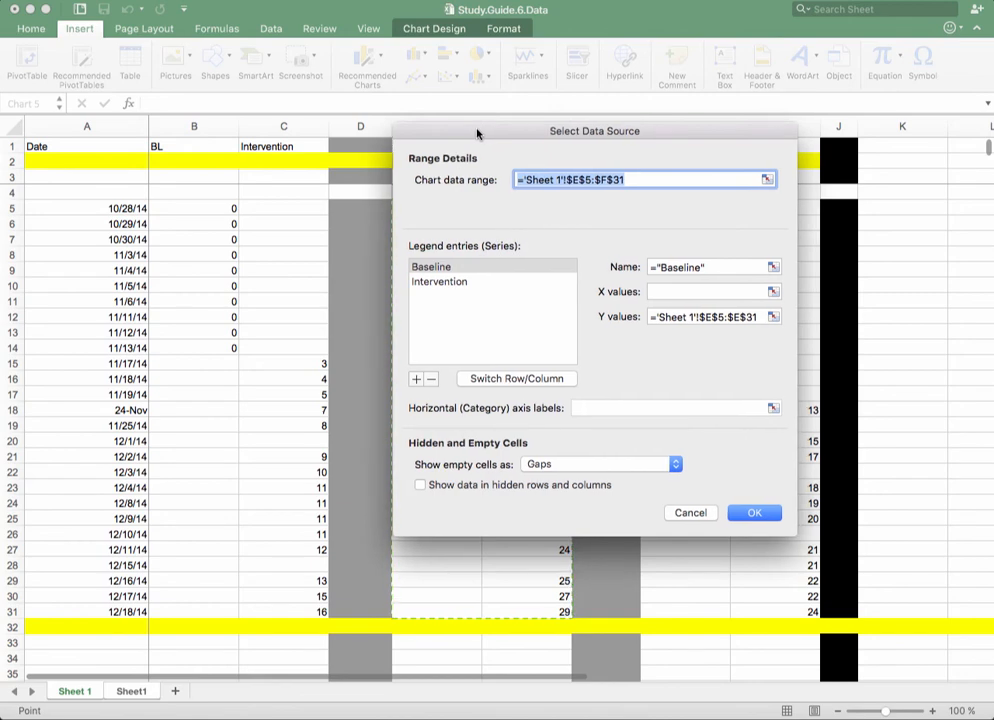
Step: Set the middle chart's Baseline series Y values to B5:B31 on Sheet 1
click(432, 271)
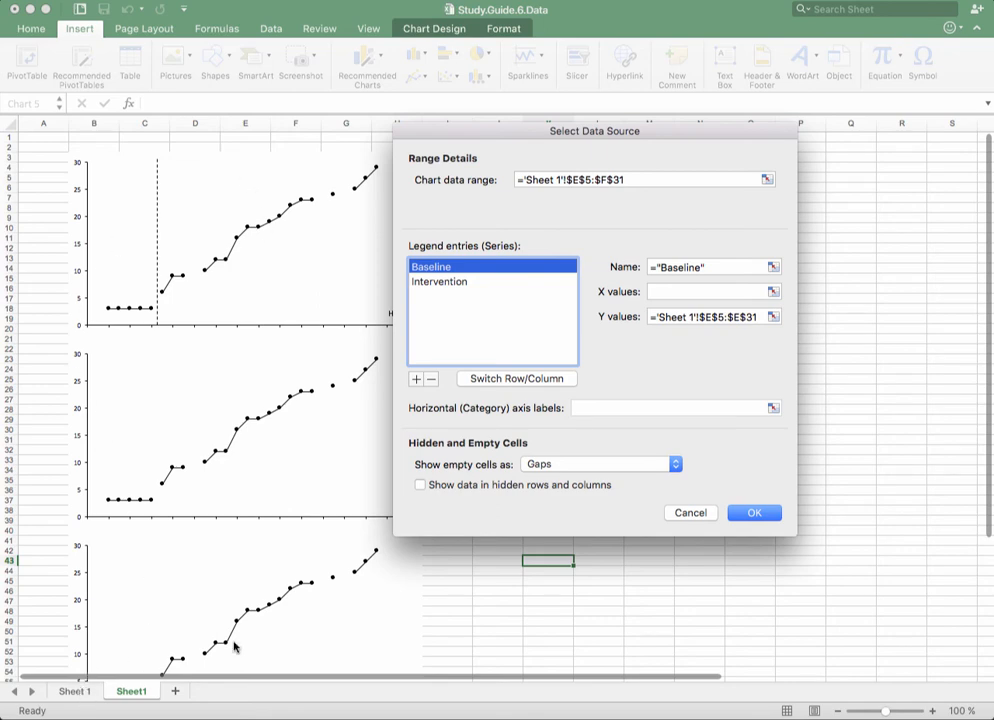
click(773, 316)
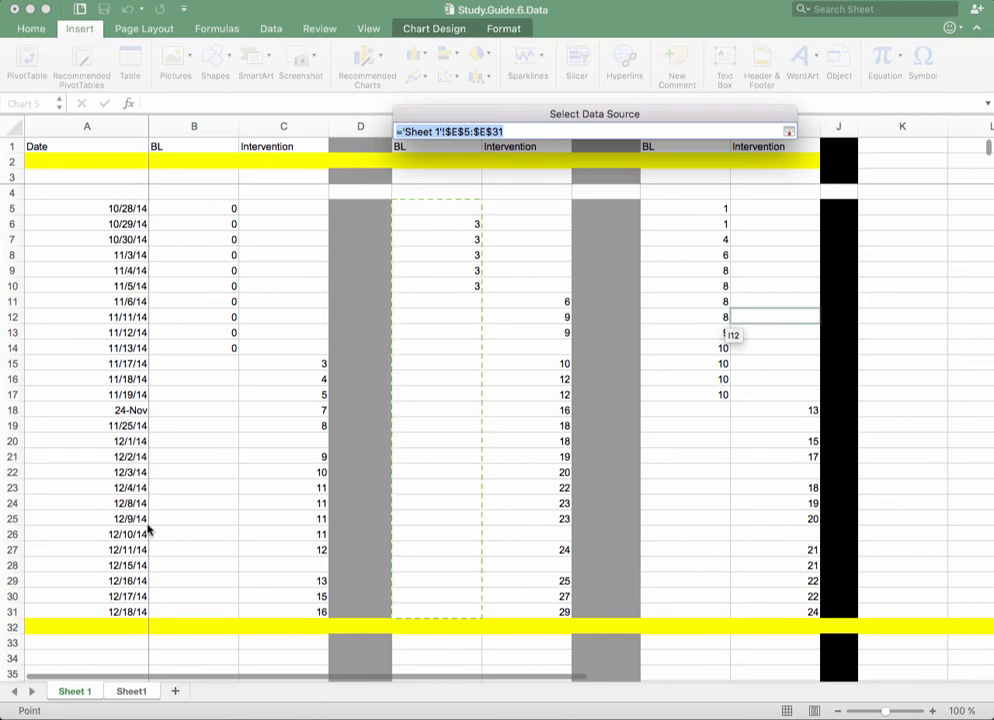
drag(210, 215, 211, 614)
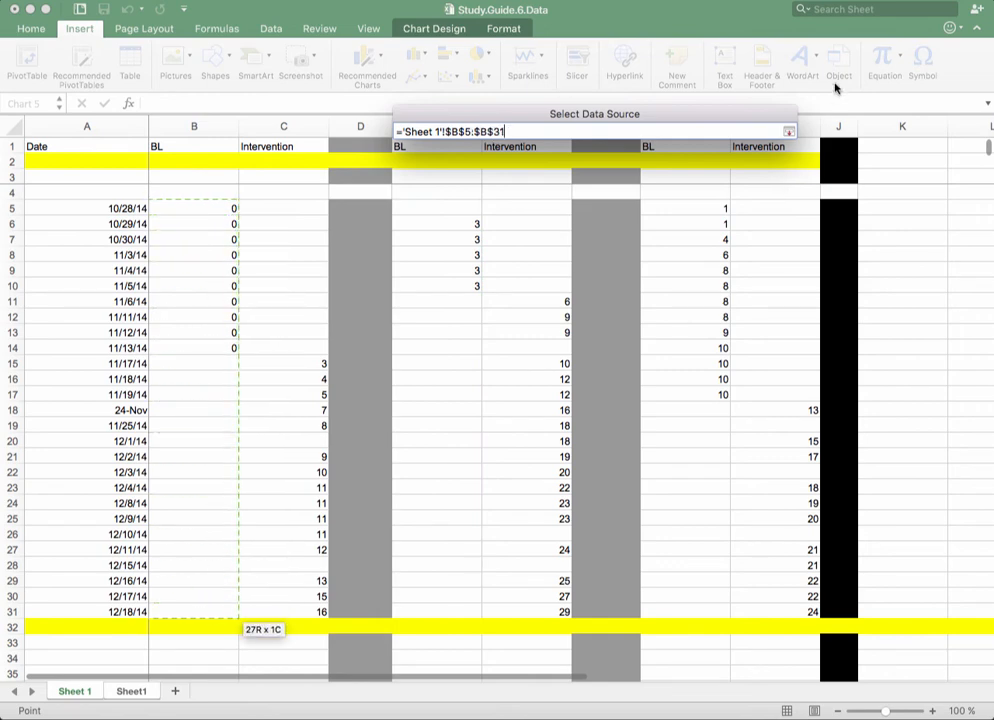
click(789, 132)
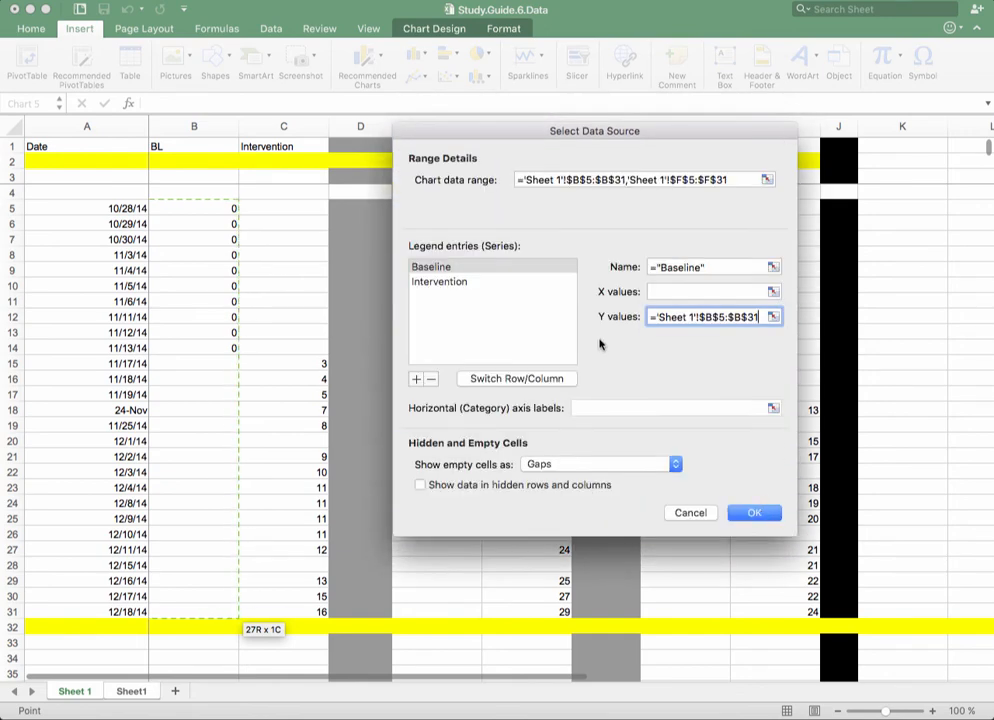
Step: Set the middle chart's Intervention series Y values to C5:C31 on Sheet 1 and apply the new data source
click(432, 284)
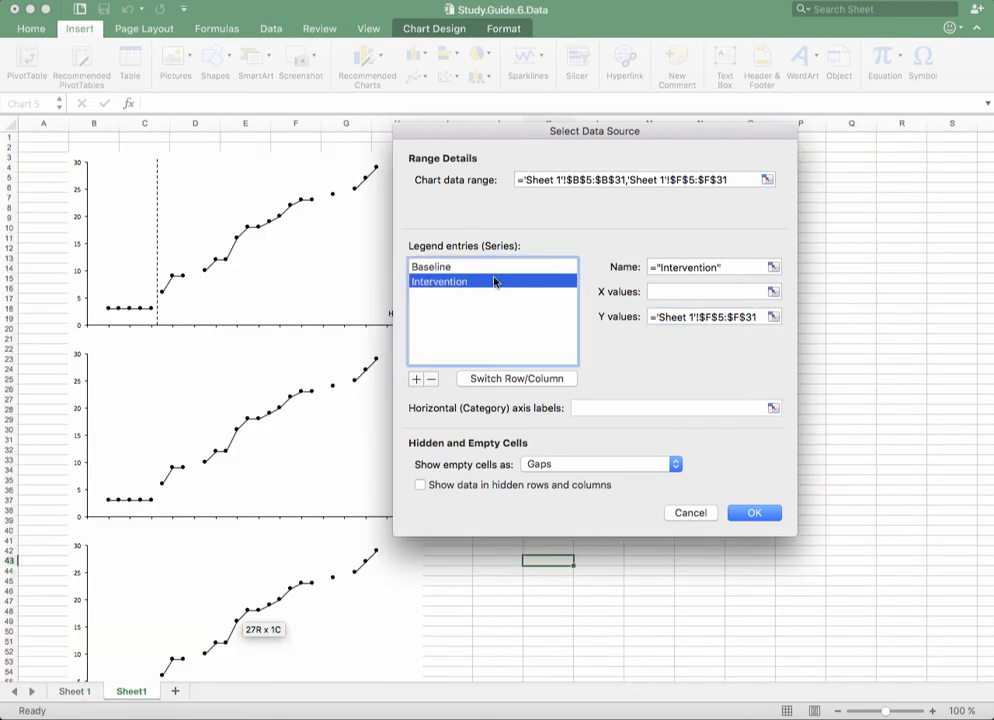
click(773, 317)
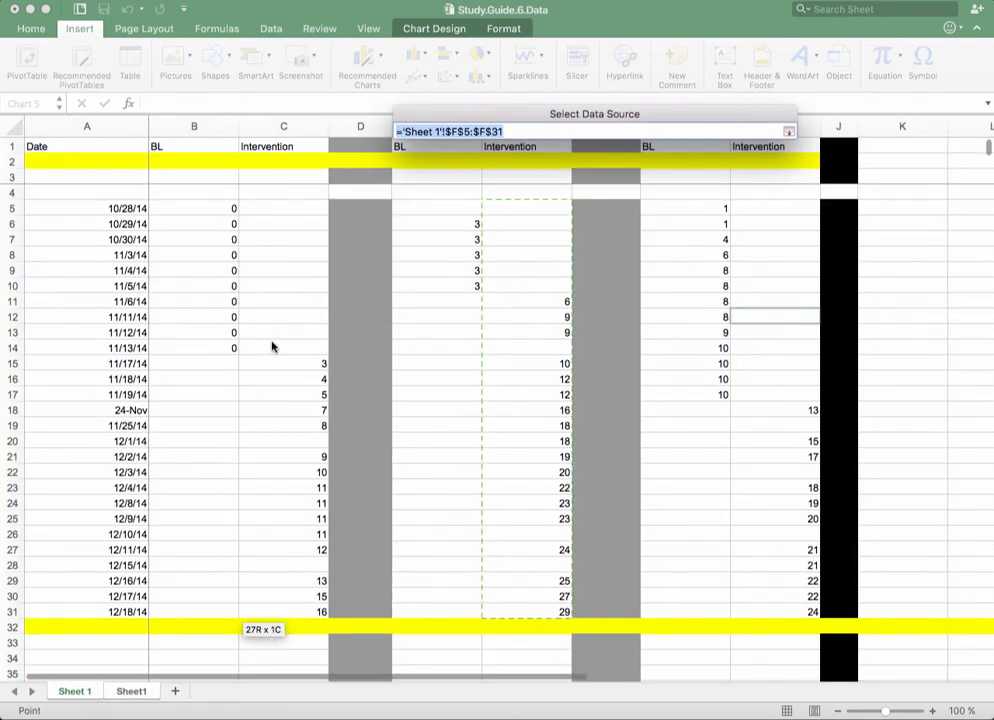
drag(293, 209, 317, 622)
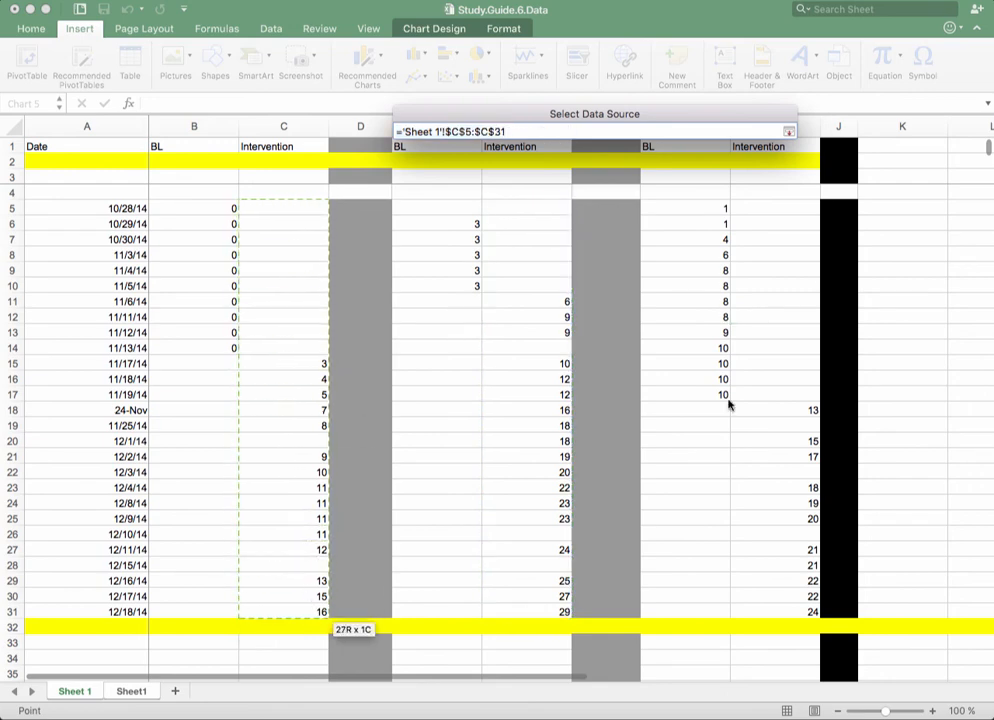
click(789, 129)
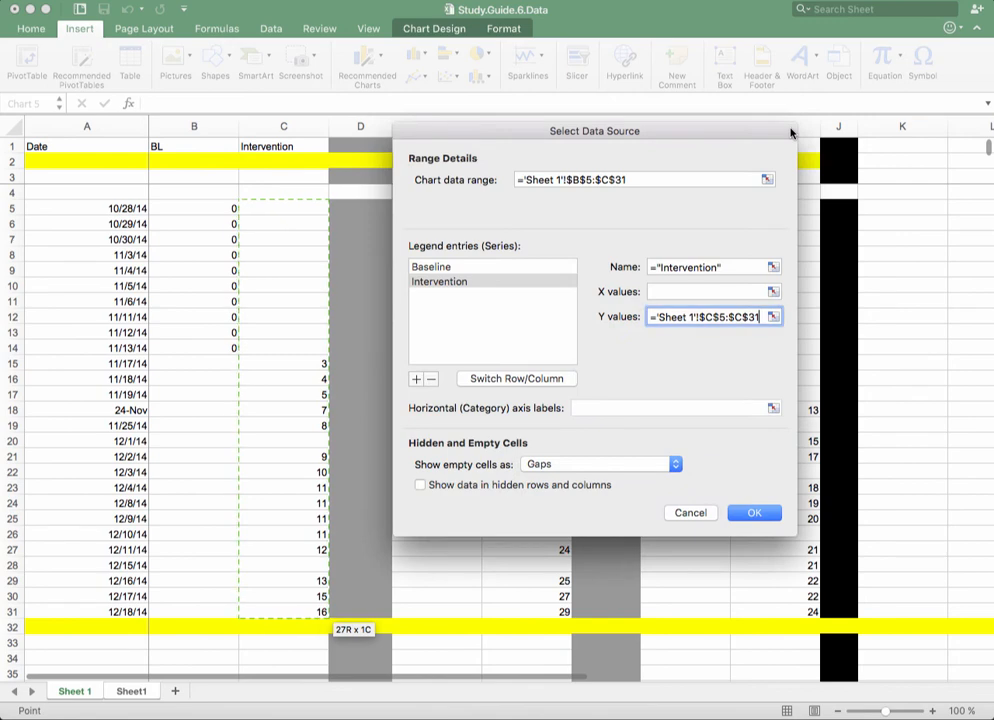
click(752, 513)
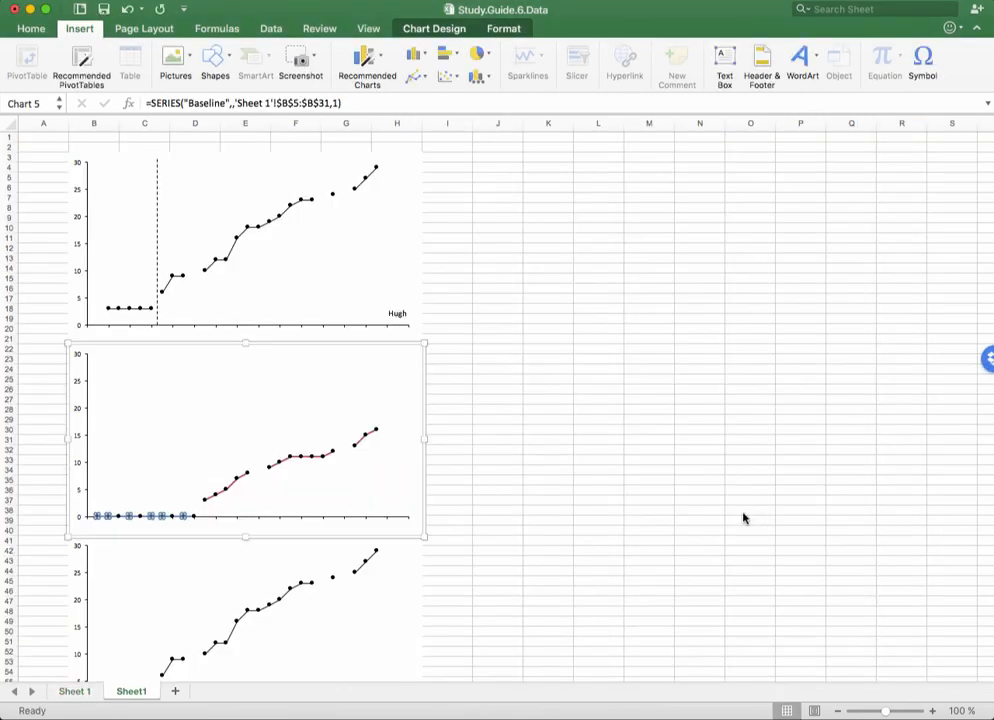
Step: Compare the middle chart with its source columns B and C on Sheet 1, and return to the charts on Sheet1
click(639, 501)
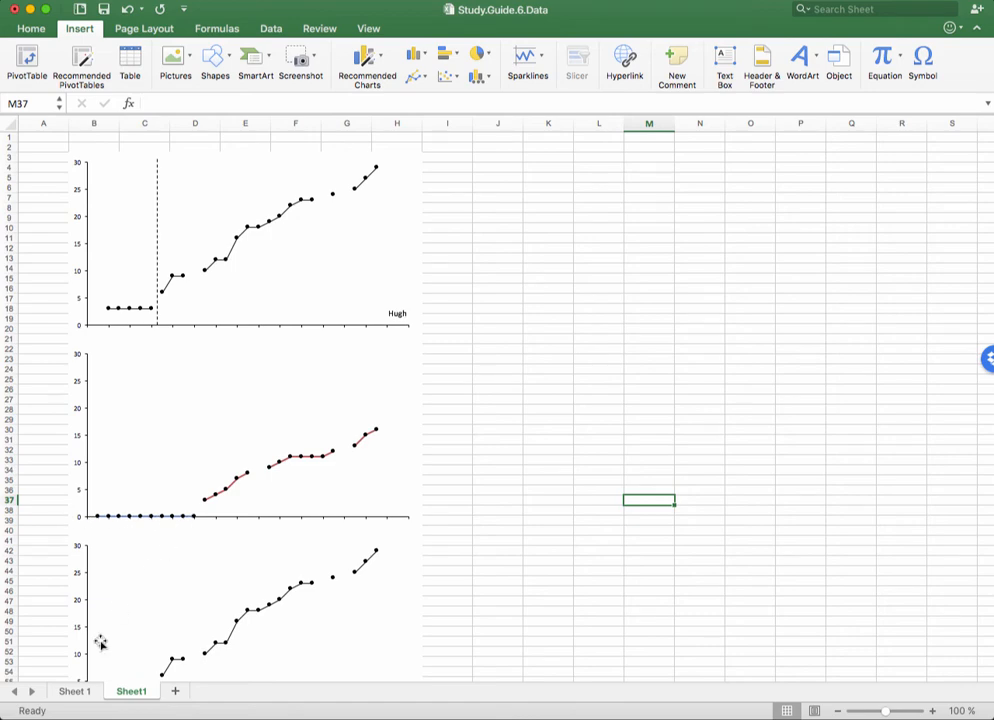
click(76, 692)
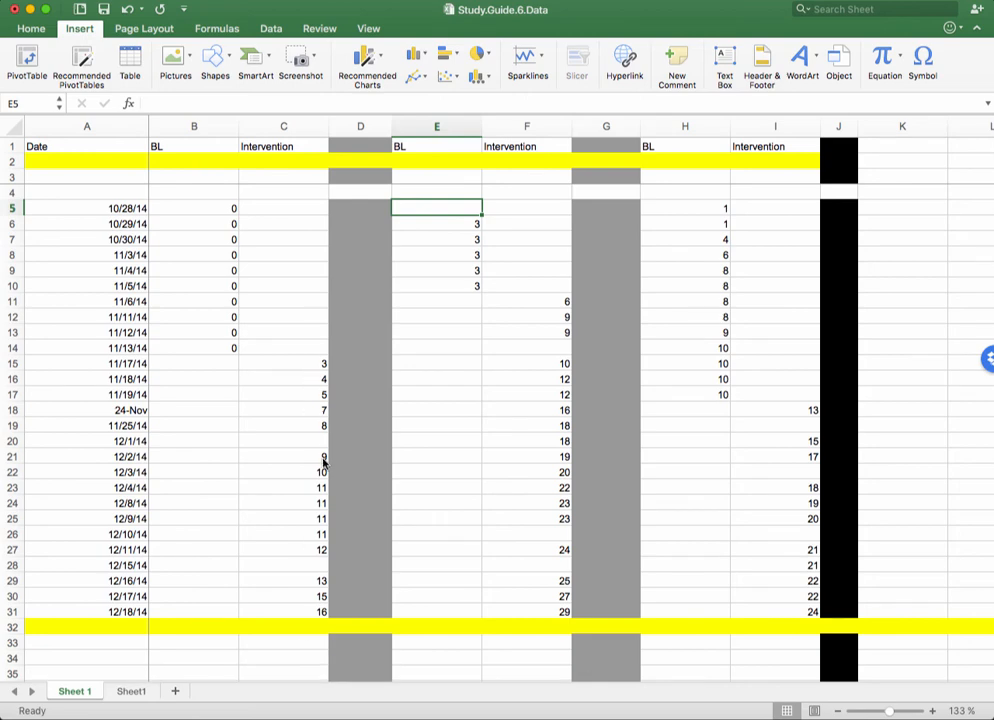
click(131, 692)
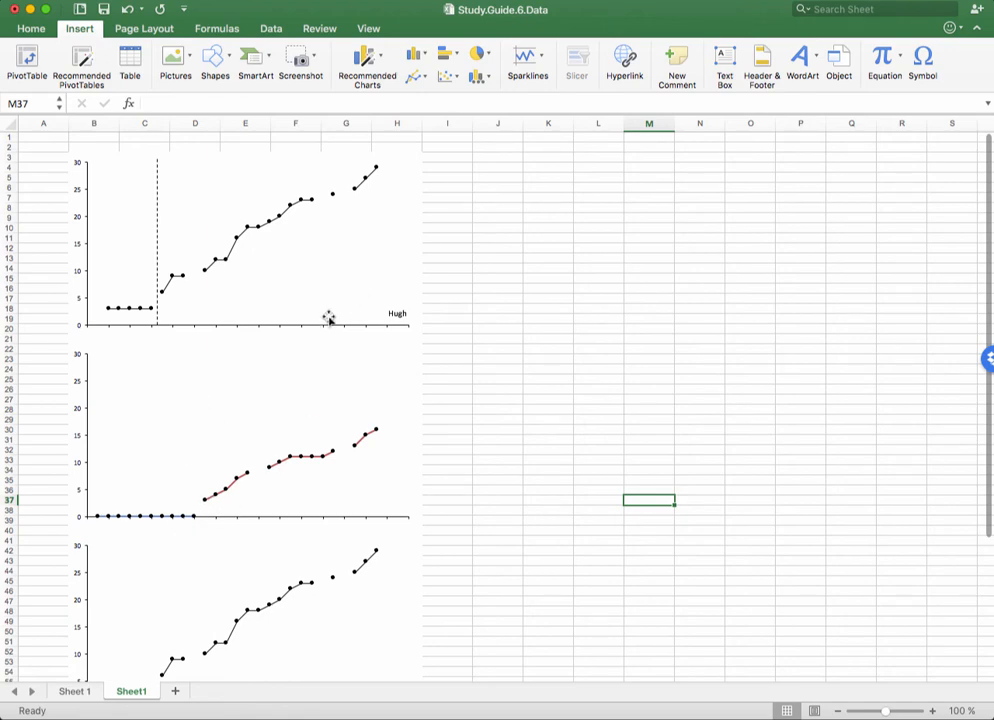
click(129, 518)
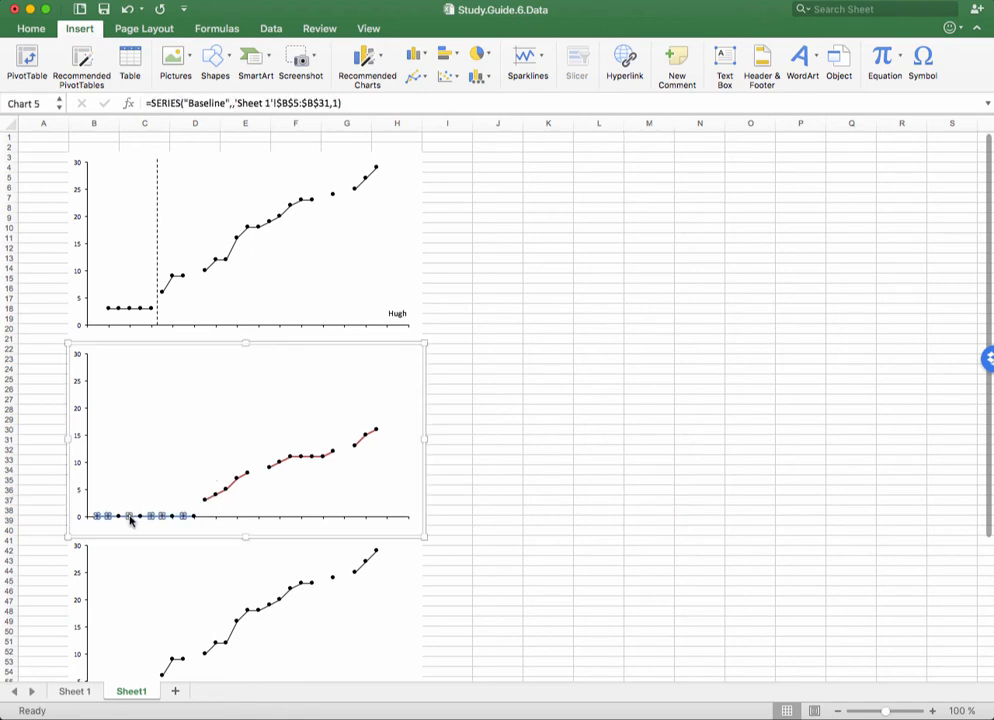
right_click(129, 519)
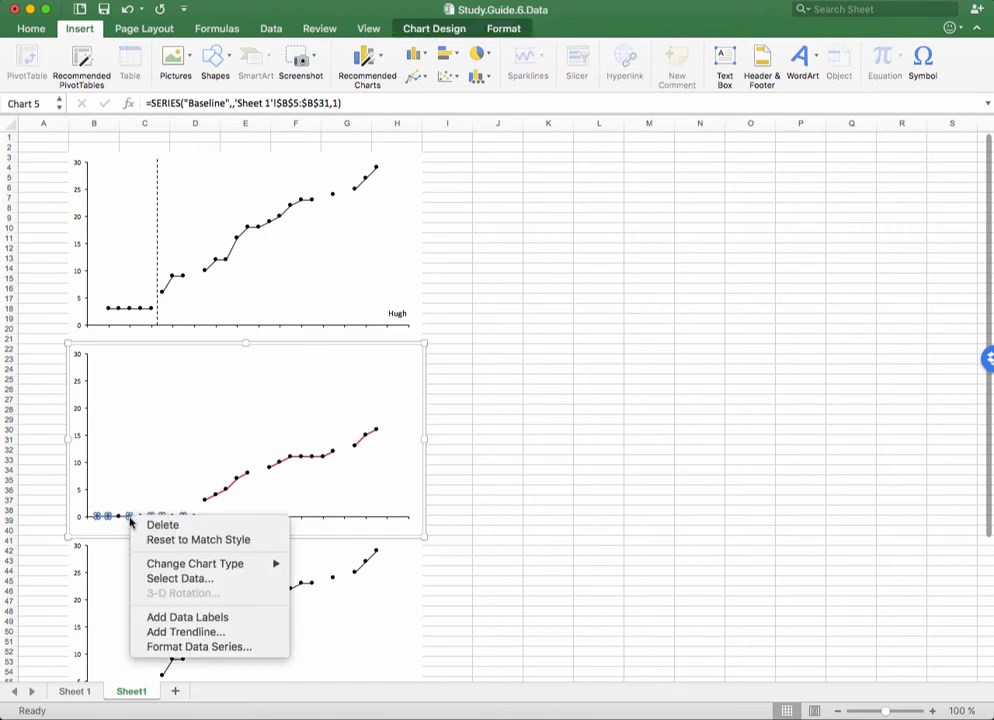
click(169, 580)
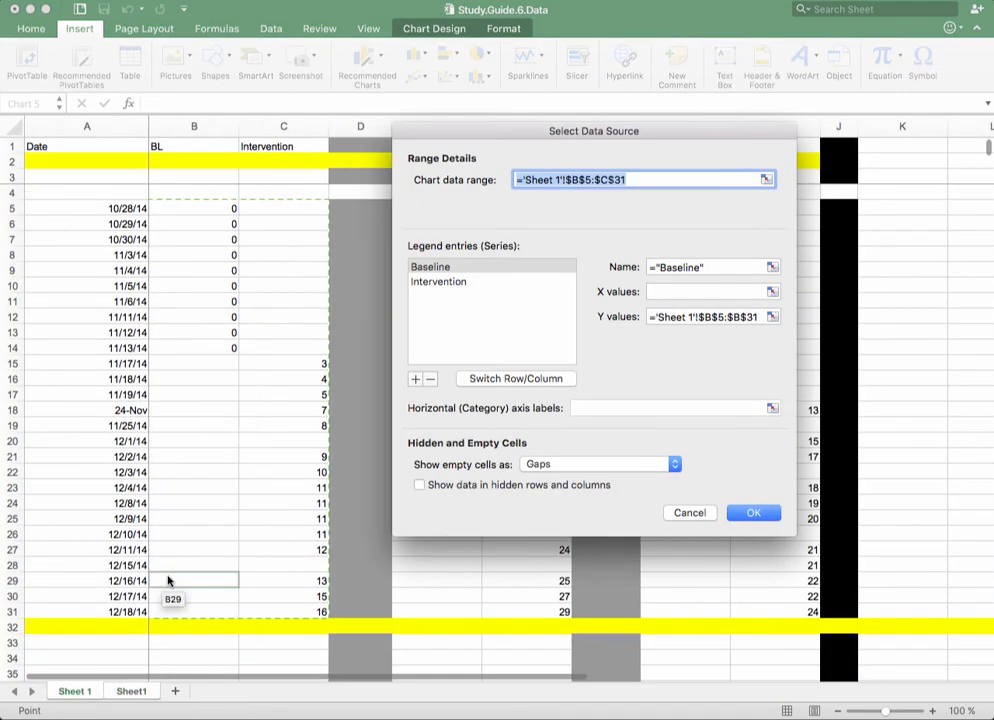
click(690, 512)
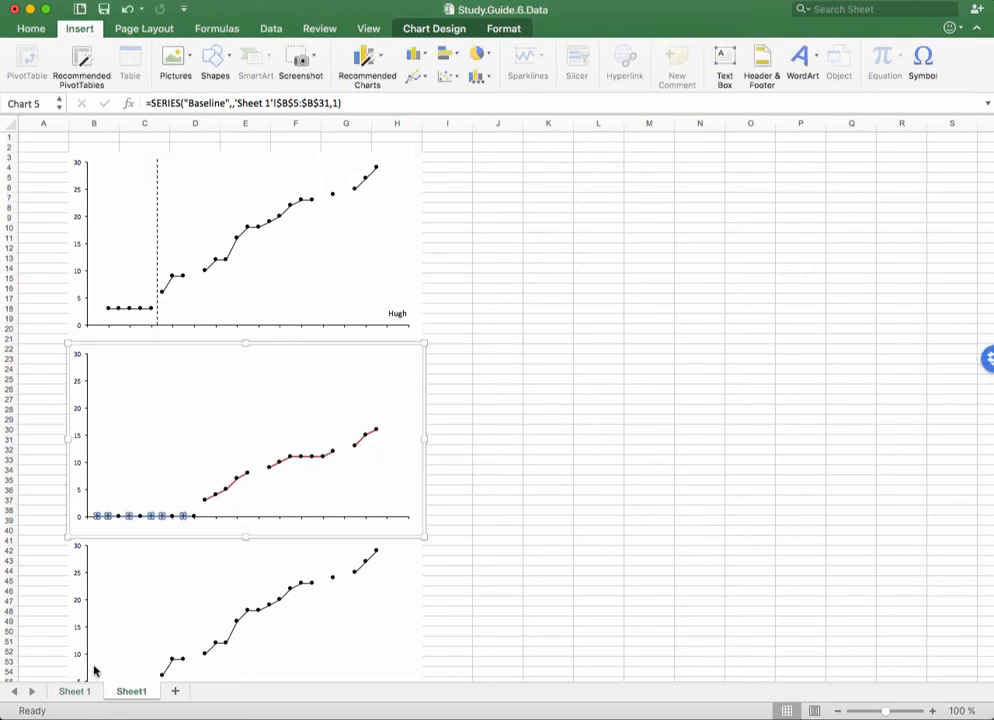
Step: Format the Baseline series line in the middle chart as a solid black line 1 pt wide
right_click(150, 519)
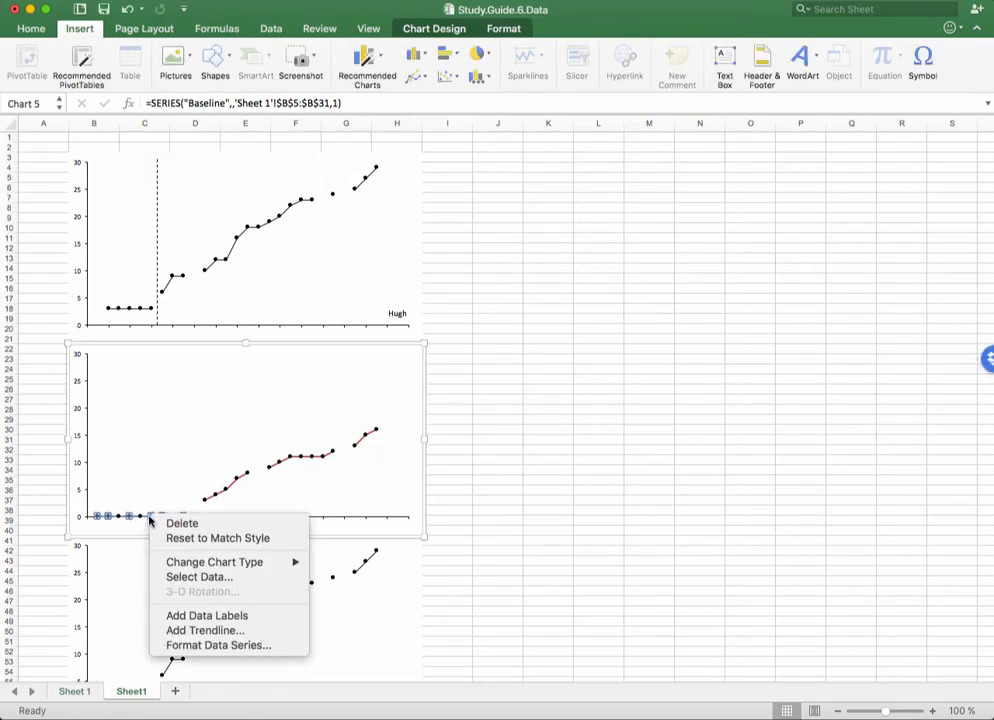
click(185, 648)
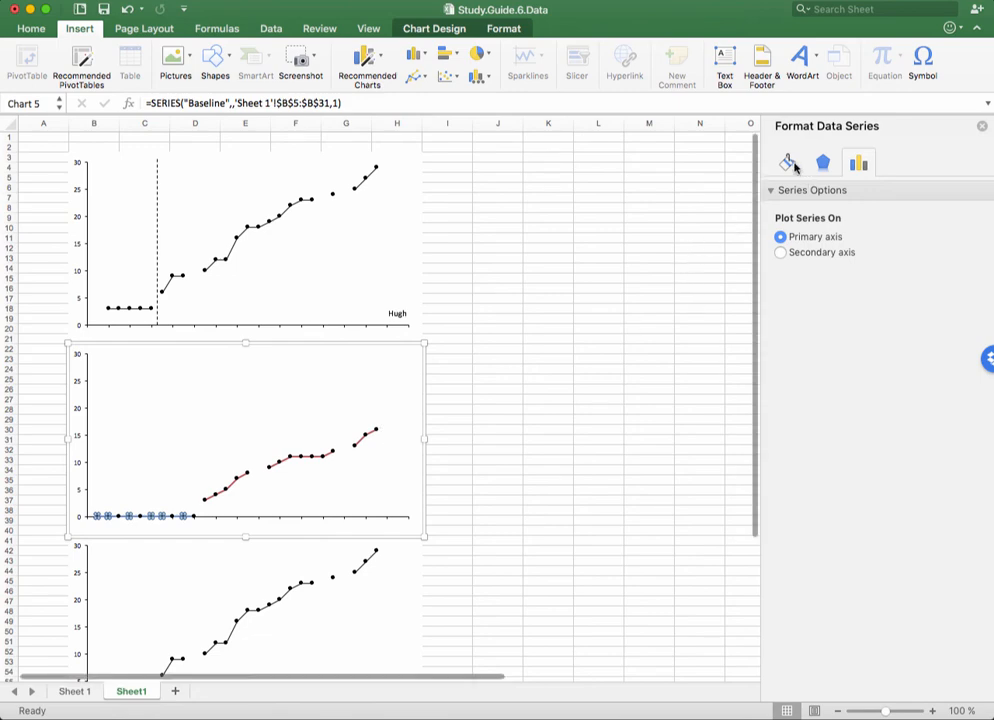
click(788, 164)
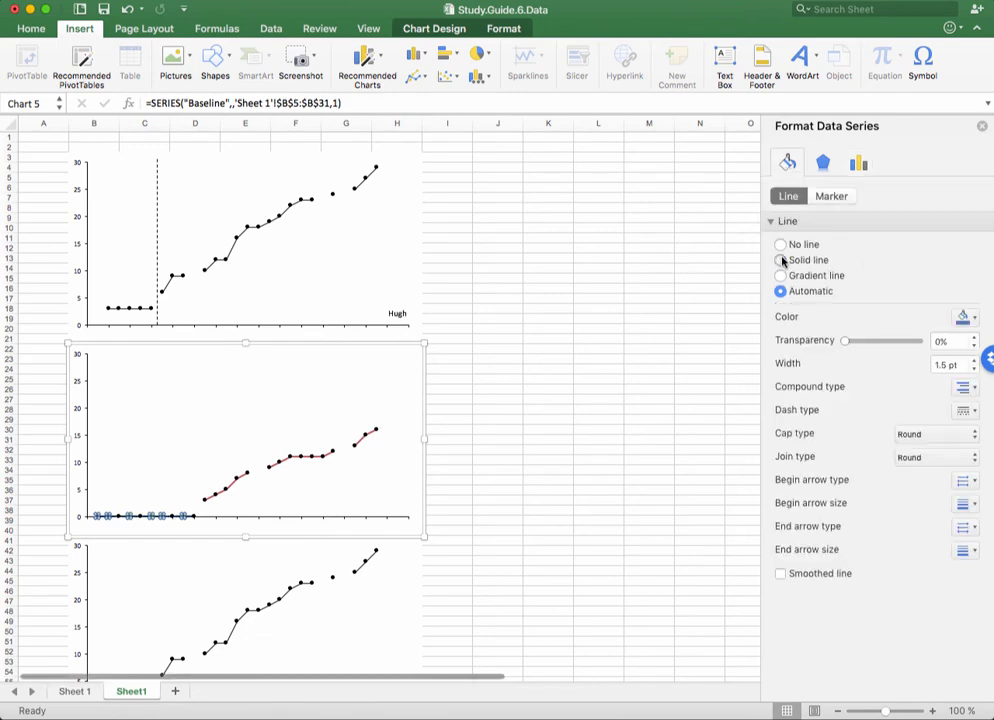
click(945, 365)
text(1)
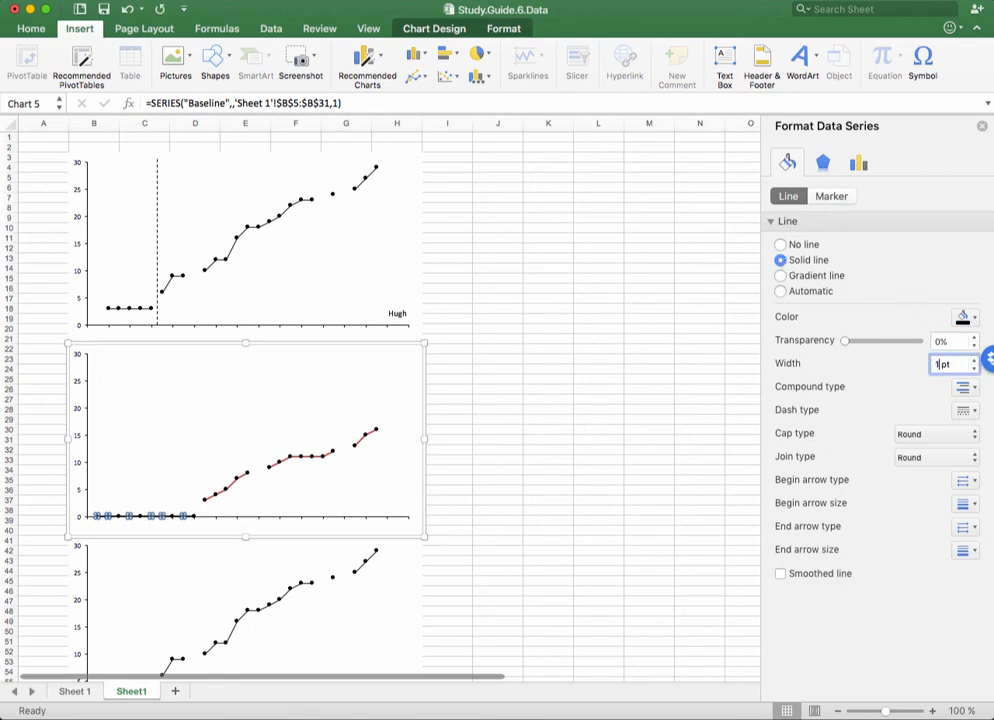
click(603, 421)
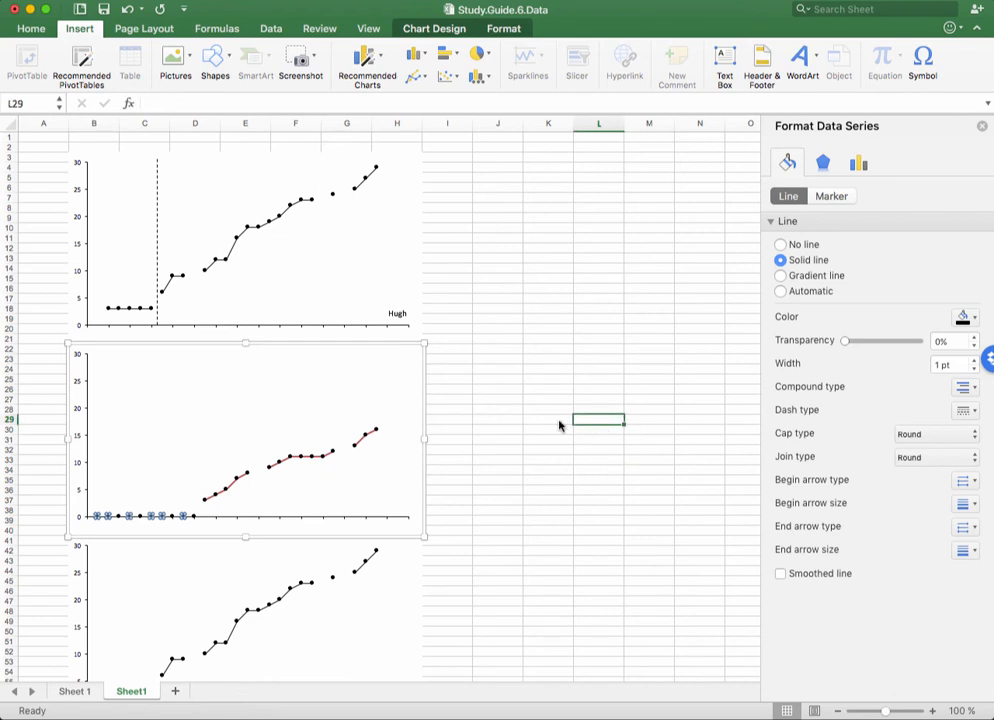
Step: Format the Intervention series line in the middle chart as a solid black line 1 pt wide
click(229, 492)
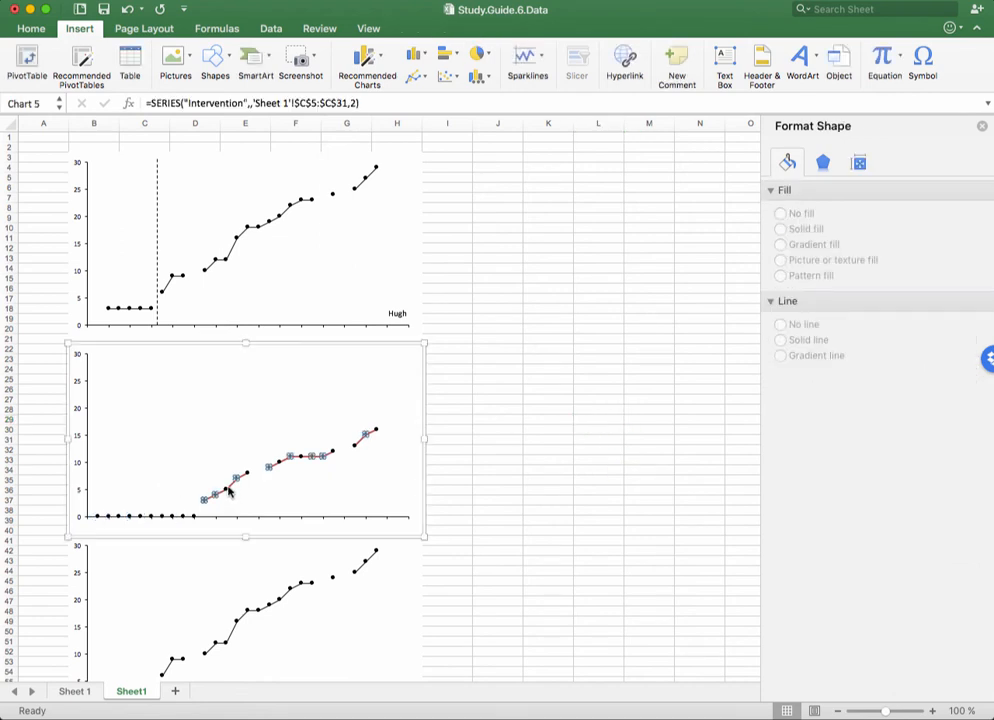
right_click(228, 490)
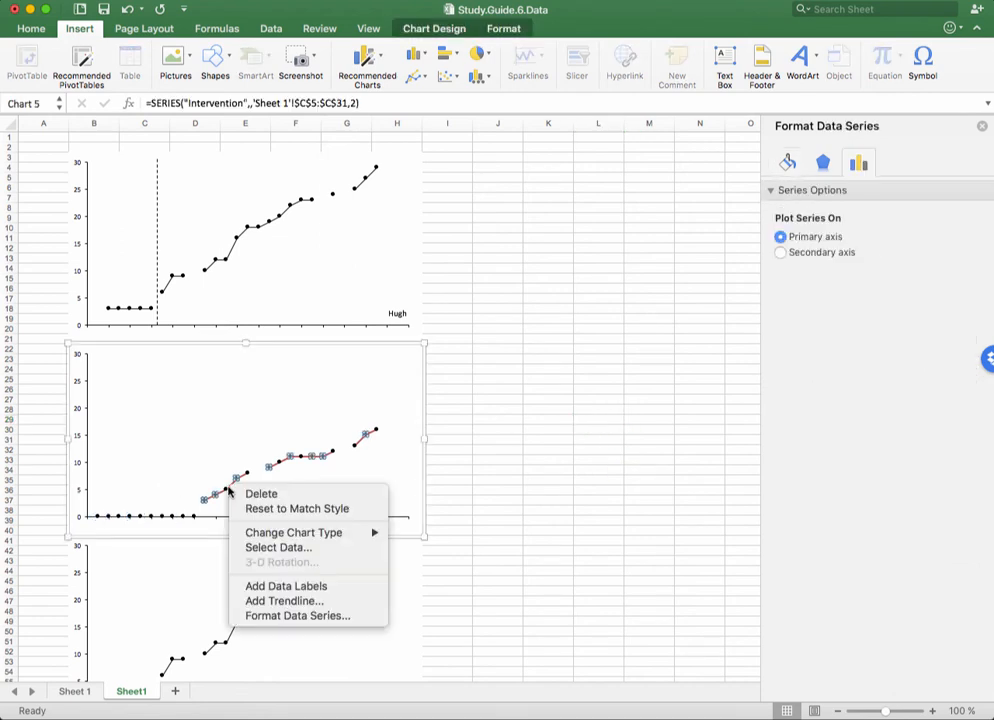
click(270, 617)
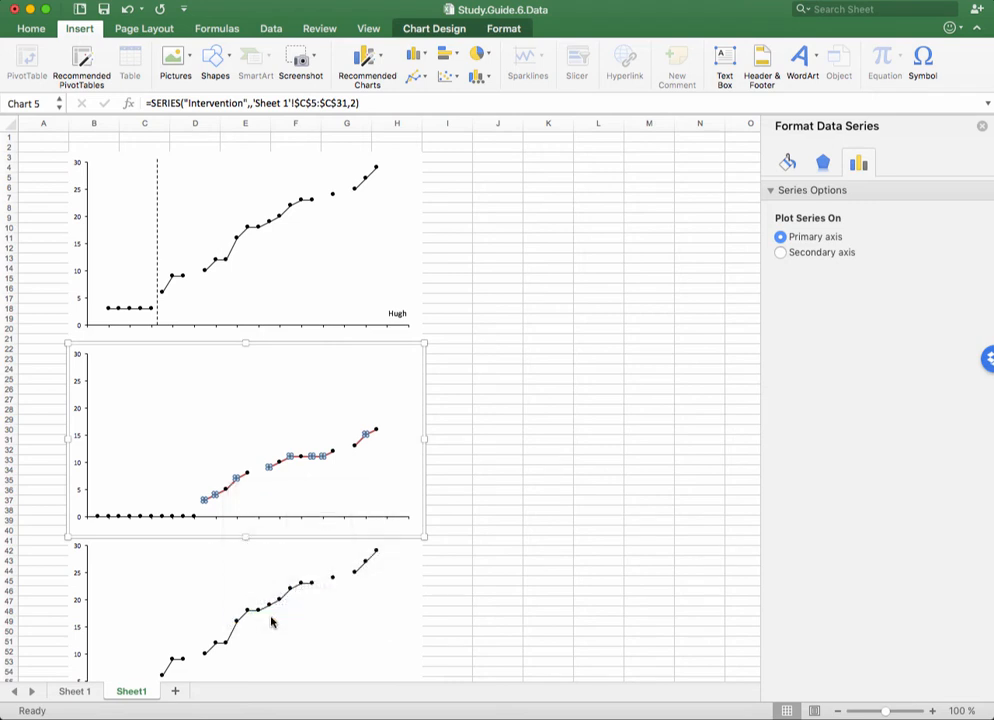
click(790, 163)
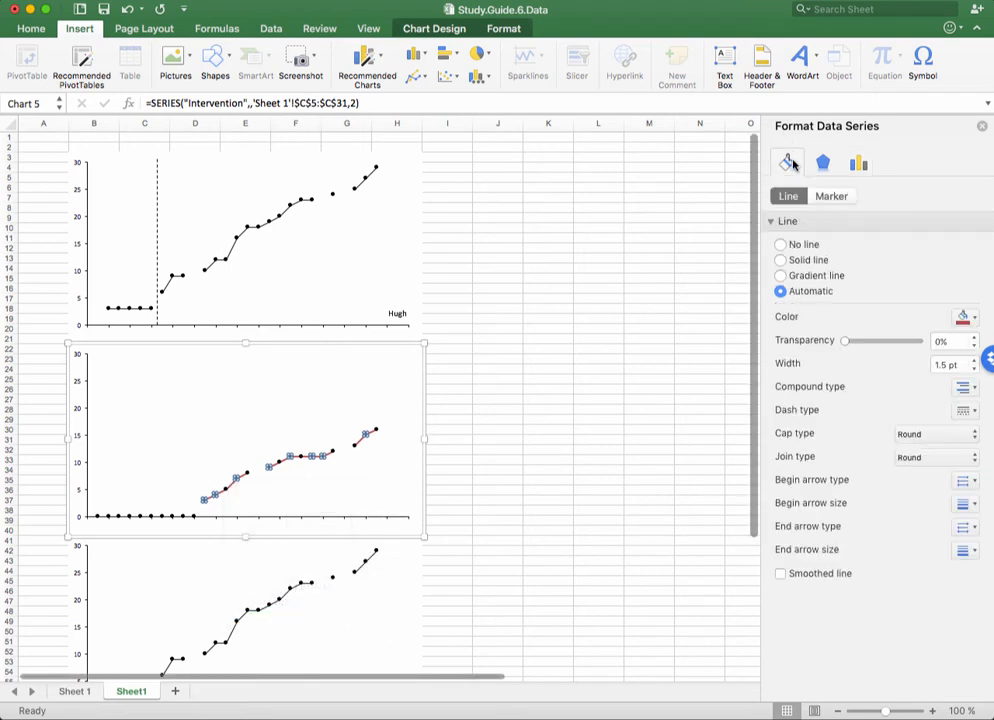
click(781, 260)
click(946, 366)
text(1)
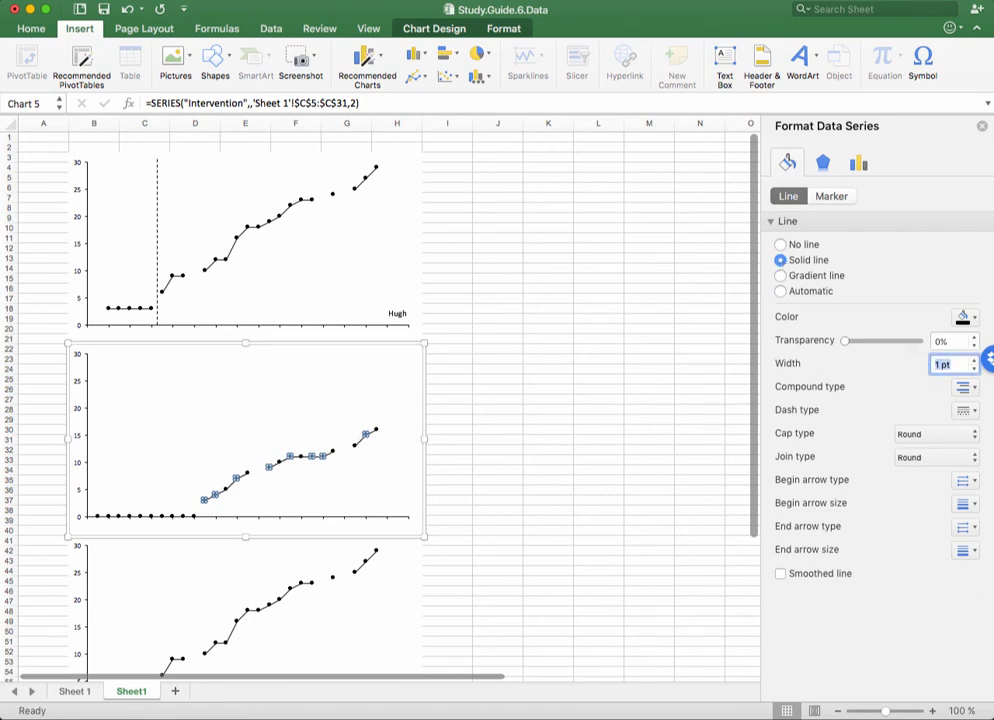
drag(650, 409, 615, 413)
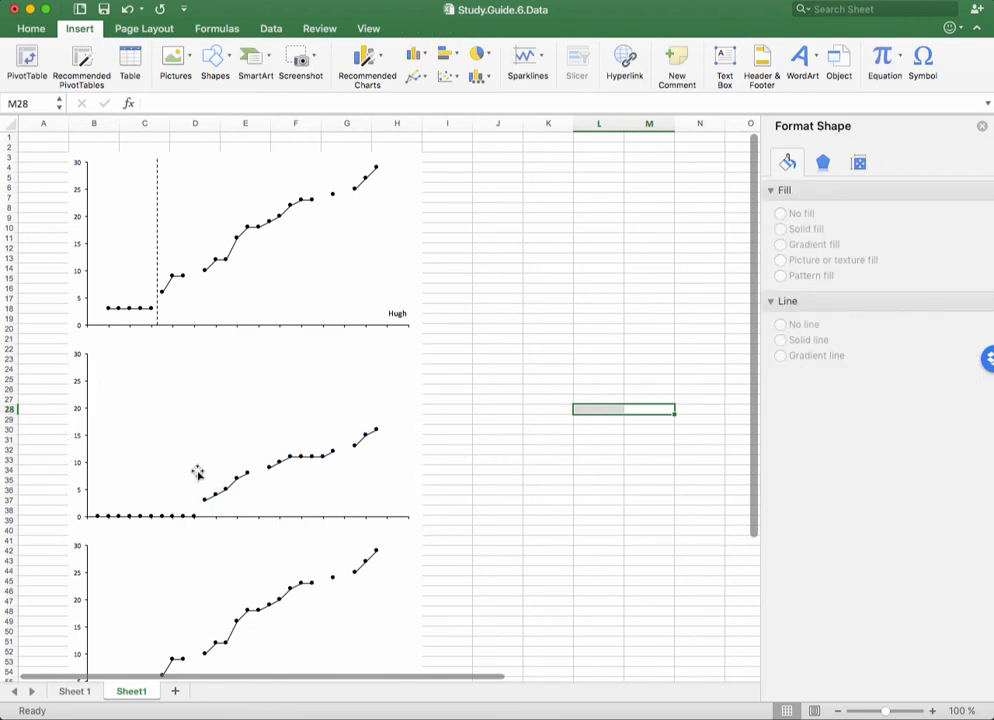
Step: Copy the dashed vertical phase-change line from the first chart
scroll(575, 401, down, 1)
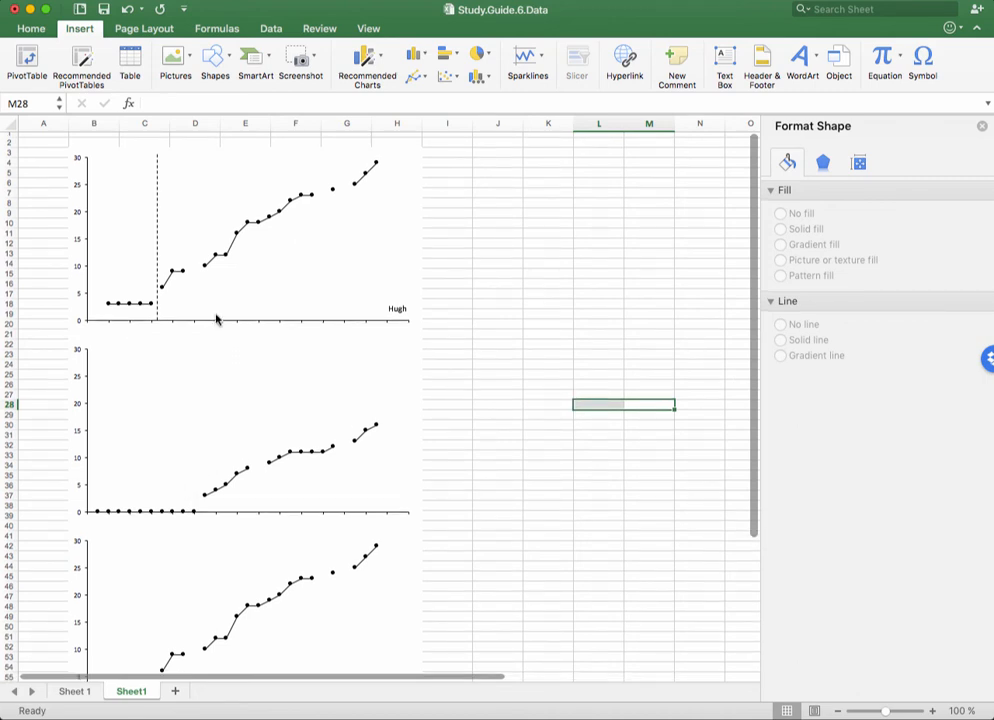
click(156, 237)
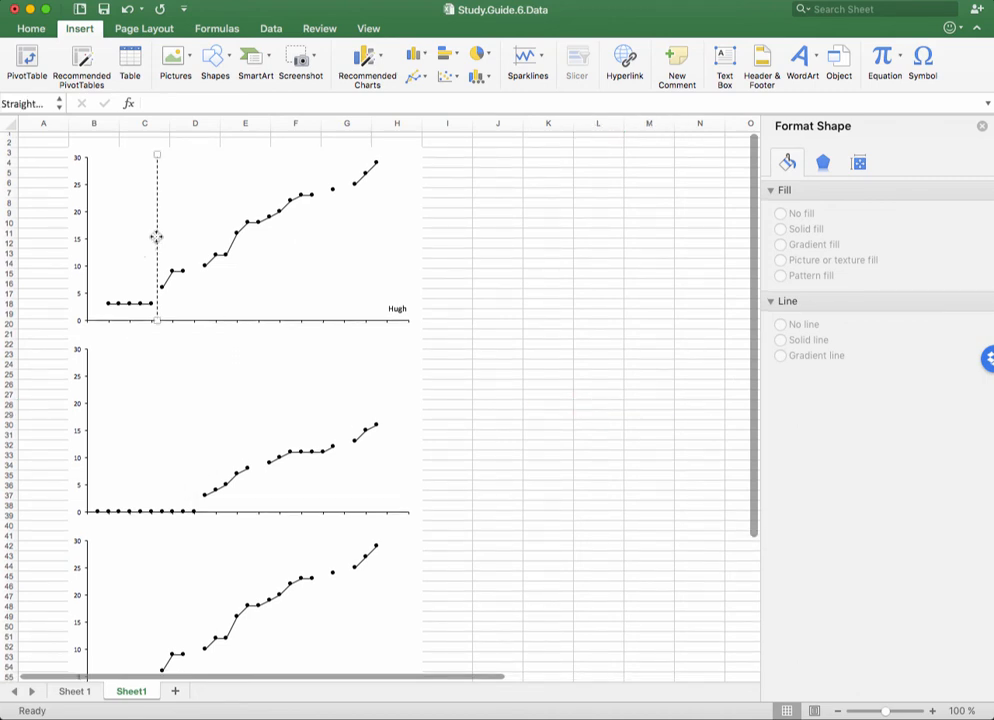
click(199, 428)
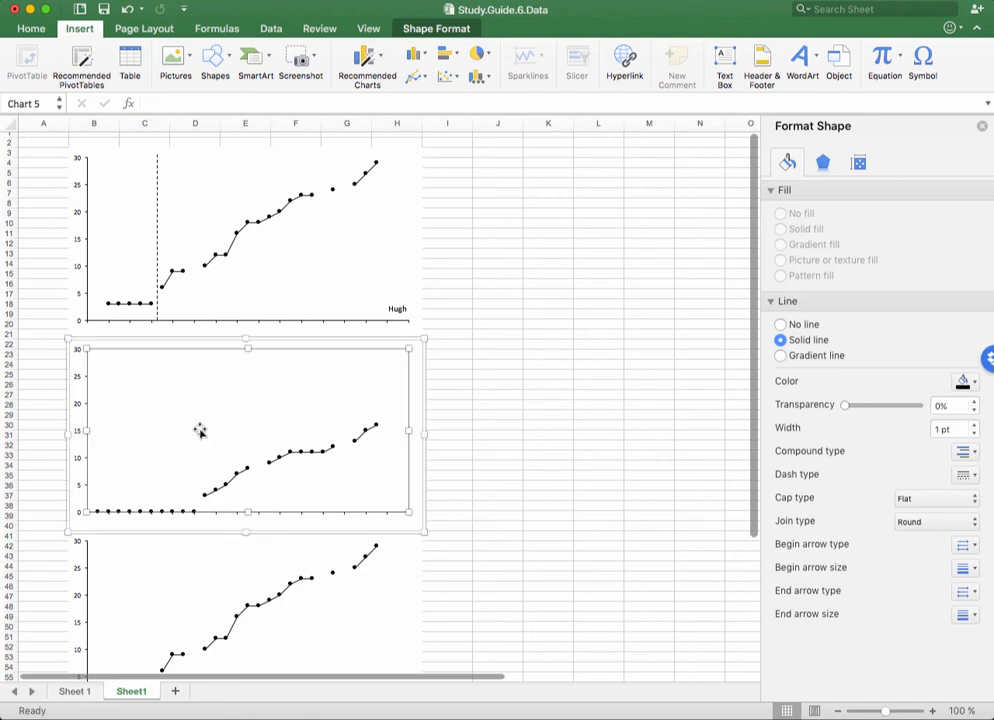
click(157, 241)
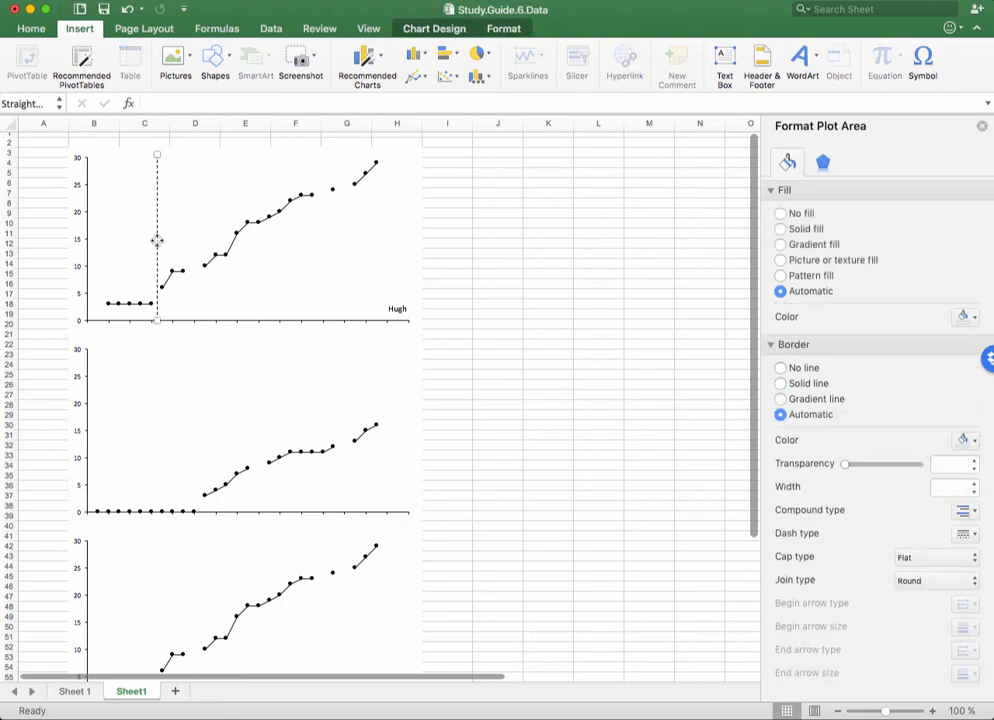
right_click(157, 241)
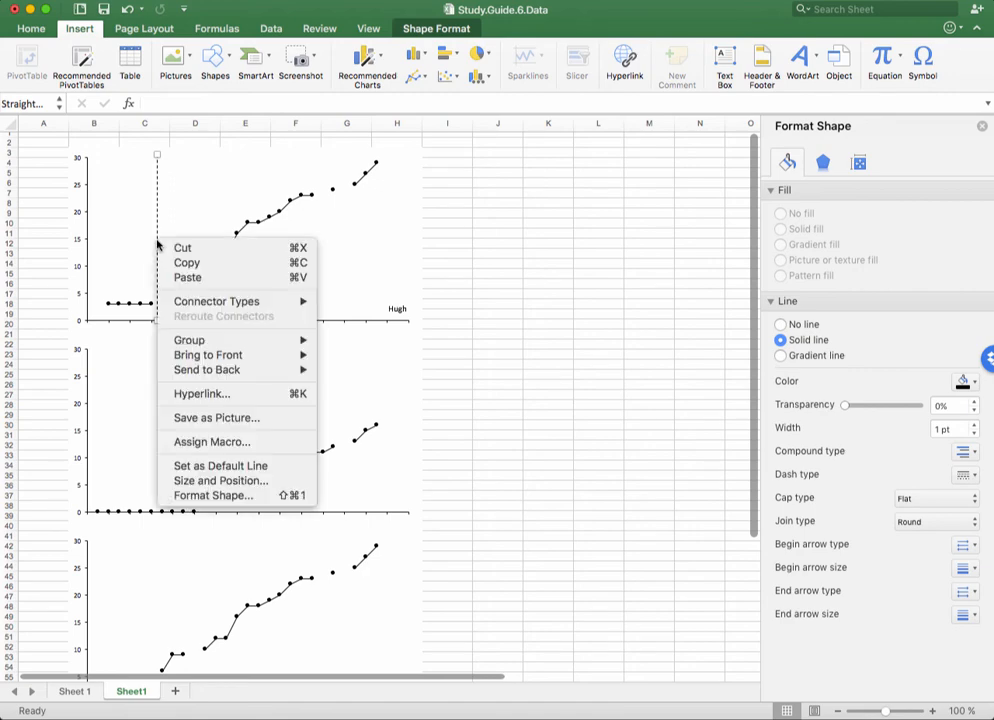
click(173, 264)
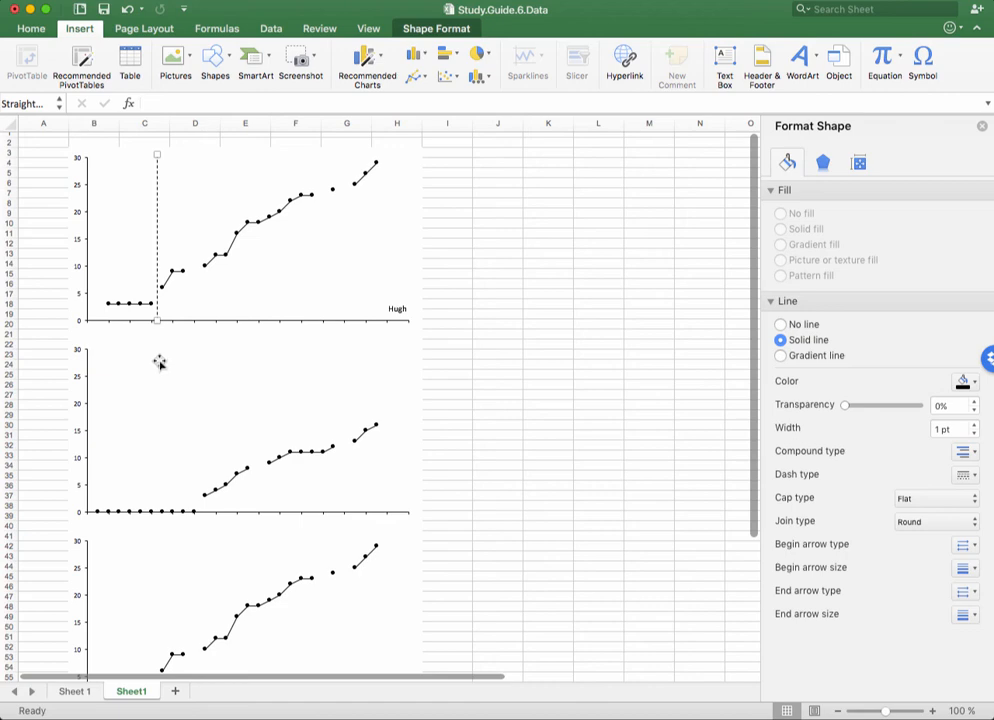
Step: Paste the dashed line into the middle chart and place it between the last baseline point and the first intervention point
click(186, 387)
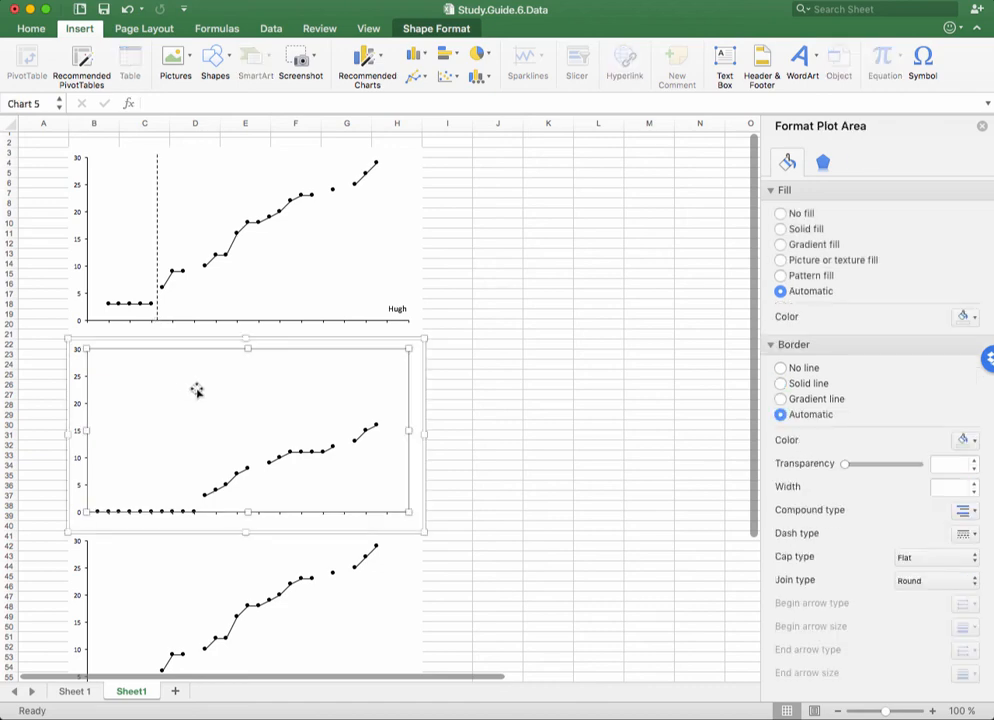
key(cmd+v)
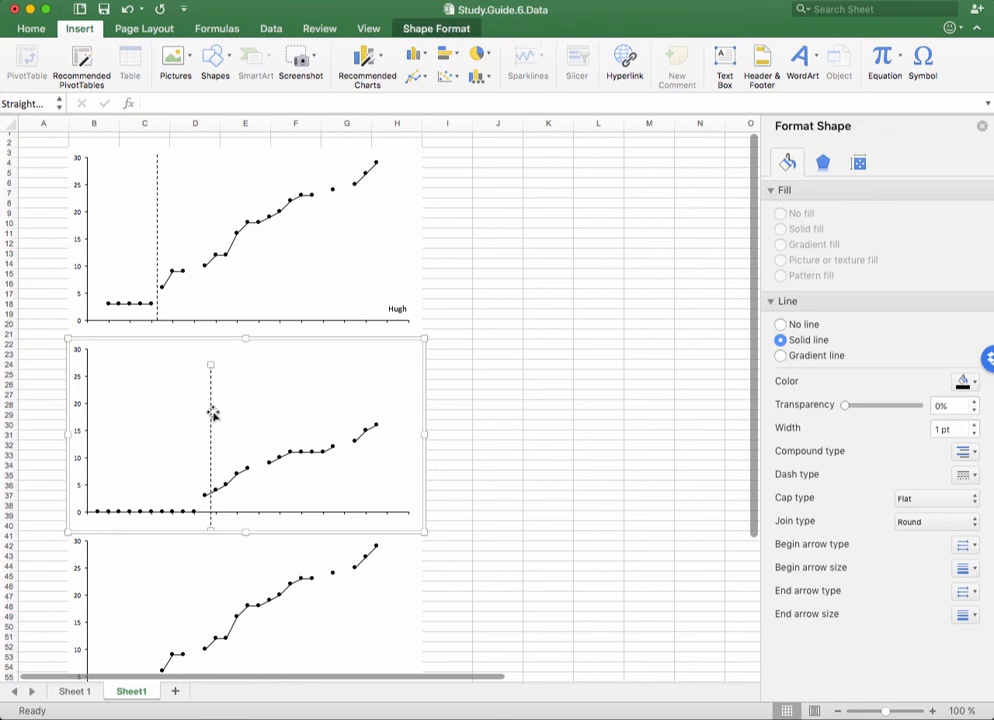
drag(210, 412, 198, 392)
drag(620, 378, 604, 388)
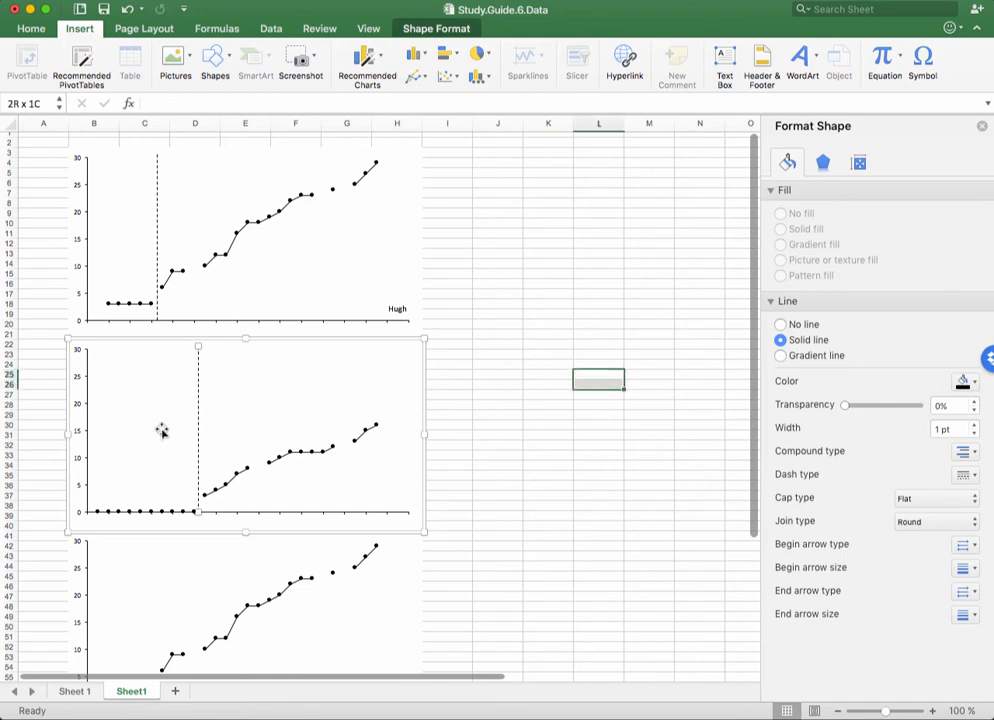
key(Escape)
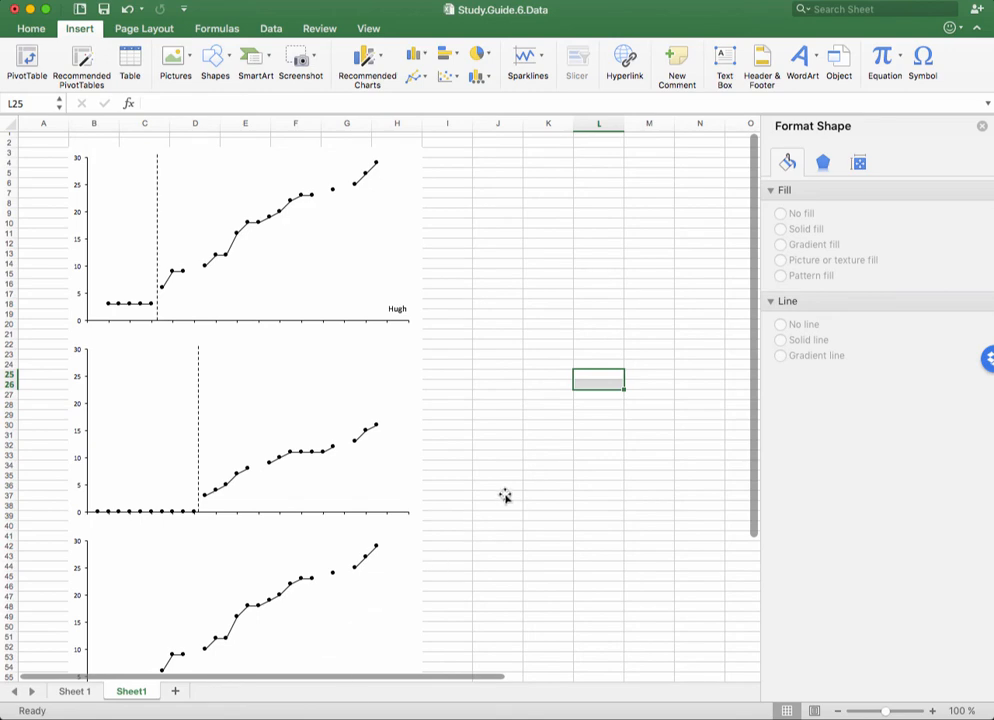
Step: Add a text box with the participant's name to the middle chart, shrink it and place it in the plot's lower-right corner above the horizontal axis
scroll(508, 502, down, 5)
scroll(413, 452, up, 3)
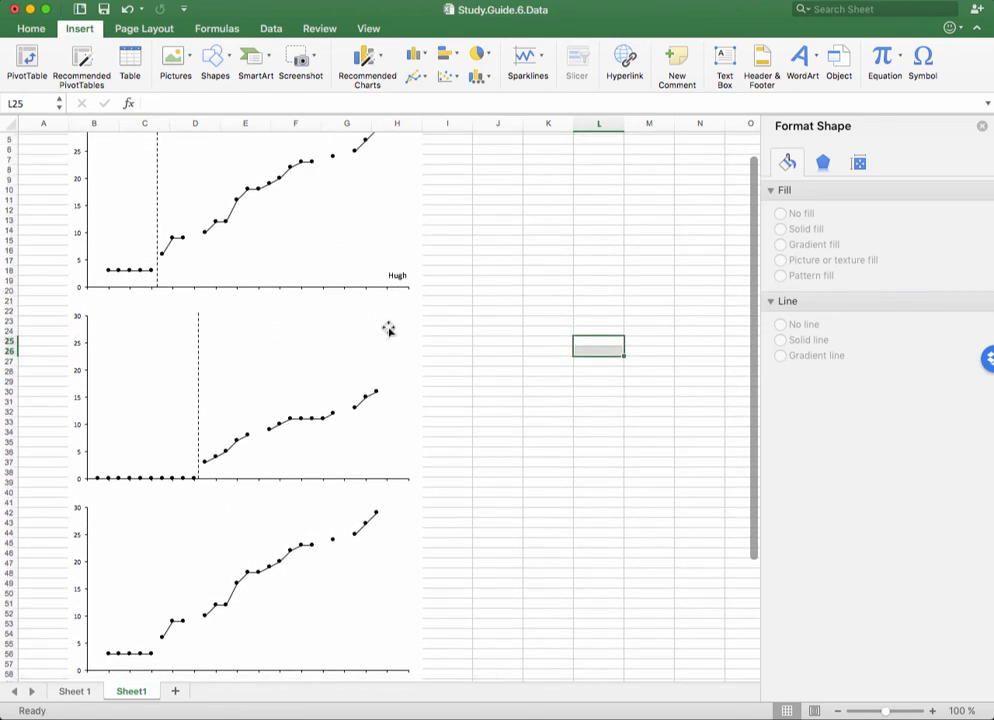
click(319, 449)
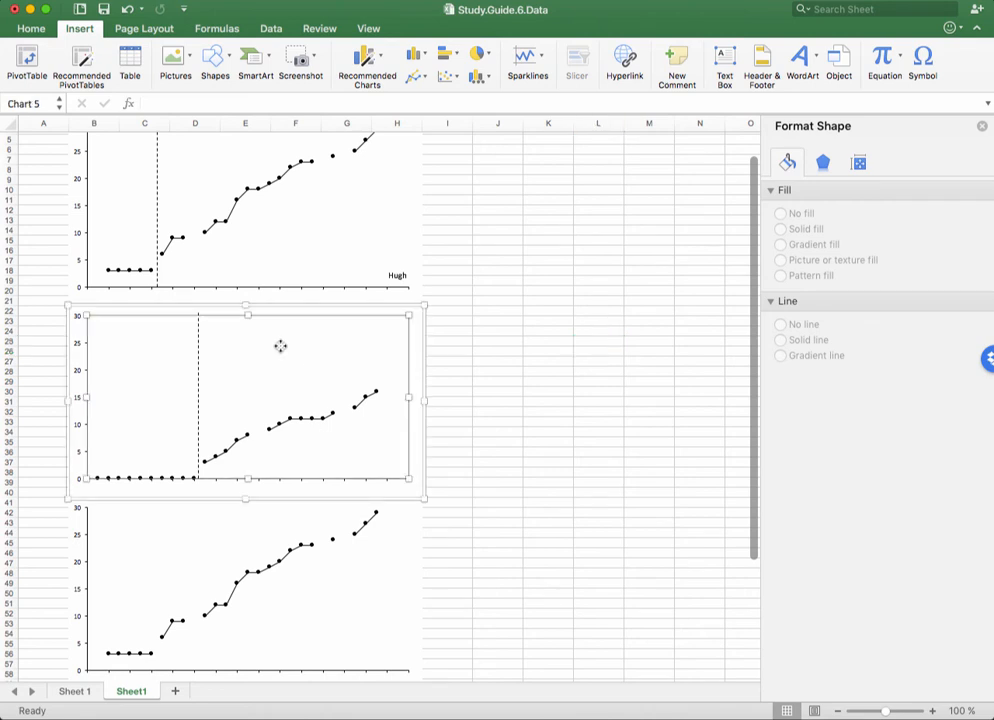
click(69, 31)
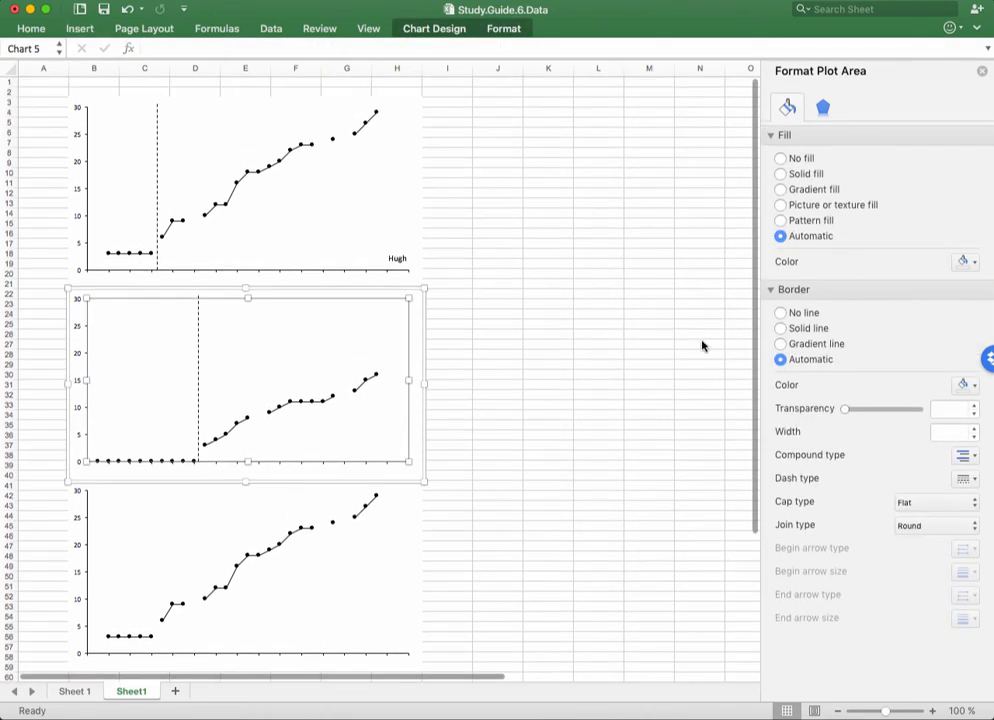
click(79, 28)
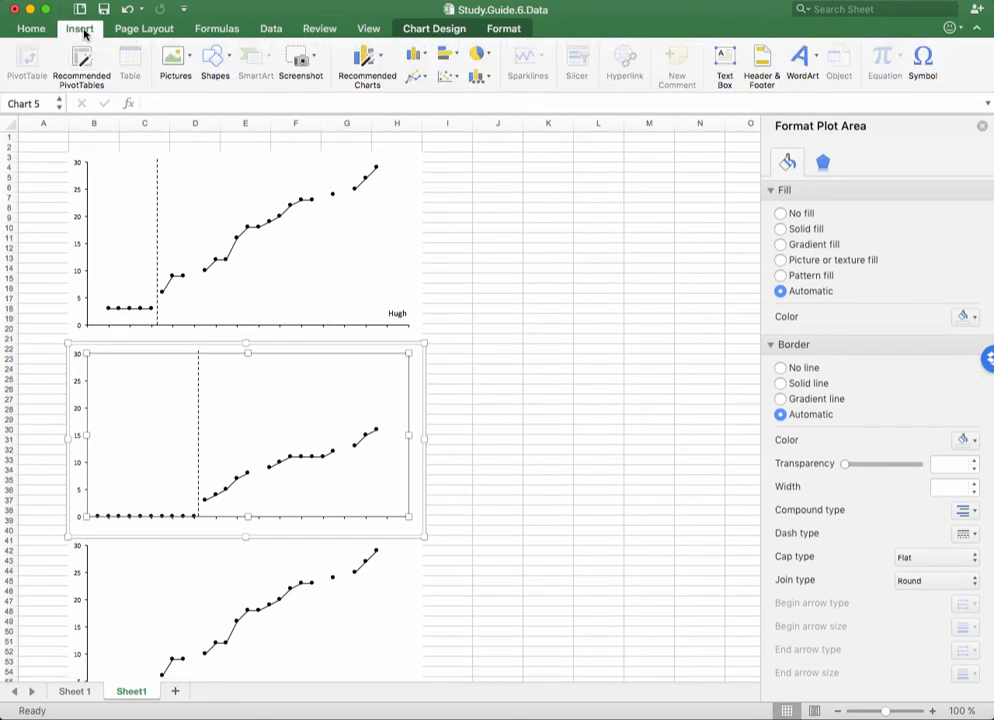
click(724, 60)
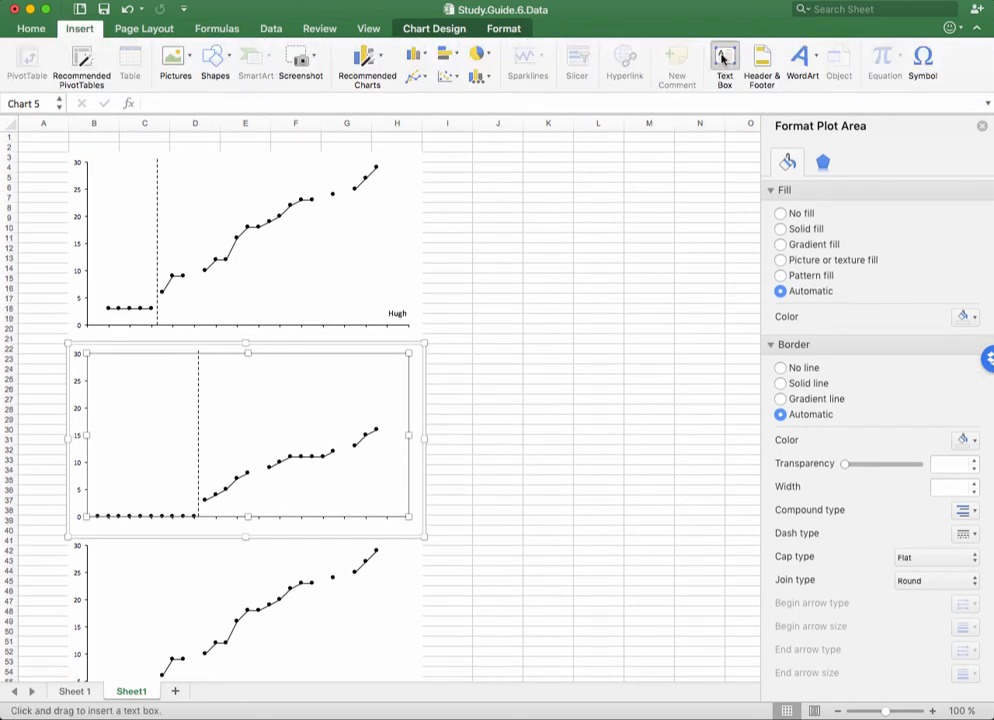
click(346, 488)
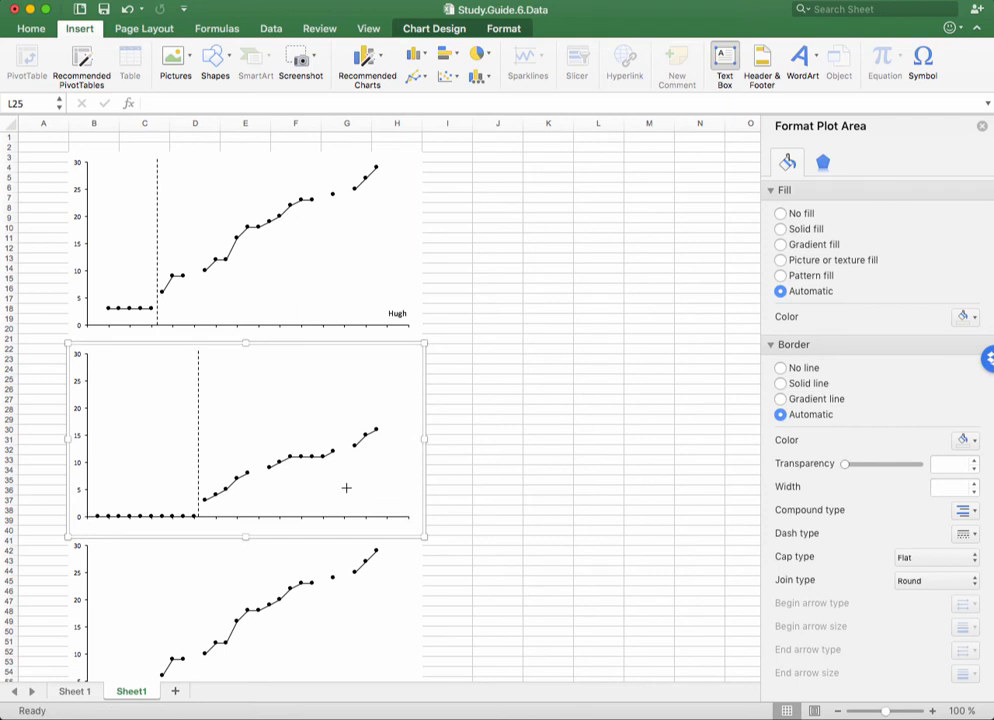
click(346, 488)
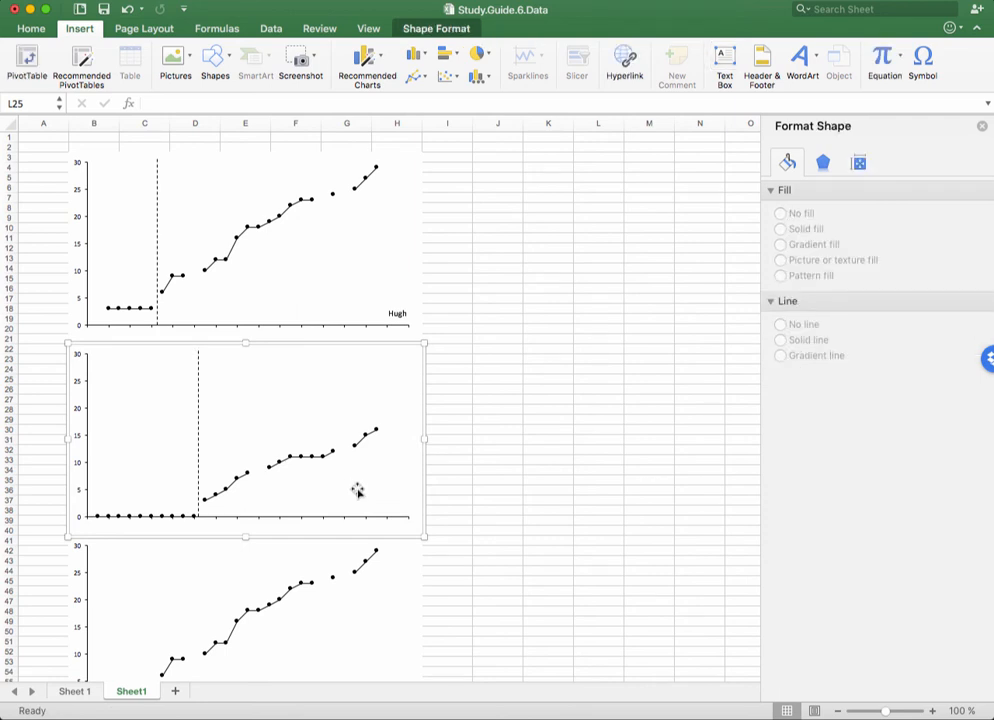
click(722, 56)
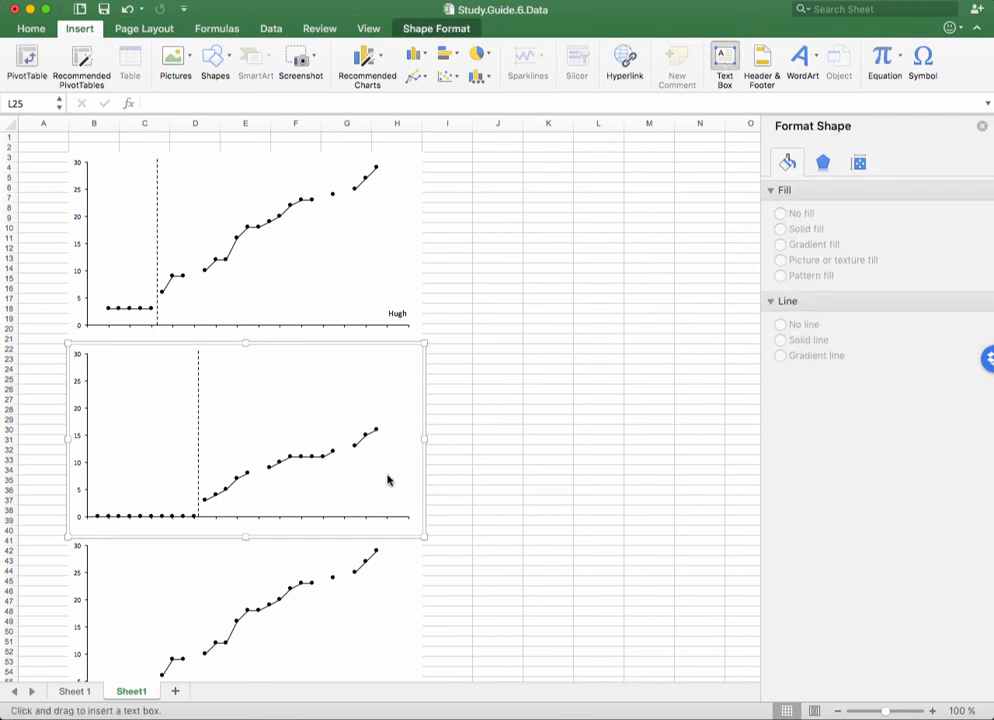
click(354, 489)
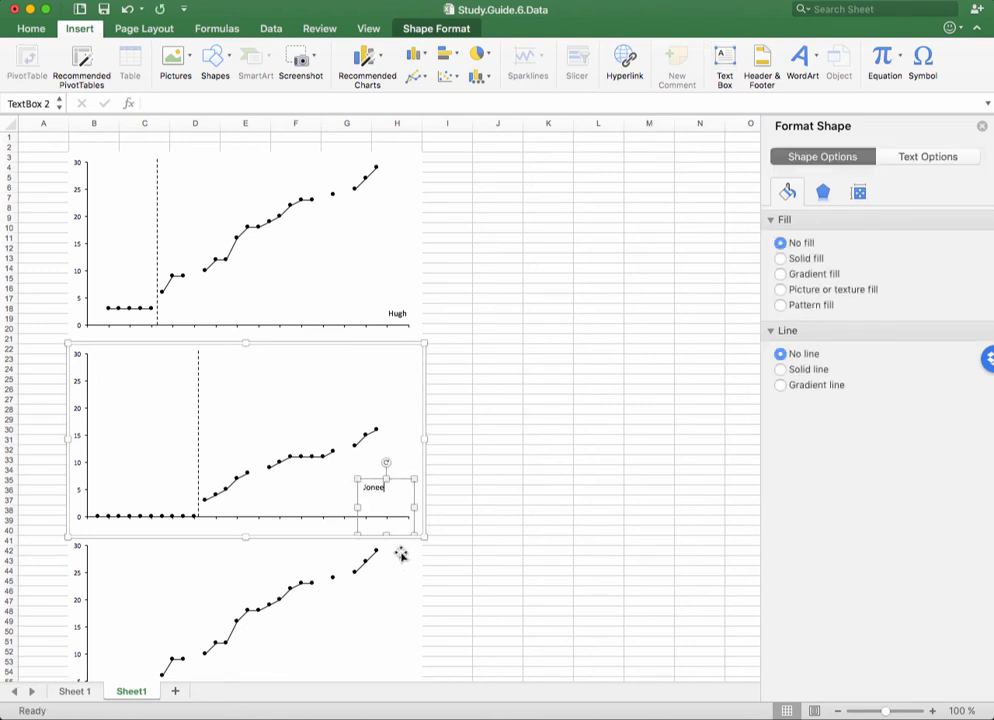
drag(388, 531, 403, 495)
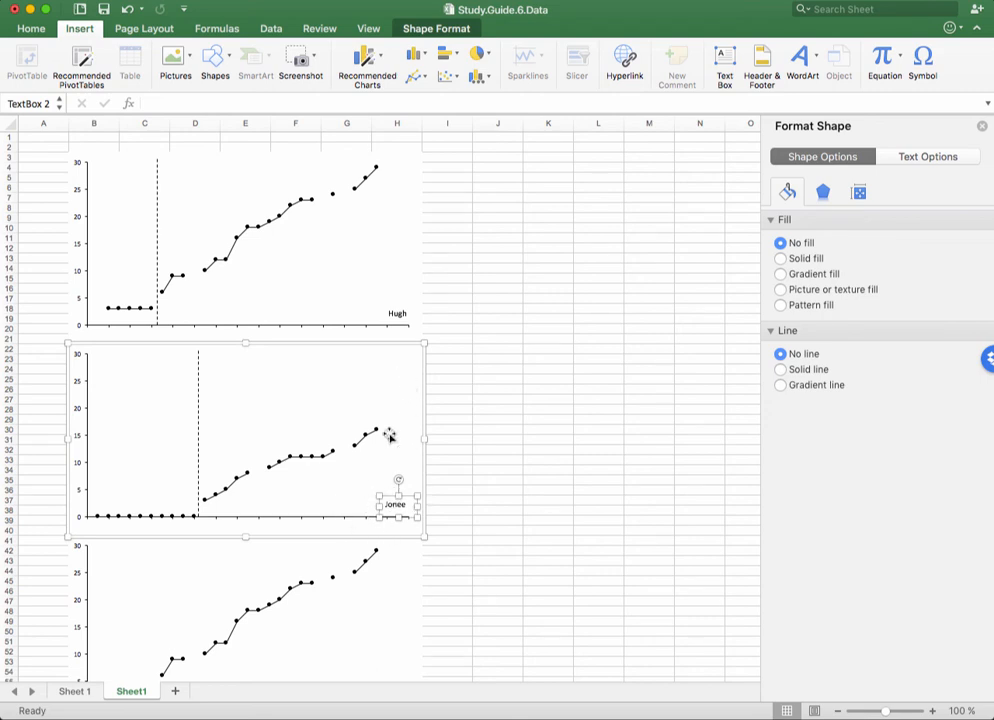
Step: Point the Baseline series of the bottom chart to the Y values in 'Sheet 1'!$H$5:$H$31
click(552, 490)
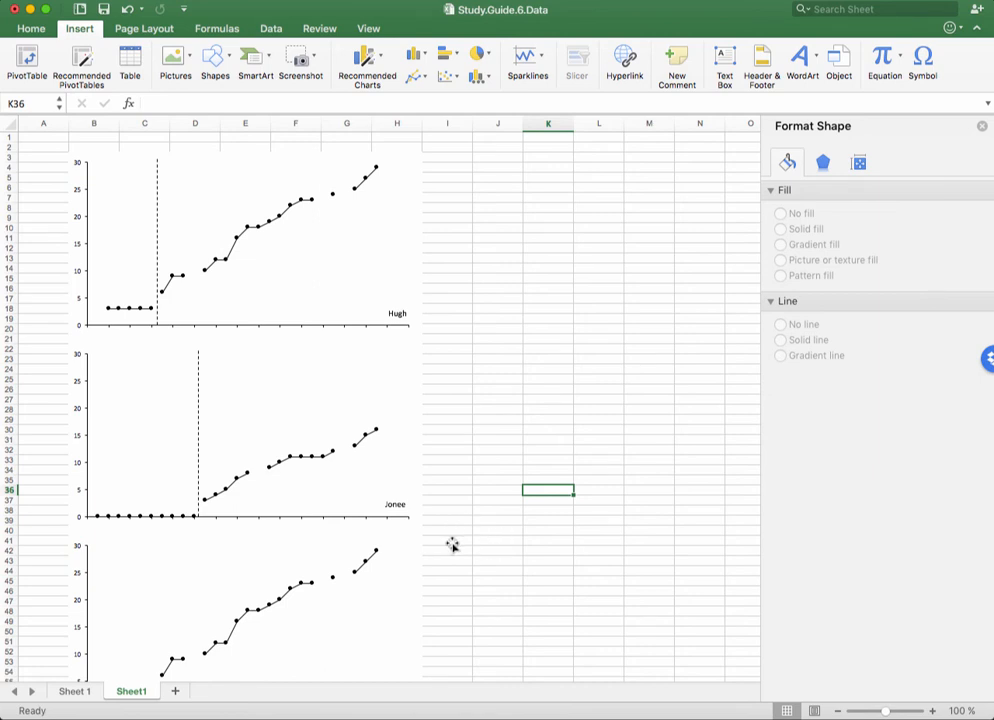
scroll(420, 535, down, 3)
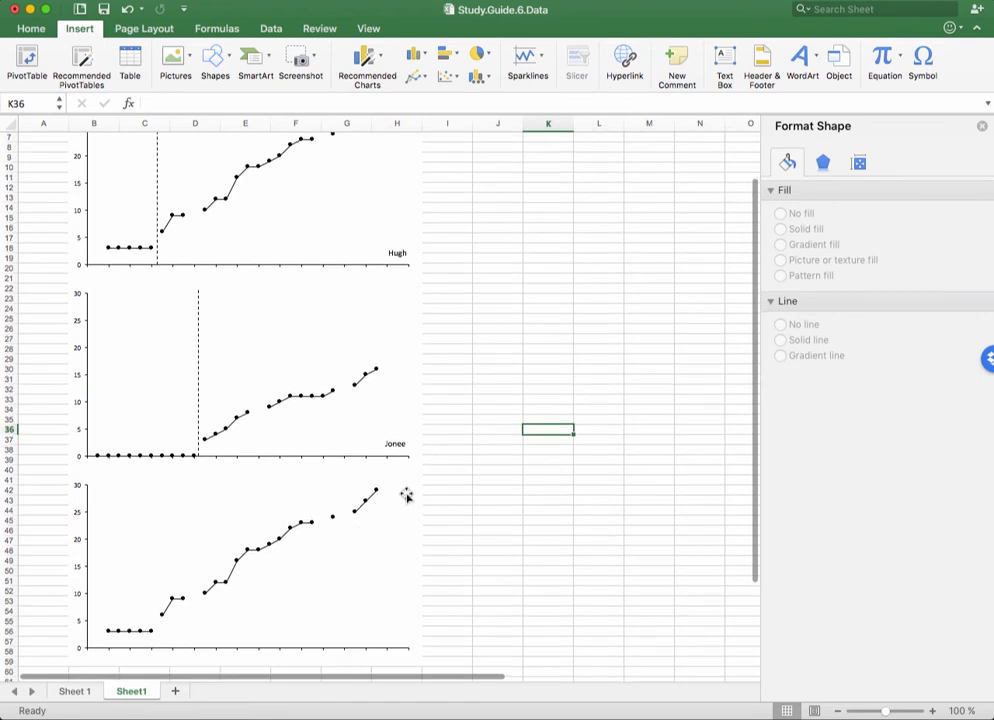
click(130, 632)
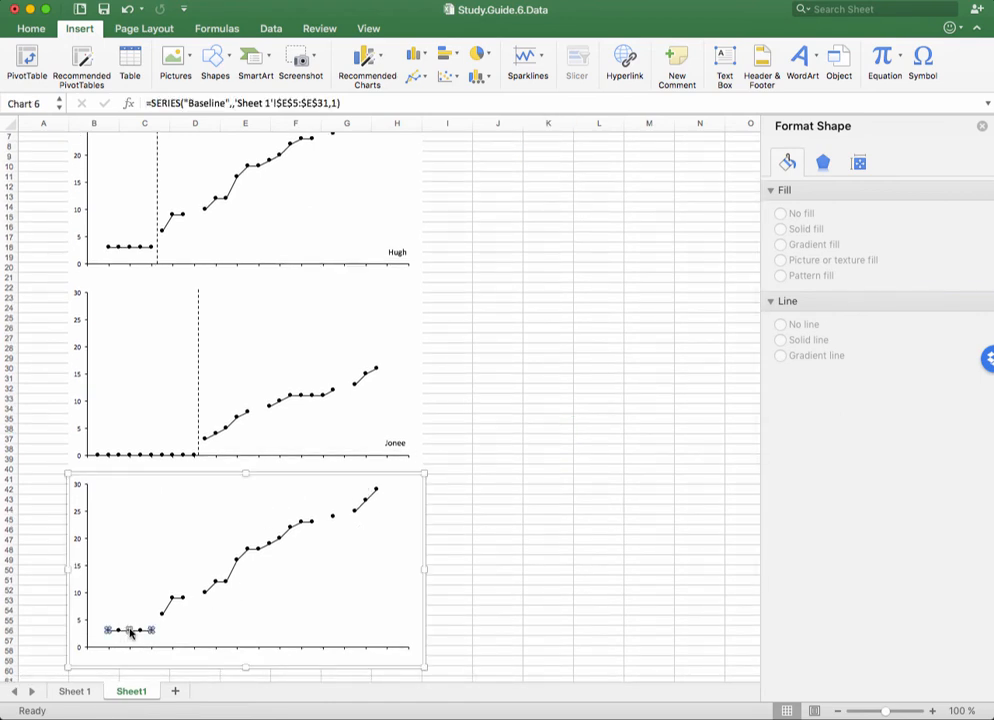
right_click(130, 632)
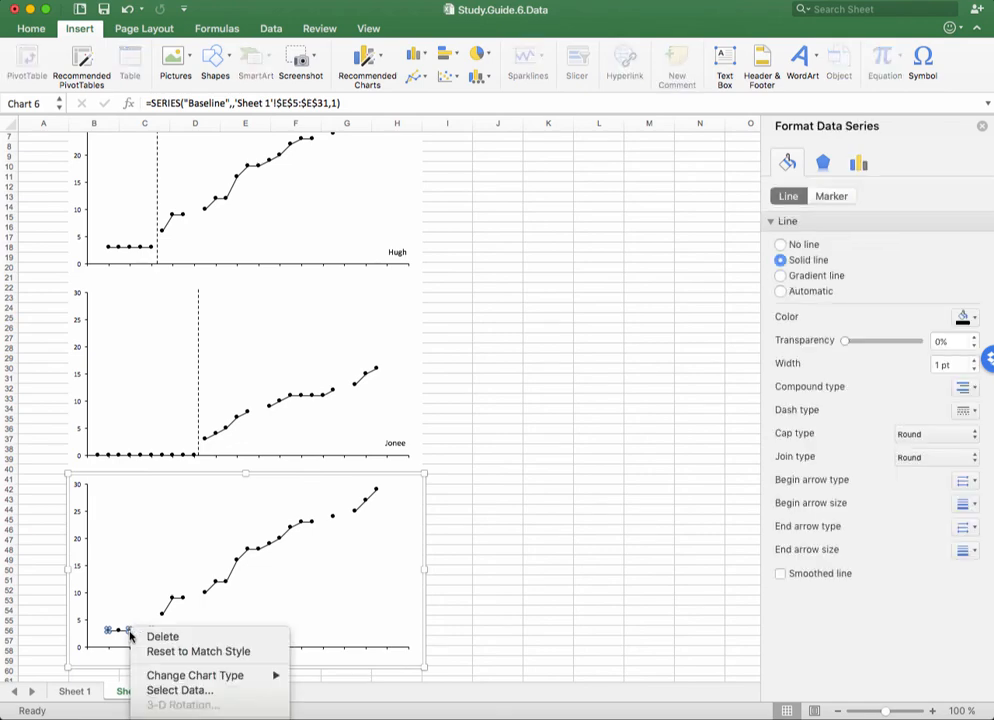
click(177, 693)
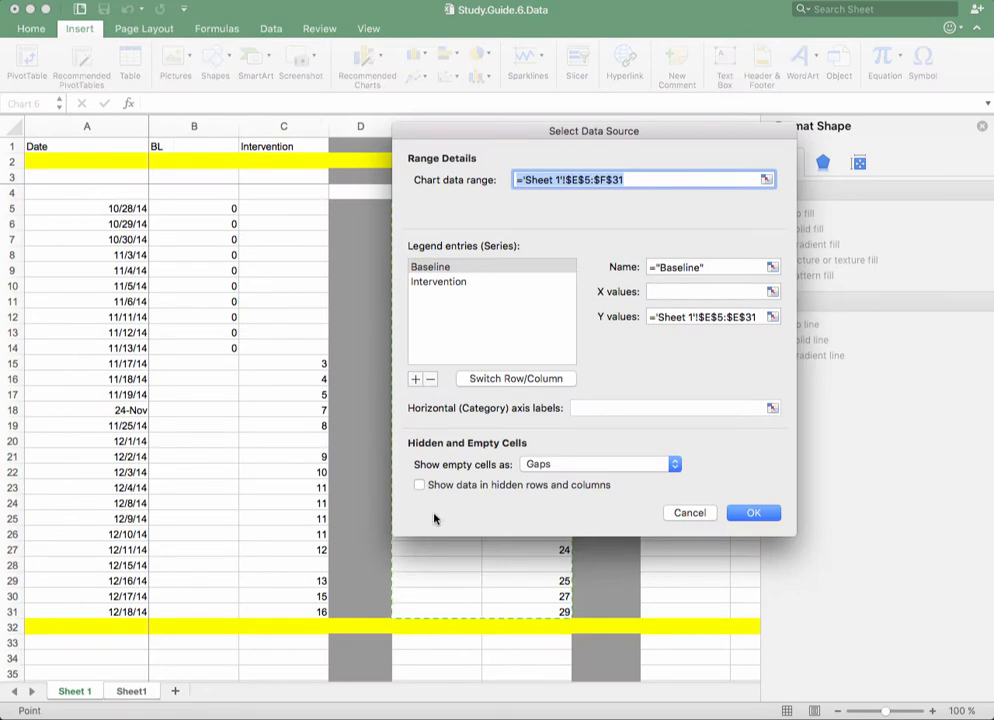
click(438, 266)
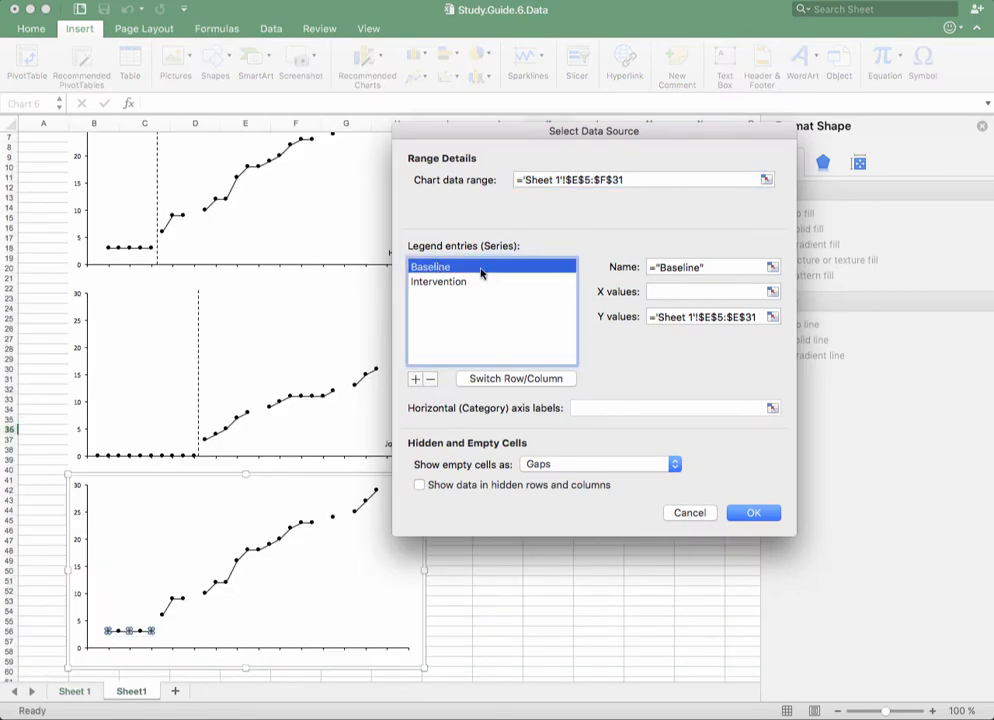
click(772, 316)
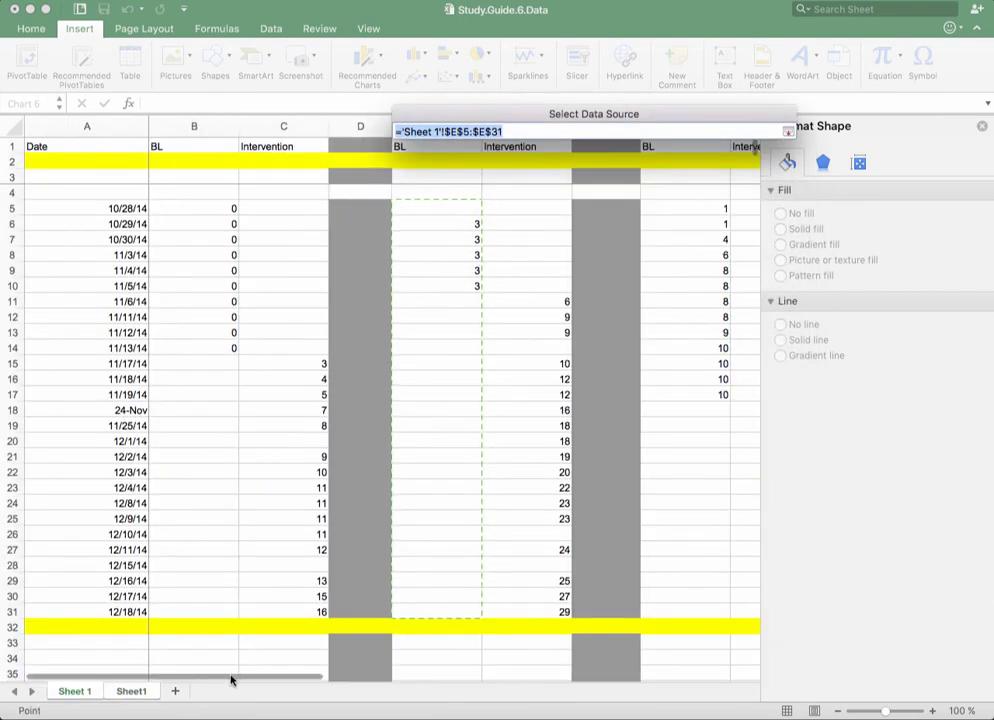
drag(231, 678, 359, 680)
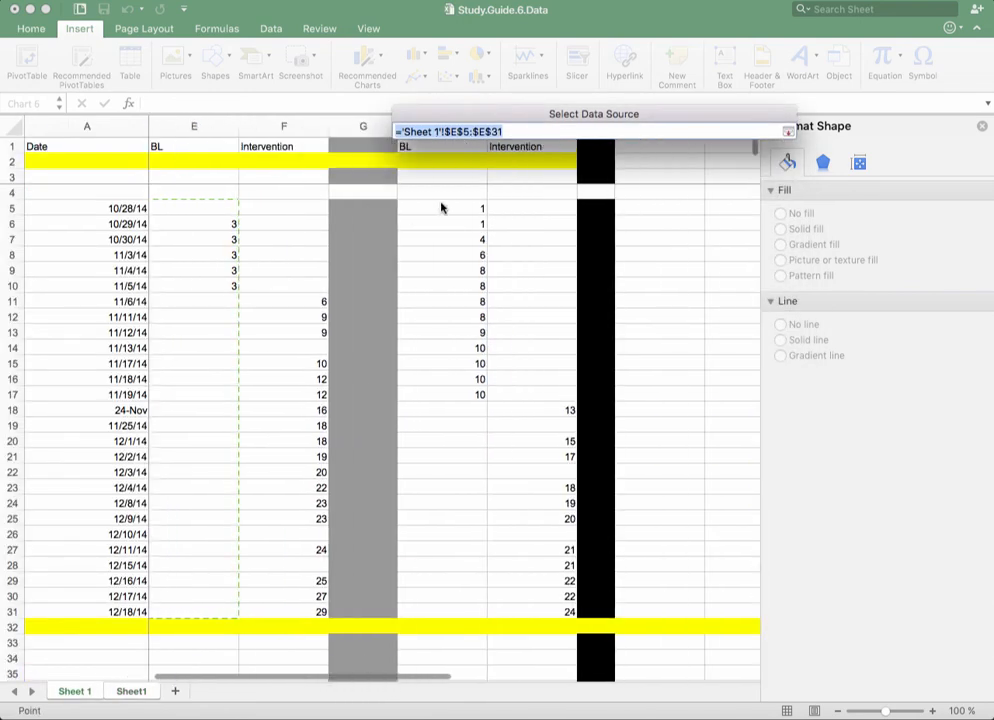
drag(442, 209, 440, 612)
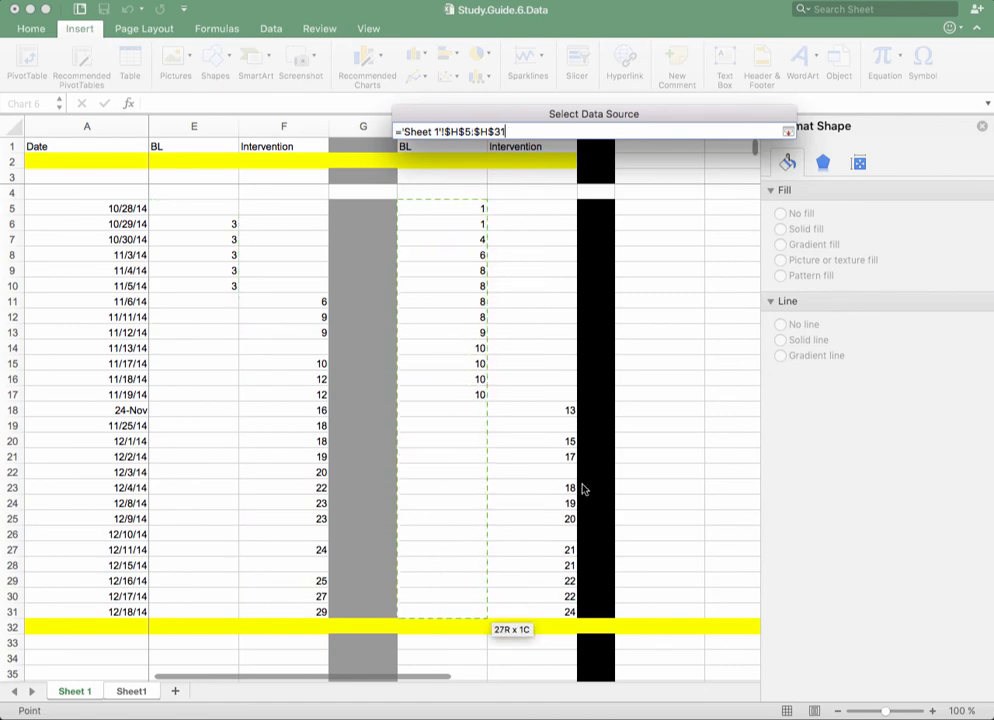
click(785, 129)
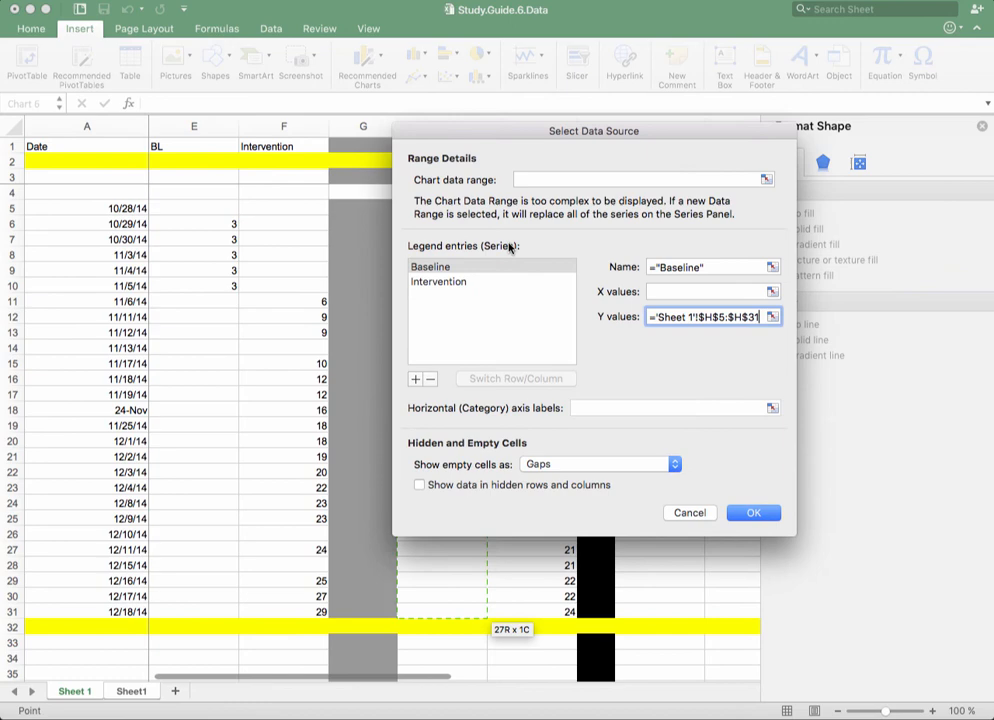
Step: Set the bottom chart's Intervention series Y values to 'Sheet 1'!$I$5:$I$31 and apply the data source changes
click(446, 284)
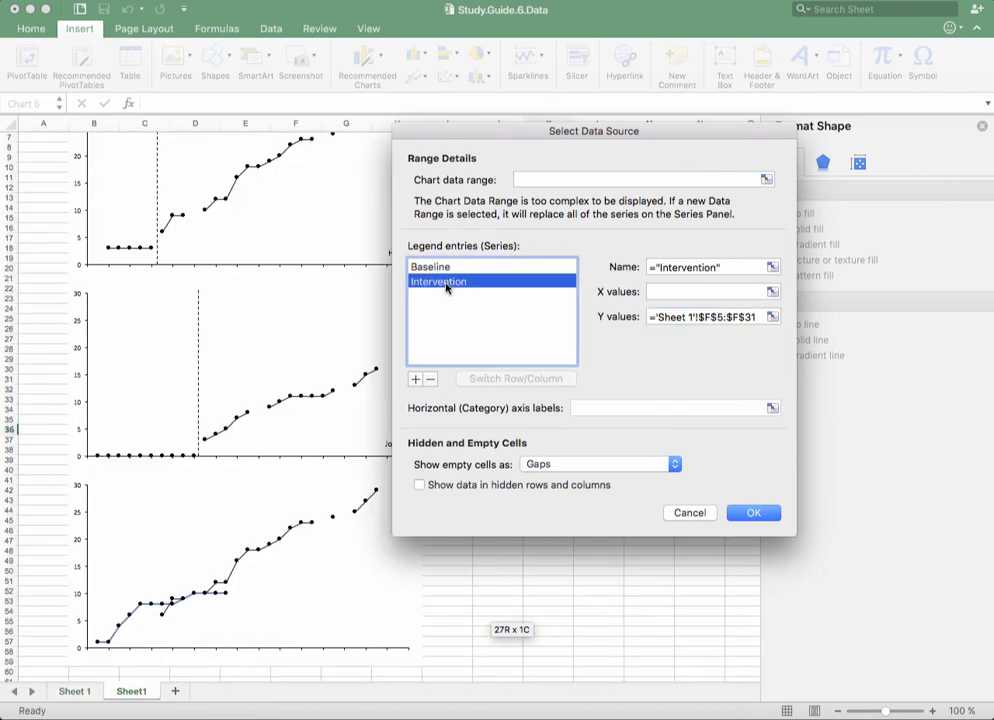
click(772, 316)
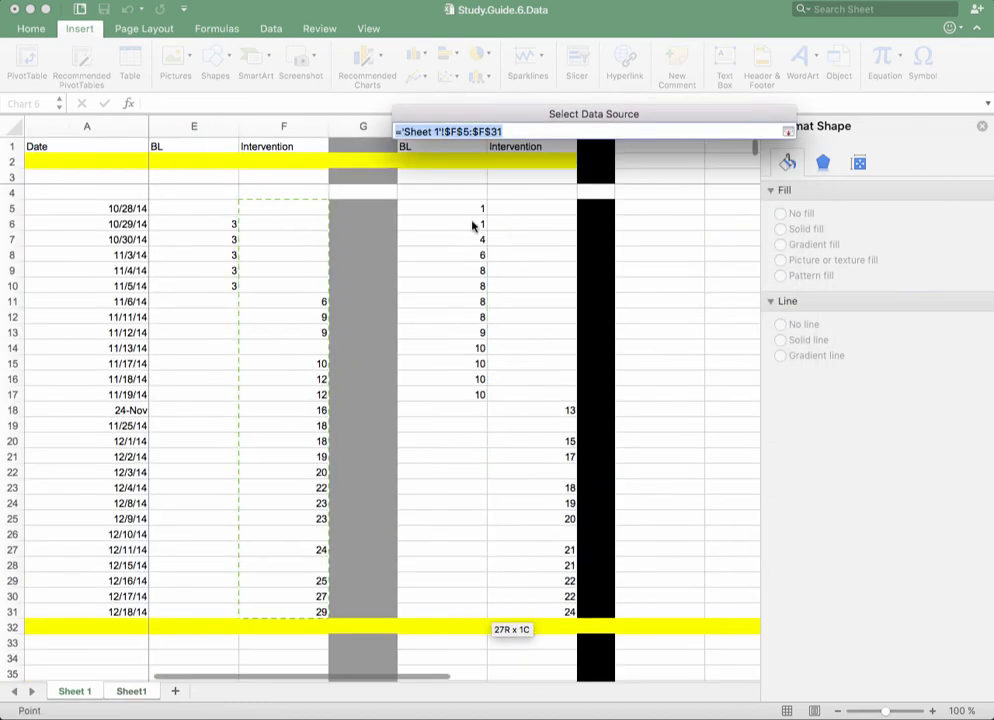
drag(528, 210, 548, 615)
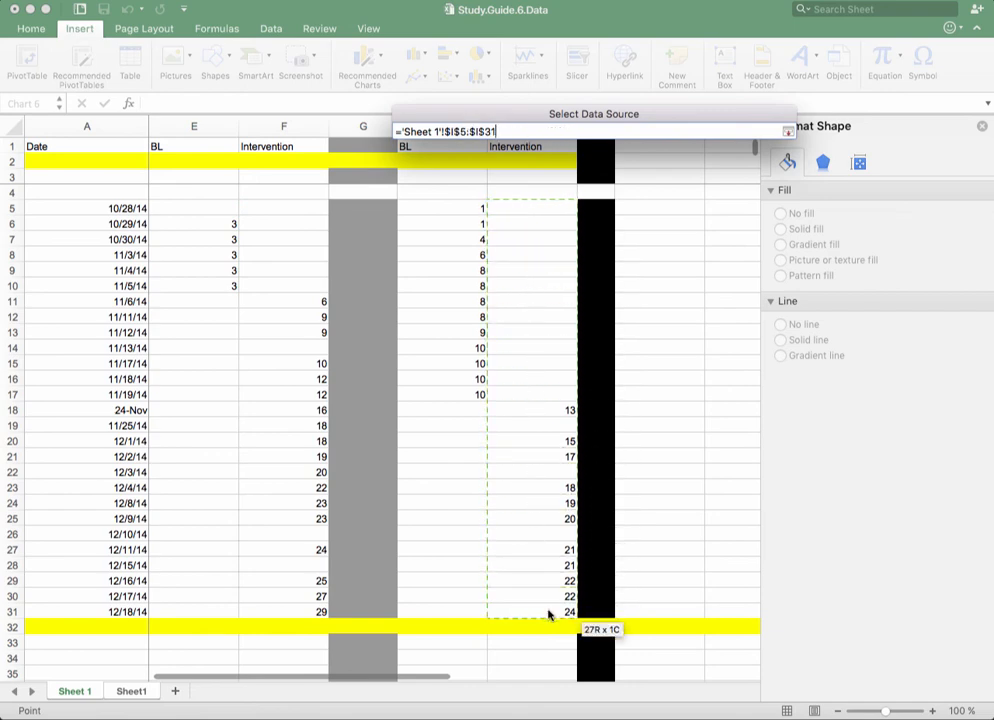
click(788, 132)
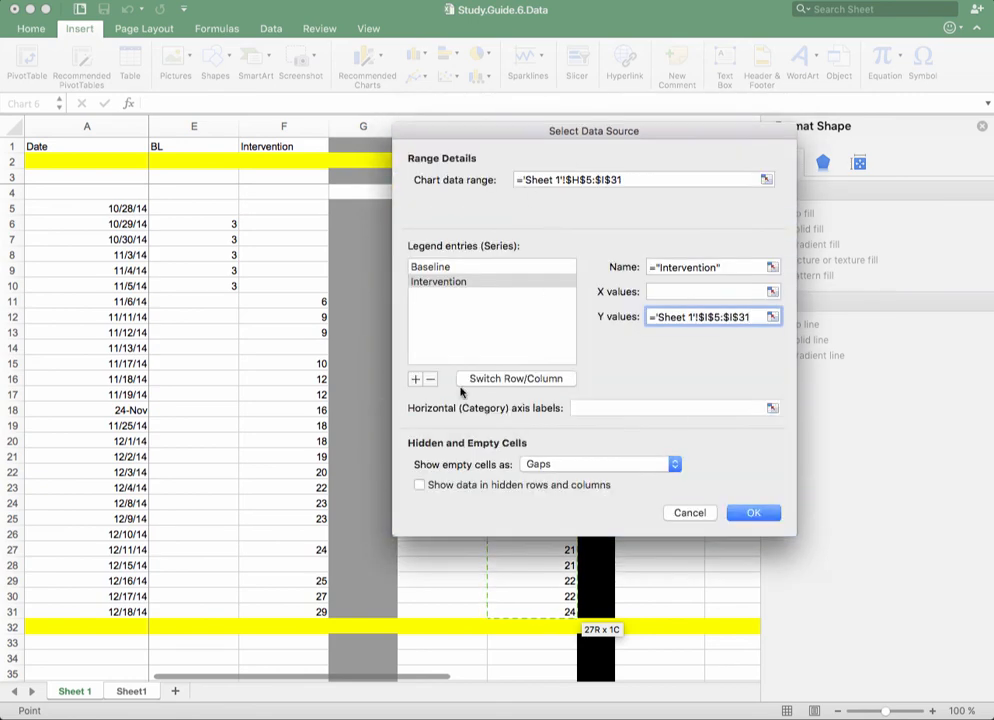
click(758, 514)
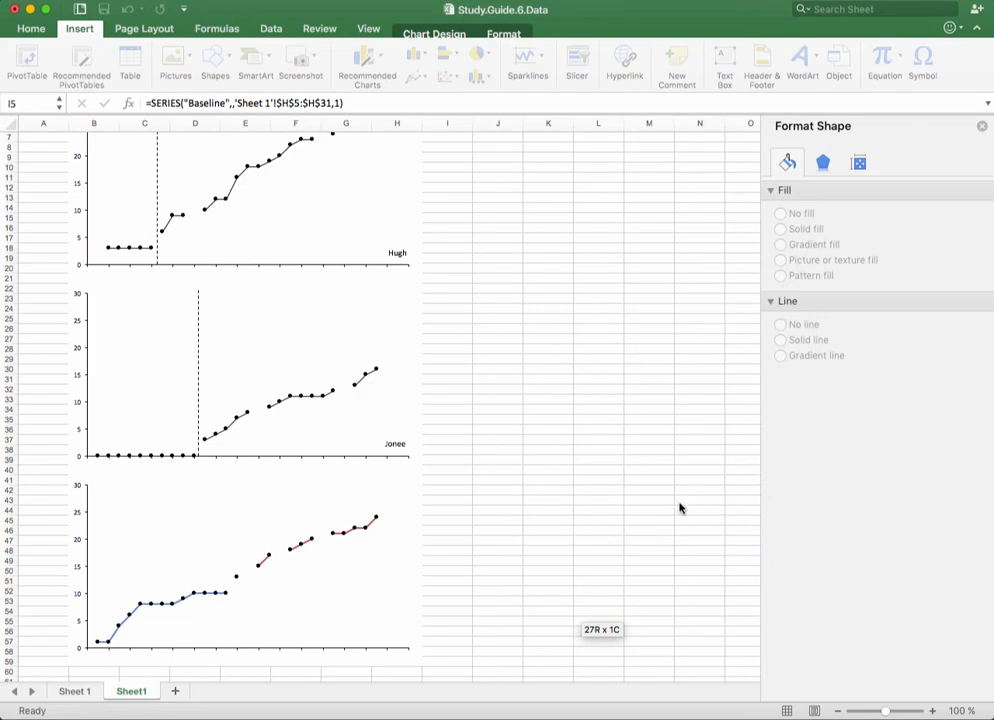
click(612, 474)
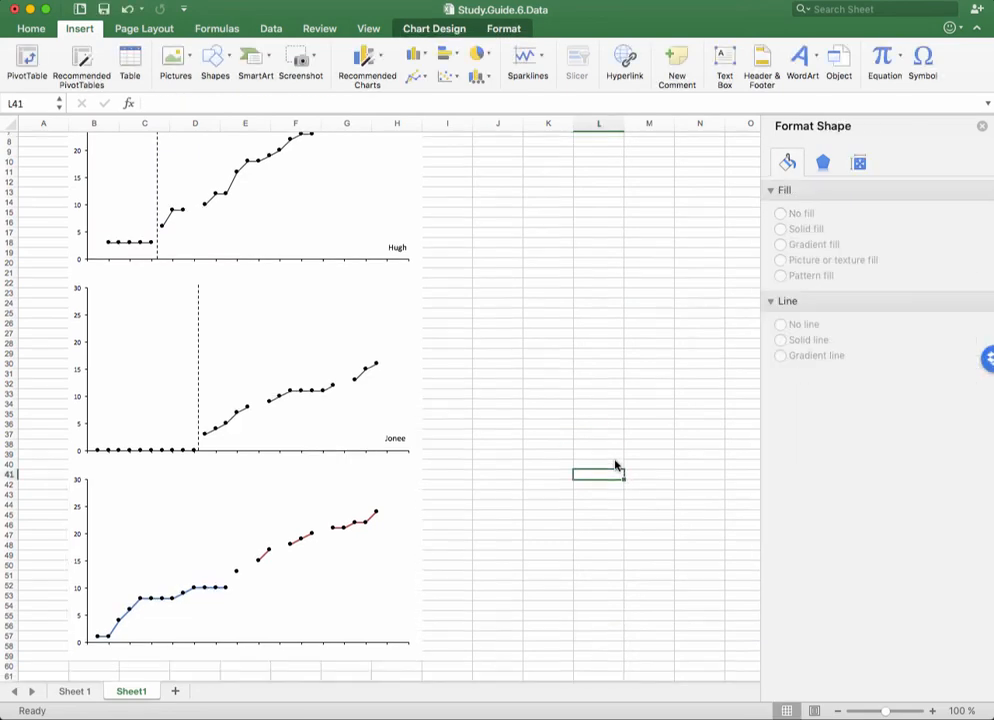
Step: Format the Baseline series line in the bottom chart as a solid black line 1 pt wide
scroll(580, 470, down, 4)
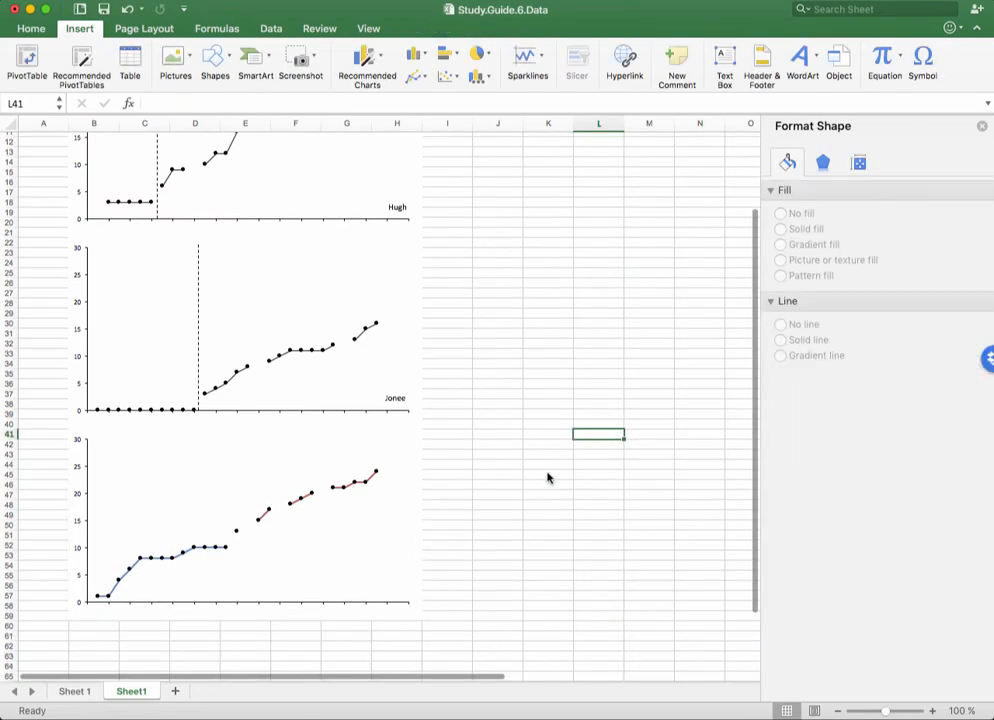
click(155, 563)
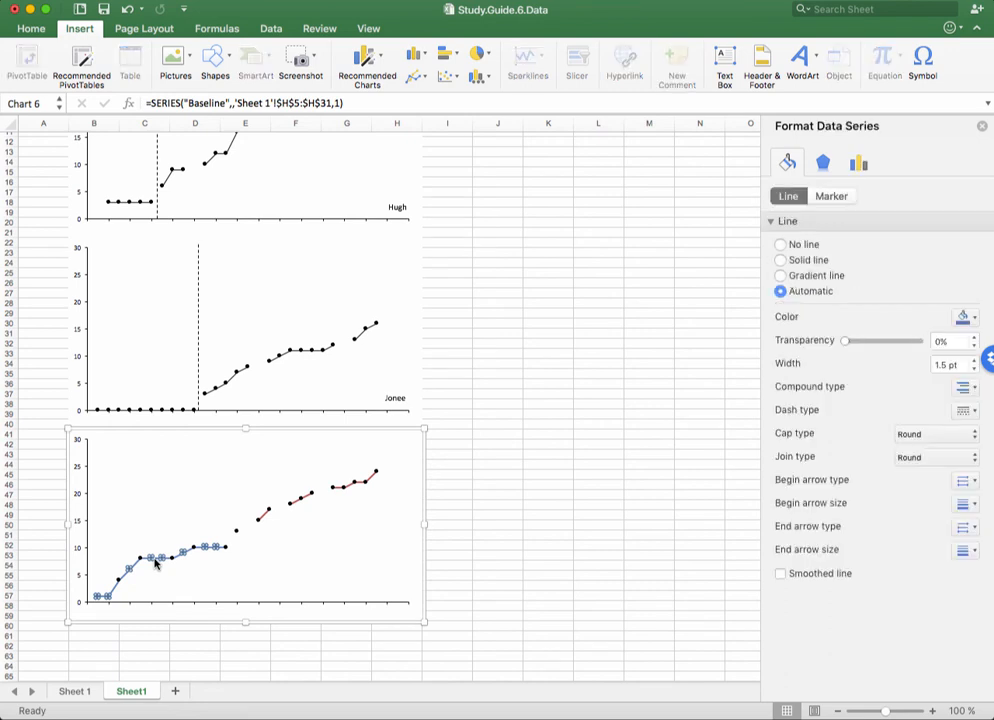
click(781, 260)
click(946, 365)
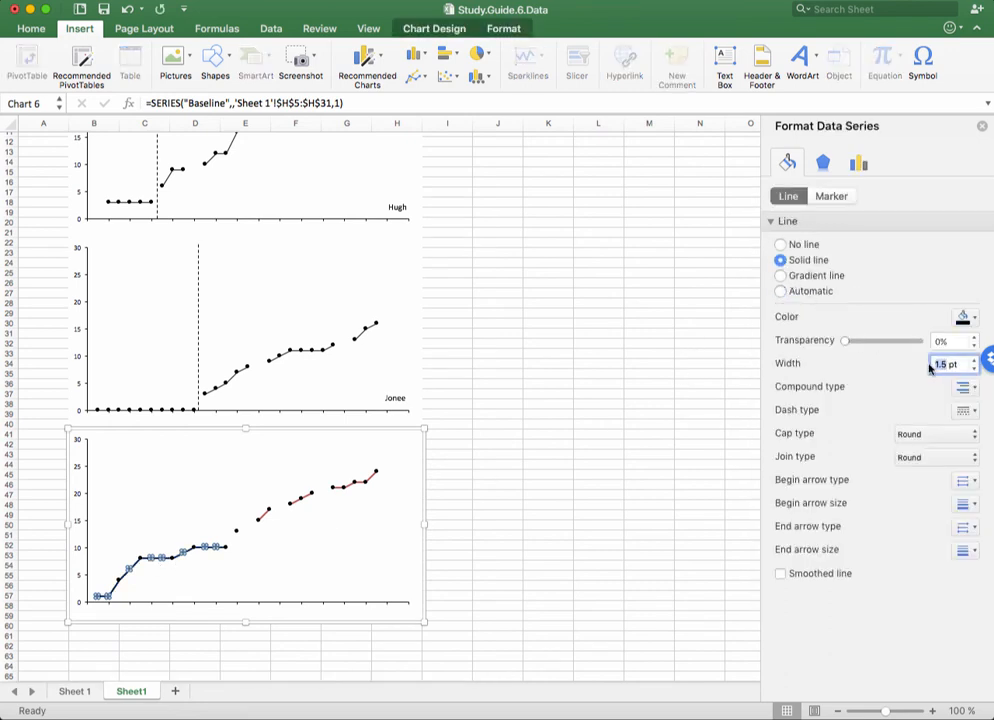
text(1)
key(Return)
Step: Format the Intervention series line in the bottom chart as a solid black line 1 pt wide
click(300, 503)
right_click(300, 503)
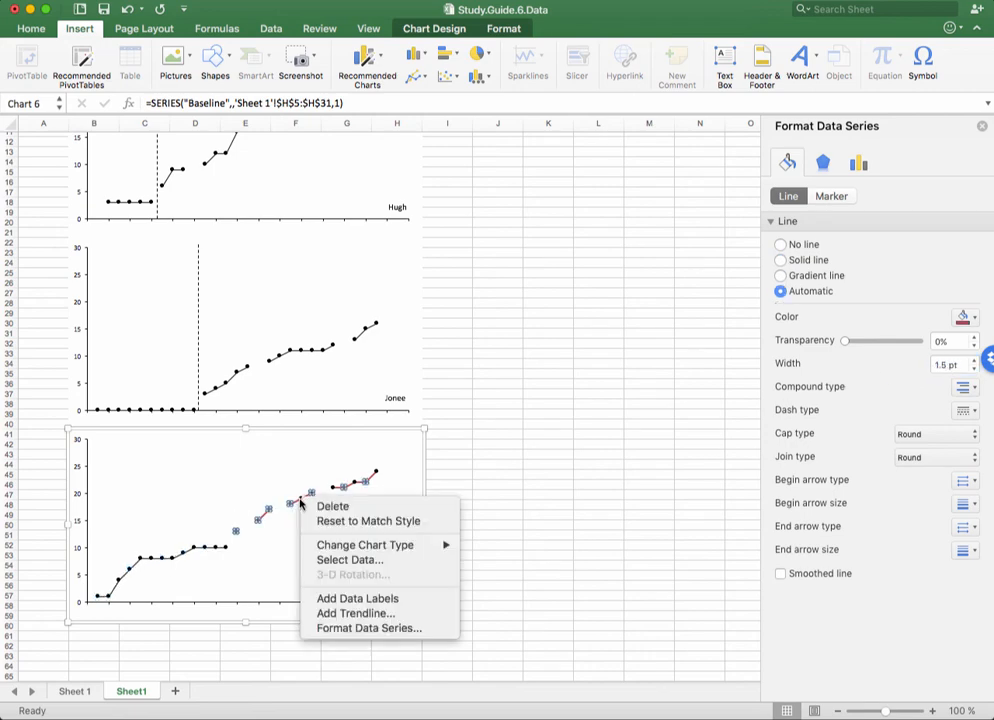
click(347, 629)
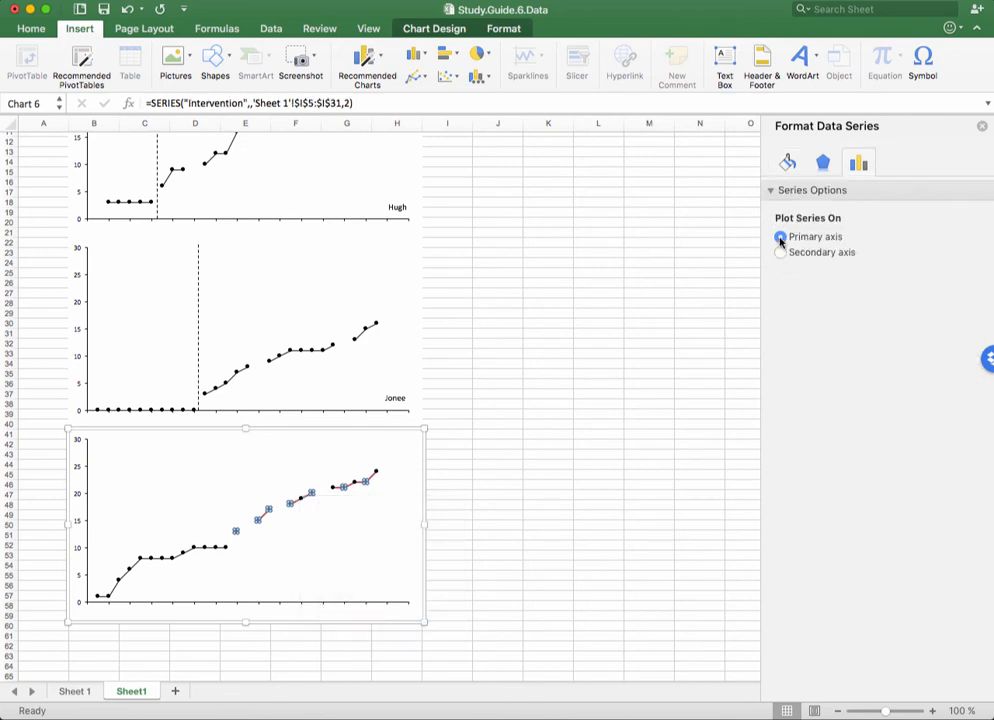
click(787, 164)
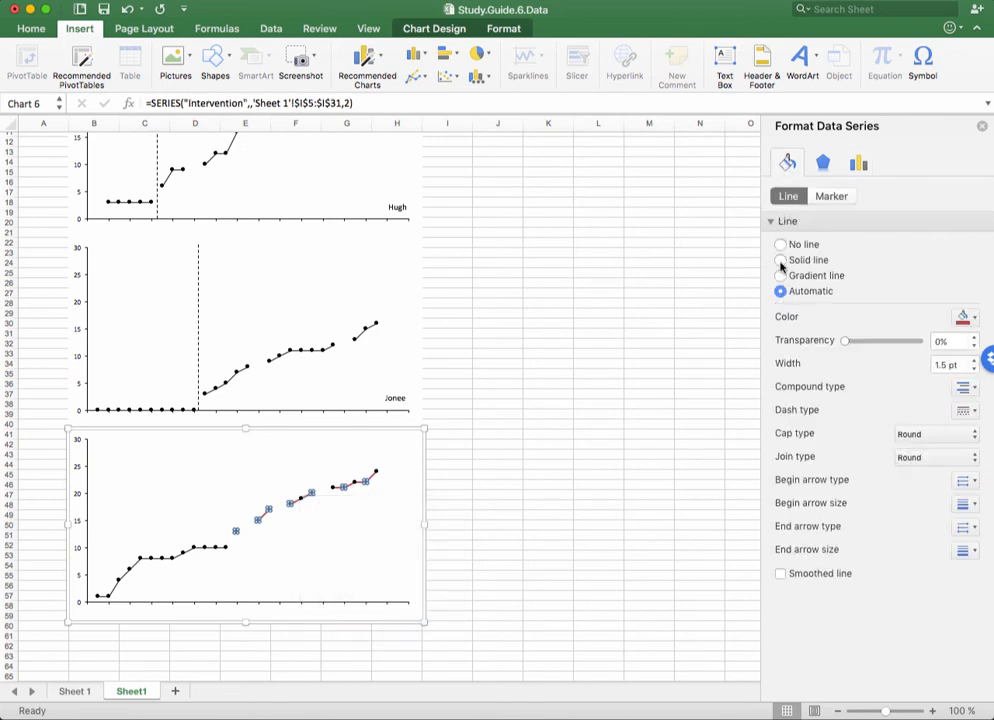
click(781, 260)
double_click(938, 365)
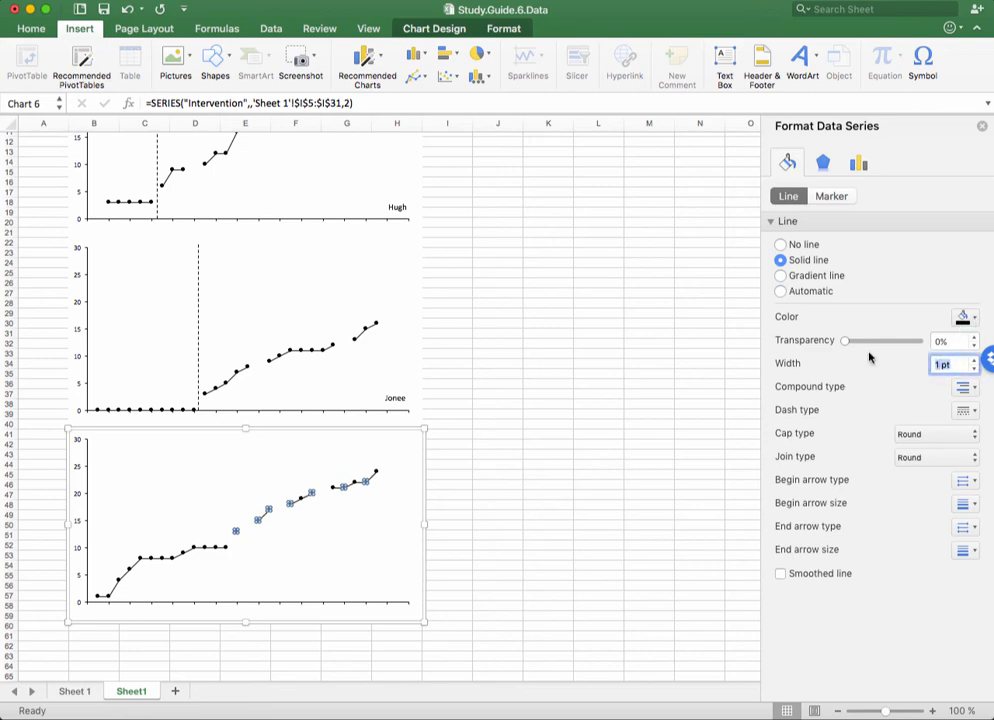
click(557, 524)
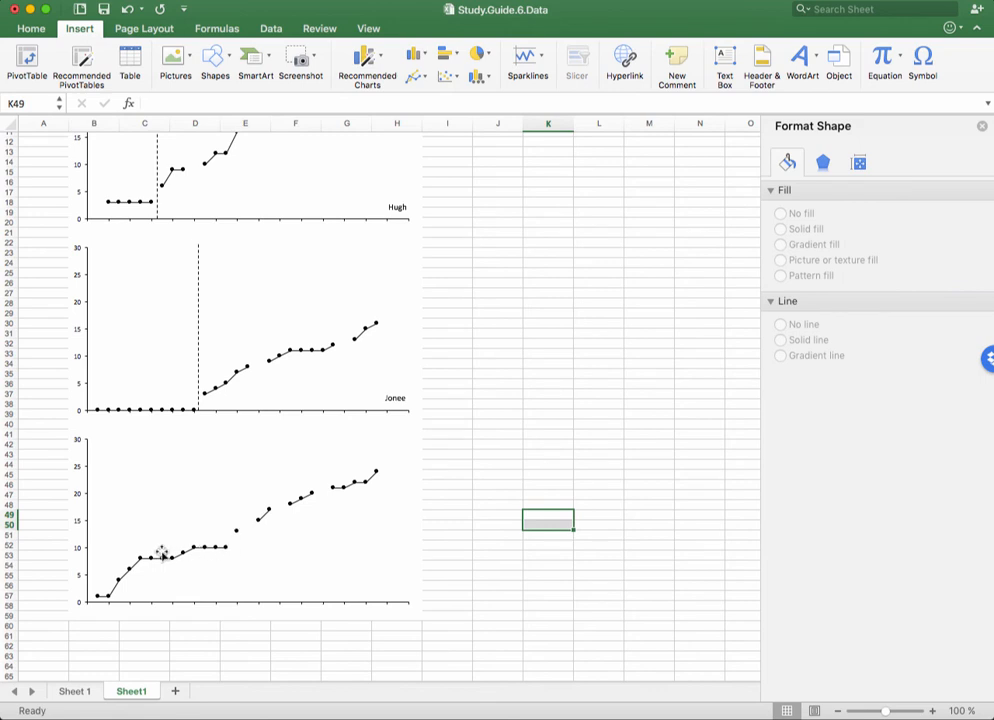
Step: Try to copy the dashed phase-change line from the middle chart and paste it into the bottom chart's plot area
click(198, 343)
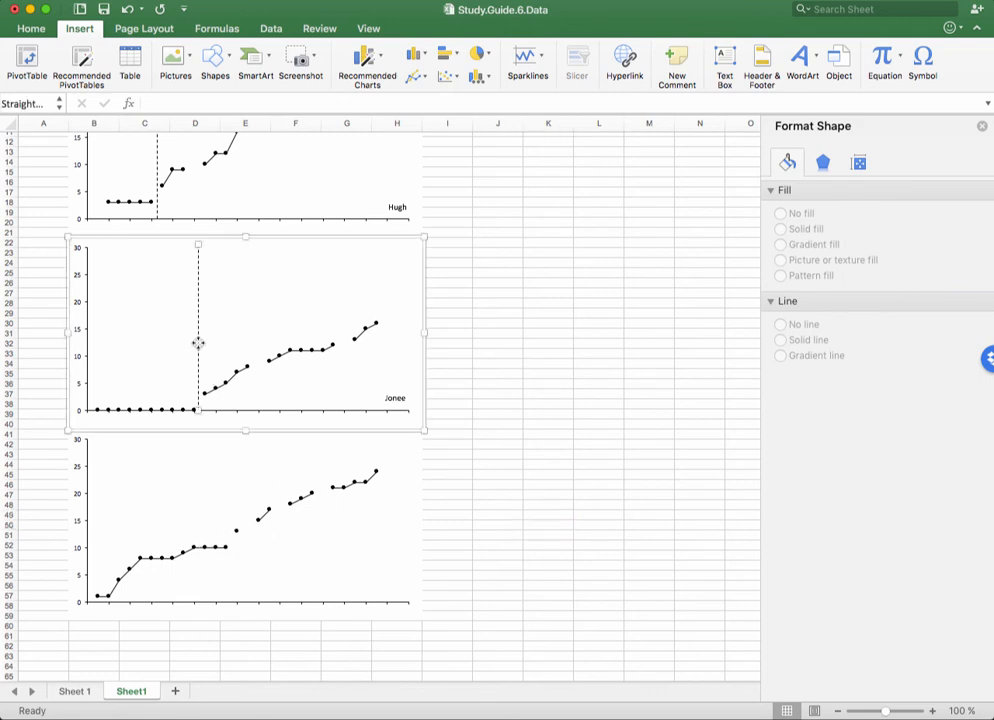
right_click(198, 345)
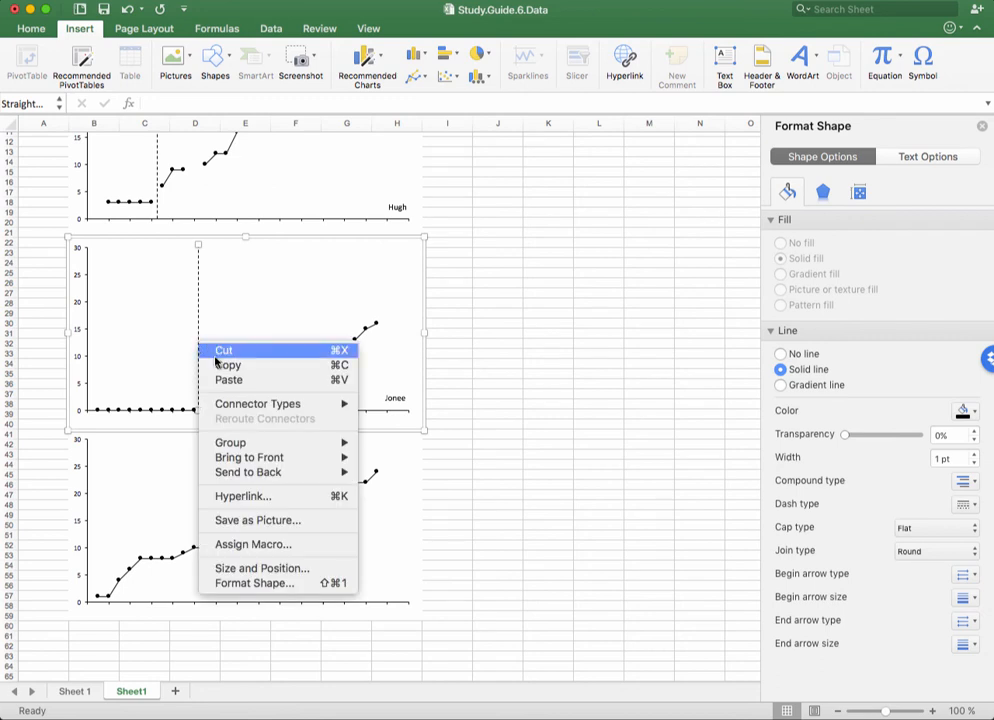
click(218, 366)
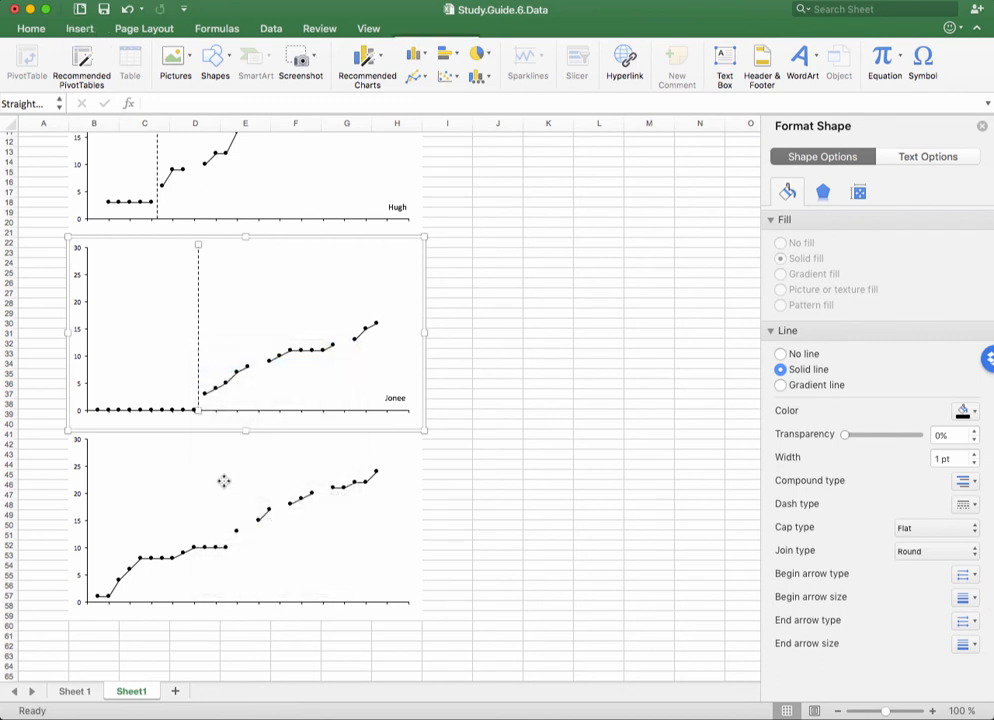
right_click(223, 482)
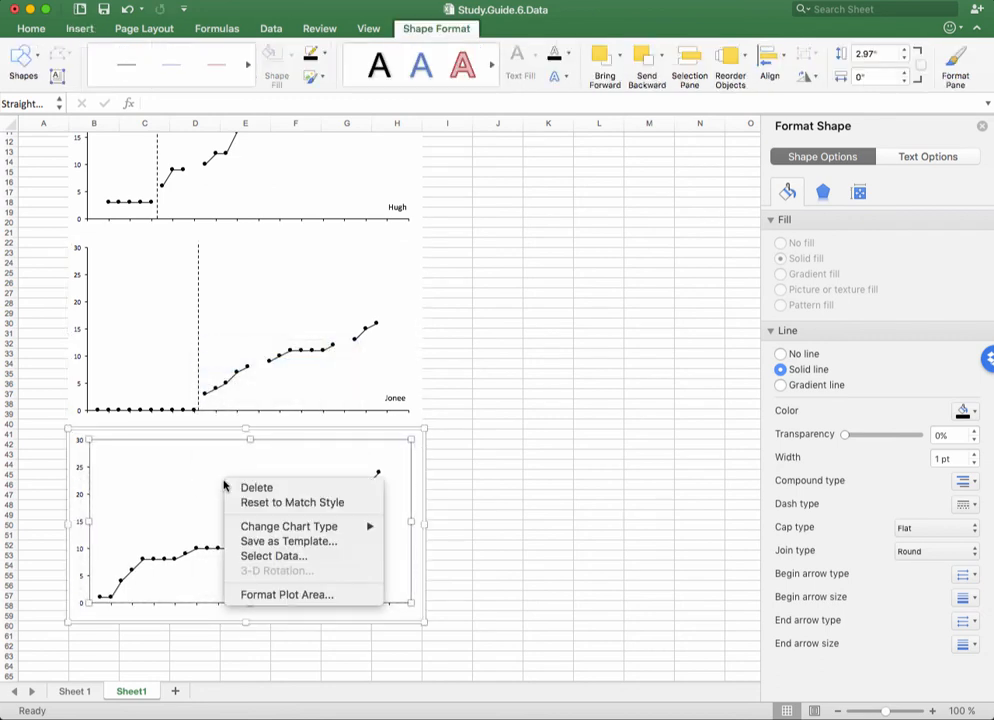
click(127, 8)
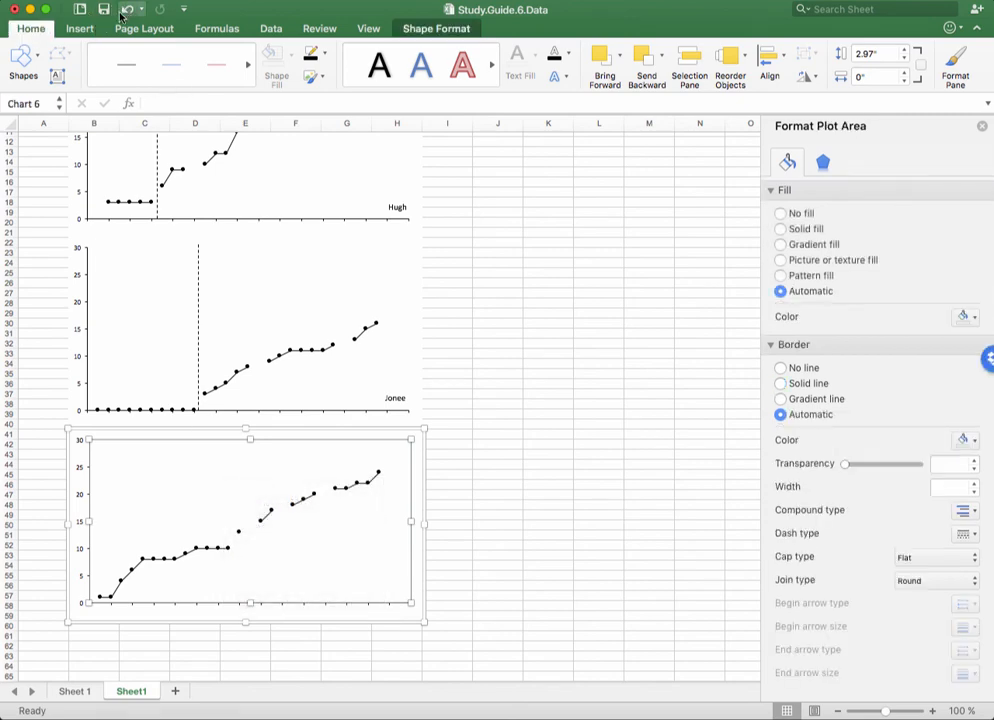
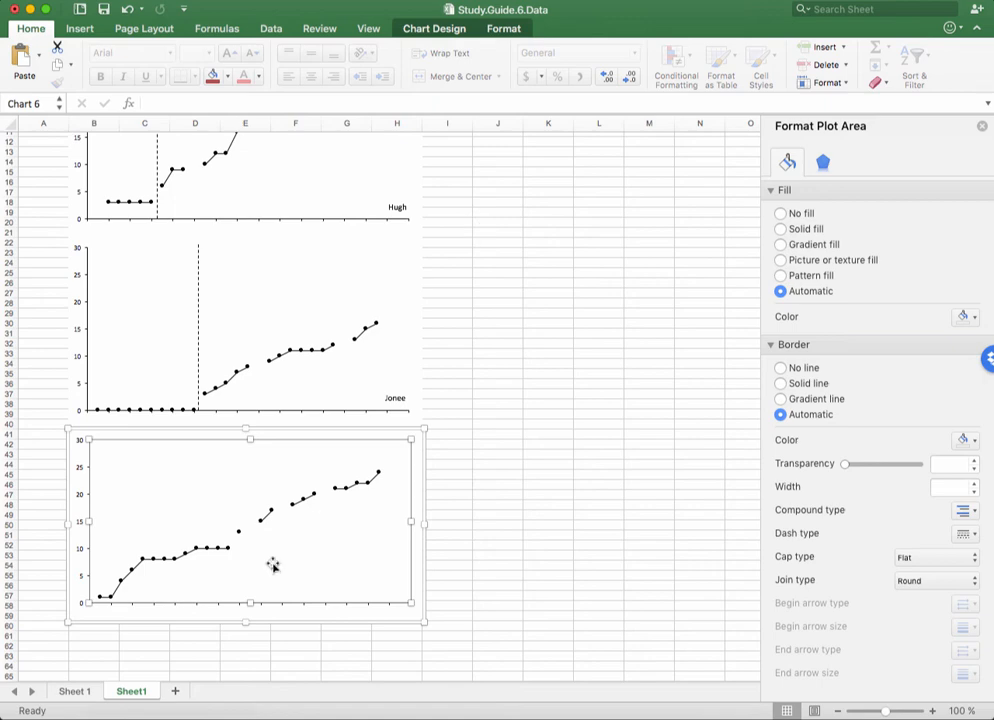
right_click(229, 489)
click(289, 450)
click(533, 437)
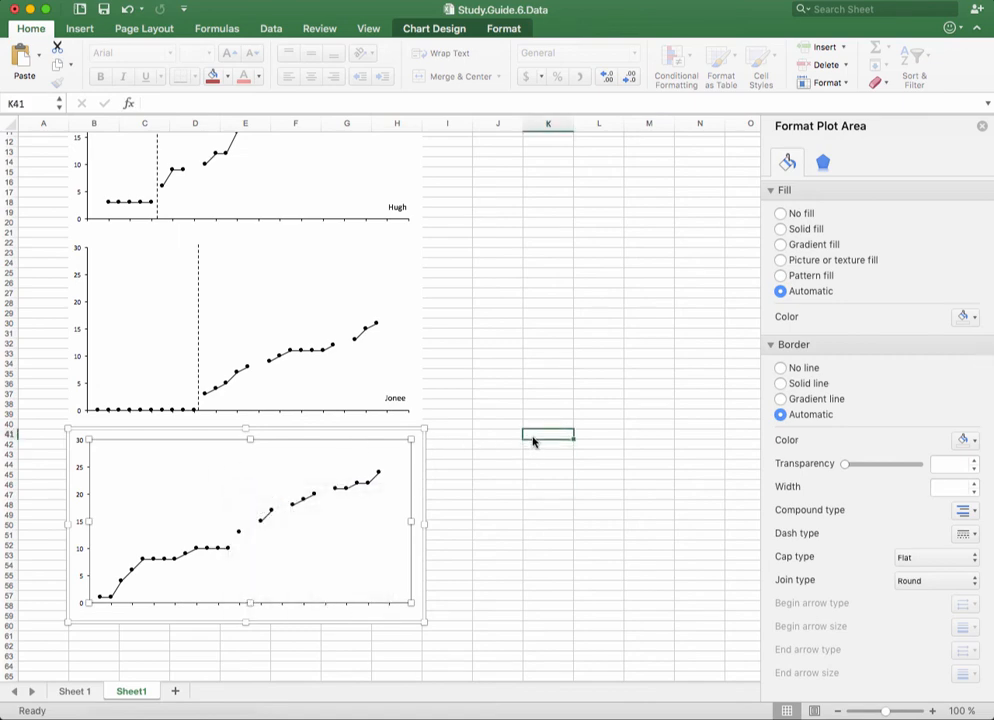
click(497, 374)
Step: Retry copying the middle chart's dashed phase-change line and look for a paste option in the bottom chart
click(198, 316)
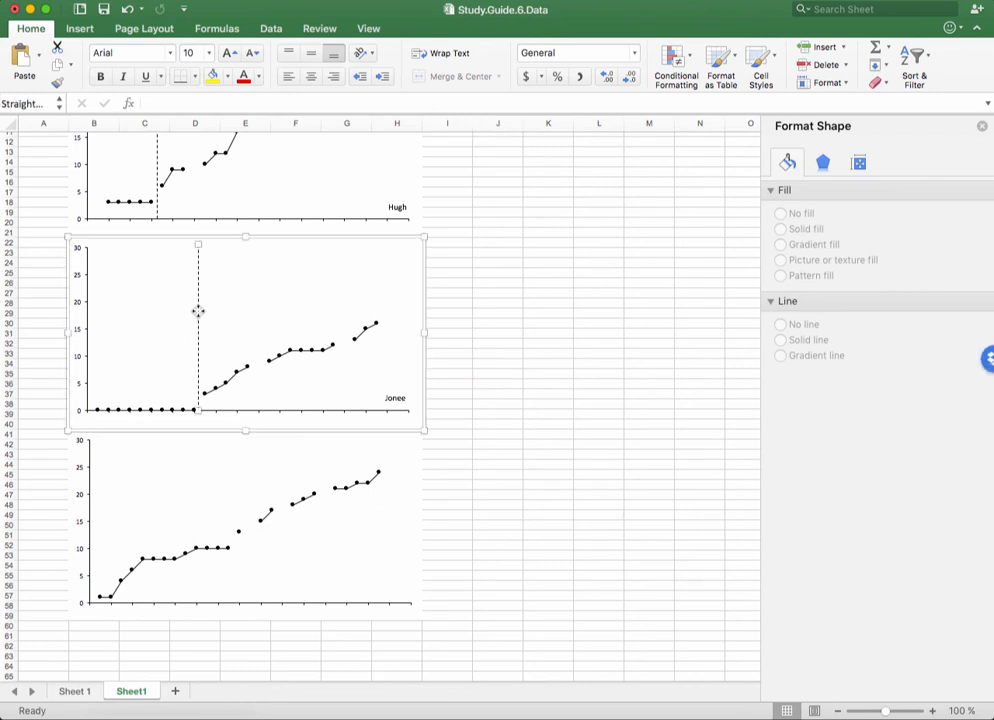
right_click(197, 316)
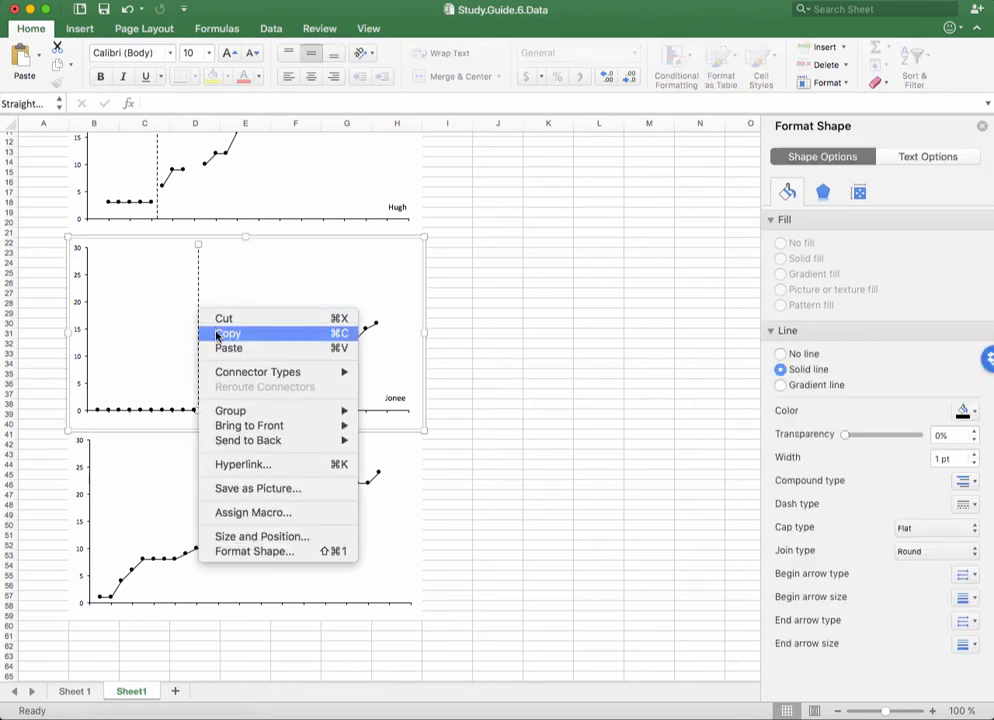
click(217, 333)
click(262, 468)
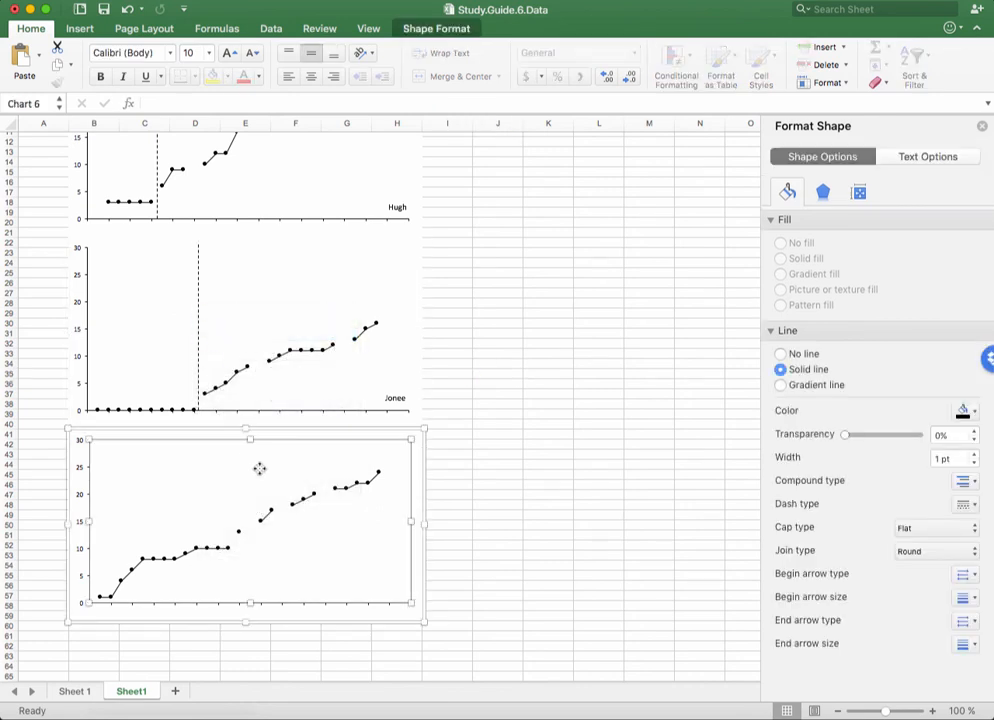
click(231, 473)
right_click(230, 476)
click(600, 449)
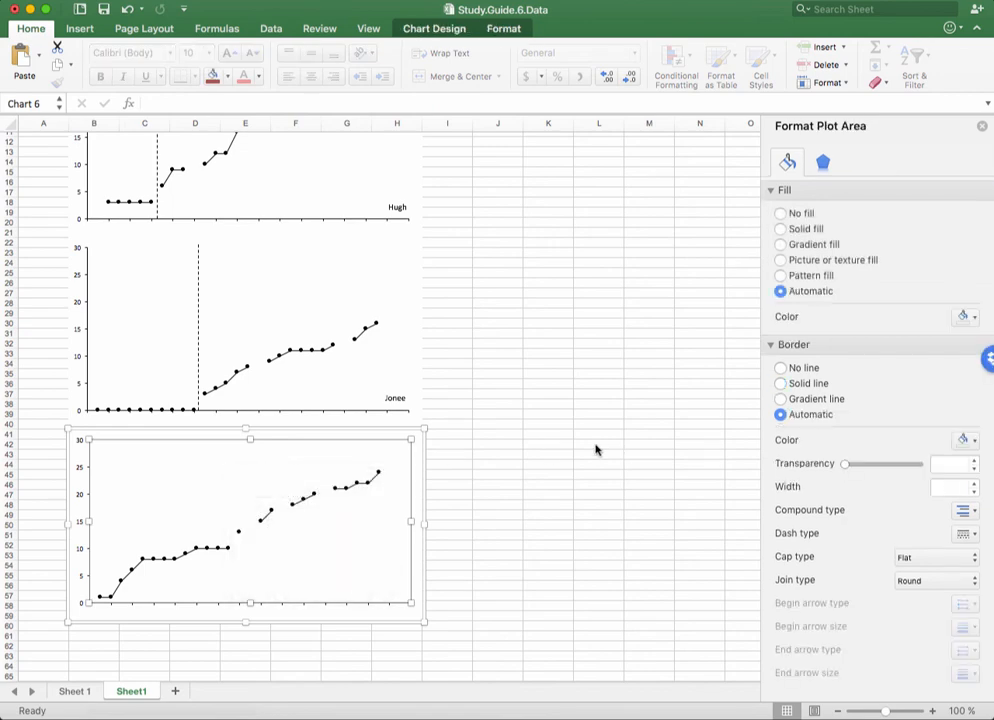
click(595, 447)
click(499, 450)
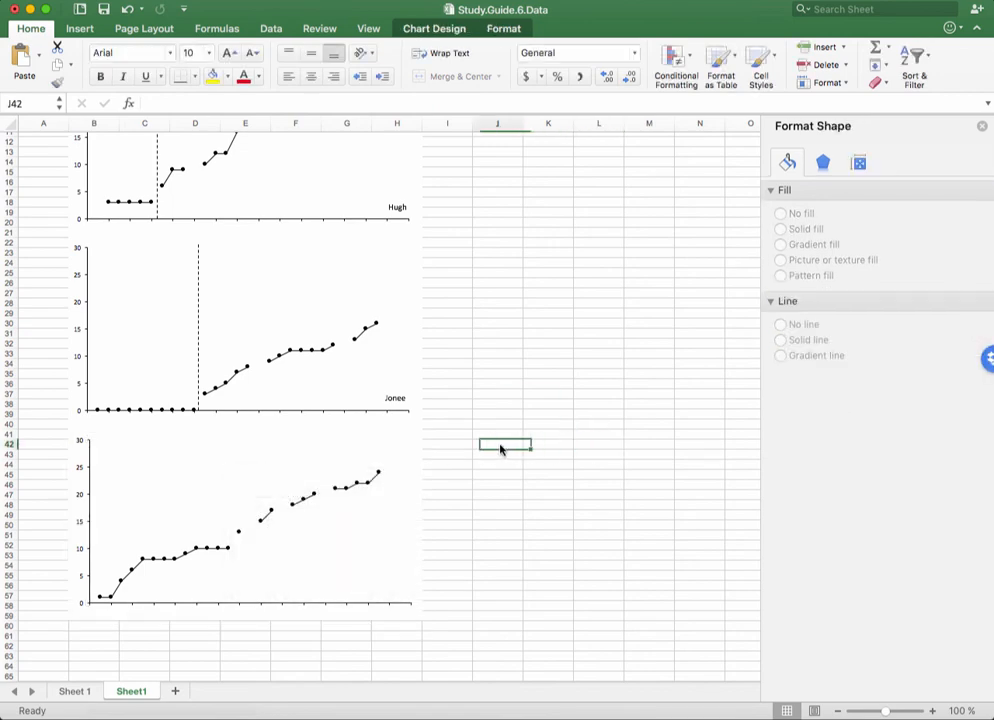
right_click(262, 474)
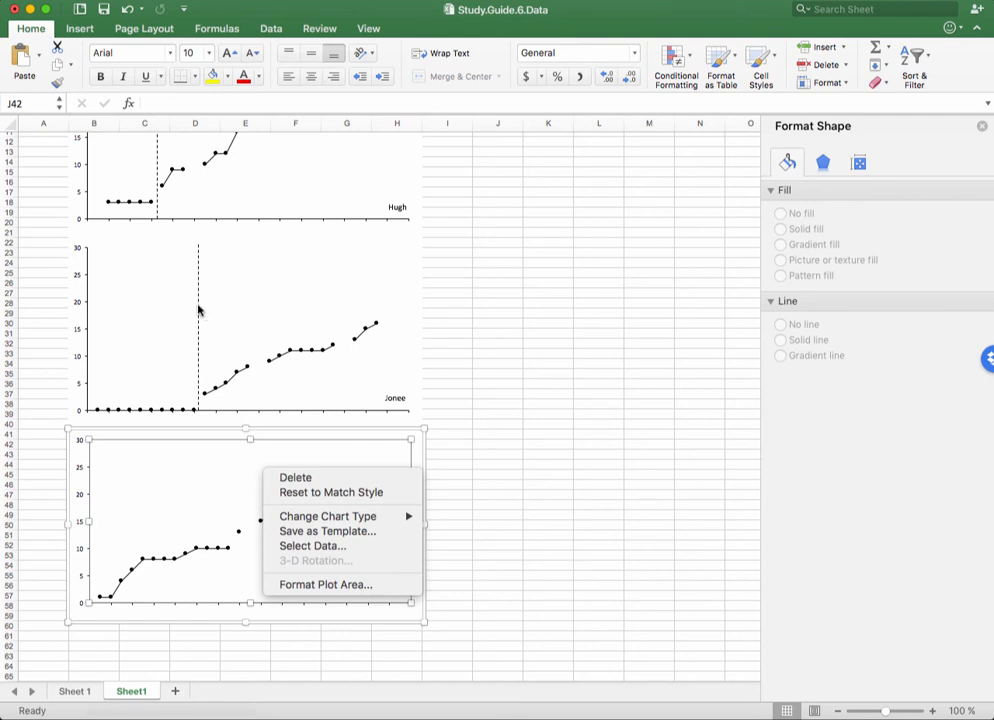
key(Escape)
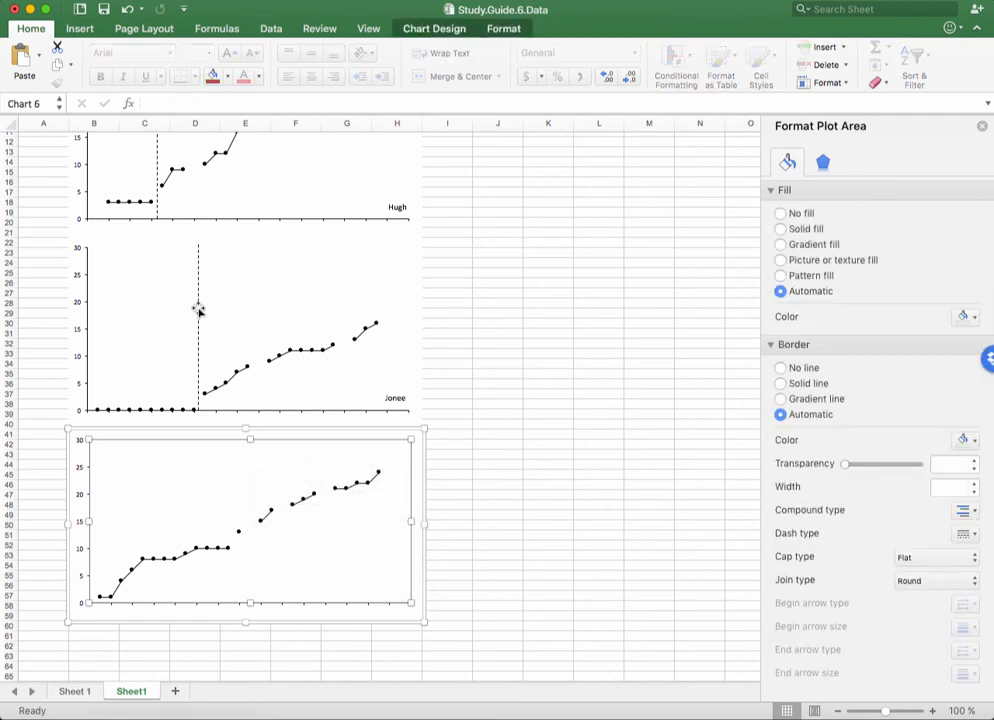
Step: Paste the middle chart's dashed phase-change line into the bottom chart and place it between the baseline and intervention data
click(198, 311)
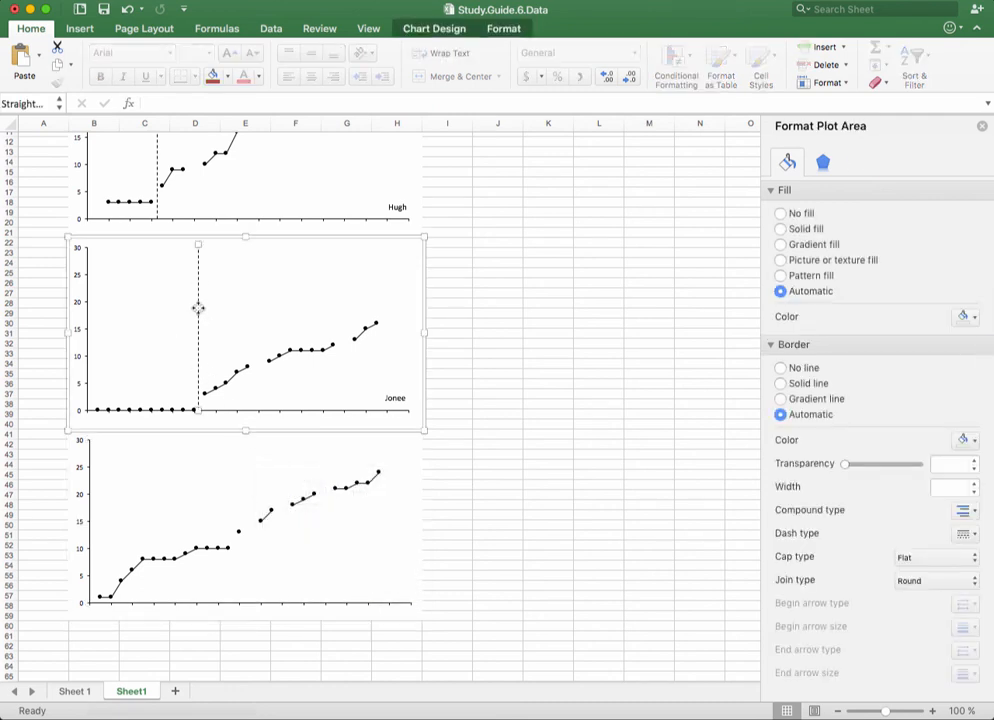
click(224, 457)
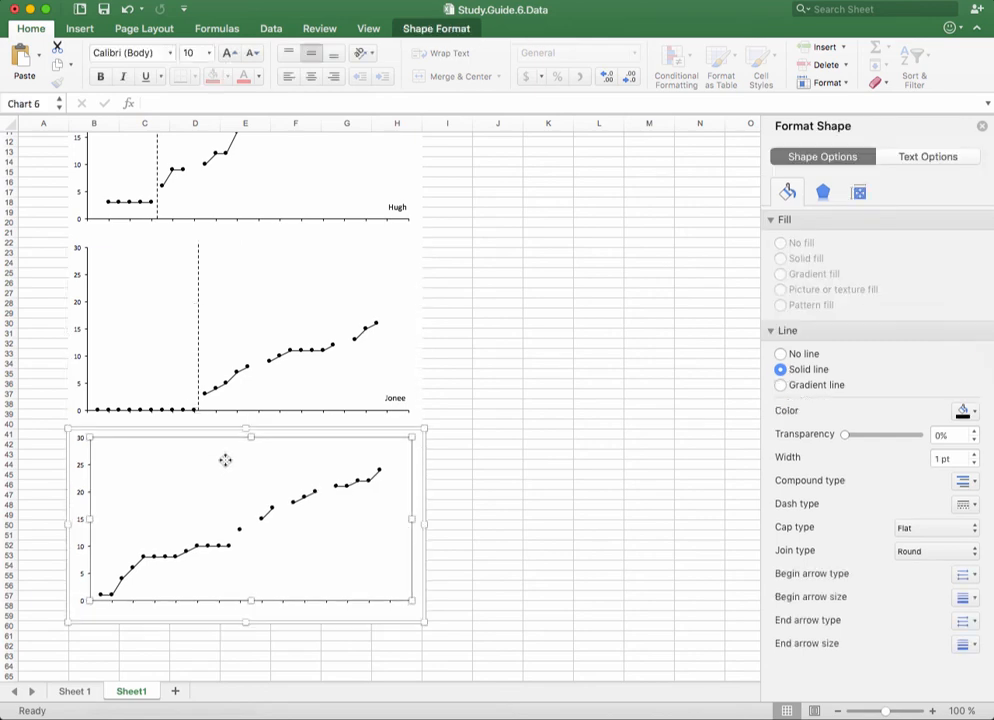
click(128, 11)
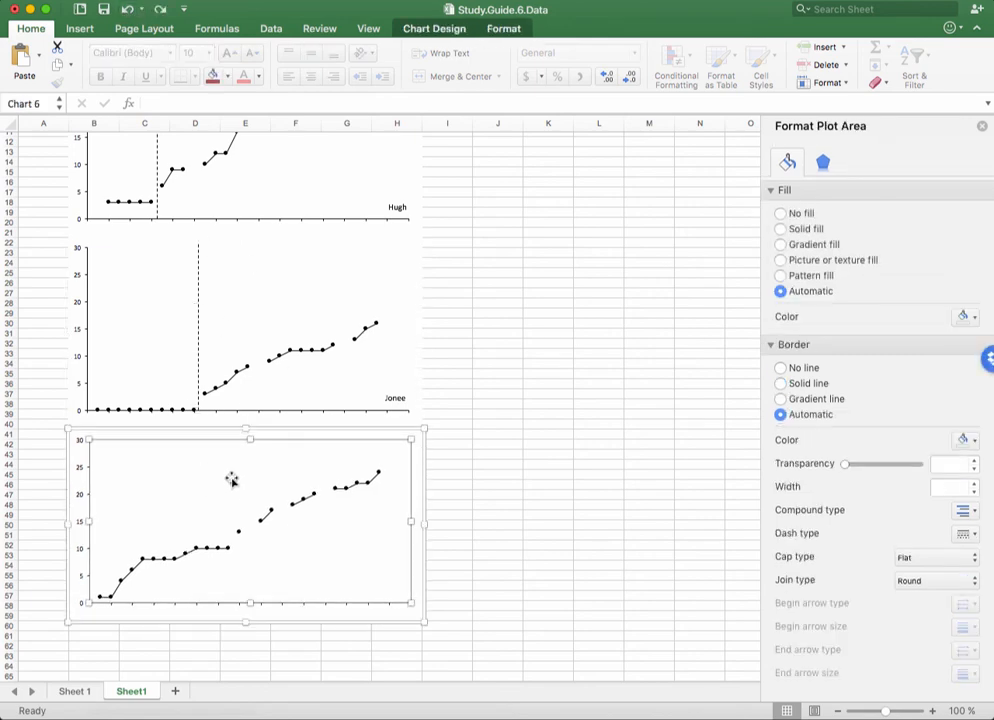
key(cmd+v)
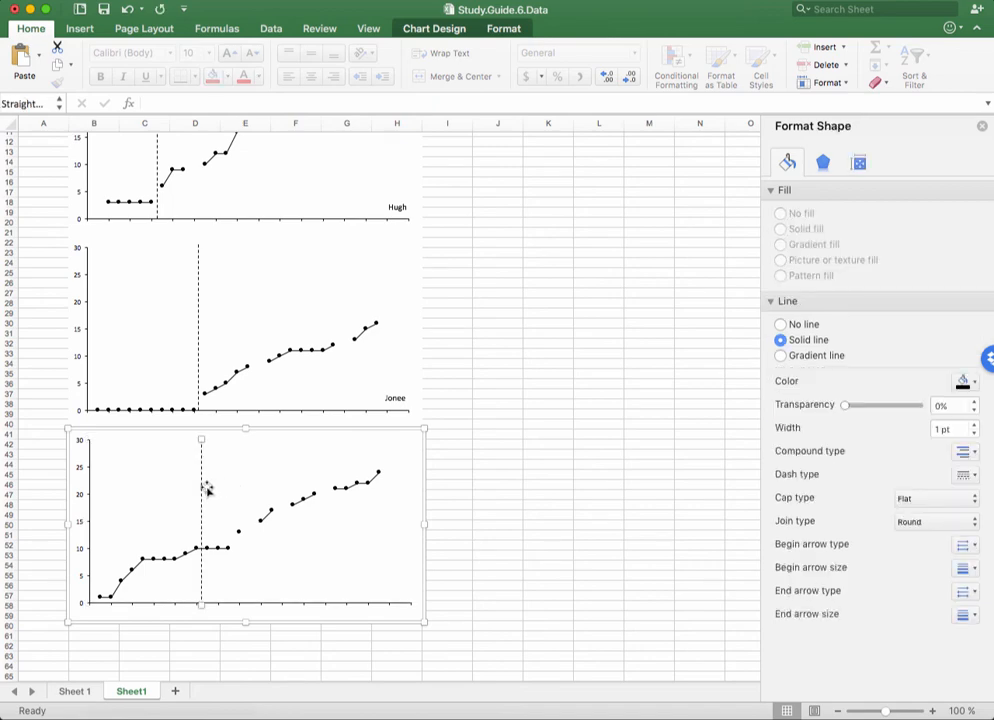
drag(199, 488, 231, 485)
click(579, 435)
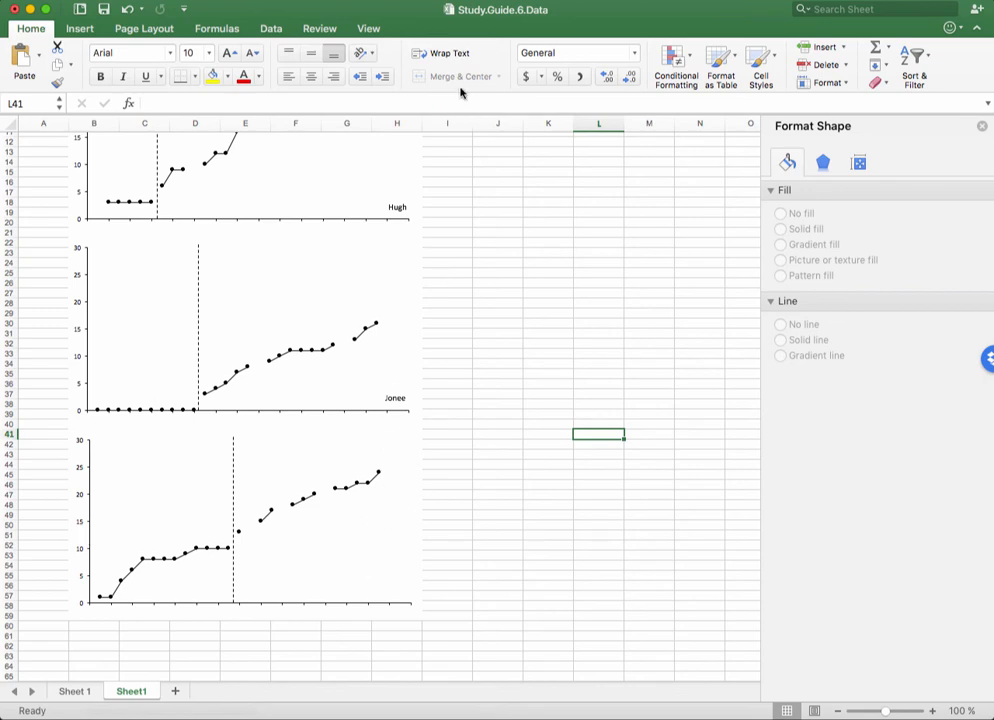
Step: Insert a text box near the lower-right corner of the bottom chart's plot area
click(79, 29)
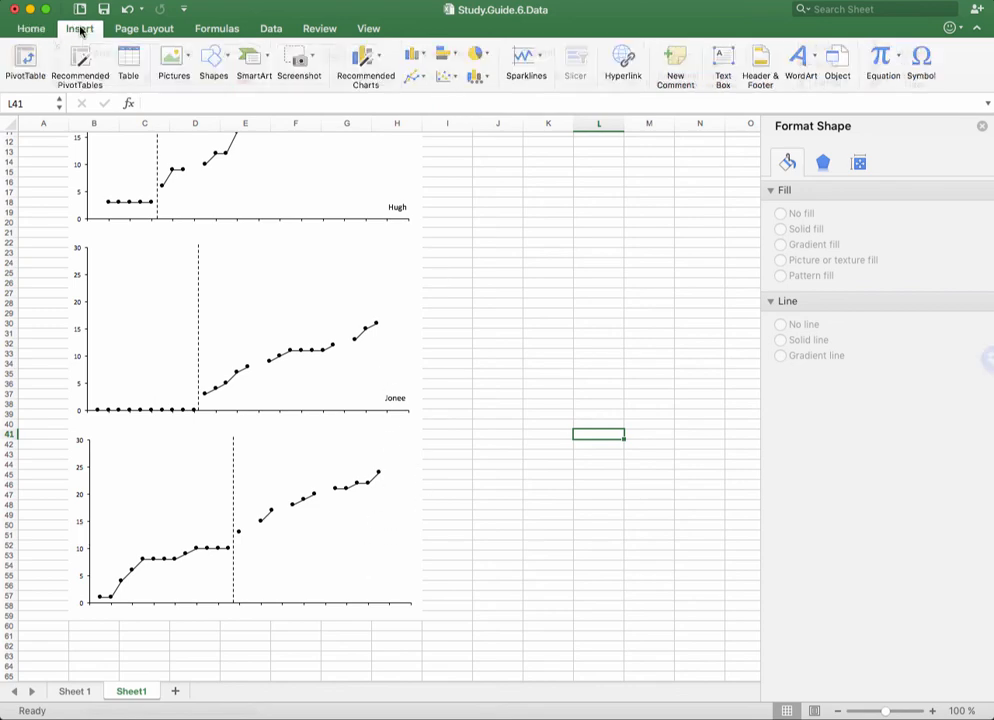
click(80, 30)
click(80, 30)
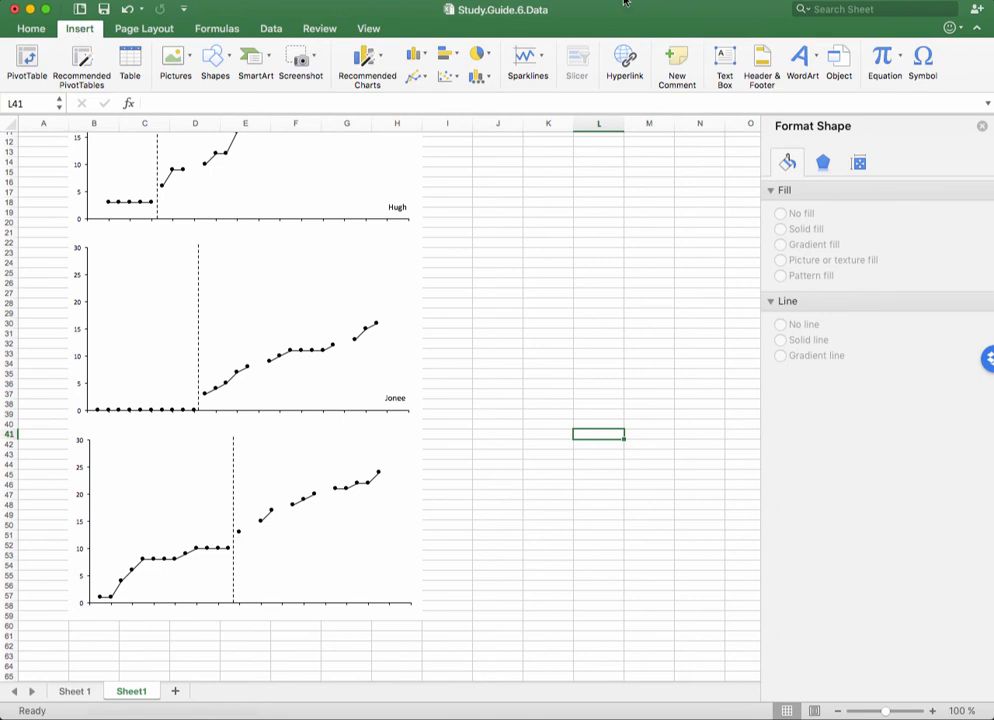
click(724, 62)
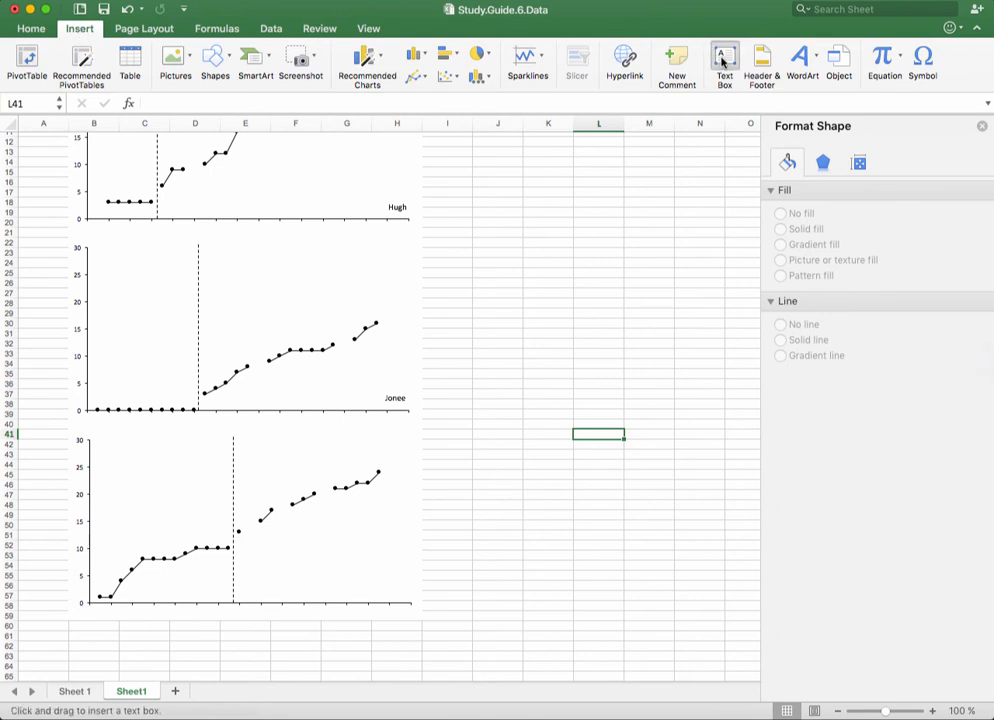
click(350, 562)
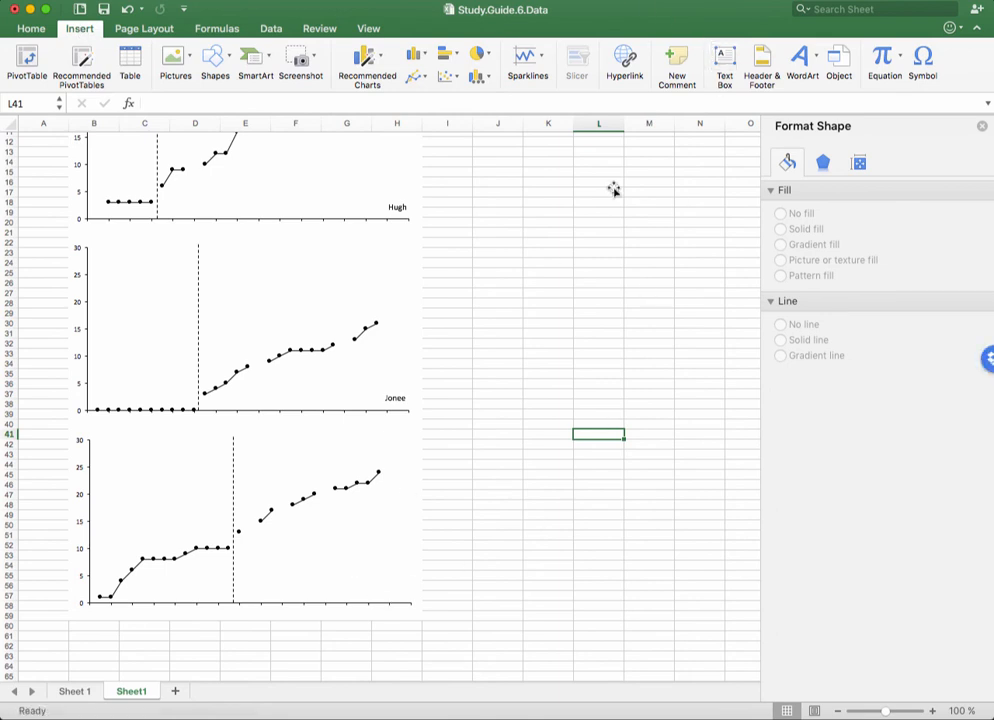
click(724, 62)
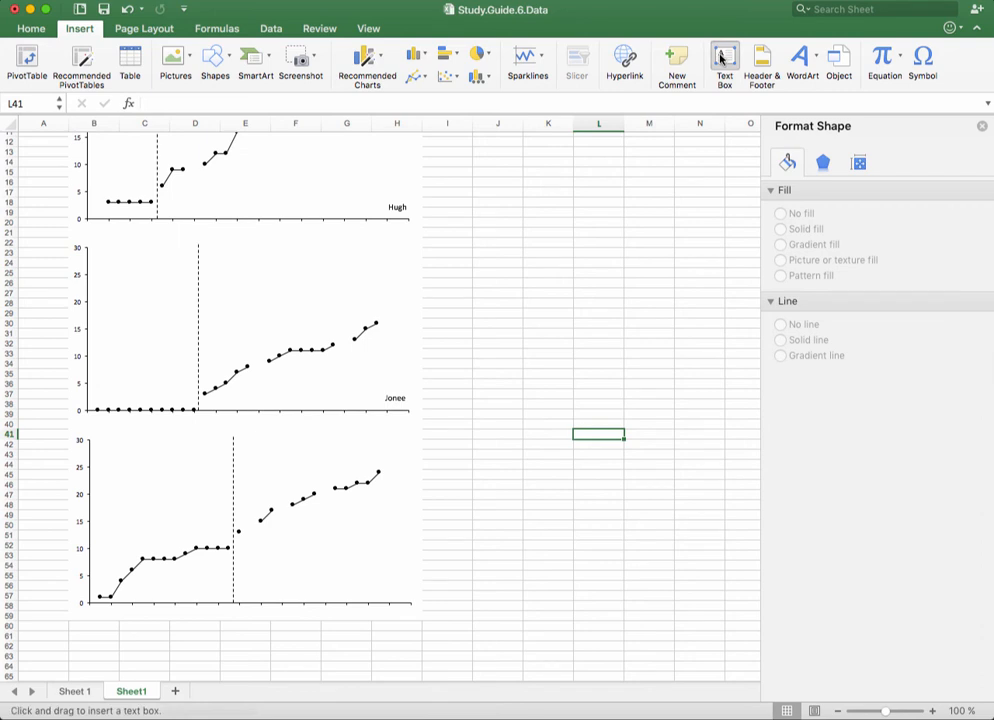
click(376, 574)
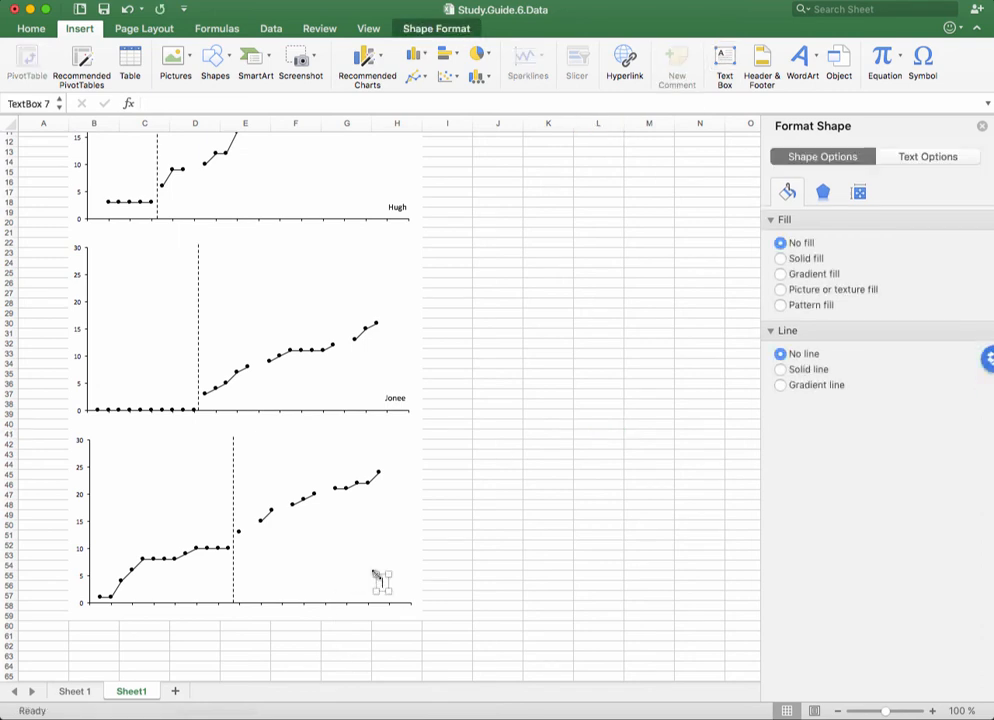
Step: Enter the participant's name in the bottom chart's text box and position it just above the right end of the horizontal axis
text(Jose)
key(BackSpace)
key(BackSpace)
key(BackSpace)
key(BackSpace)
text(Jose)
drag(384, 578, 391, 581)
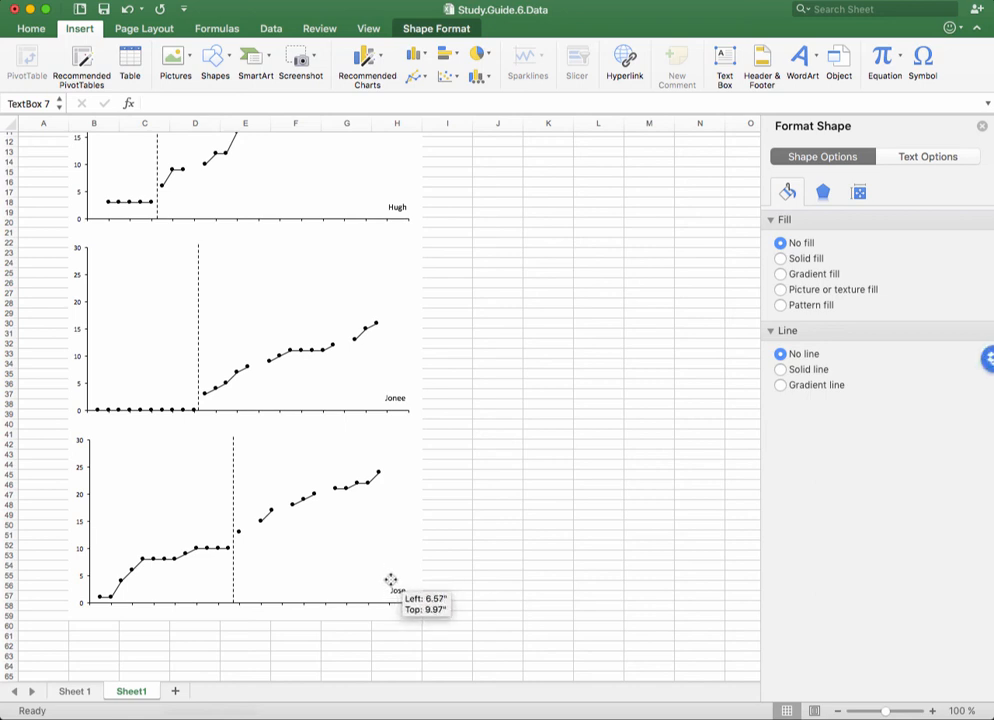
click(493, 567)
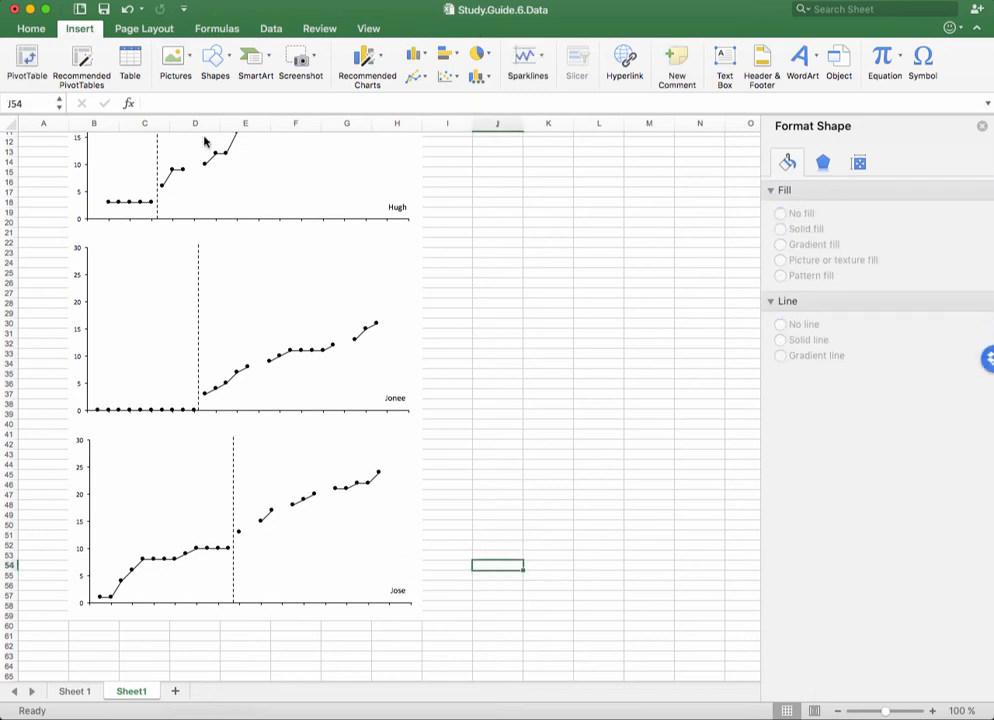
Step: Give the bottom chart's horizontal axis labels a solid black text fill so the session numbers show
scroll(240, 370, up, 3)
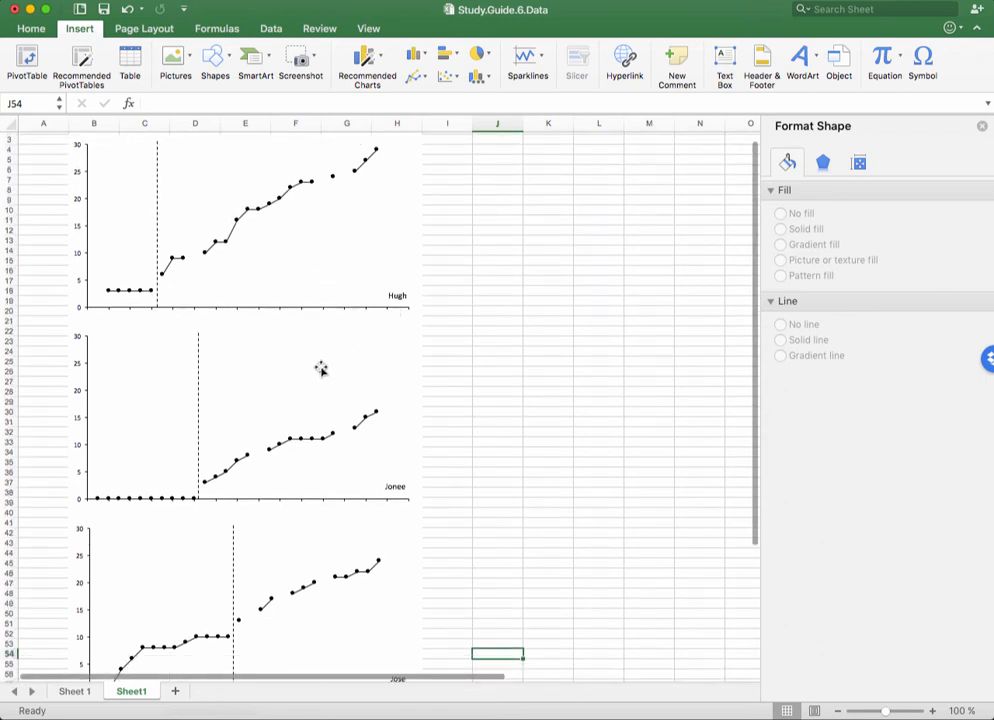
scroll(322, 372, down, 2)
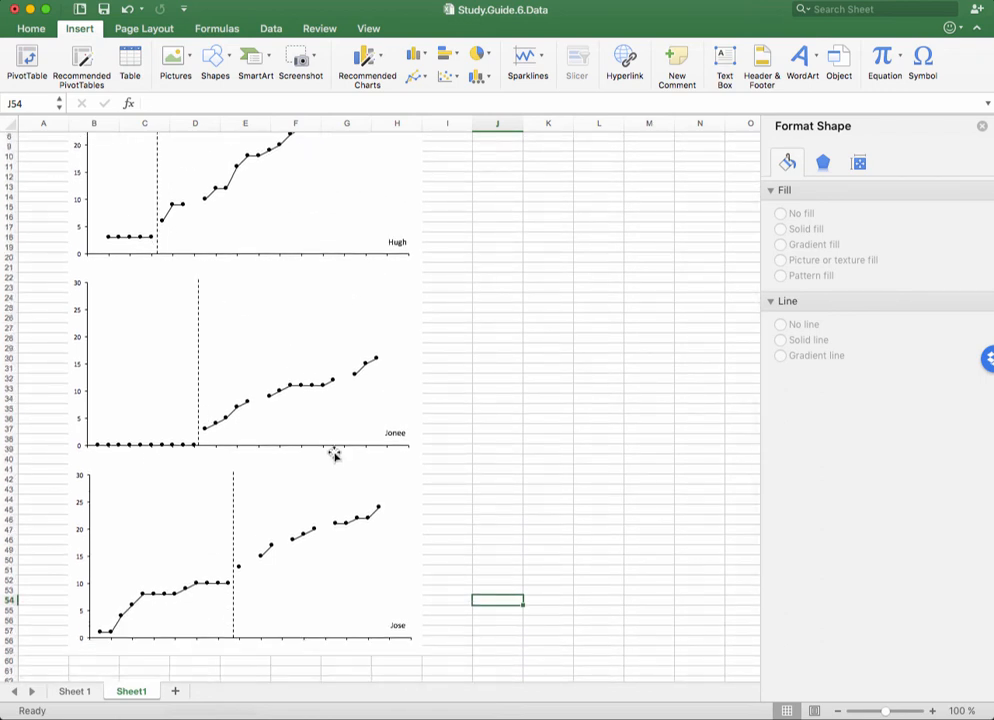
scroll(200, 480, down, 5)
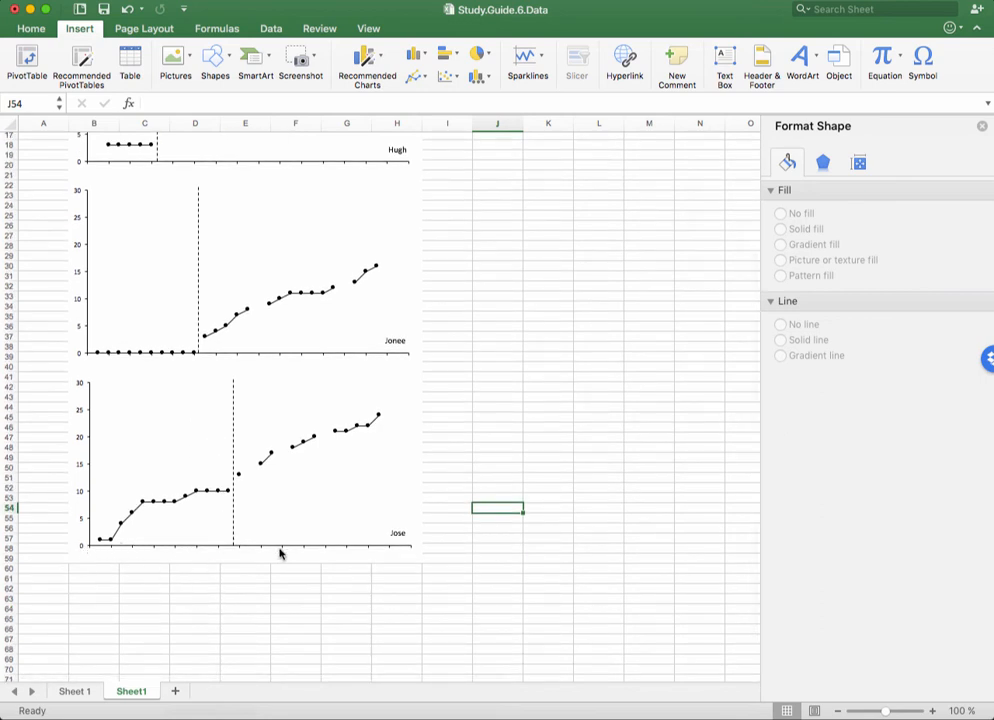
click(282, 554)
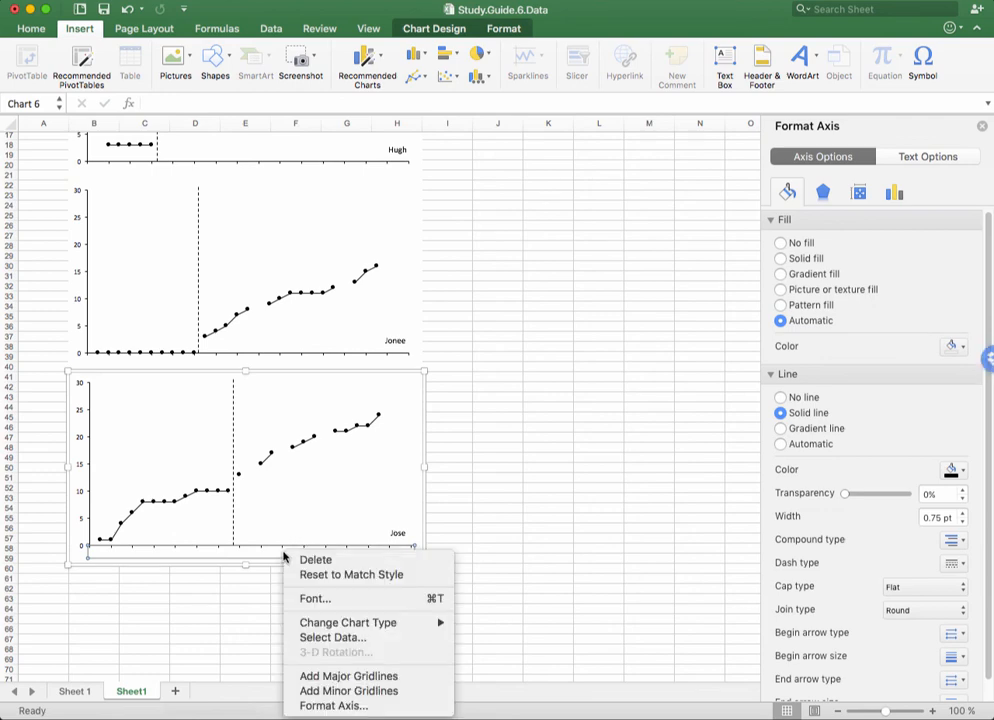
click(323, 705)
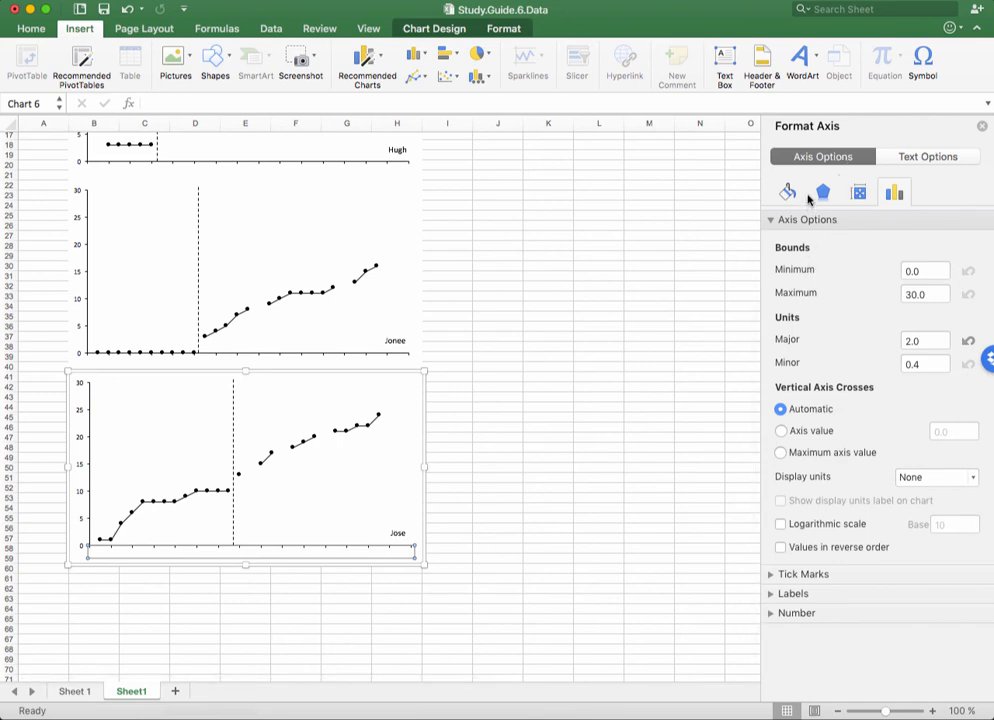
click(931, 159)
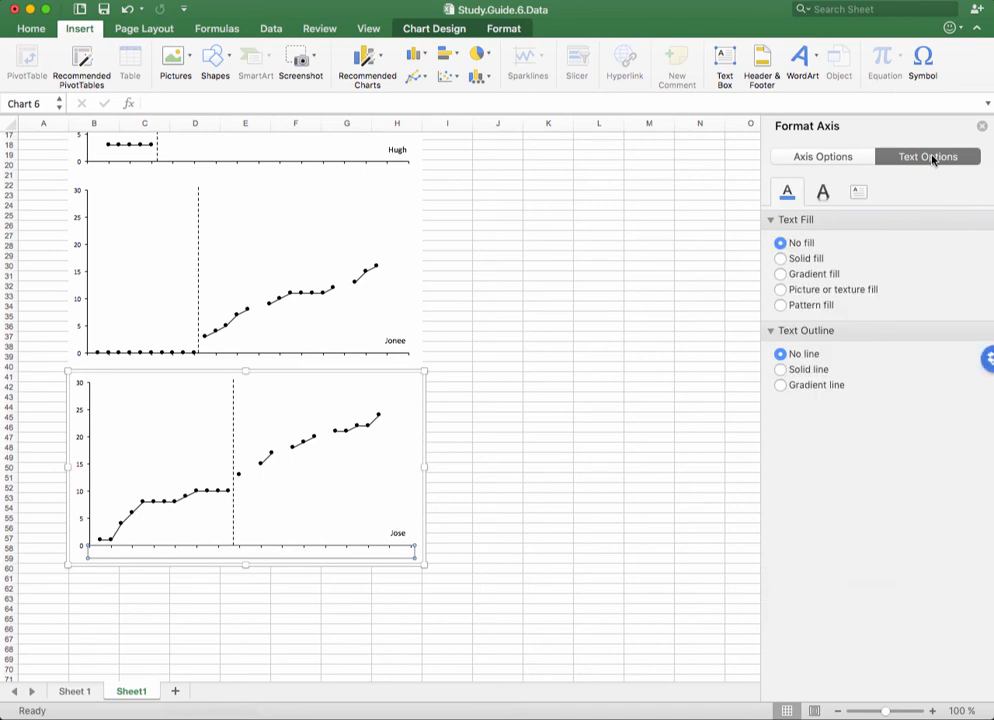
click(780, 258)
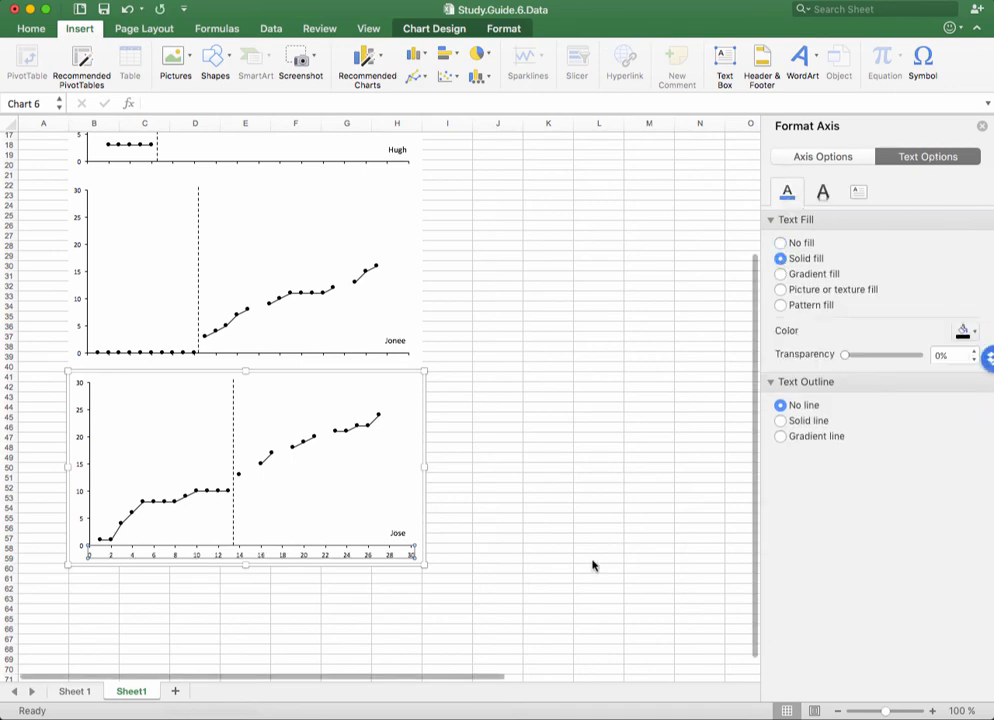
click(566, 530)
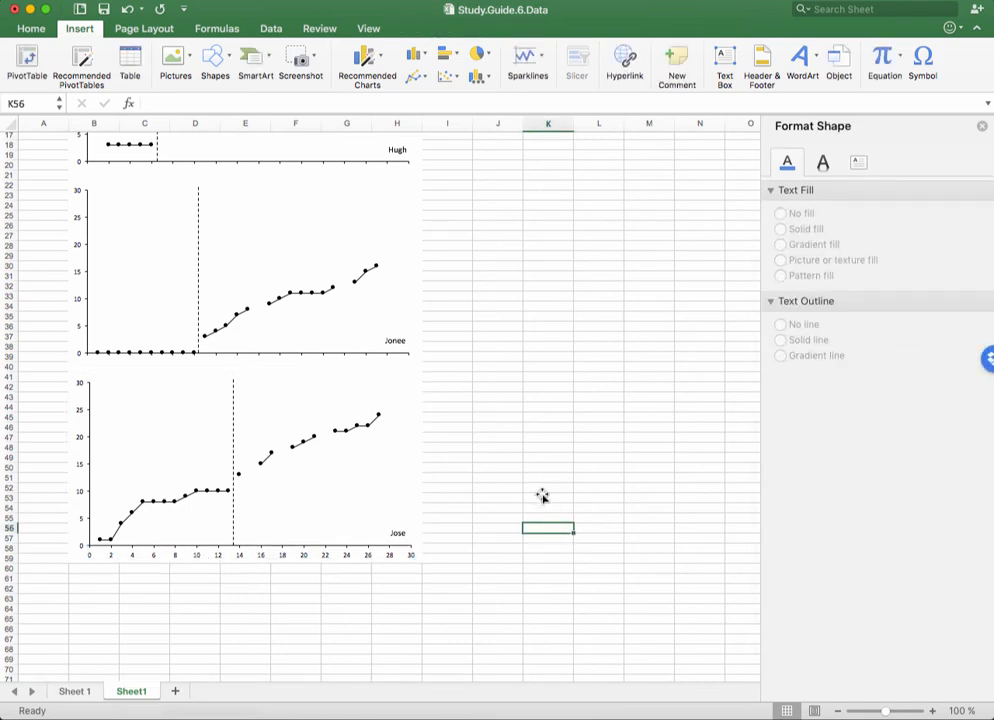
Step: Extend the top chart's dashed phase-change line straight down to the middle chart's upper edge, about 3.49 in tall
scroll(541, 496, up, 5)
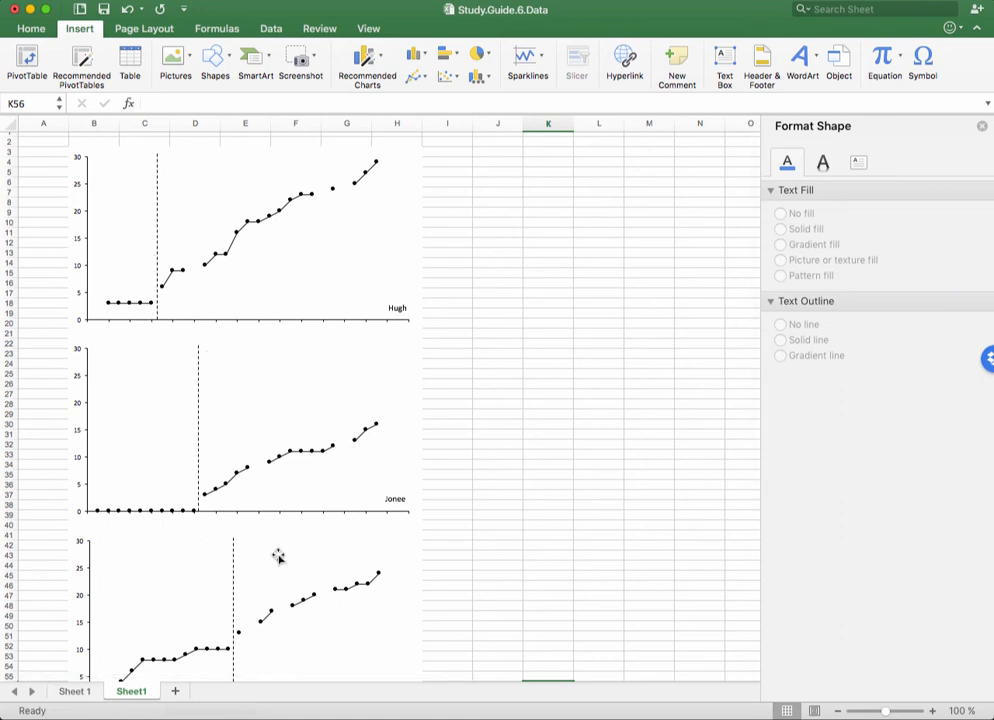
click(156, 231)
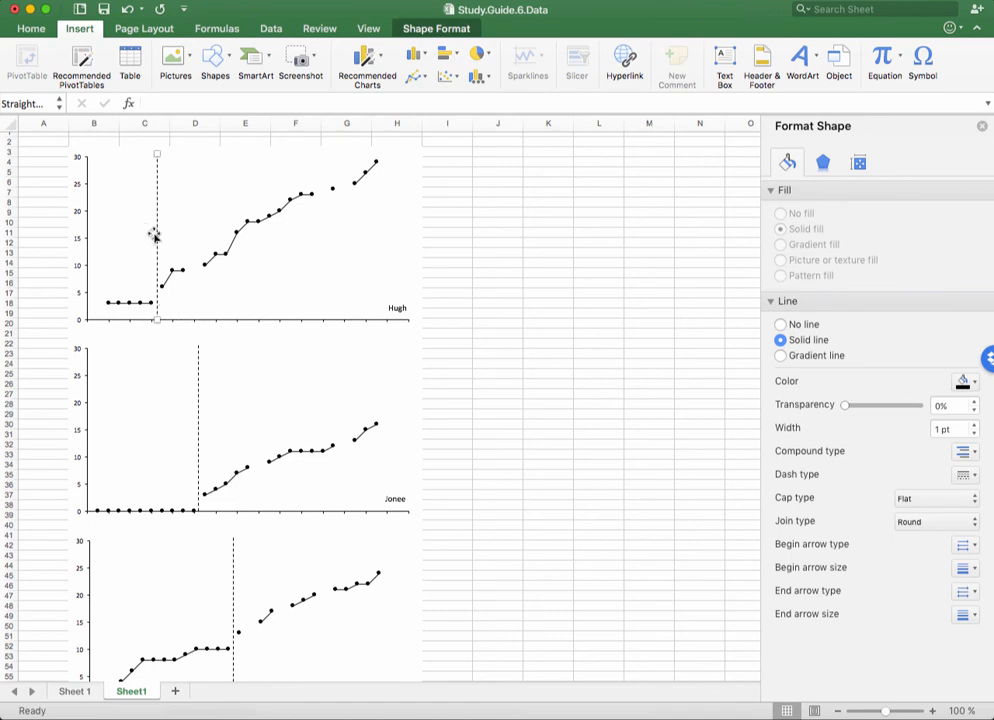
drag(157, 318, 156, 347)
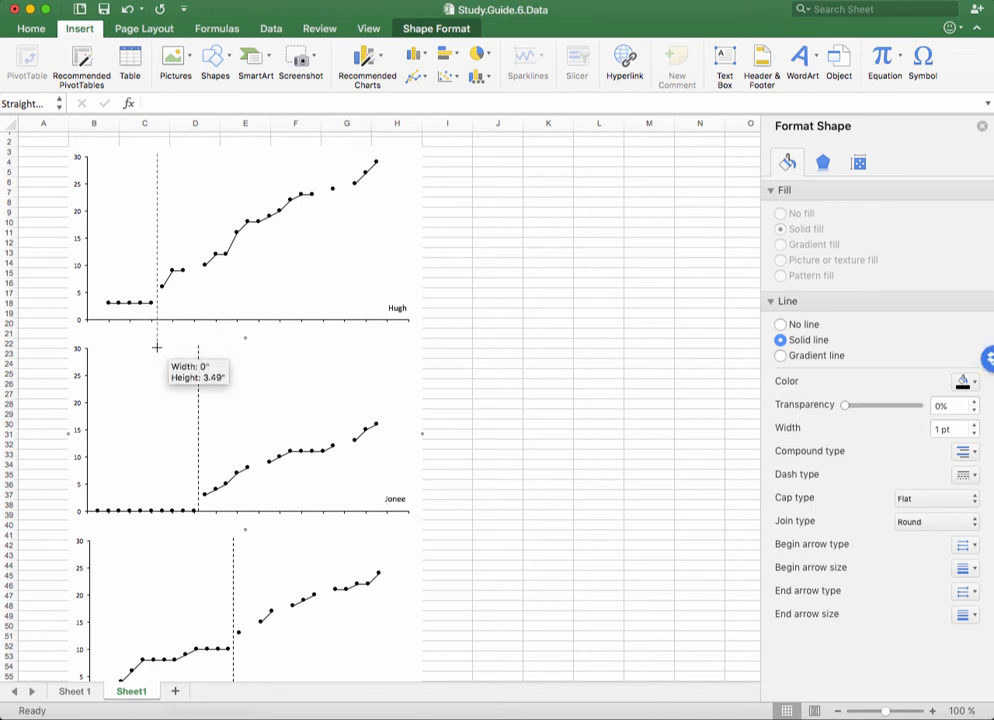
drag(156, 347, 156, 347)
click(598, 330)
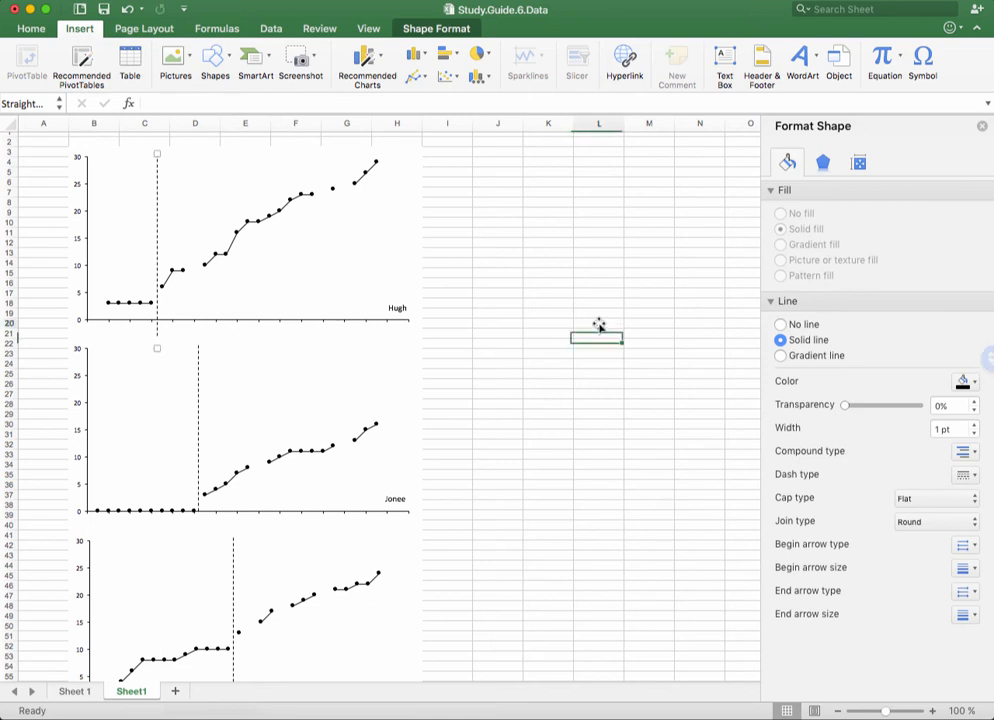
Step: Bring the top chart's dashed phase-change line to the front of the middle chart
click(176, 350)
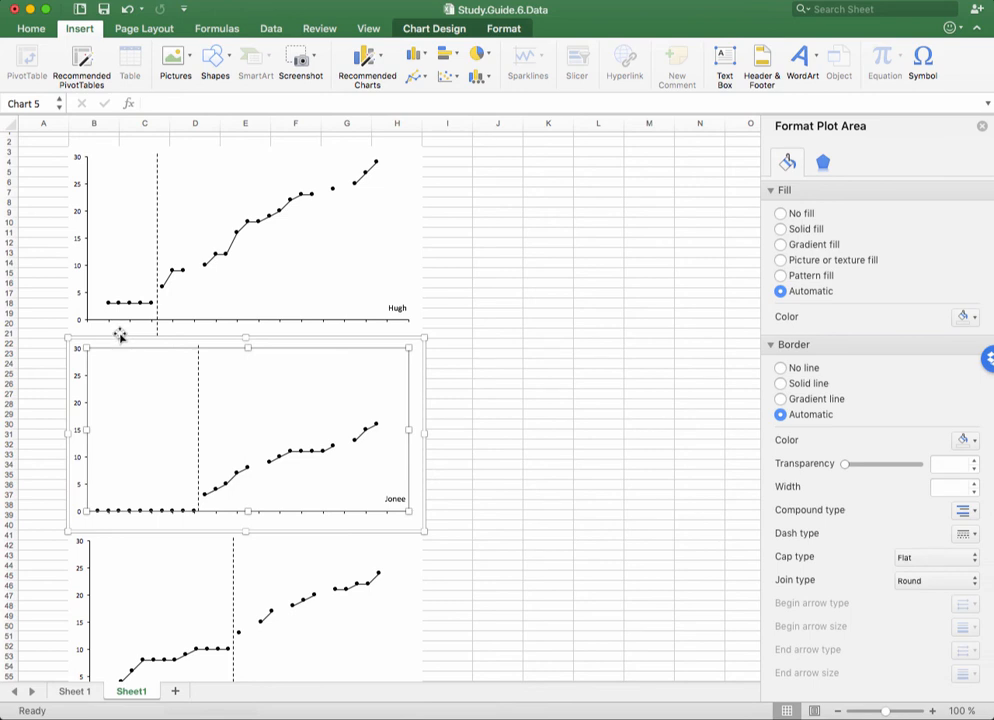
click(156, 236)
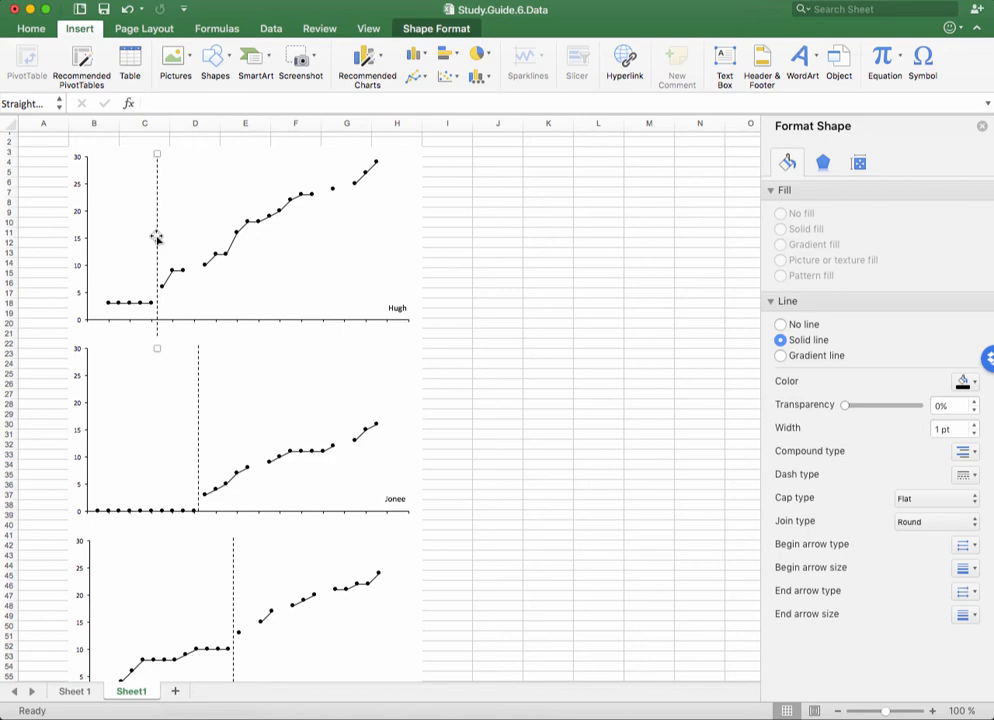
right_click(156, 239)
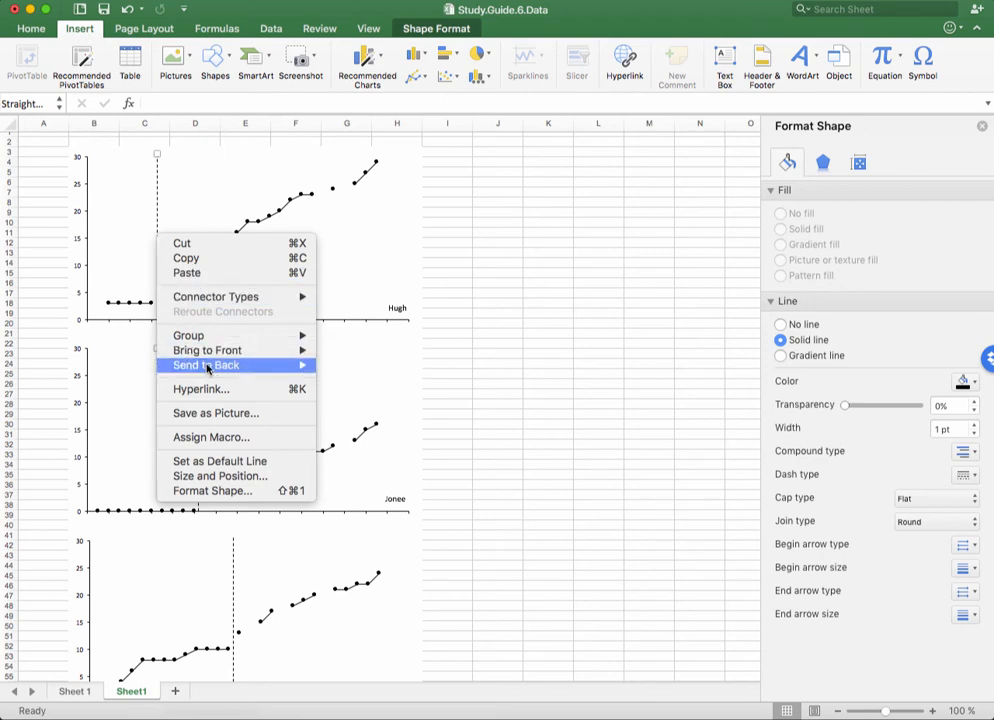
mouse_move(210, 353)
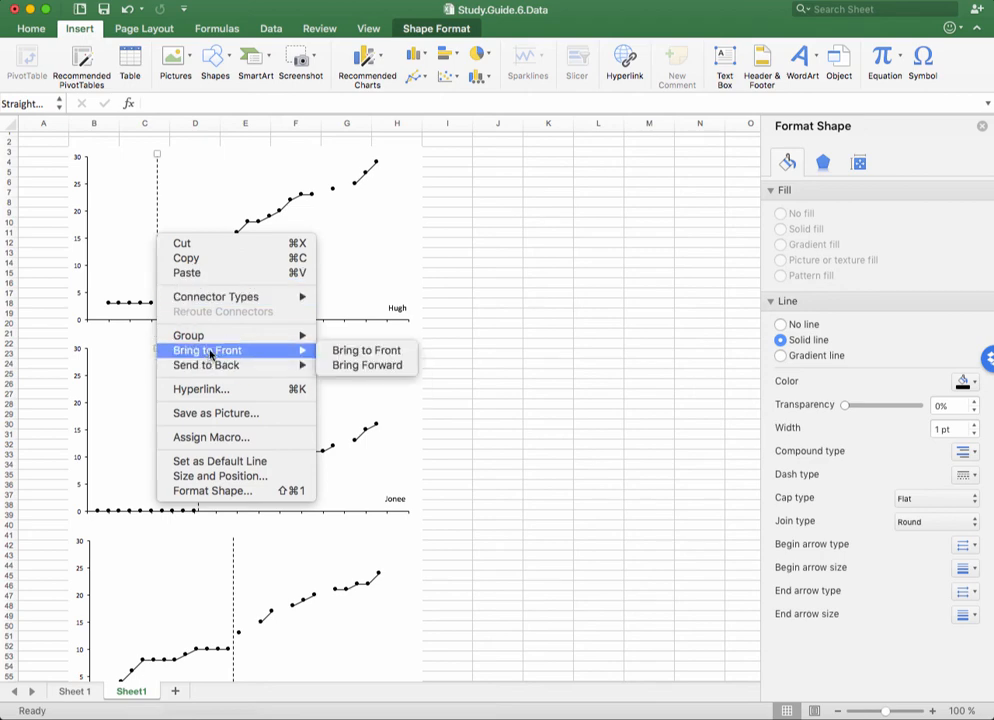
click(357, 352)
click(528, 335)
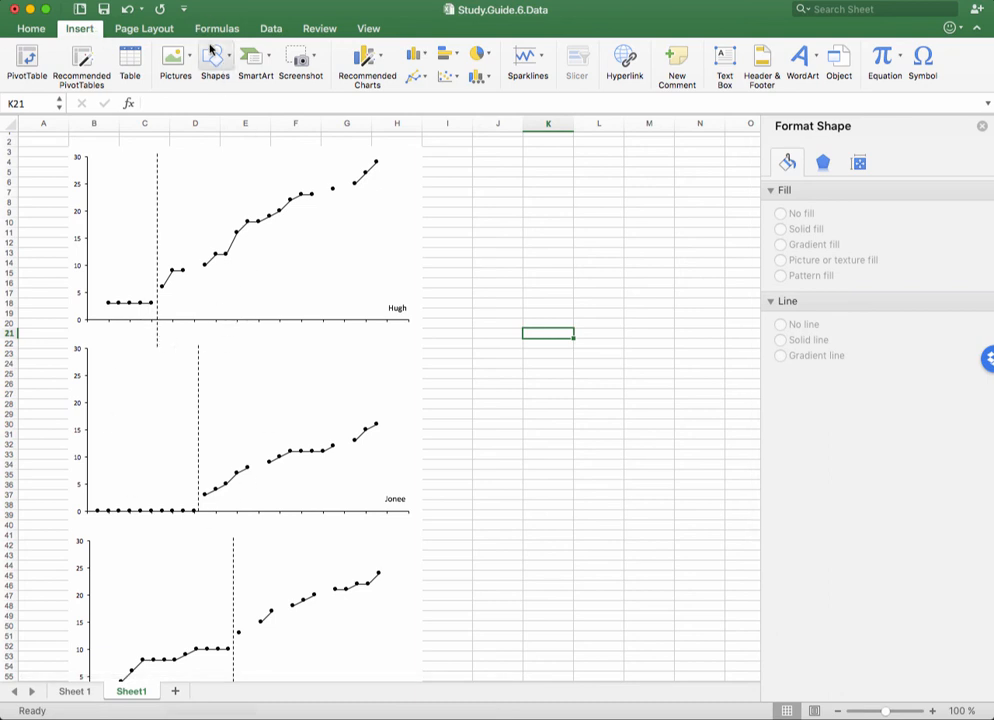
Step: Draw a horizontal straight line about 0.79 in wide from the top phase-change line's lower end to the middle chart's phase-change line
click(213, 52)
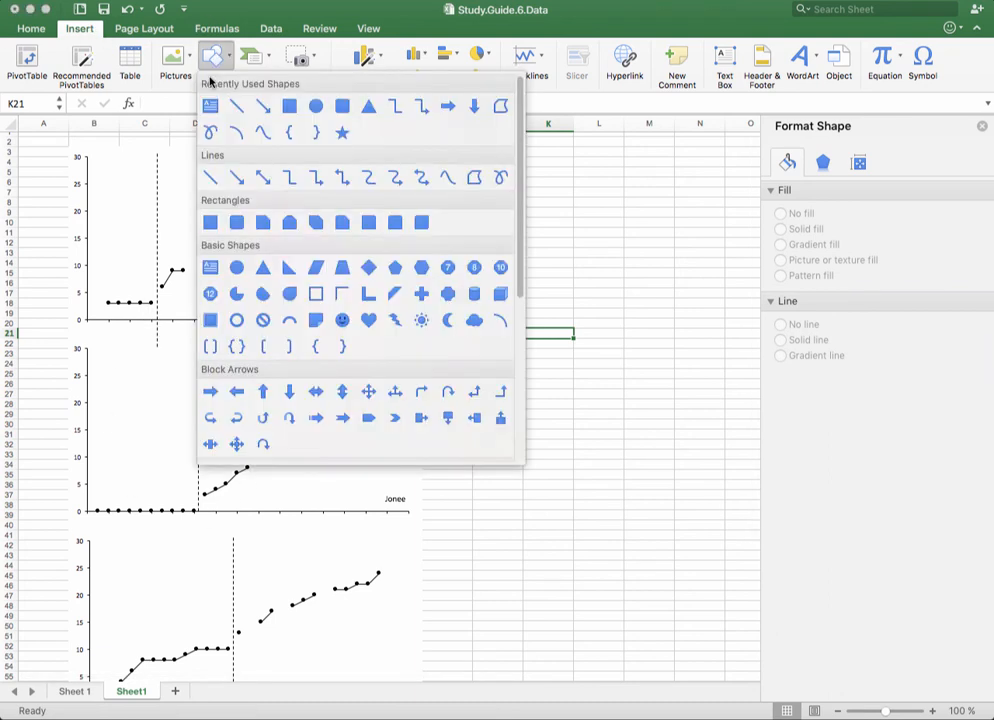
click(211, 177)
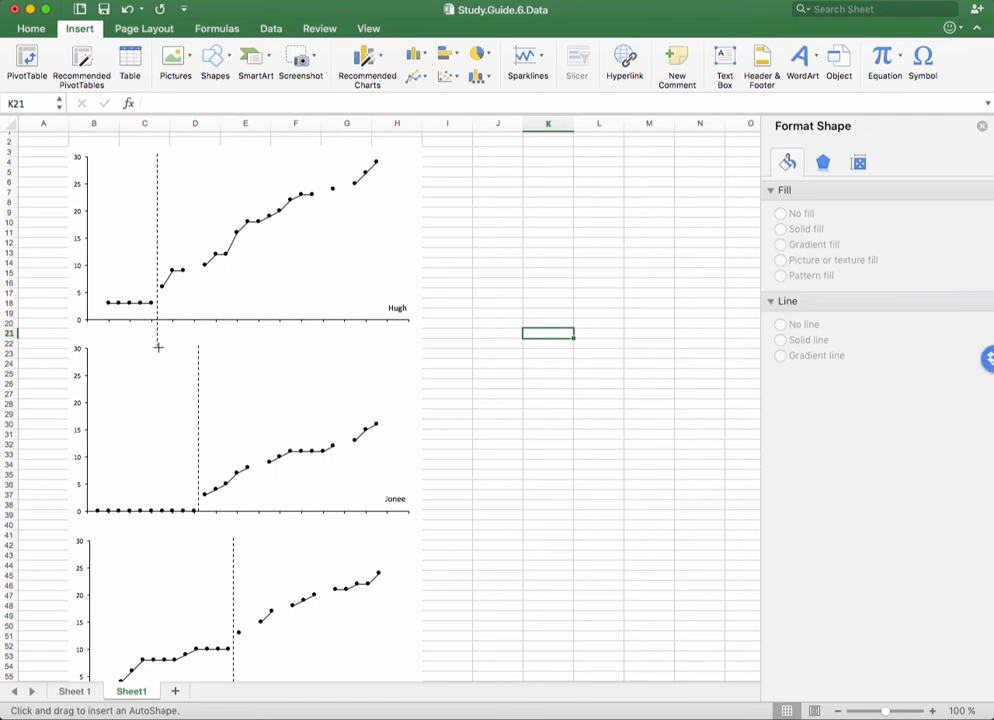
drag(156, 346, 201, 346)
key(Escape)
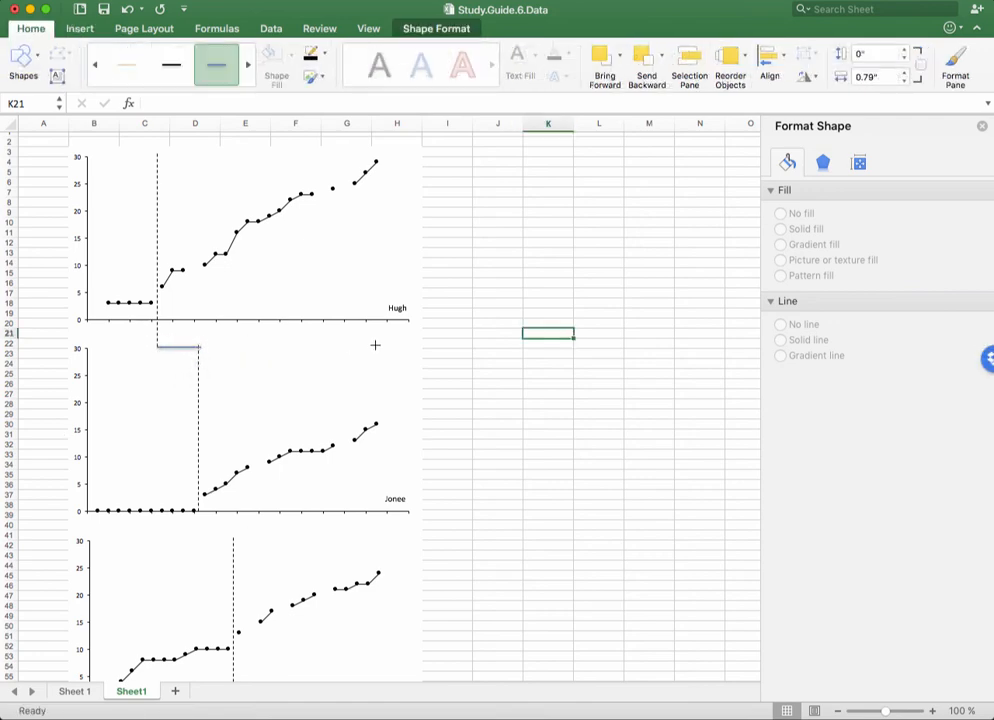
click(544, 291)
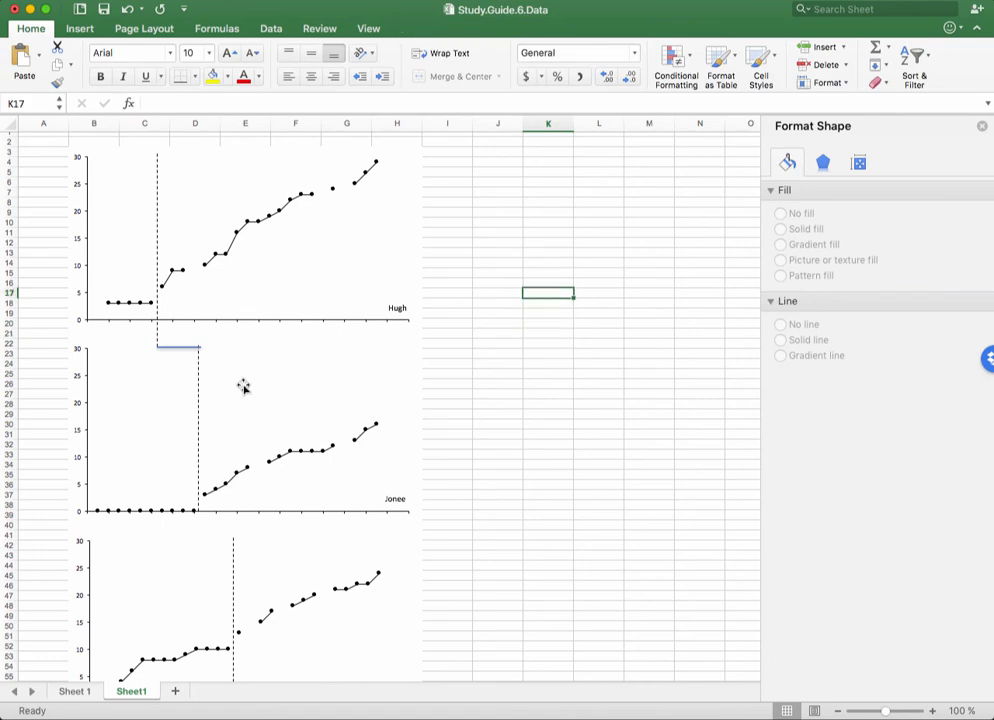
Step: Format the horizontal connector line with a black outline, 1 pt weight and the same short dashes as the phase-change lines
click(178, 347)
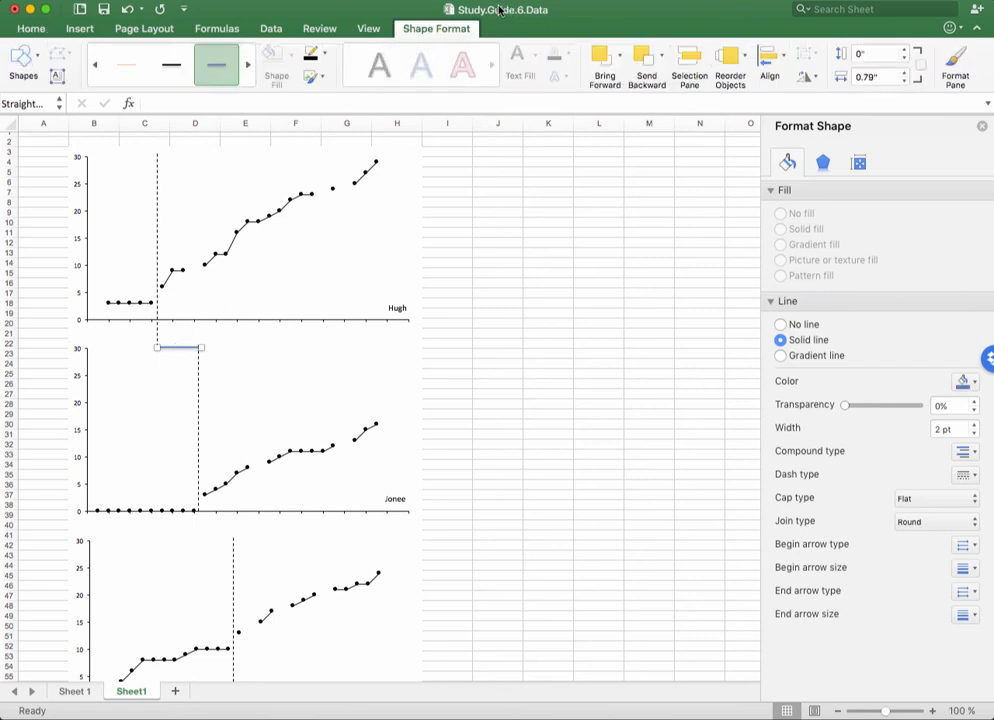
click(323, 53)
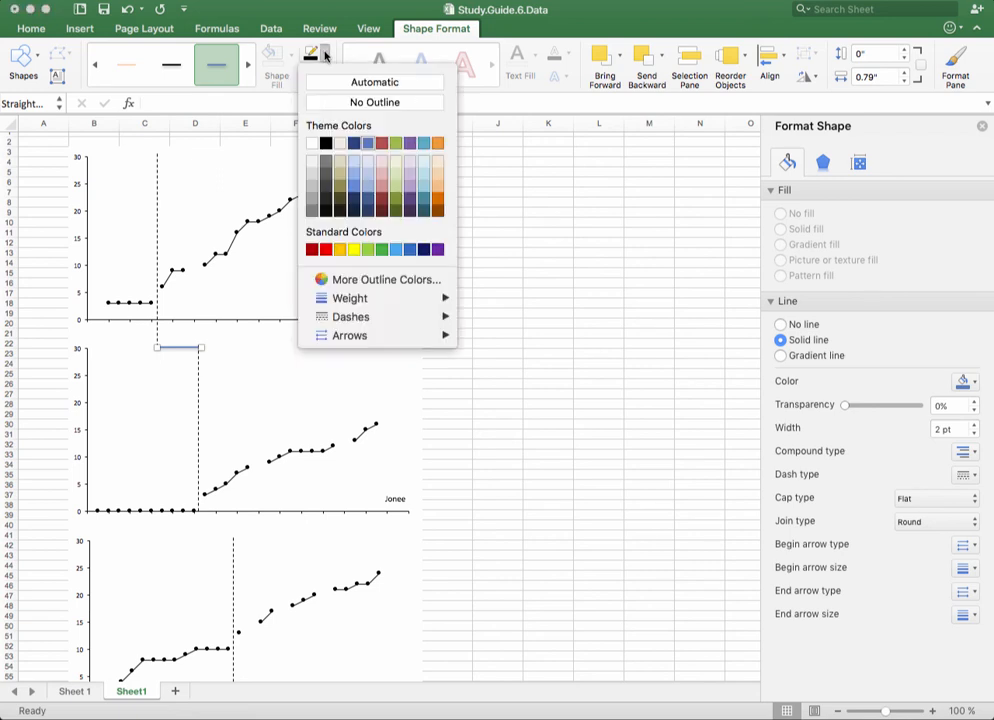
click(325, 143)
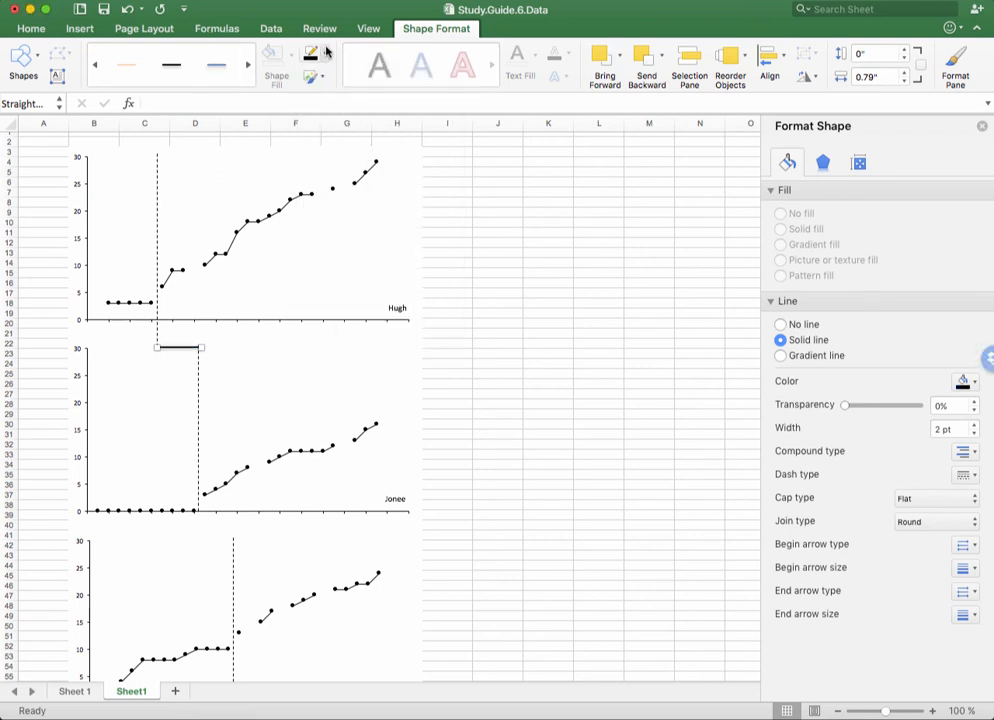
click(324, 54)
mouse_move(351, 299)
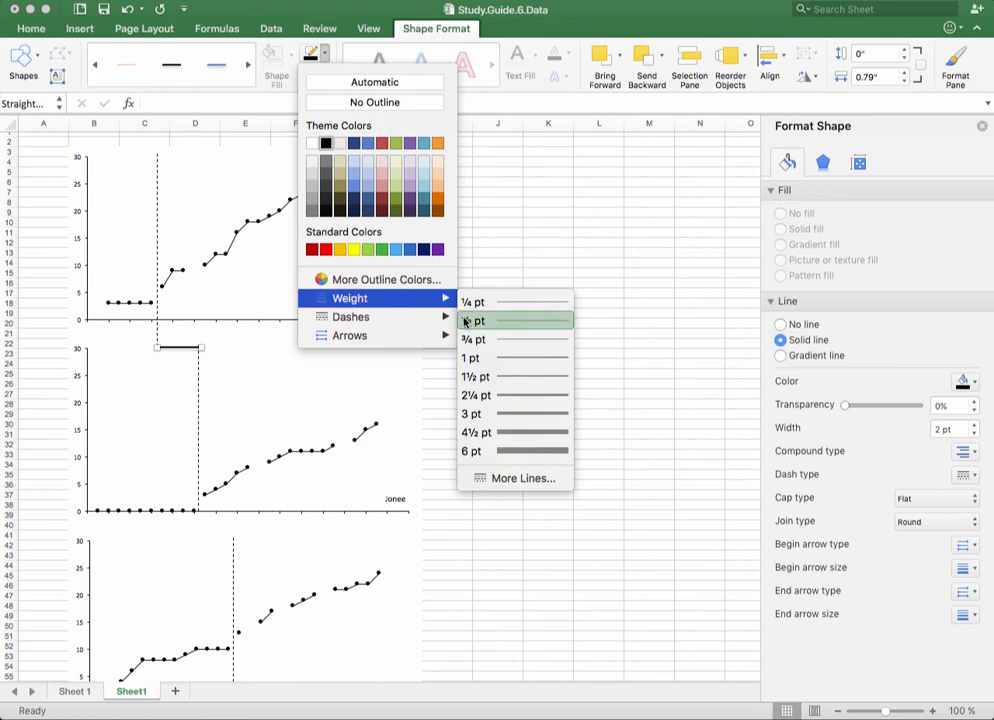
click(530, 358)
click(323, 52)
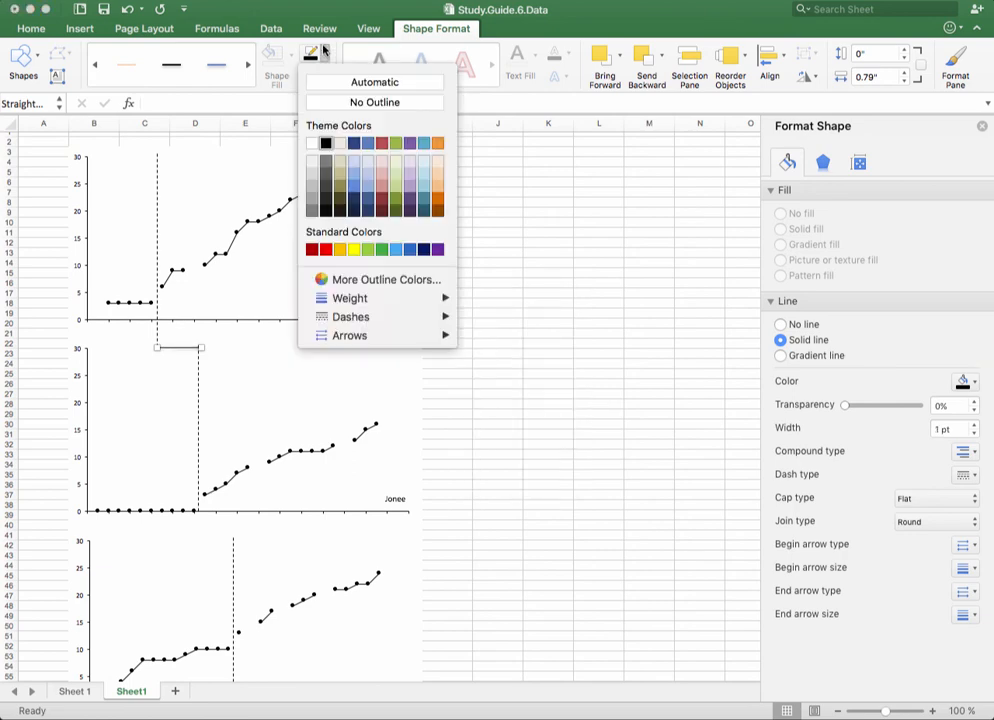
mouse_move(376, 316)
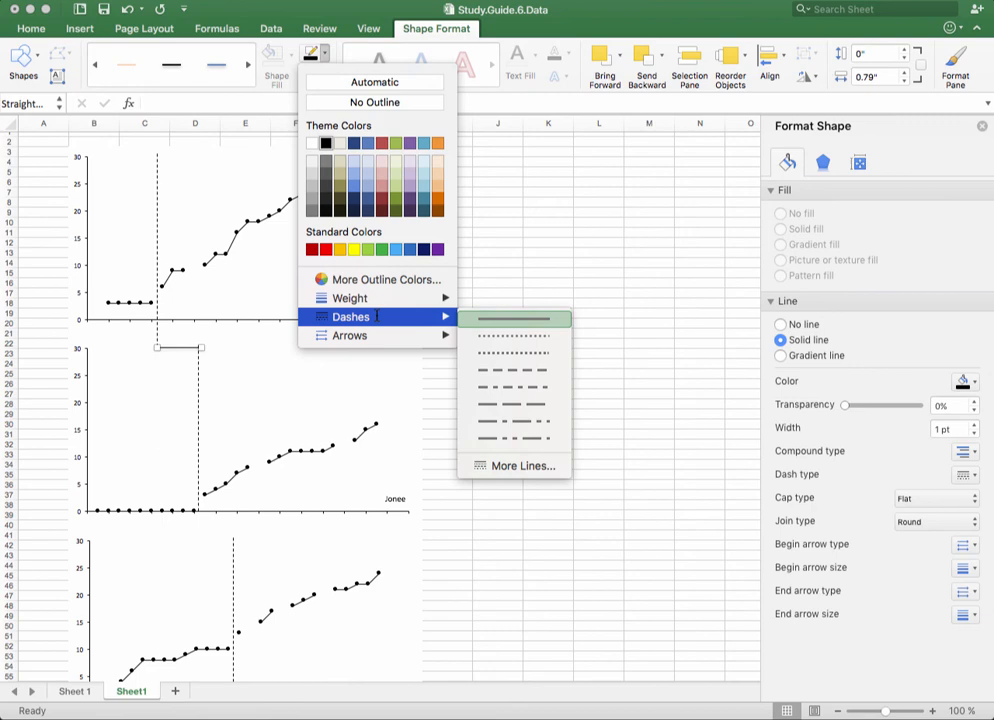
click(466, 370)
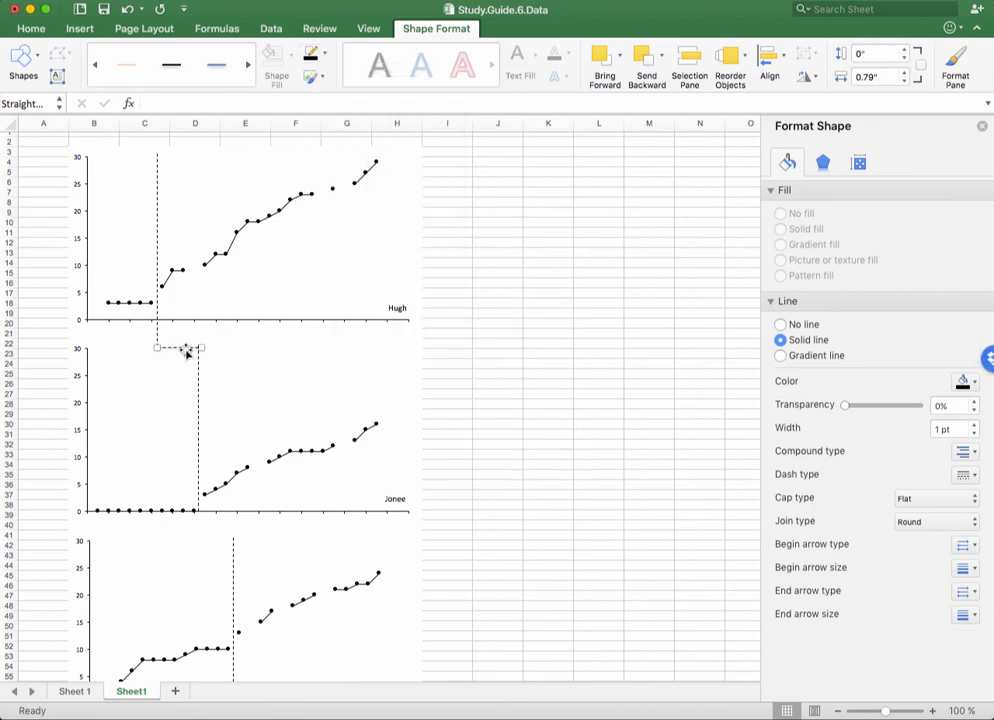
Step: Remove the shadow from the horizontal dashed connector line using the No Shadow preset
click(823, 162)
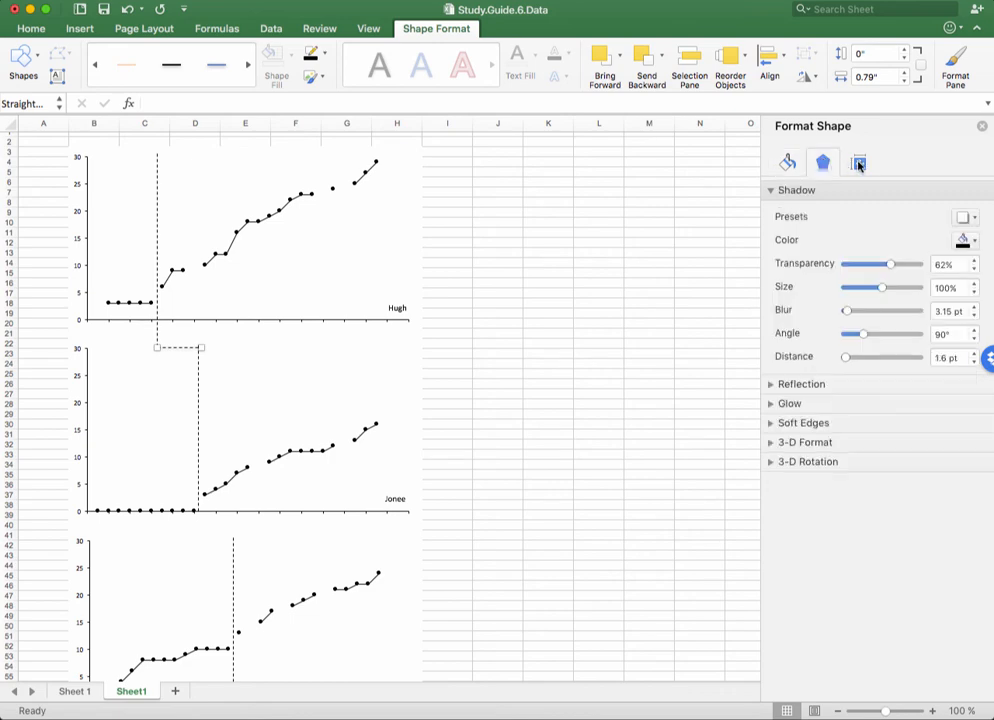
click(858, 164)
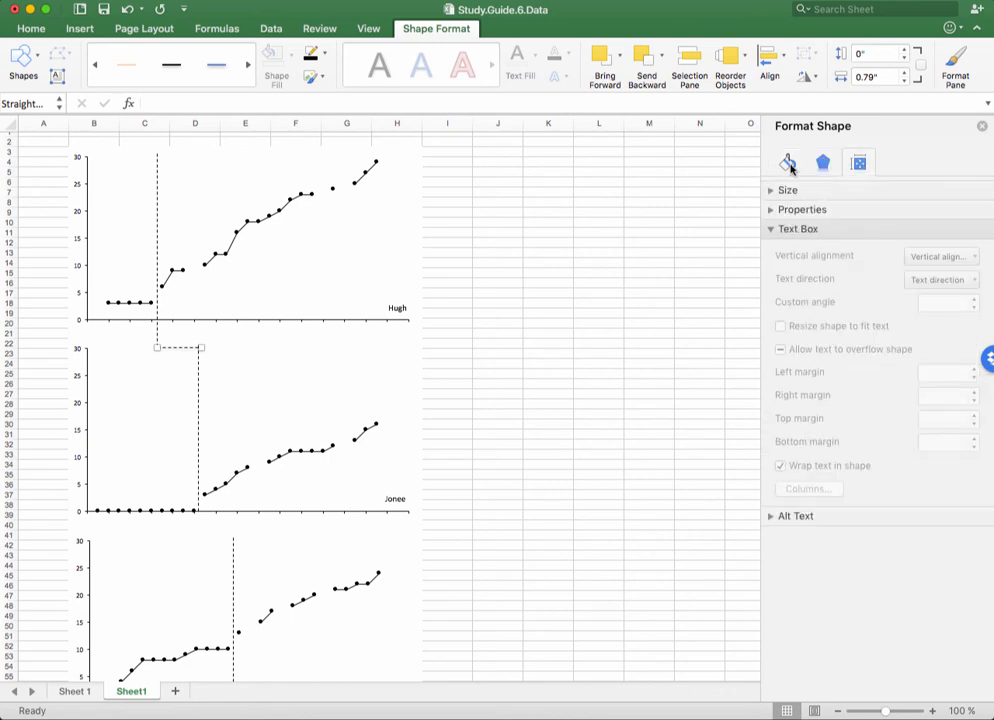
click(790, 165)
click(824, 162)
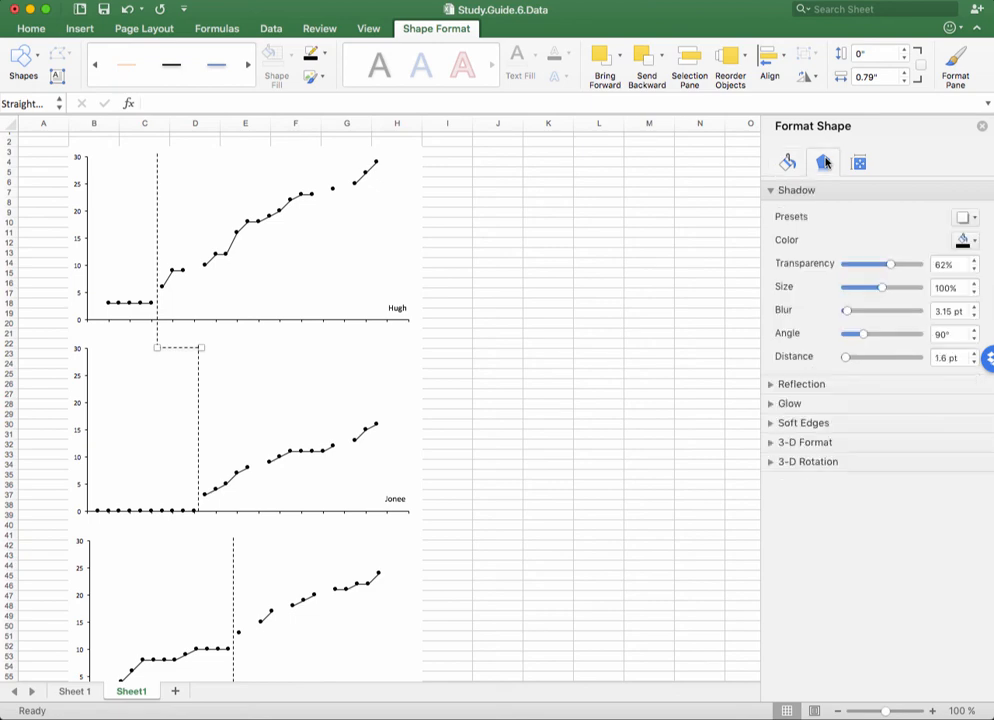
click(967, 218)
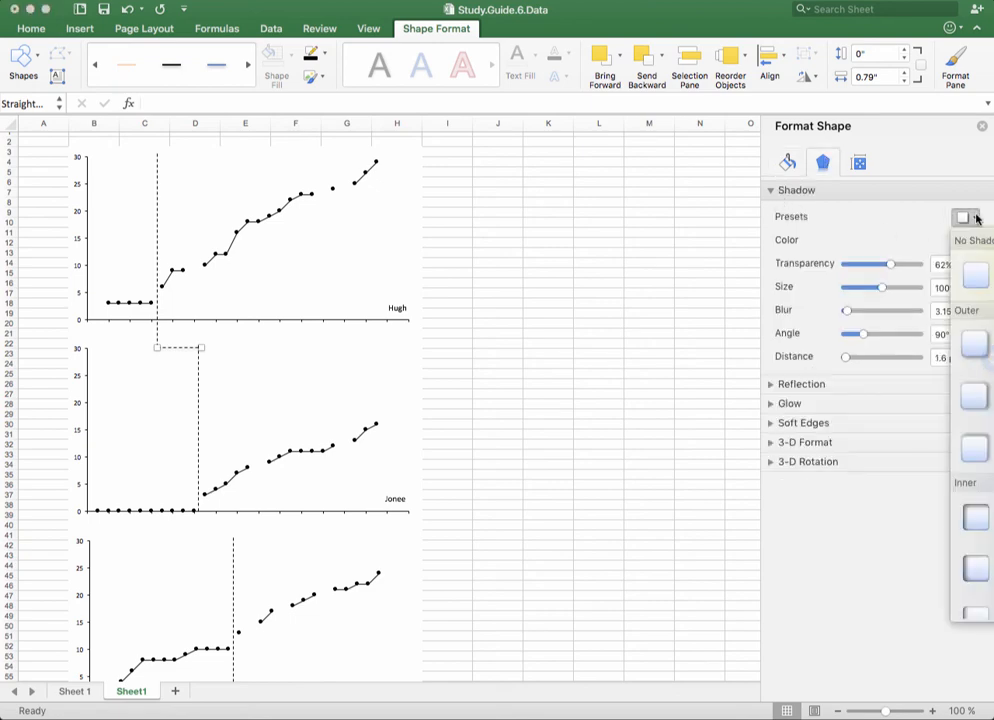
click(970, 337)
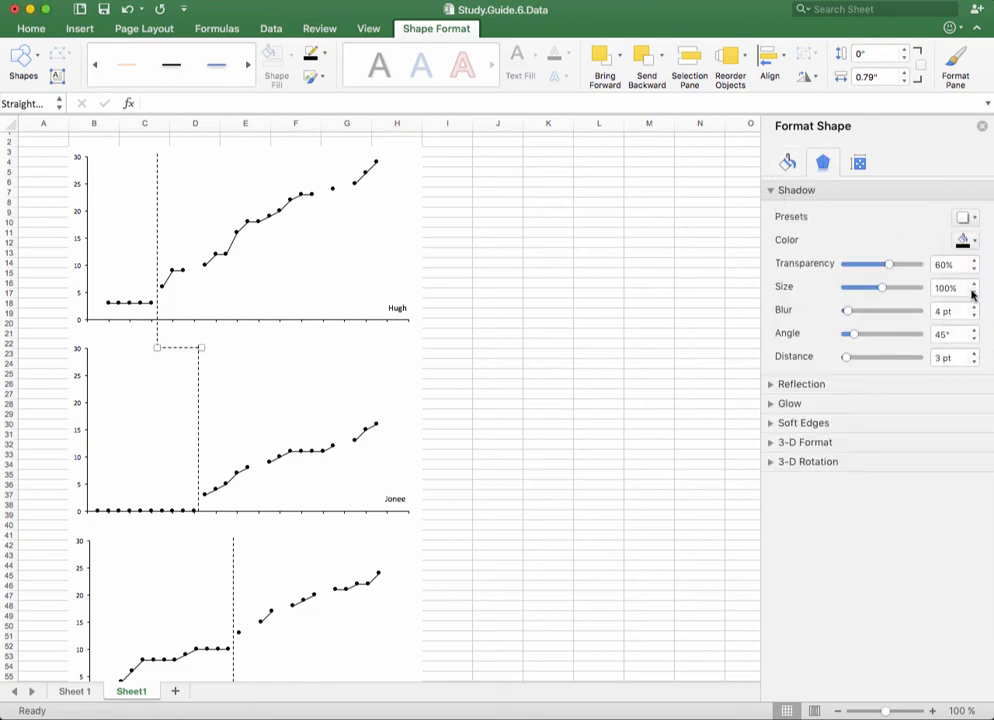
click(968, 217)
click(975, 277)
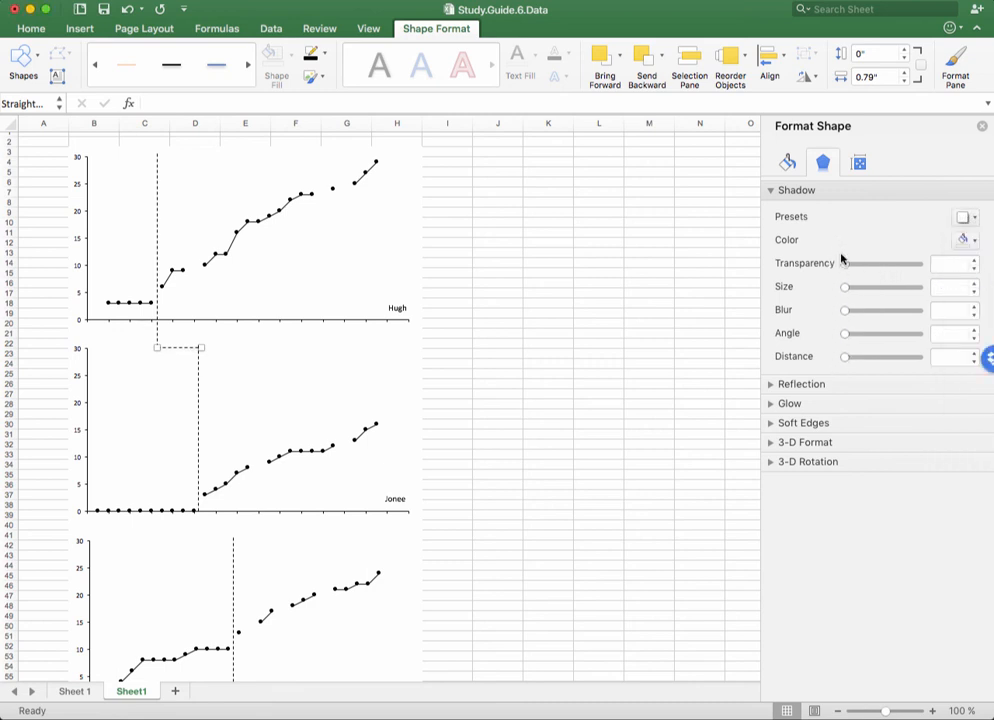
click(489, 323)
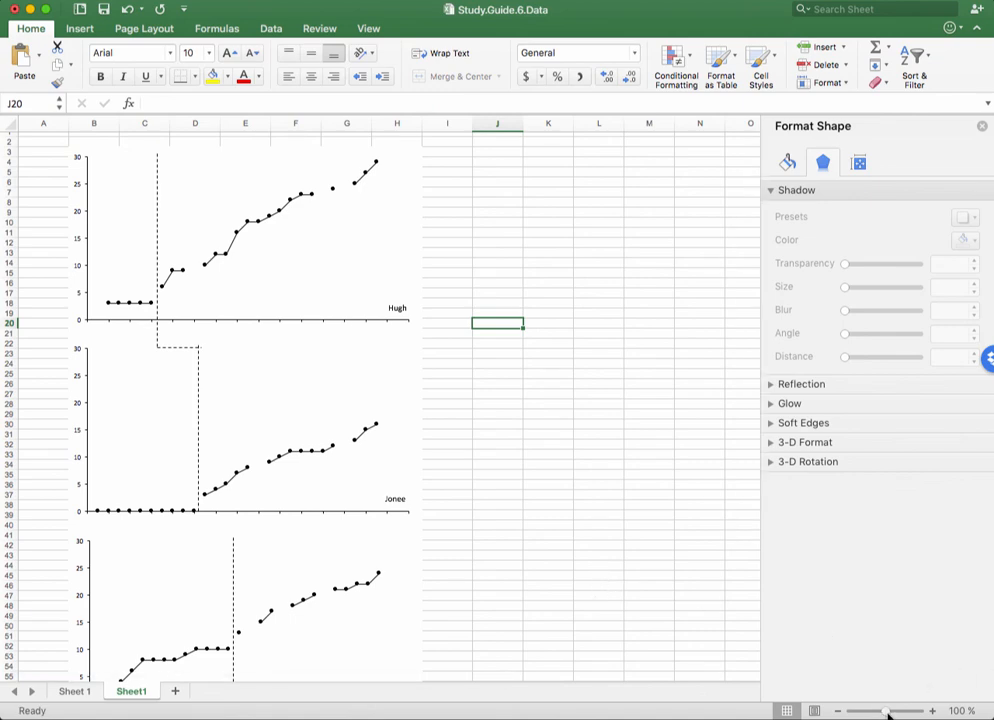
Step: Trim the overhanging ends where the horizontal connector meets the middle chart's phase-change line so they form a clean corner
drag(888, 714, 895, 713)
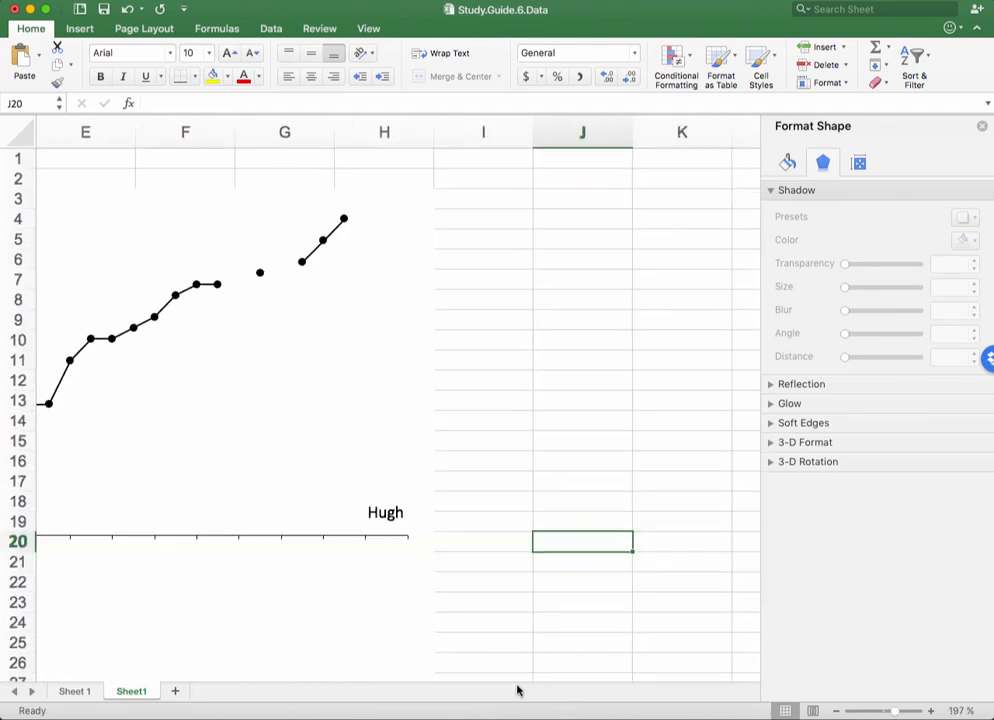
drag(516, 678, 408, 676)
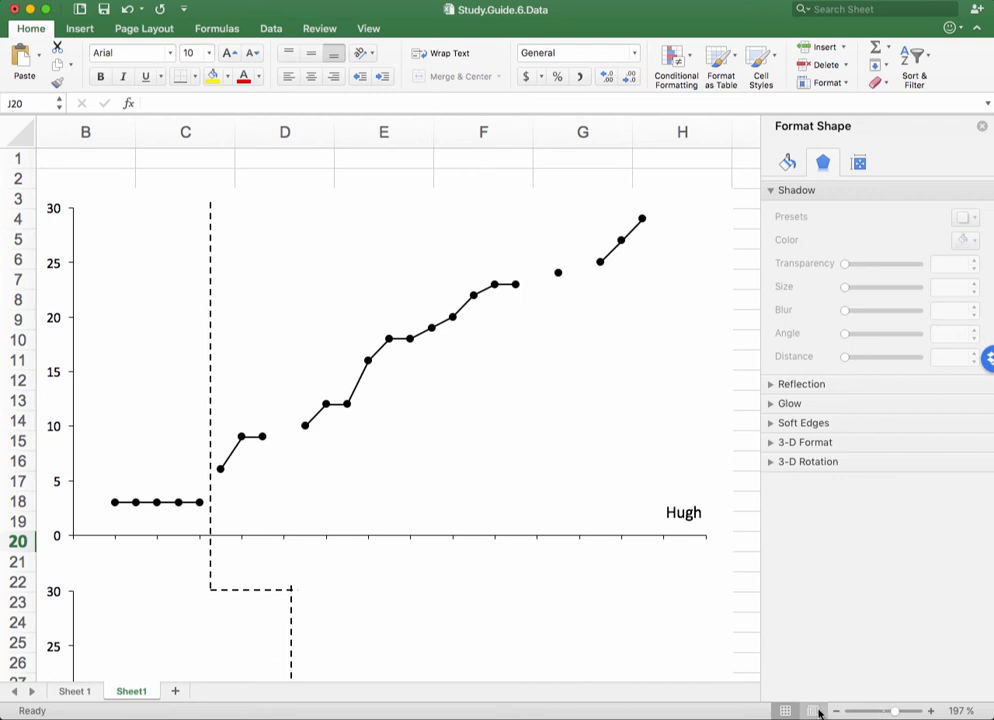
click(897, 714)
scroll(706, 587, down, 3)
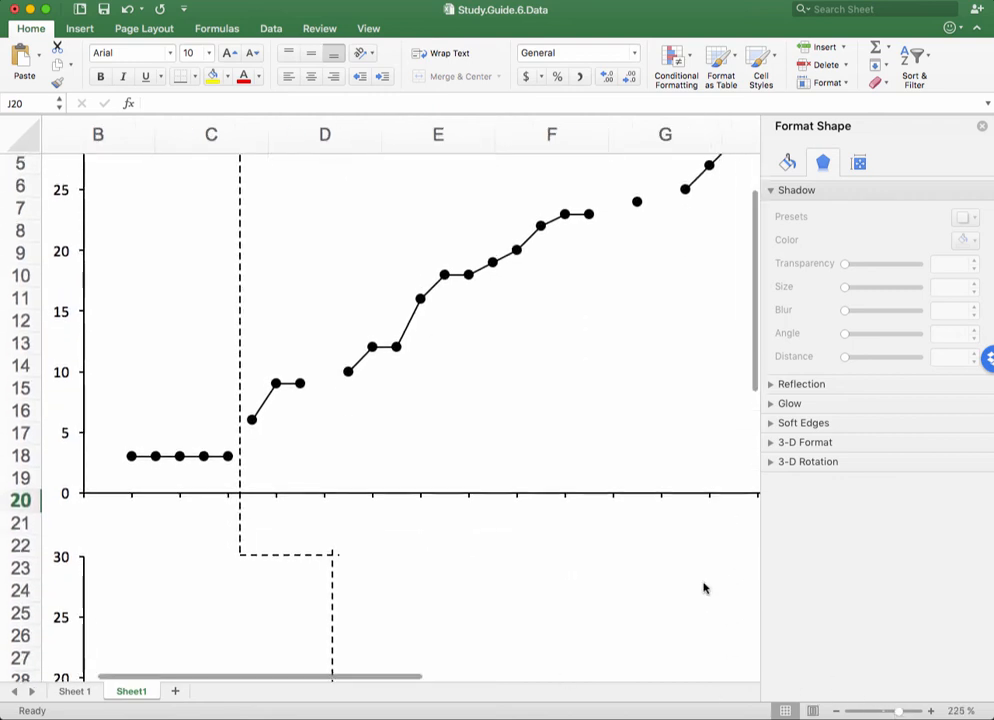
scroll(561, 552, down, 3)
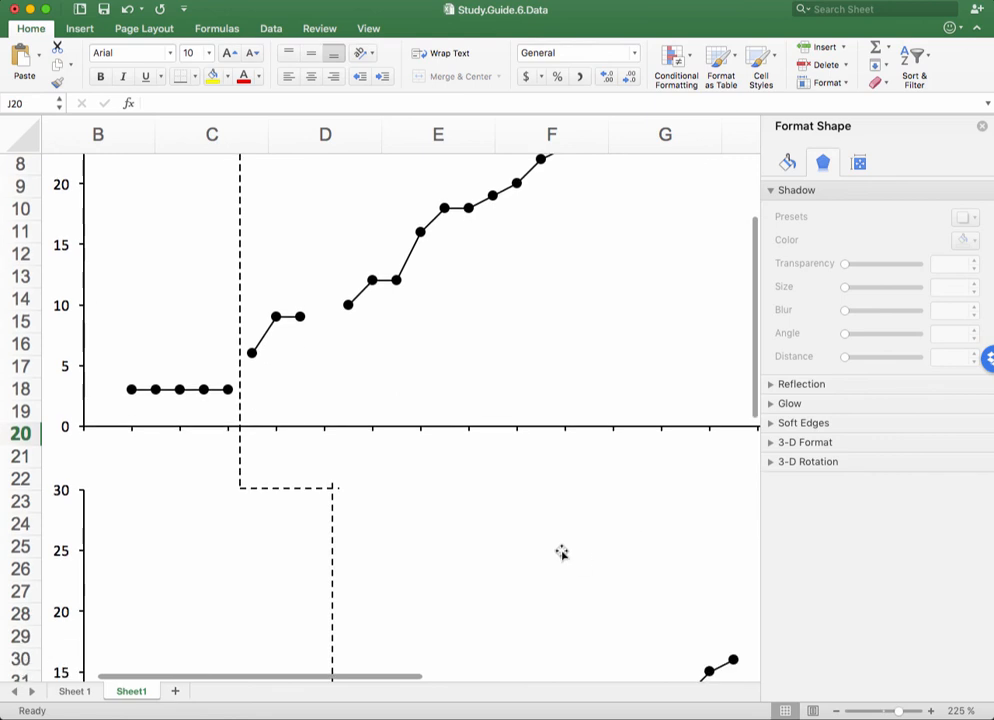
click(332, 497)
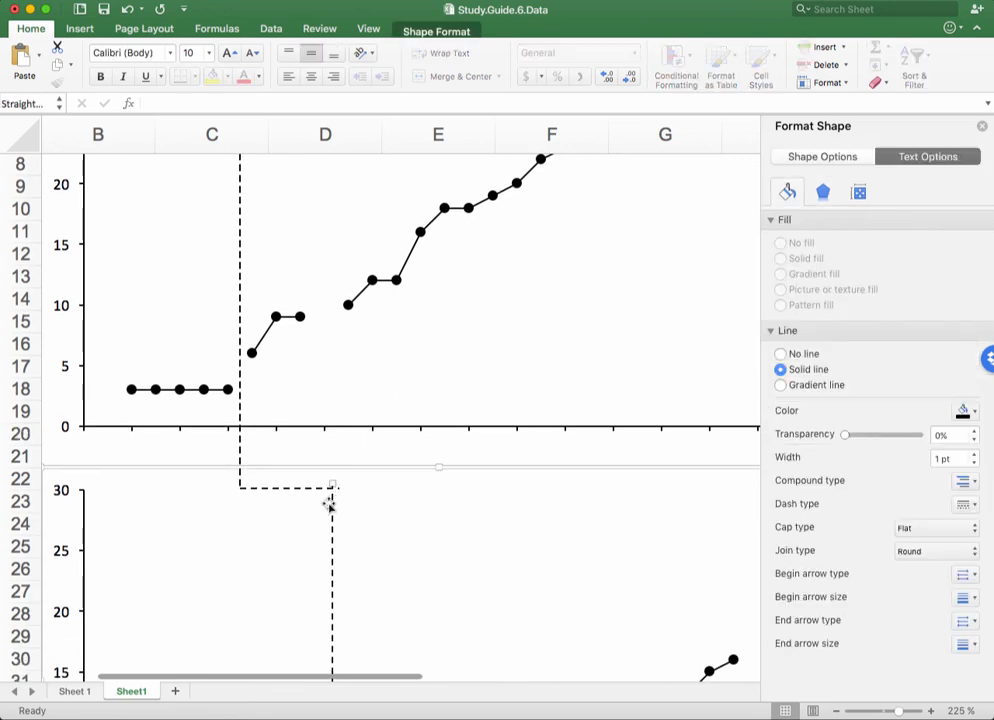
drag(333, 487, 332, 488)
click(444, 490)
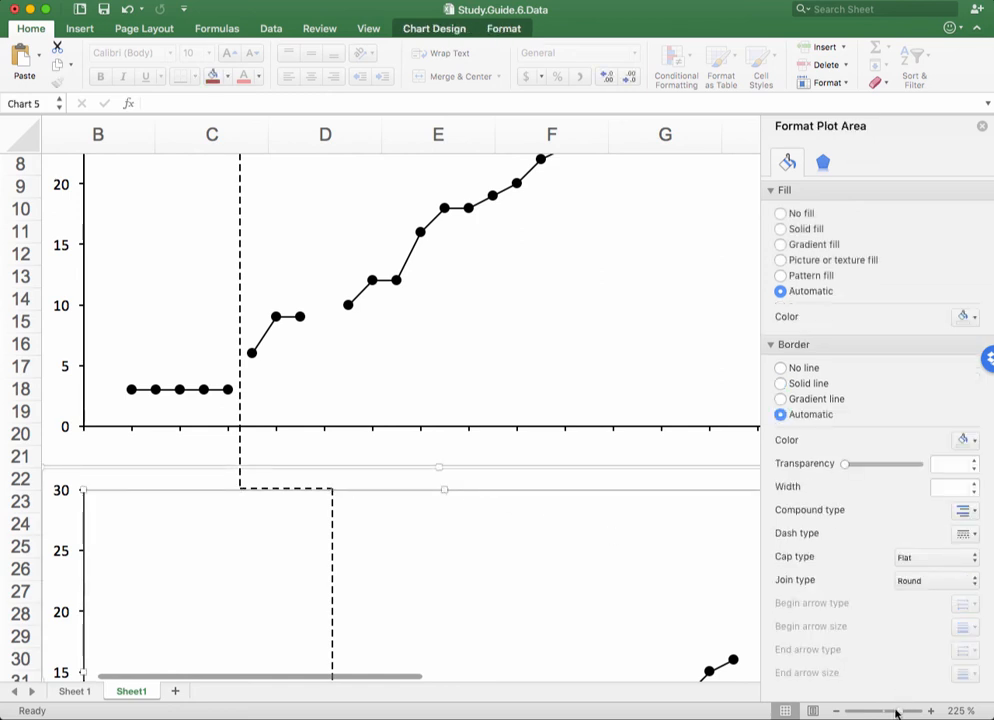
Step: Extend the middle chart's dashed phase-change line straight down past the horizontal axis to the chart's lower edge
drag(896, 712, 883, 713)
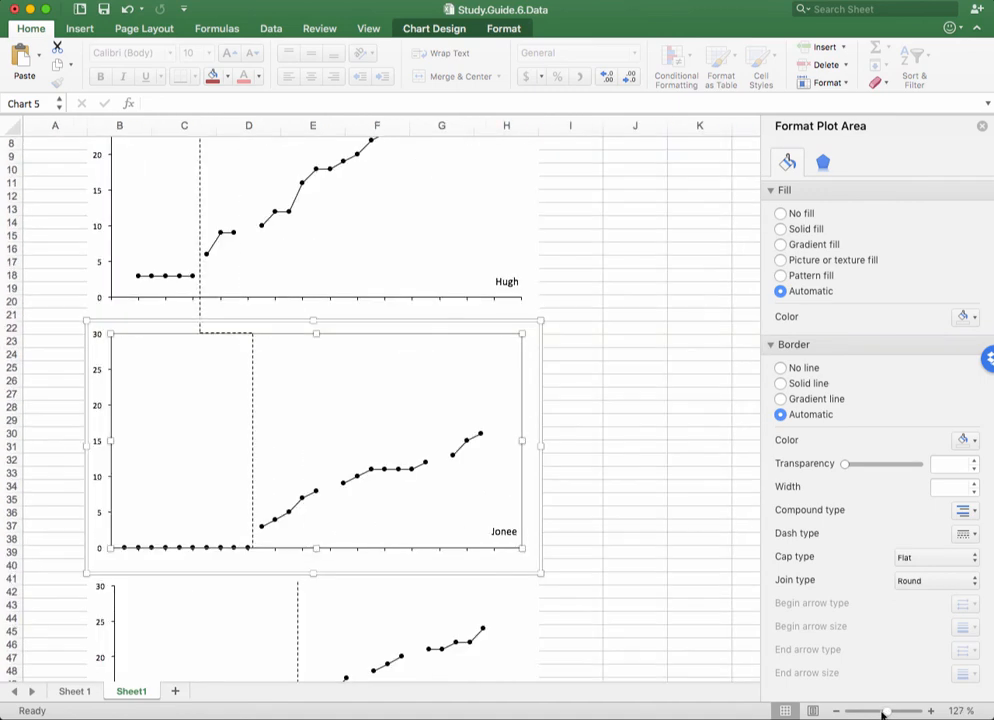
click(695, 453)
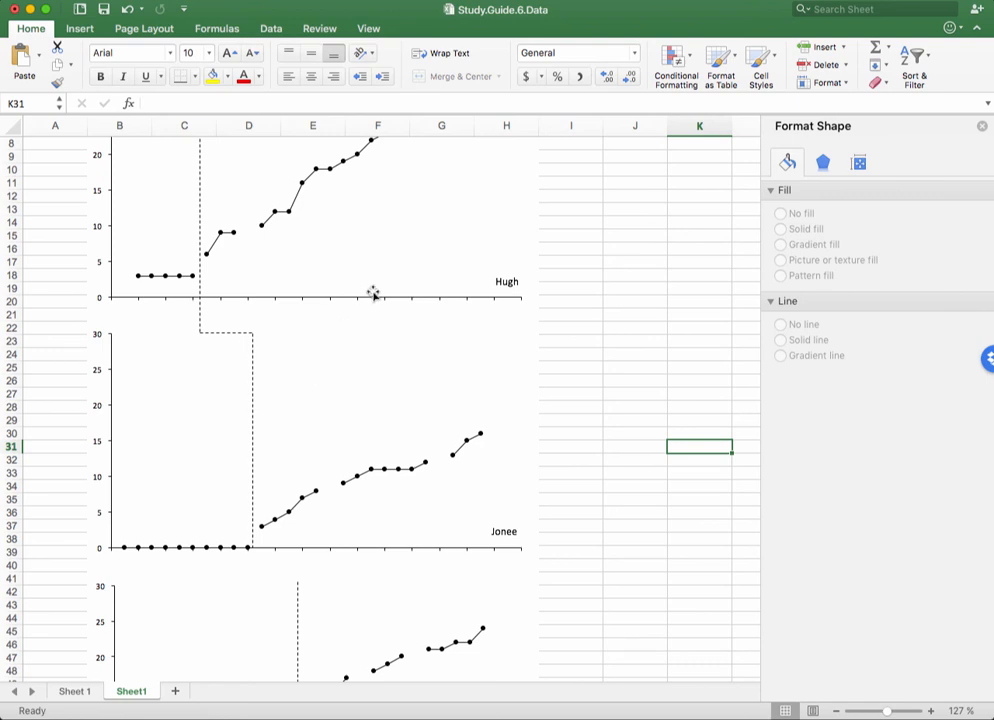
scroll(655, 321, down, 5)
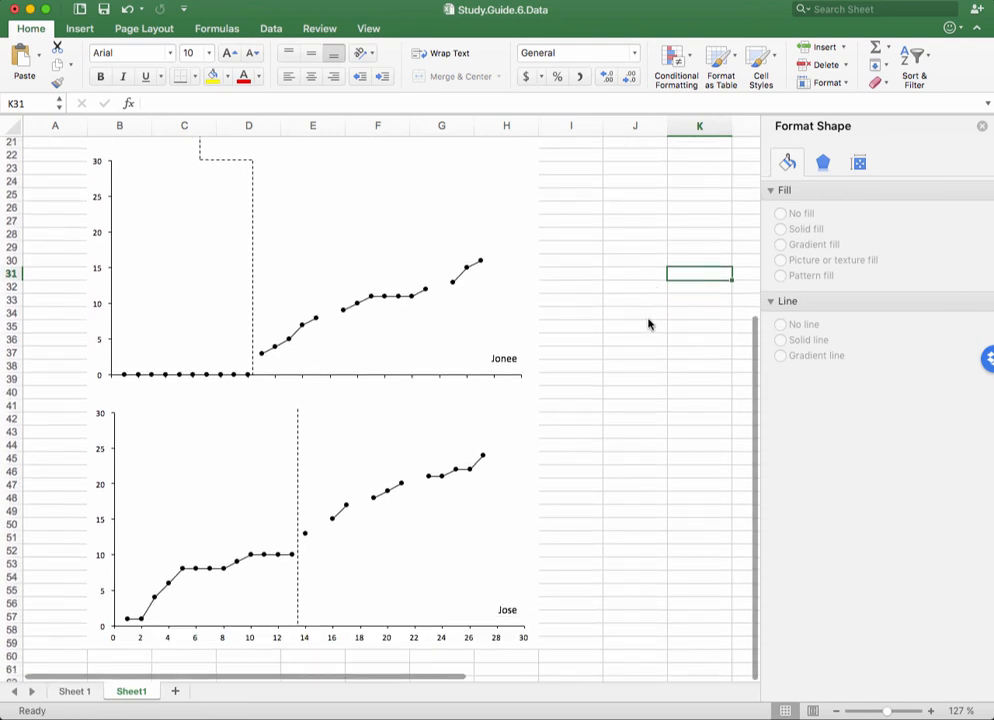
scroll(648, 324, down, 1)
click(251, 293)
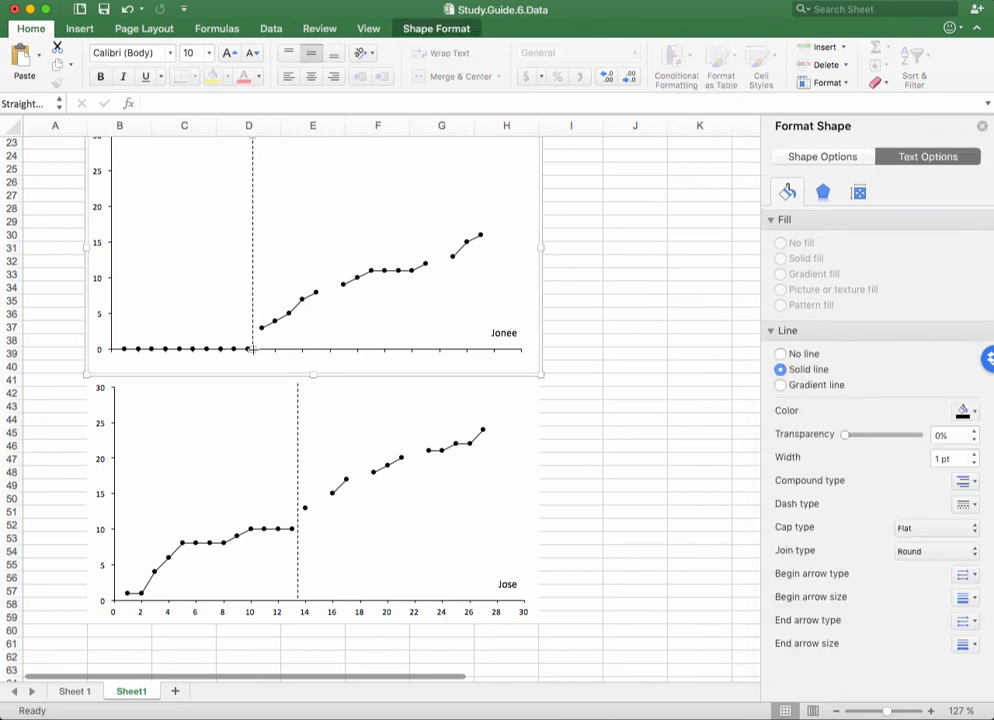
drag(253, 349, 253, 387)
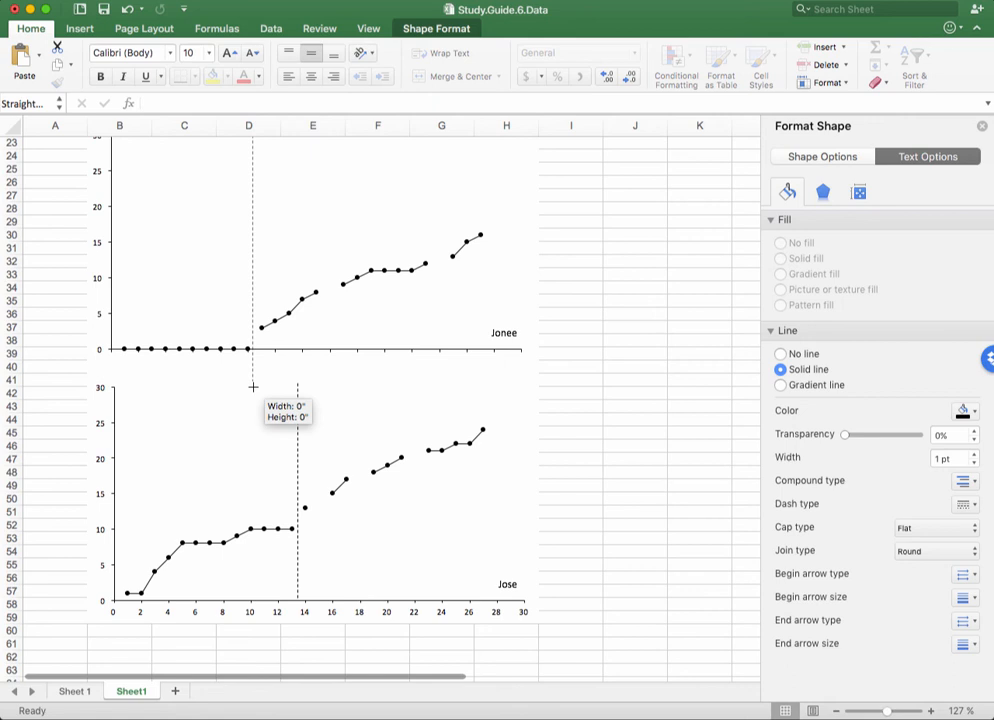
drag(253, 387, 253, 387)
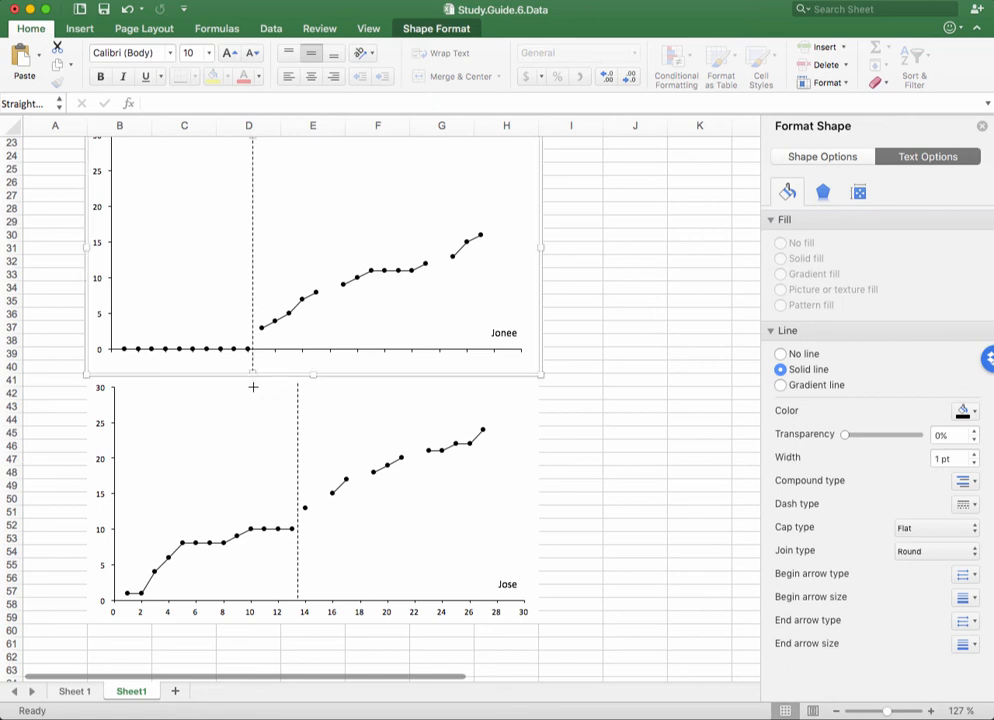
Step: Bring the middle chart's dashed phase-change line to the front
click(700, 403)
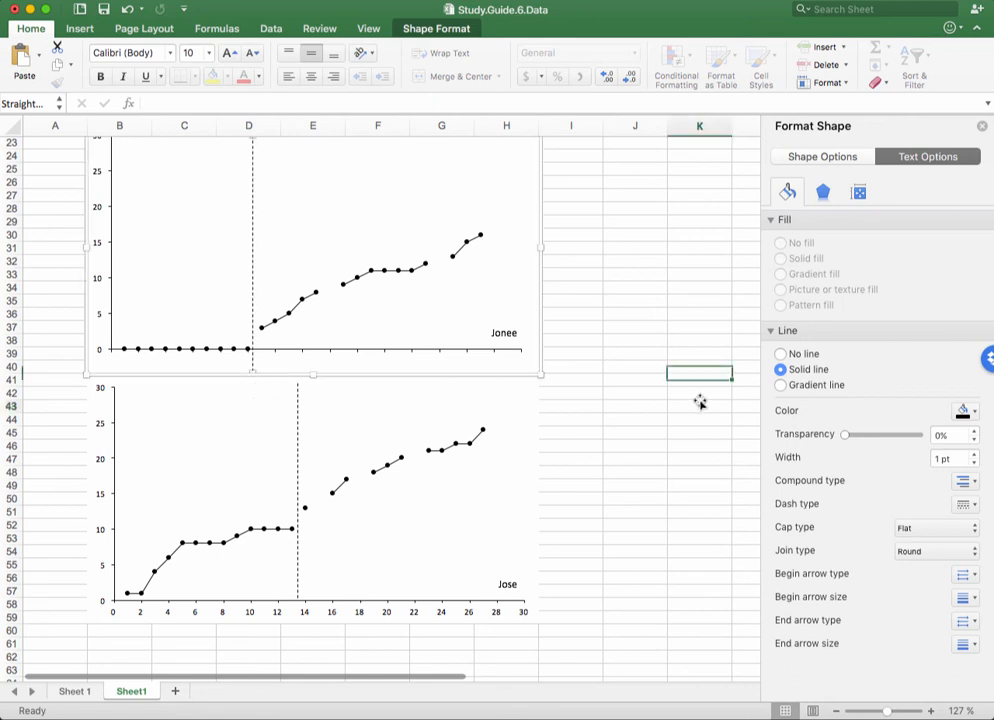
click(598, 394)
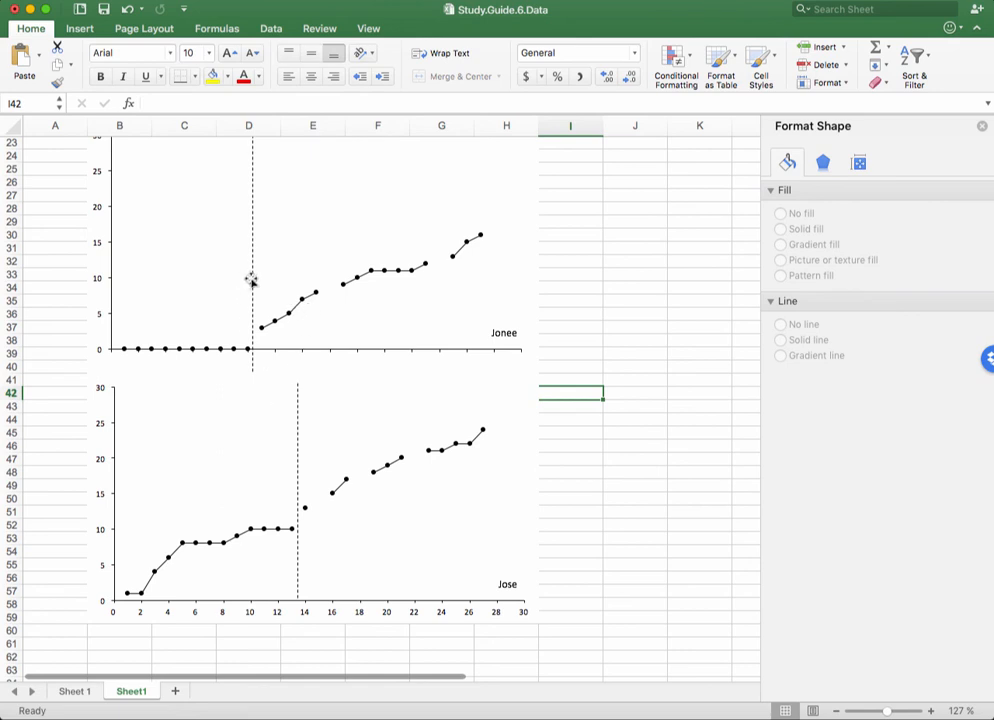
click(253, 280)
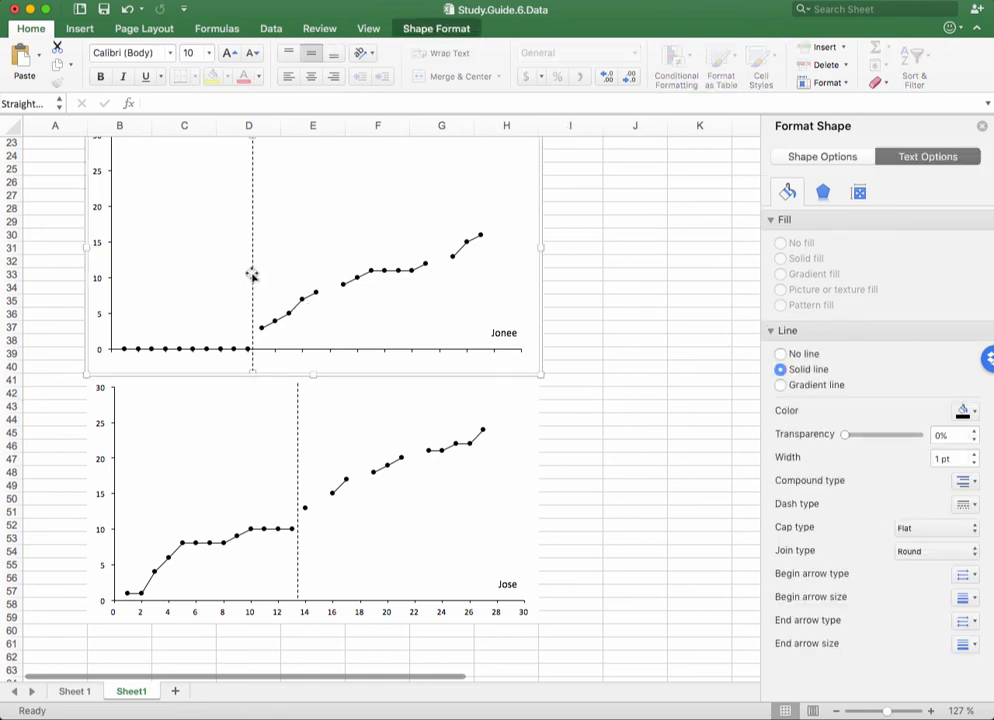
right_click(252, 273)
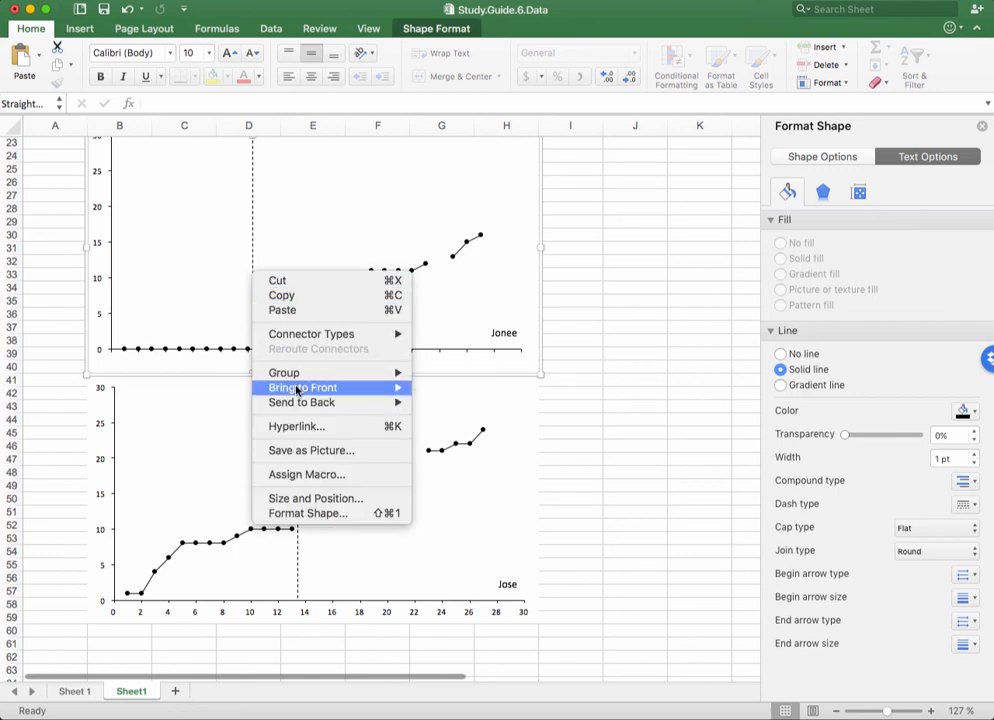
mouse_move(385, 388)
click(440, 393)
click(615, 383)
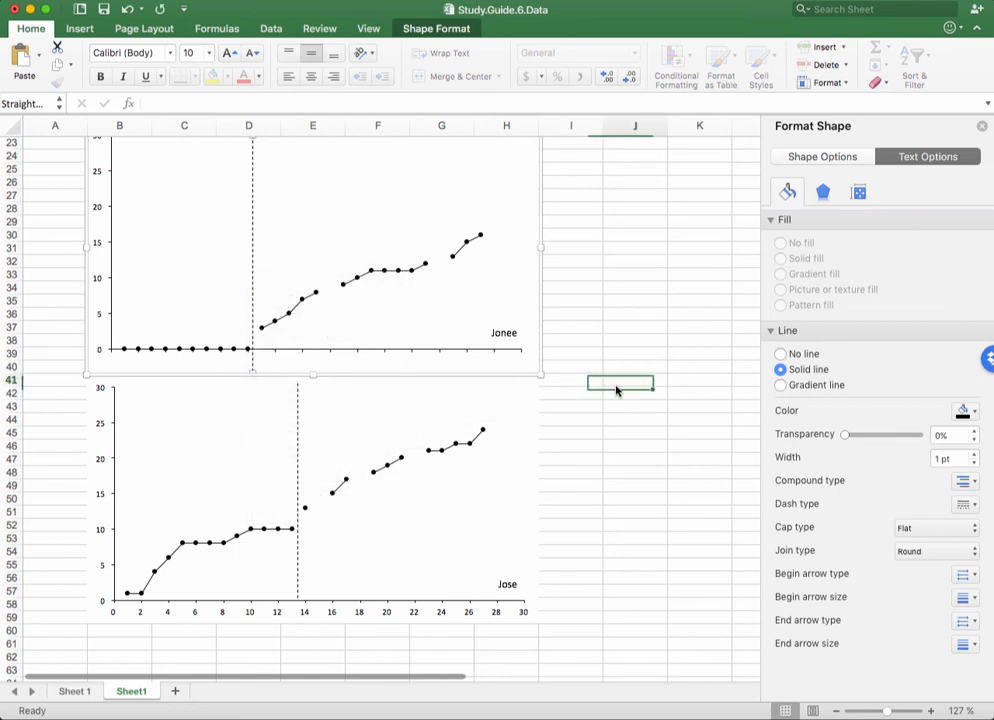
Step: Try to extend the middle chart's phase-change line below the chart's lower edge into the bottom chart
click(253, 366)
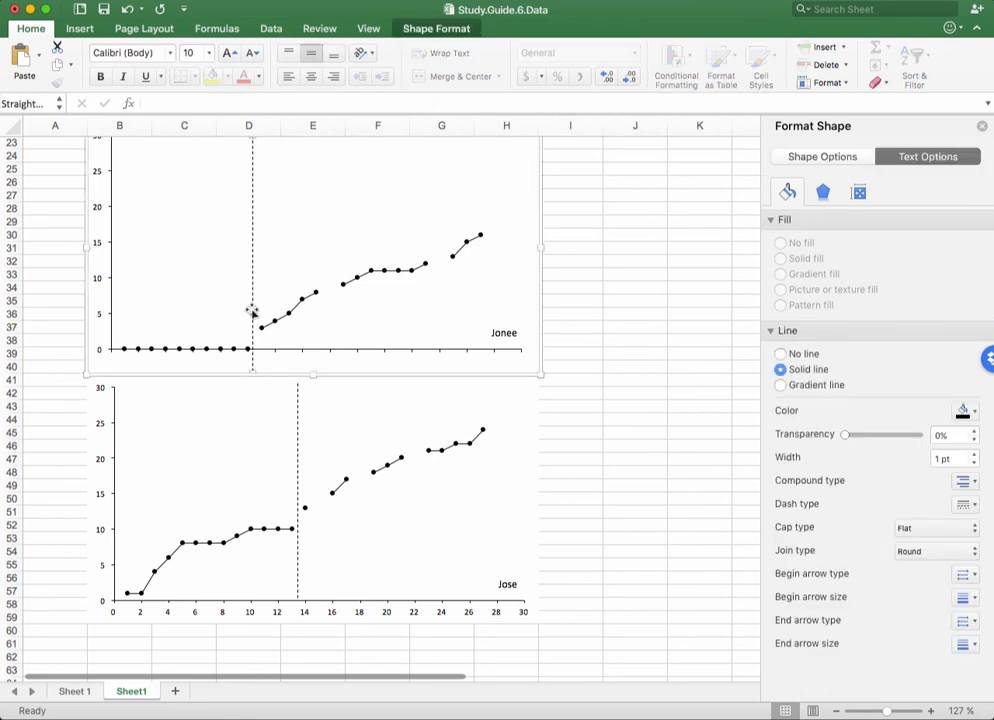
drag(252, 312, 255, 391)
click(632, 328)
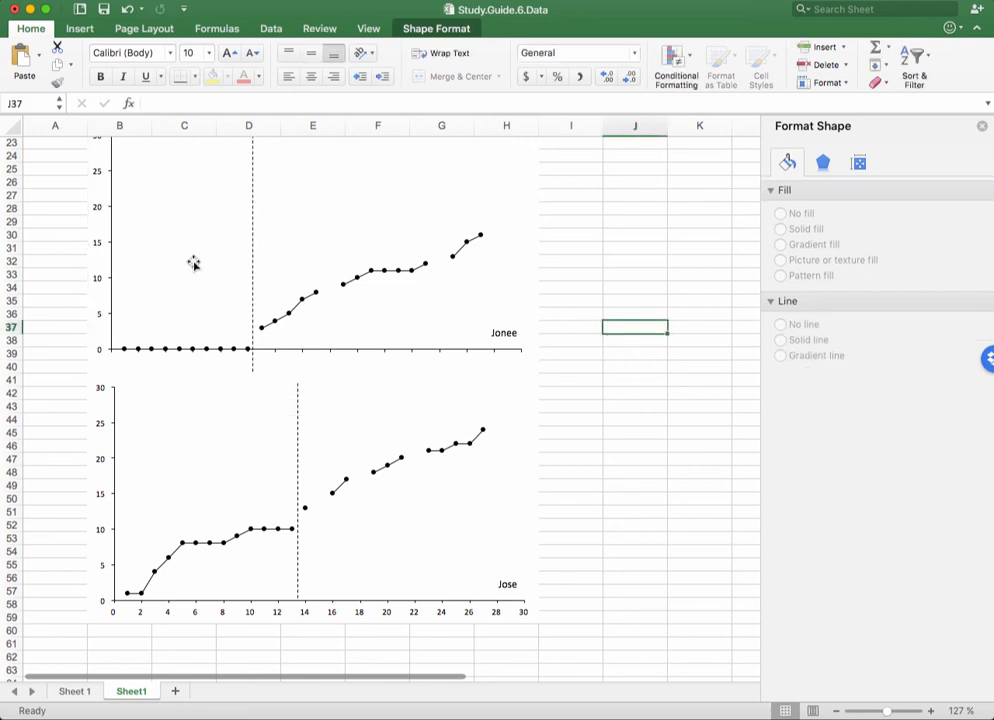
Step: Reapply Bring to Front to the middle chart's dashed phase-change line
click(252, 279)
right_click(252, 279)
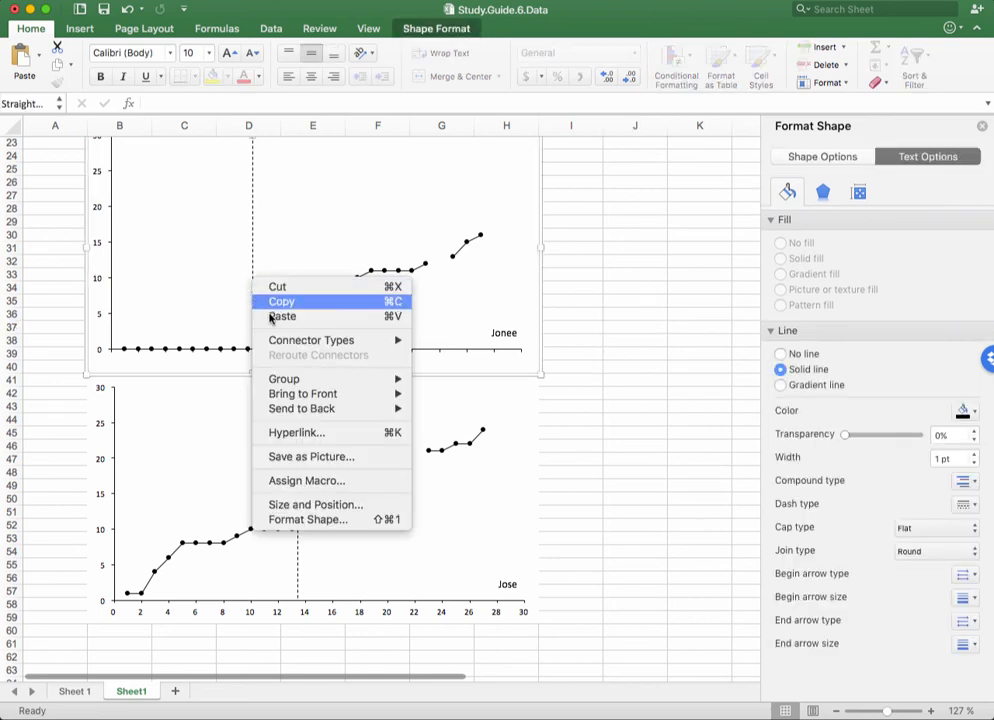
mouse_move(297, 397)
click(461, 394)
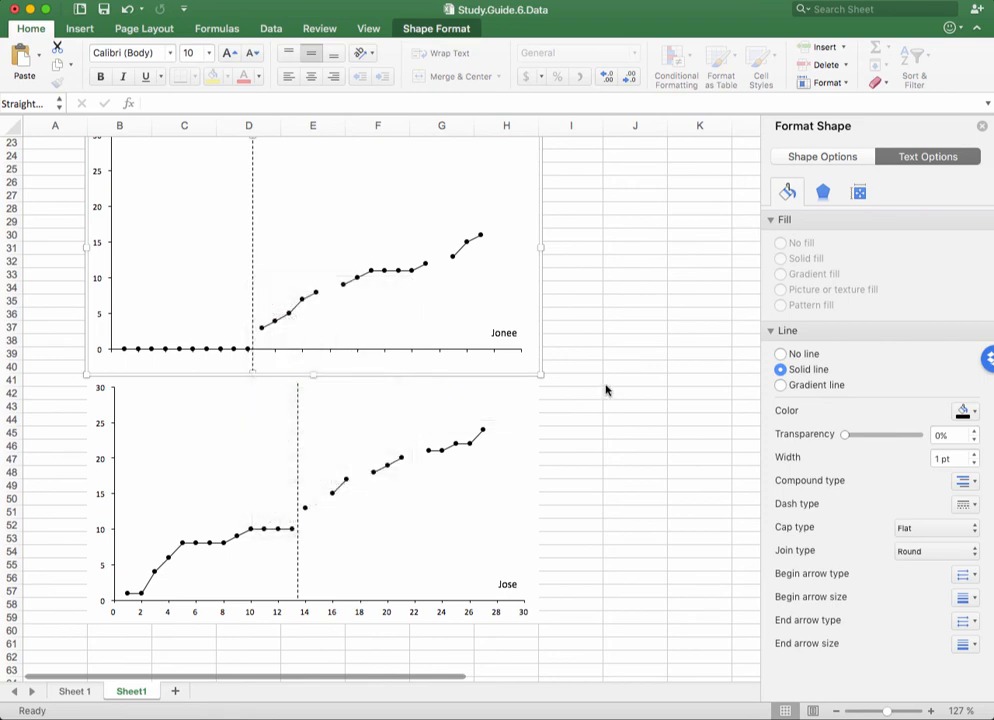
click(618, 385)
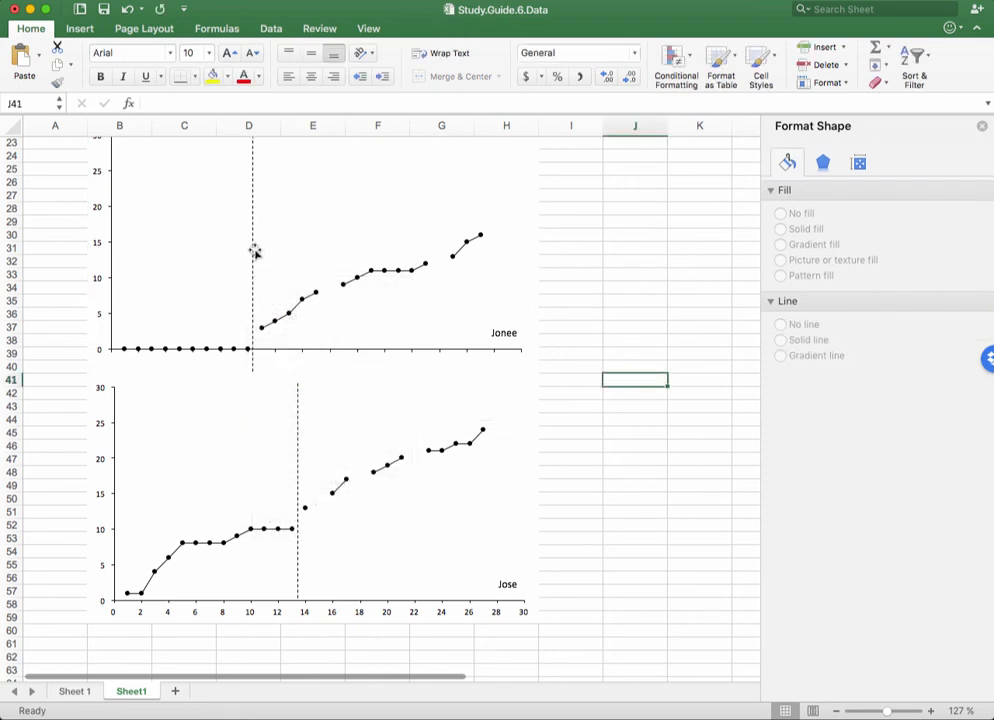
Step: Examine how the upper horizontal connector and the phase-change lines it joins are placed relative to the charts
scroll(339, 283, up, 3)
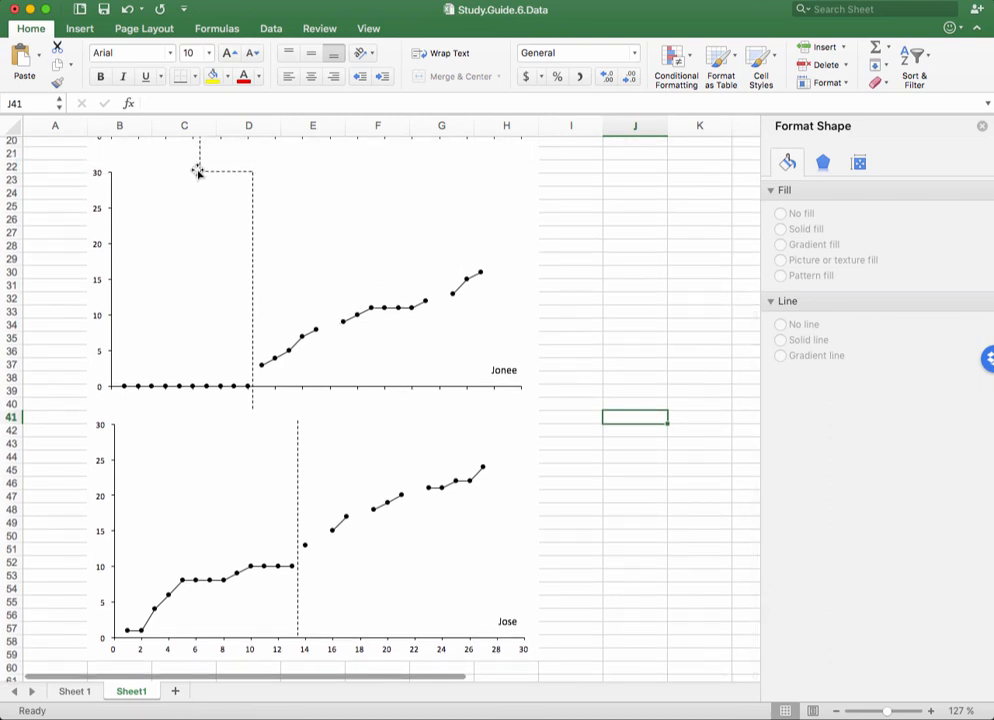
click(206, 208)
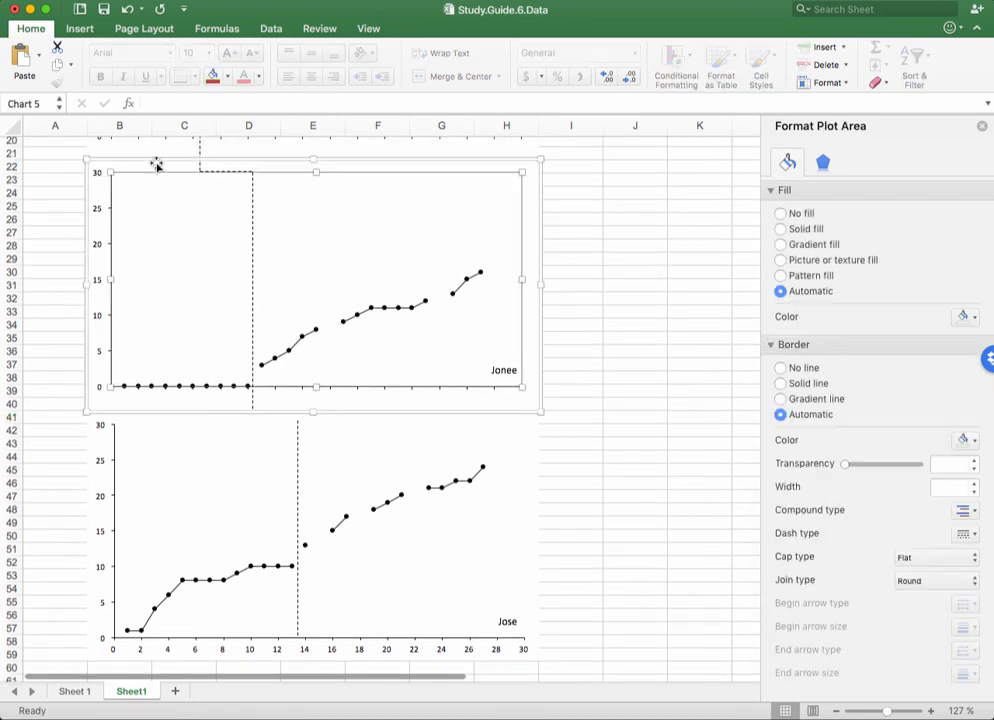
scroll(640, 283, up, 3)
scroll(640, 283, up, 2)
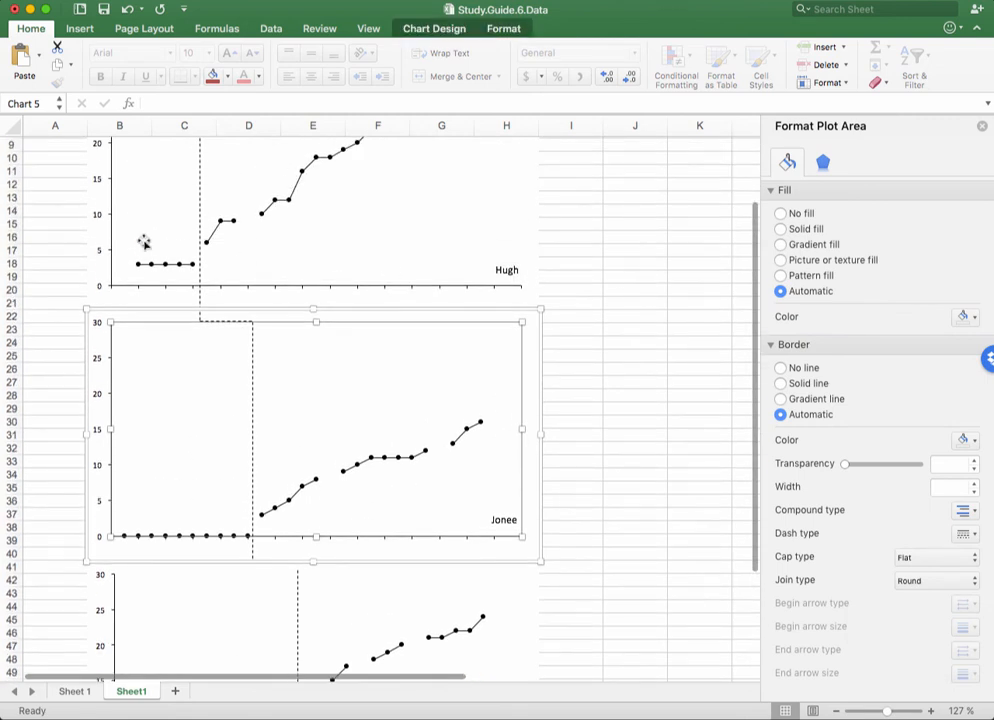
click(199, 183)
click(197, 316)
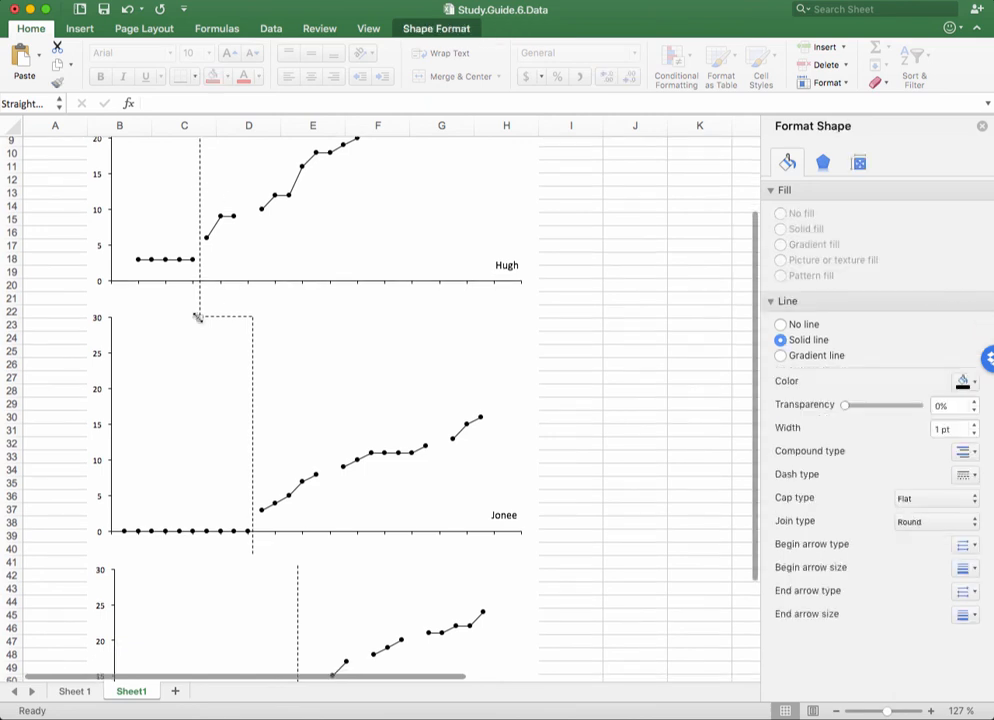
scroll(331, 313, down, 4)
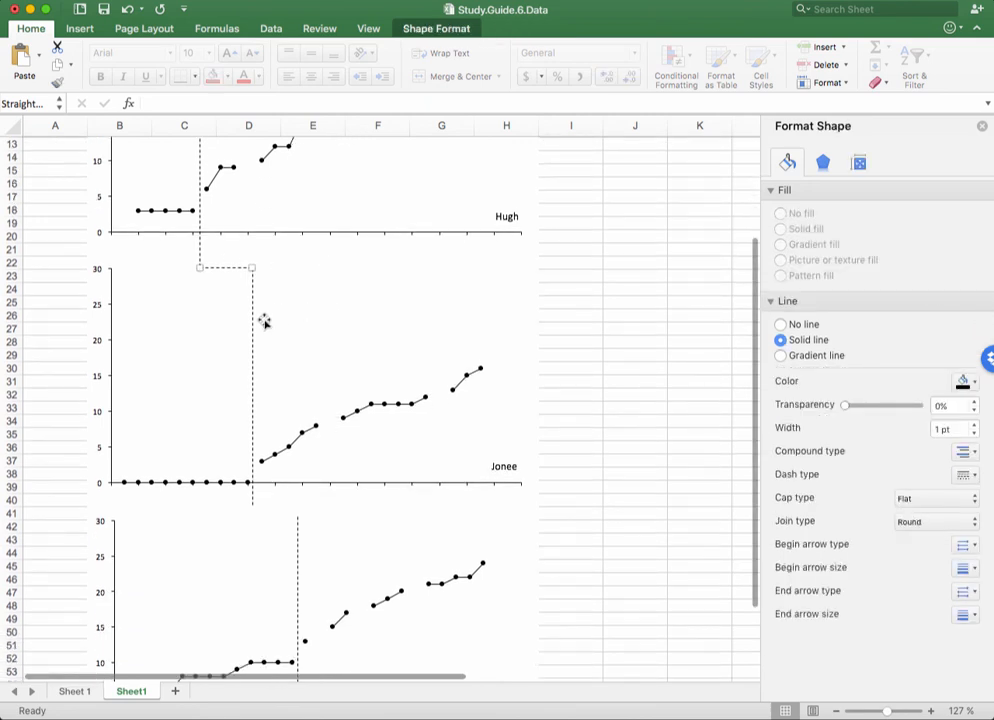
click(252, 329)
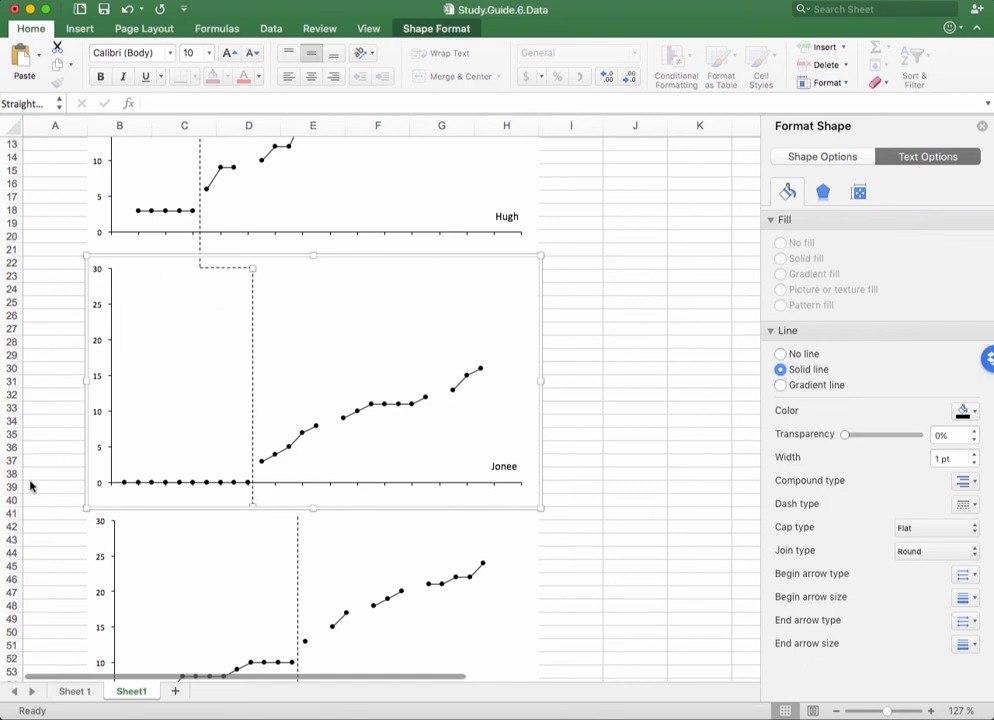
Step: Extend the bottom chart's dashed phase-change line straight up to the chart's upper edge
scroll(614, 337, down, 5)
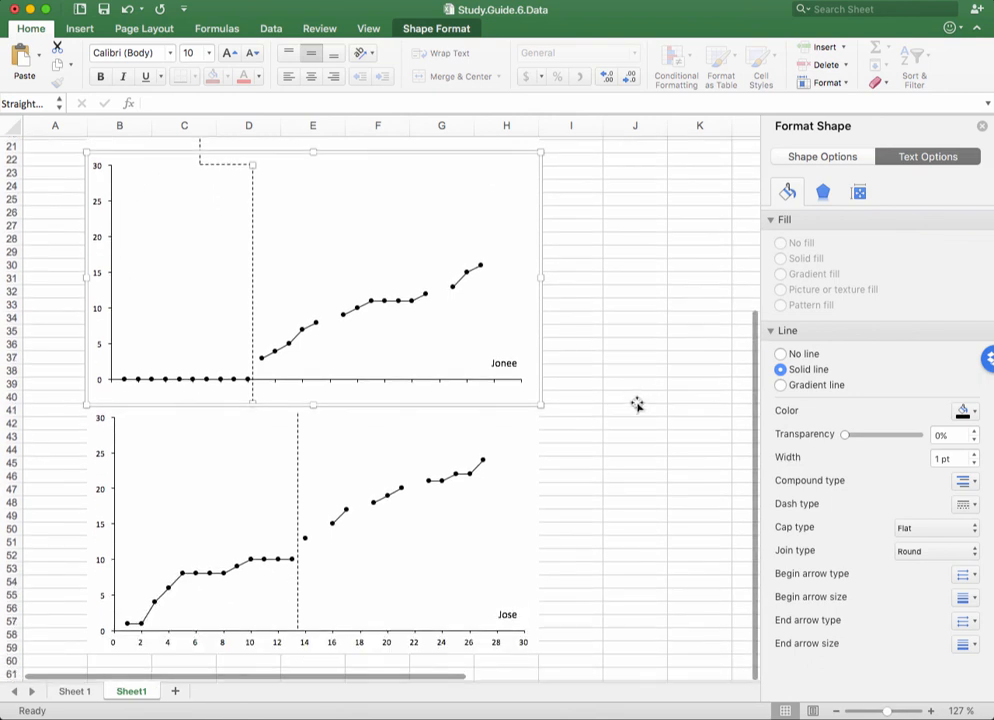
click(453, 515)
click(297, 455)
click(297, 455)
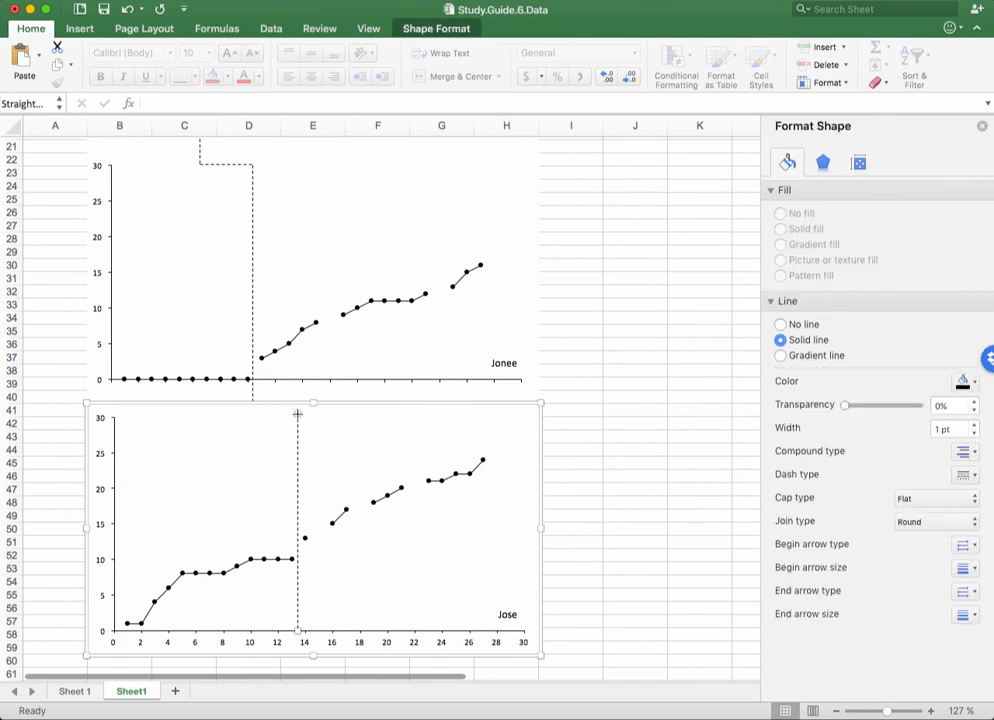
drag(297, 414, 291, 400)
drag(641, 397, 672, 397)
click(442, 438)
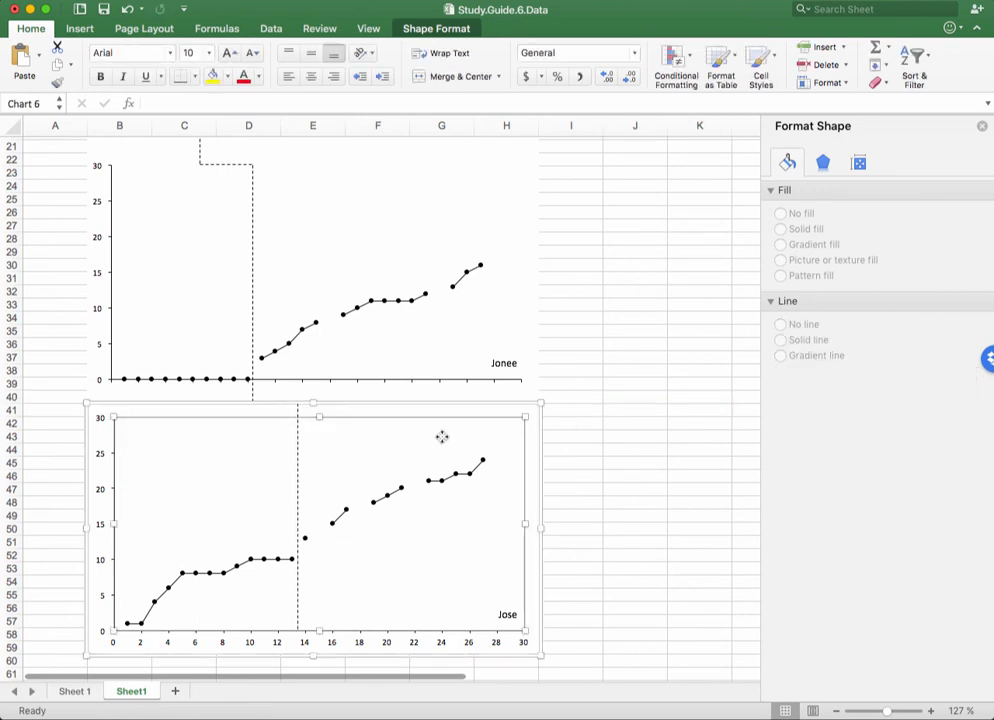
click(571, 400)
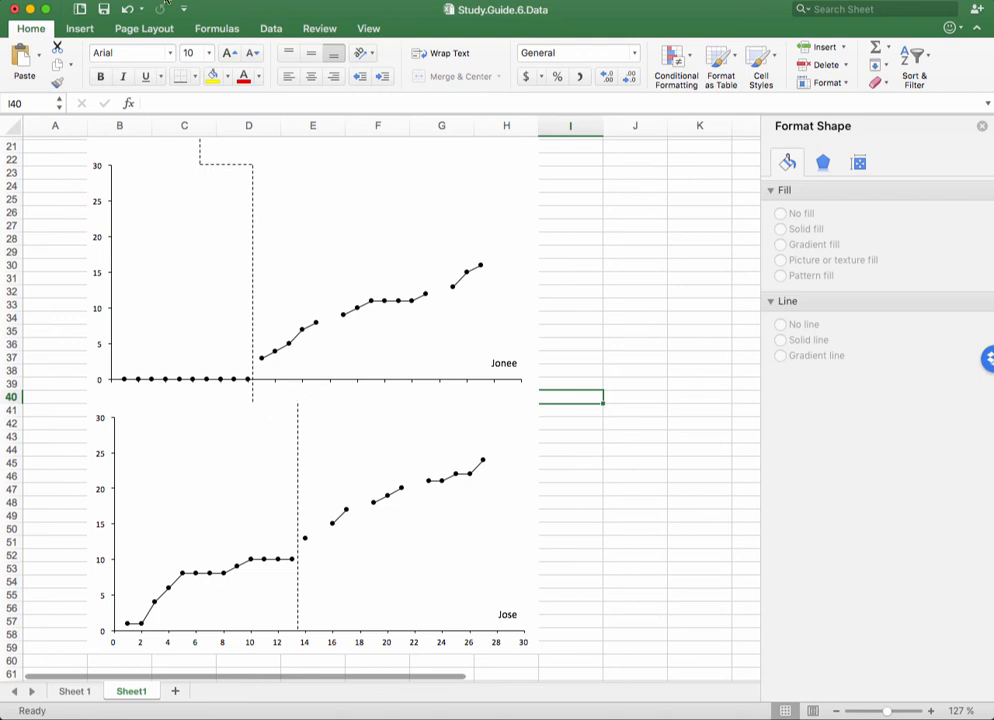
Step: Draw a horizontal line about 0.65" long joining the middle chart's phase-change line to the top of the bottom chart's phase-change line
click(79, 29)
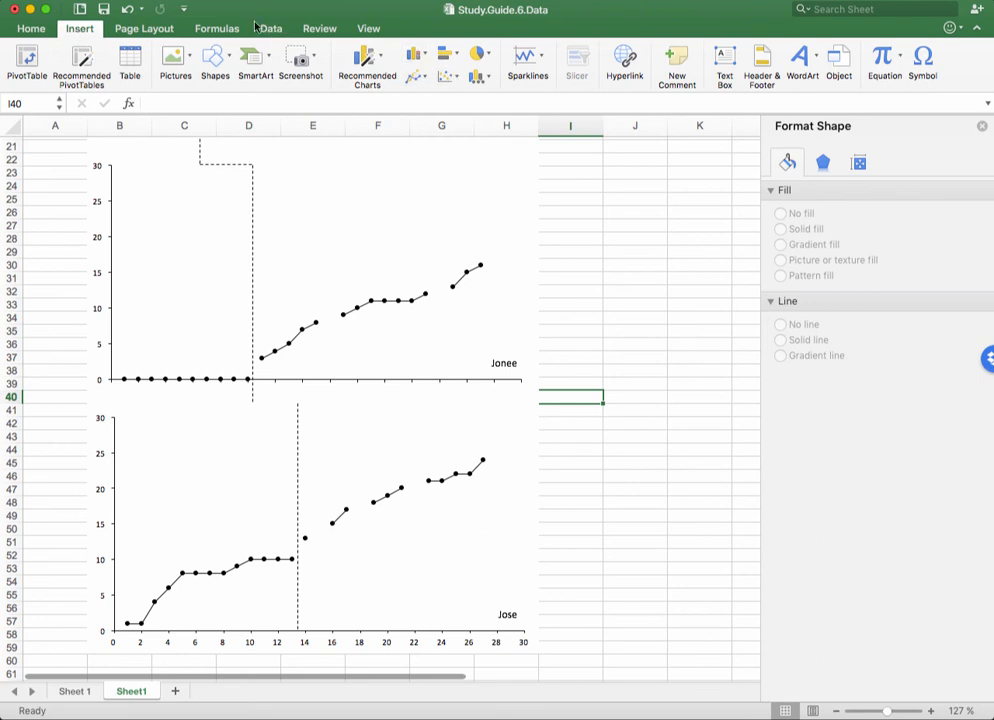
click(213, 57)
click(238, 104)
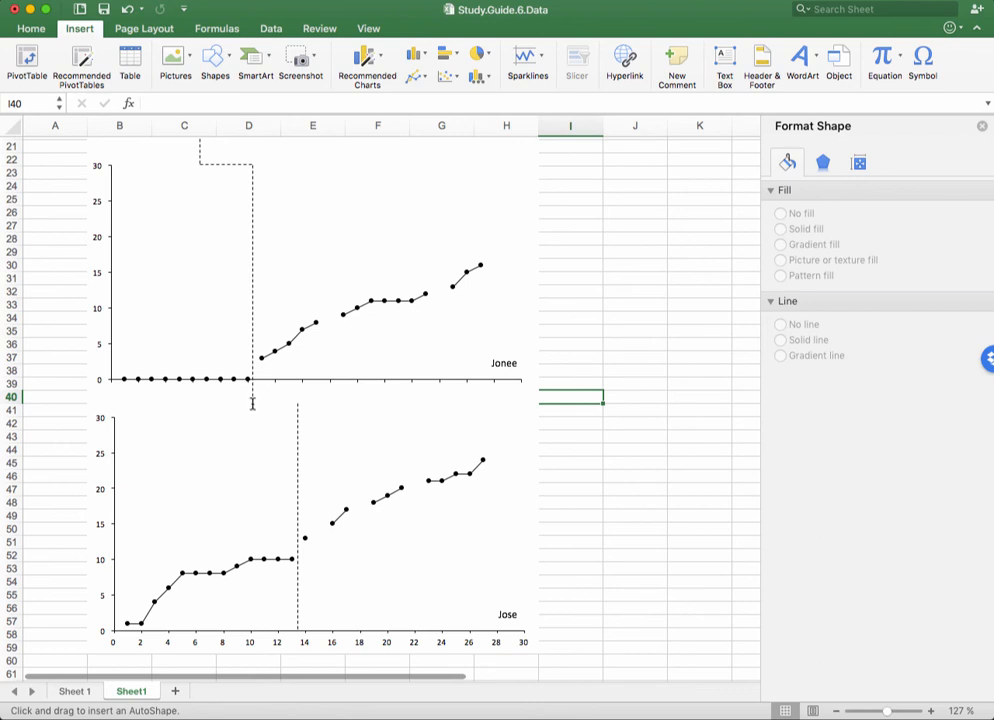
drag(251, 403, 313, 402)
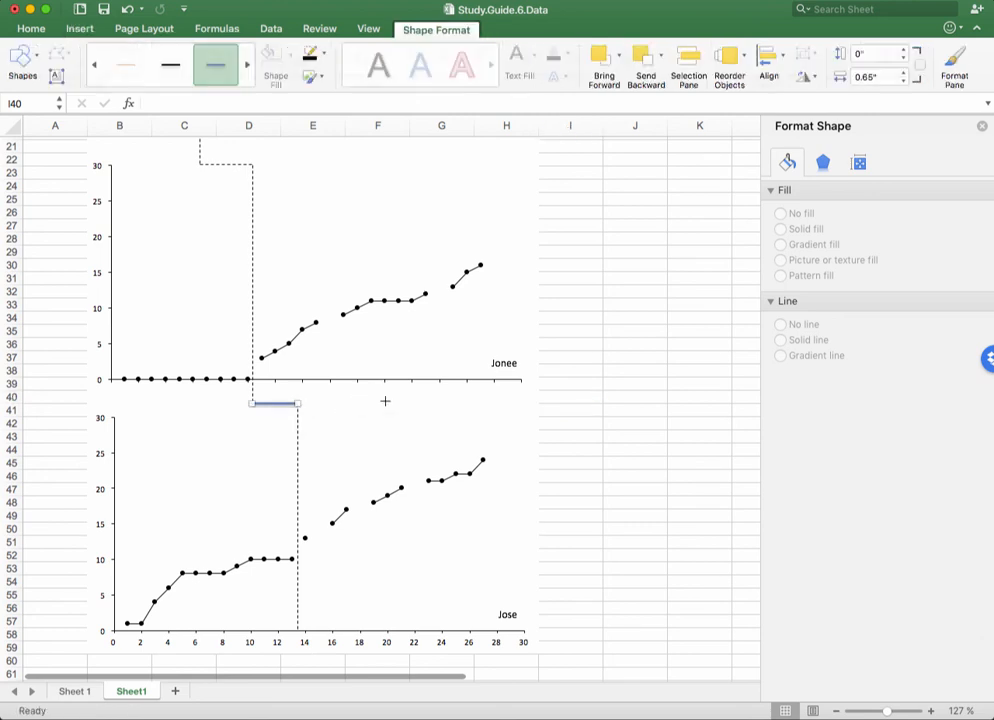
Step: Format the lower horizontal connector with a black outline, 1 pt weight and the same short dashes as the phase-change lines
click(323, 53)
click(326, 143)
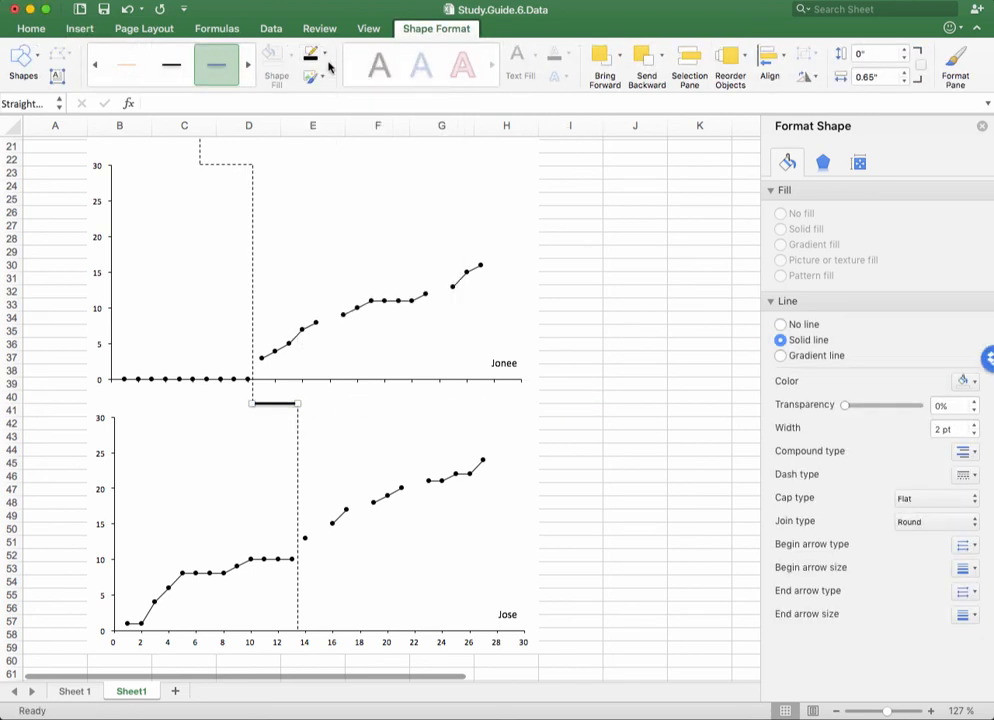
click(323, 55)
mouse_move(392, 300)
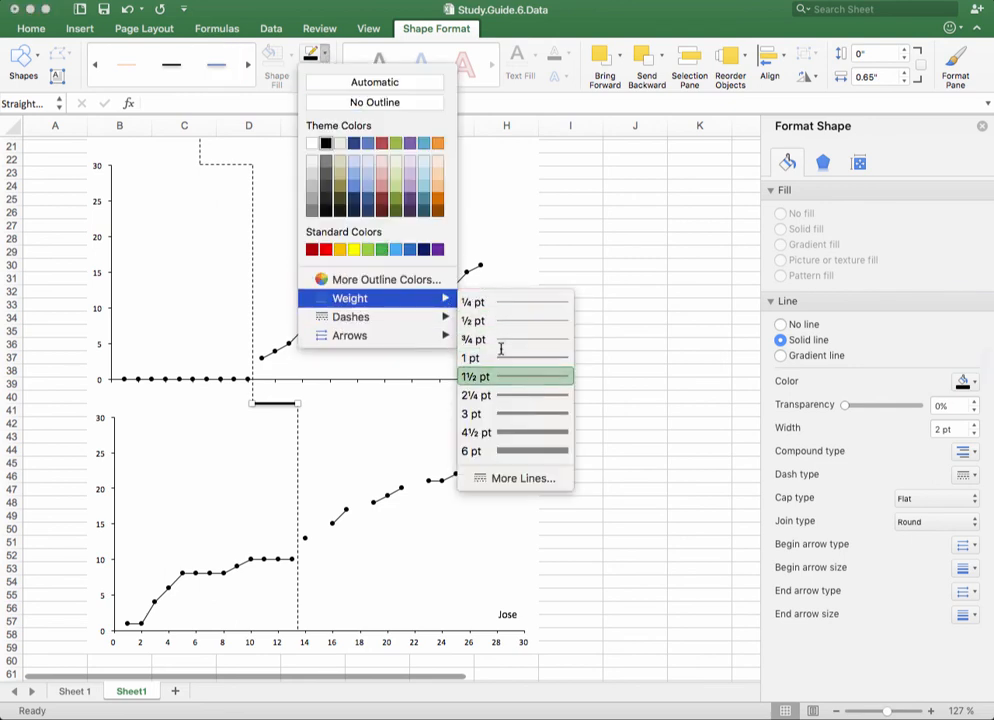
click(476, 357)
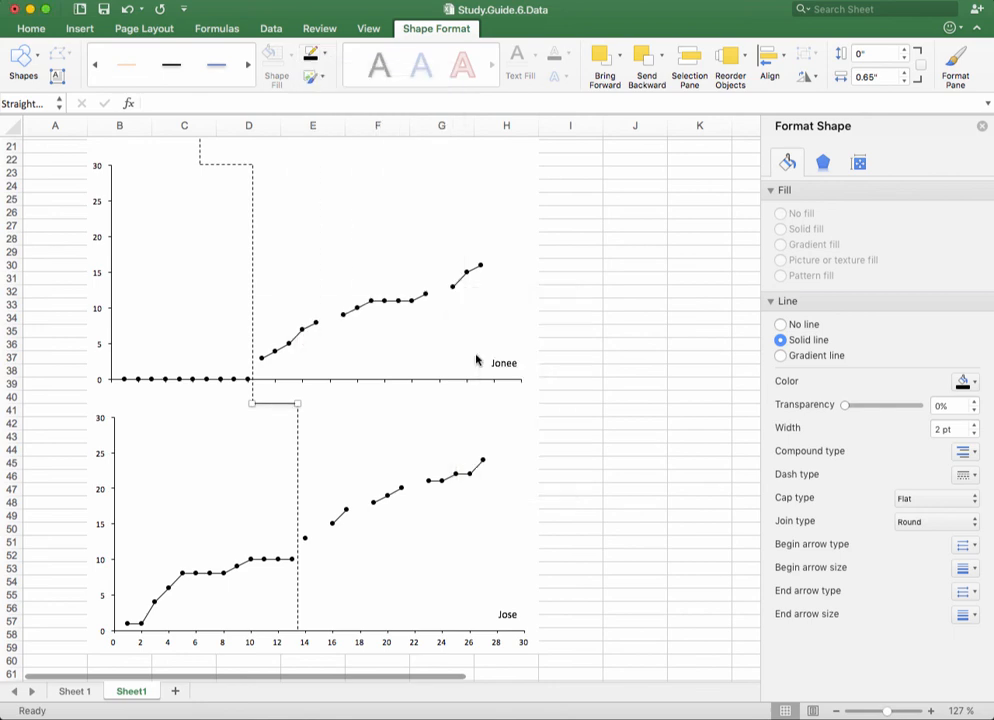
click(322, 54)
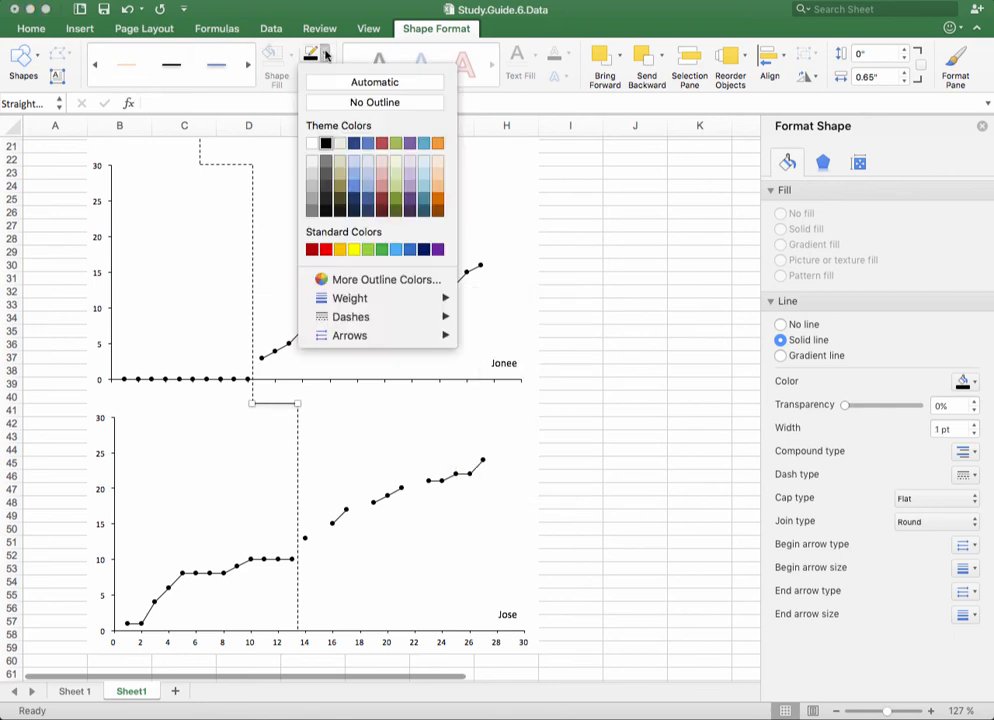
mouse_move(364, 318)
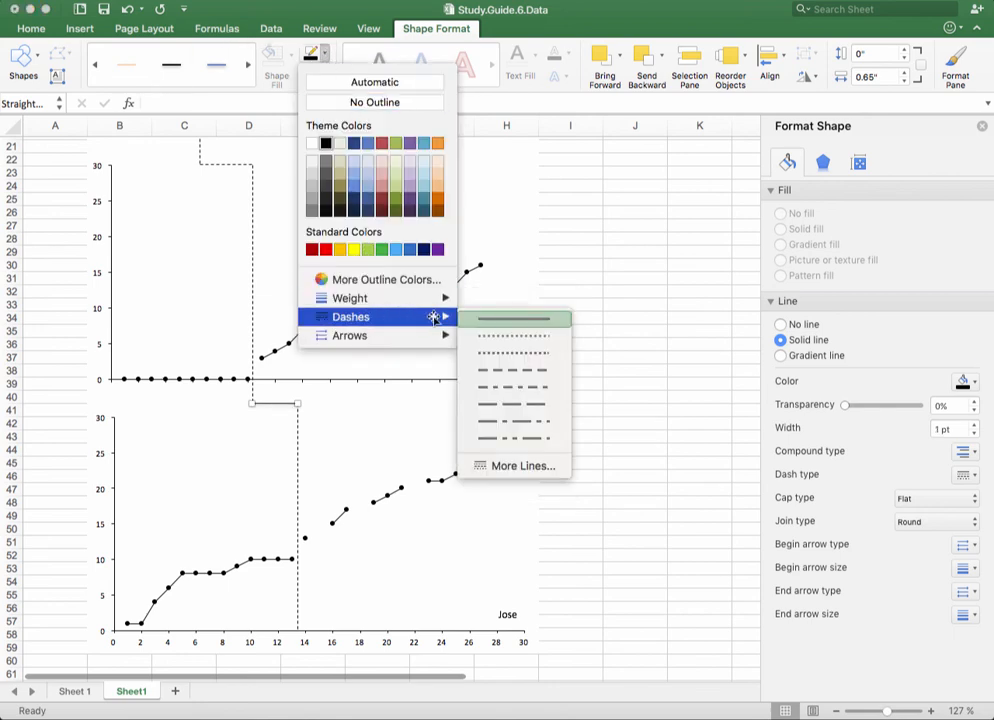
click(508, 372)
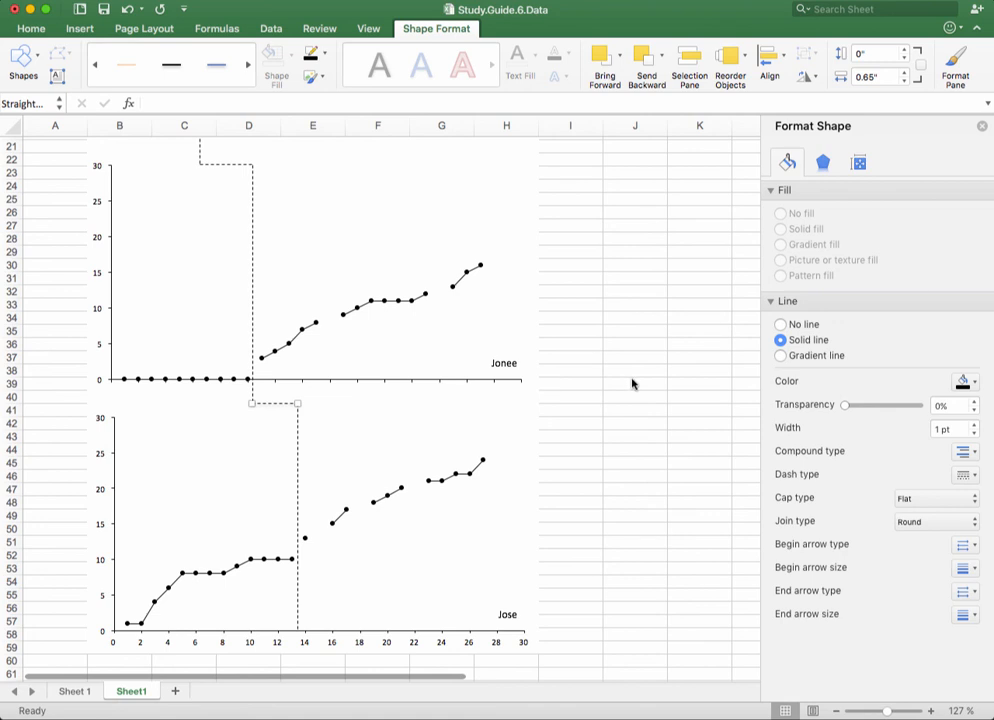
Step: Neutralize the lower connector's shadow by setting transparency to 0%, size 1%, blur 0 pt, angle 0° and distance 0 pt
click(822, 163)
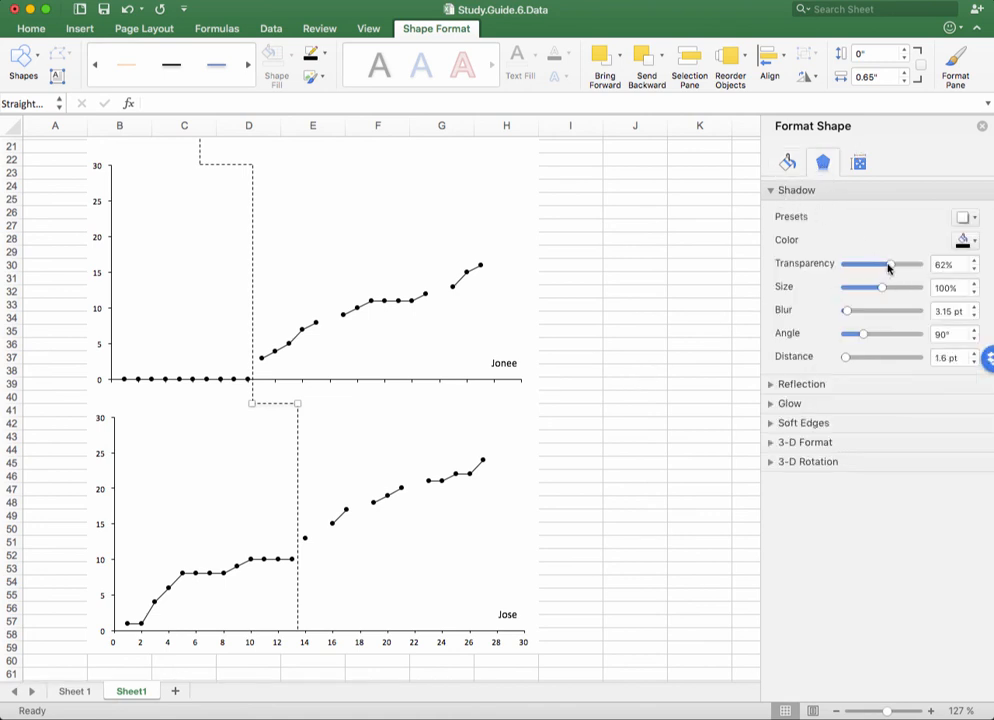
drag(889, 268, 820, 273)
drag(878, 289, 778, 313)
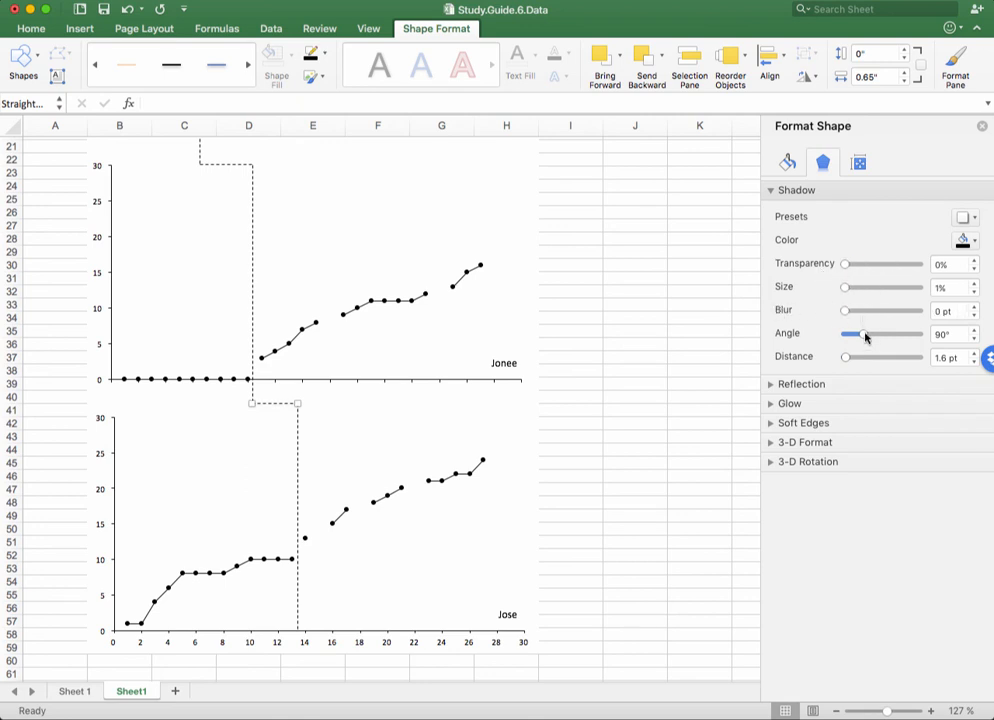
drag(866, 338, 785, 342)
click(572, 288)
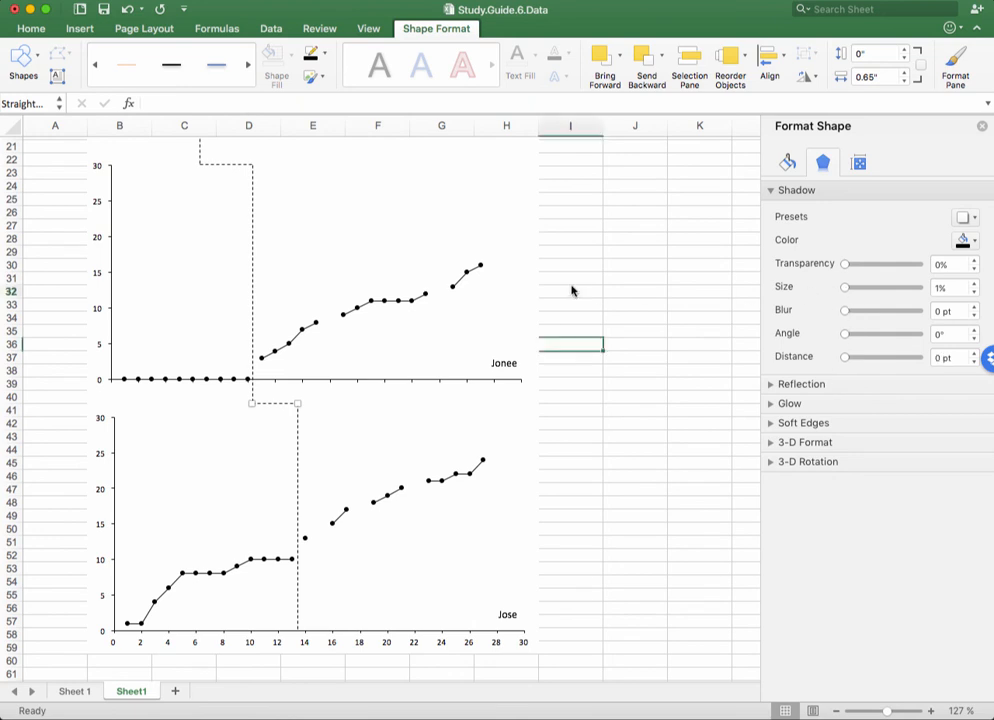
Step: Zoom the sheet out to 87% to review all three stacked charts and their connected phase-change lines together
click(635, 413)
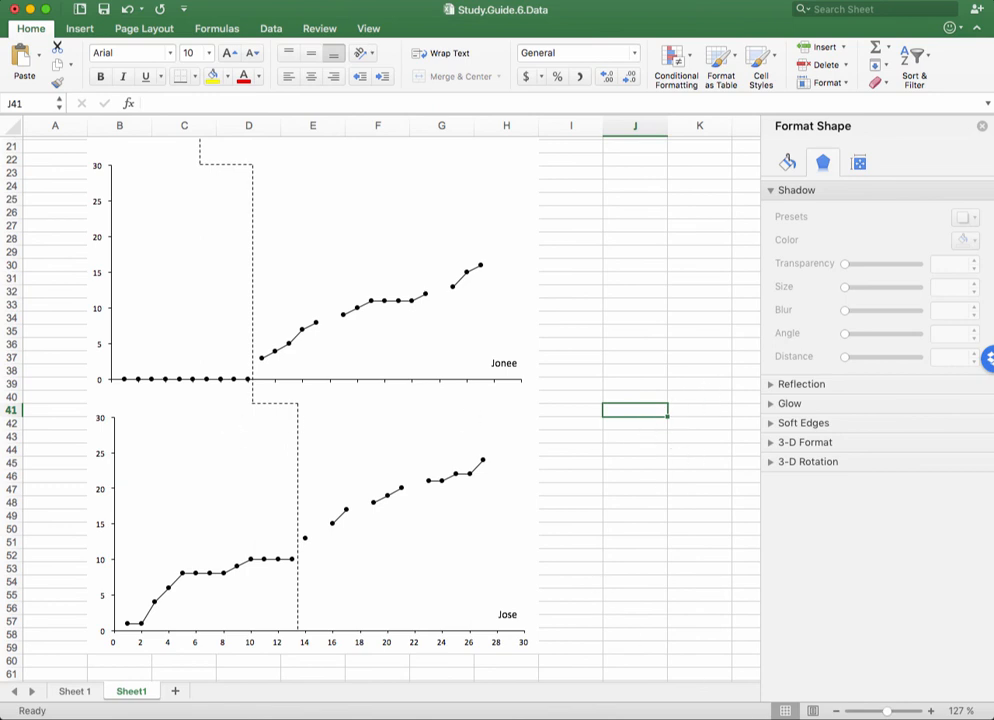
mouse_move(883, 712)
mouse_down()
mouse_move(869, 713)
mouse_move(883, 713)
mouse_up()
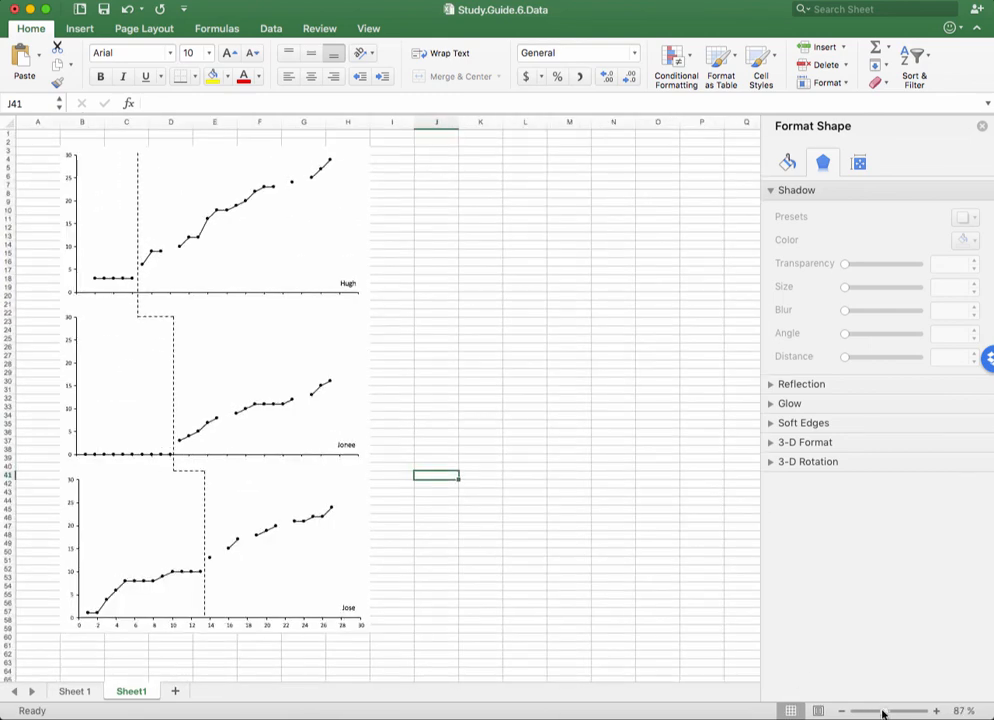
click(597, 520)
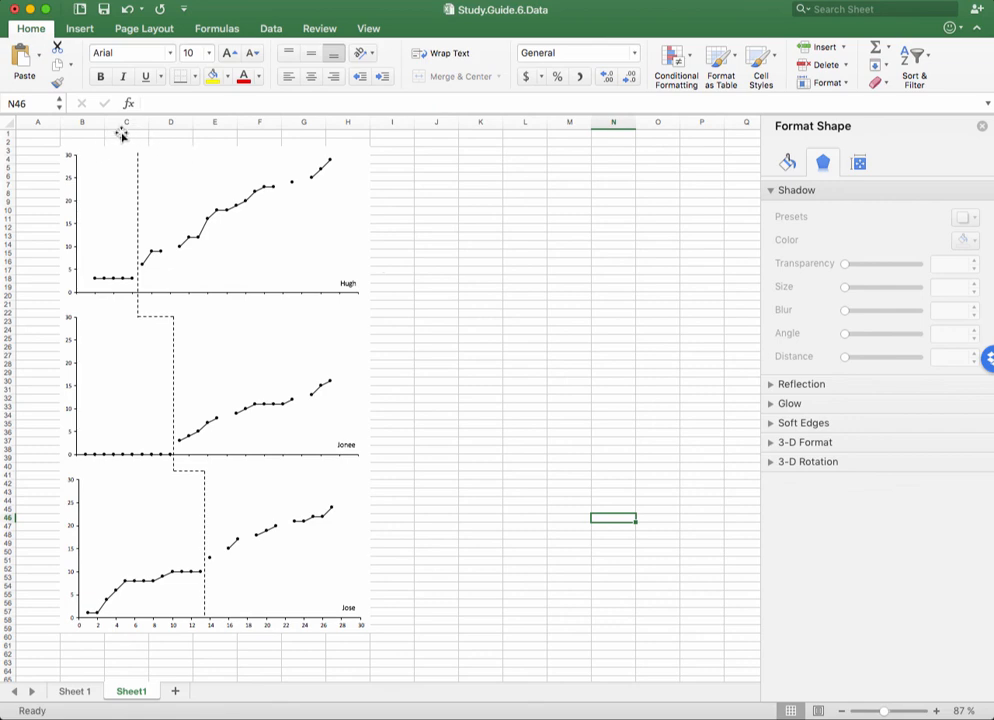
Step: Add a "Baseline" text box above the top chart's baseline phase, fitted between the vertical axis and phase-change line, with centered text
click(81, 29)
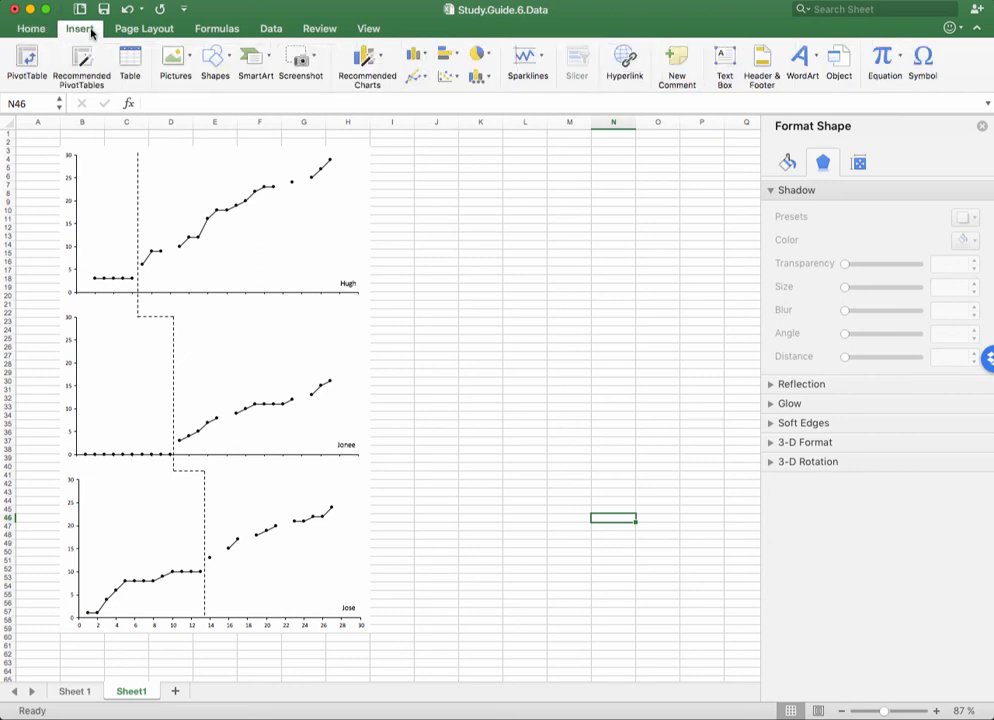
click(734, 62)
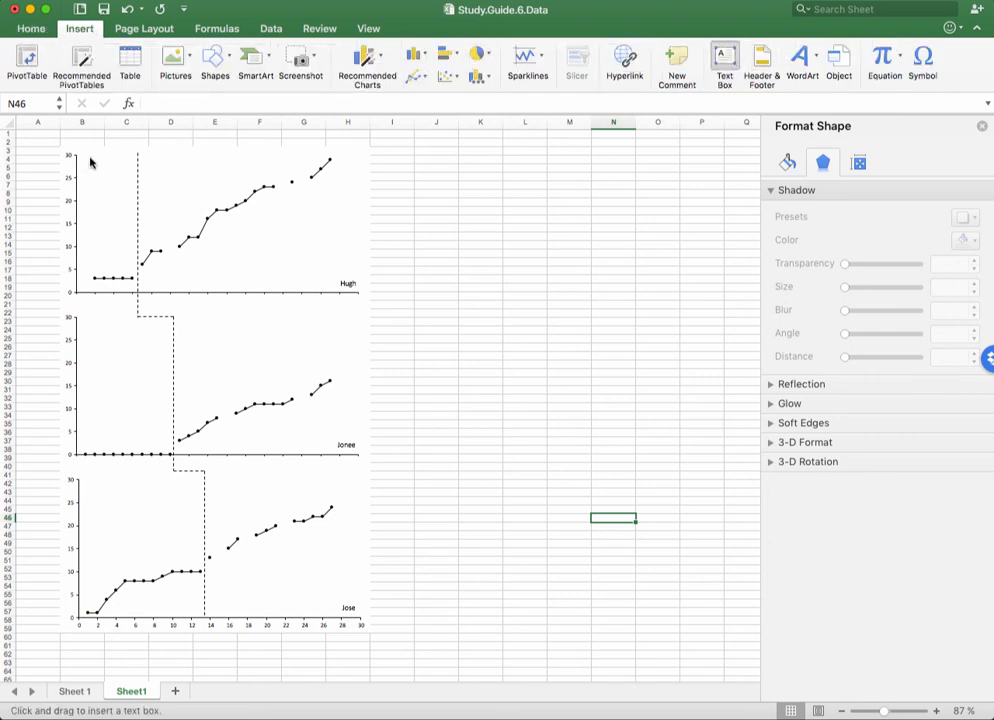
drag(91, 157, 103, 171)
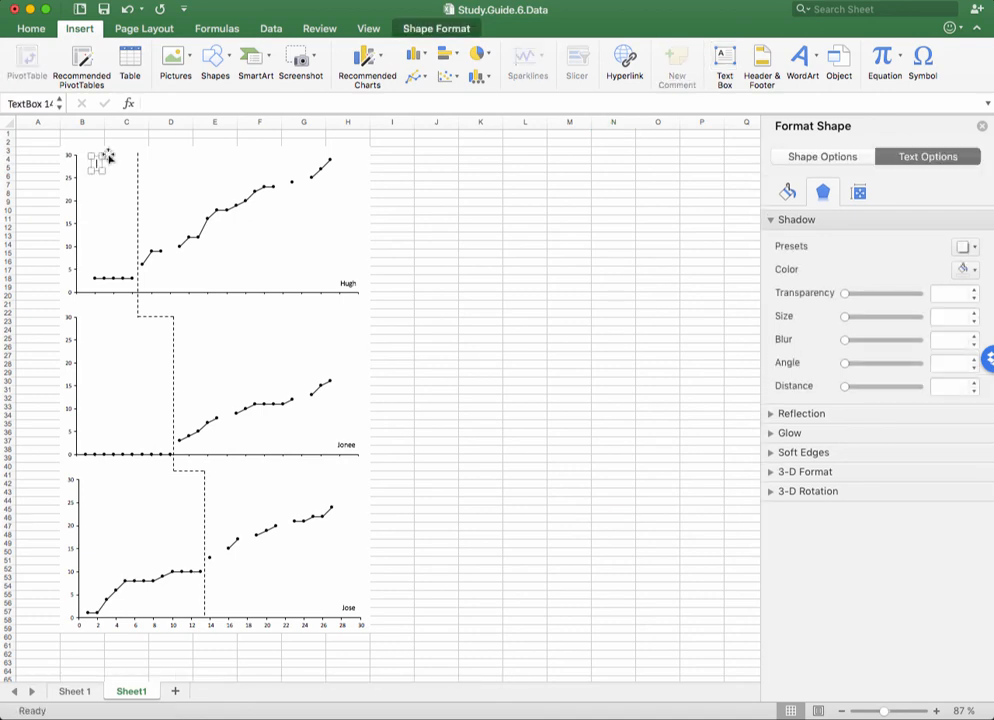
text(Baseline)
drag(99, 154, 137, 159)
click(33, 29)
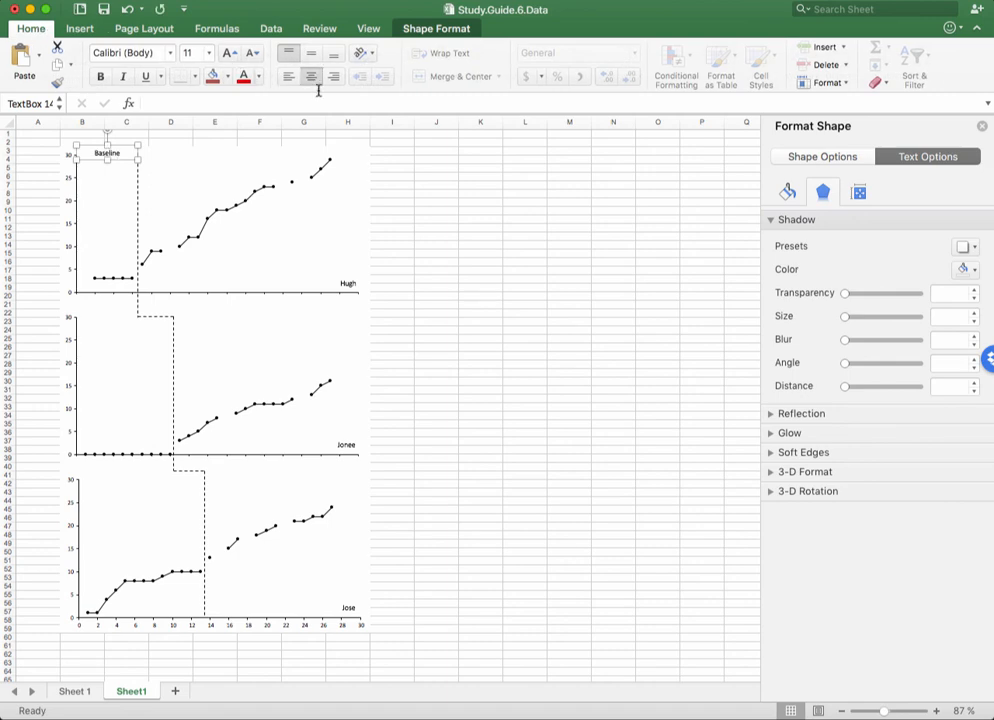
click(494, 228)
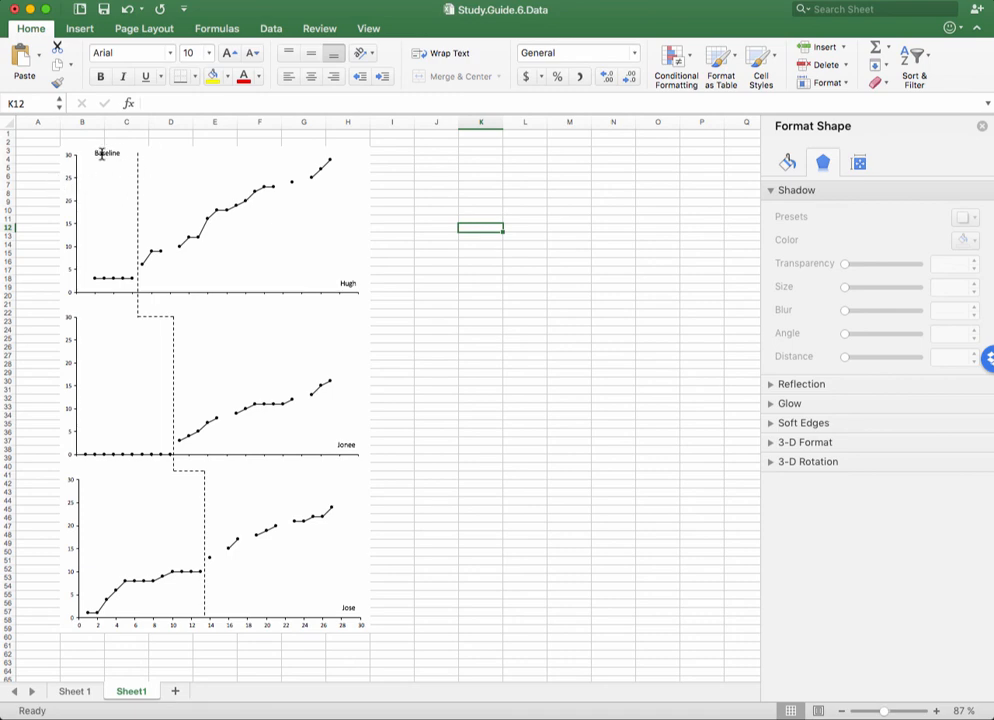
Step: Add a text box reading "Token Economy" in the upper part of the top chart, just after the phase-change line
click(77, 30)
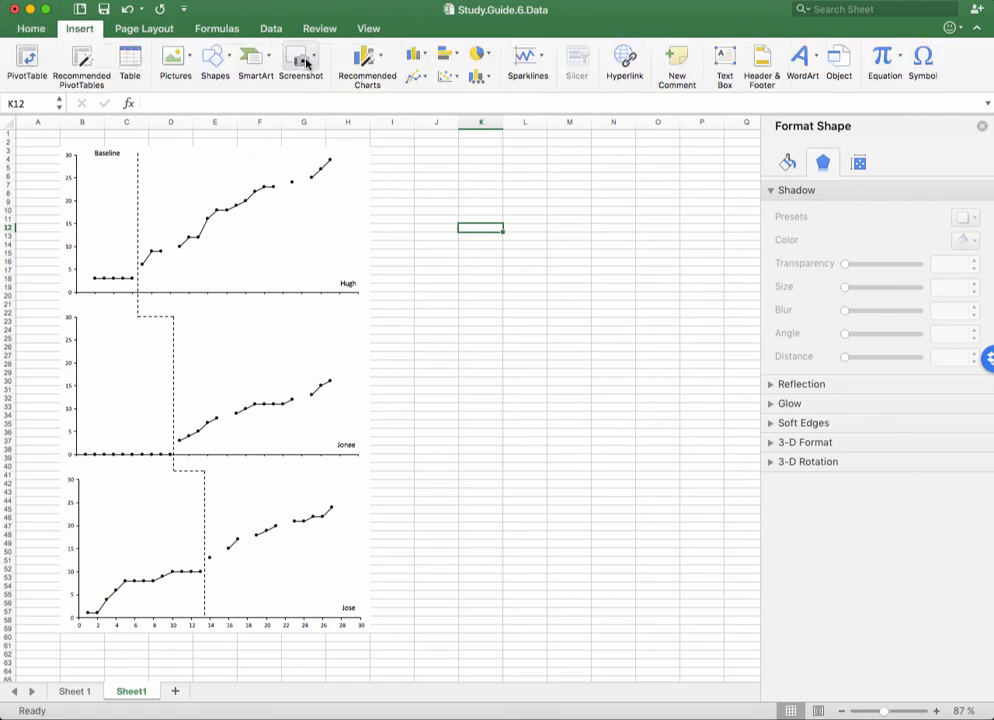
click(213, 60)
click(215, 60)
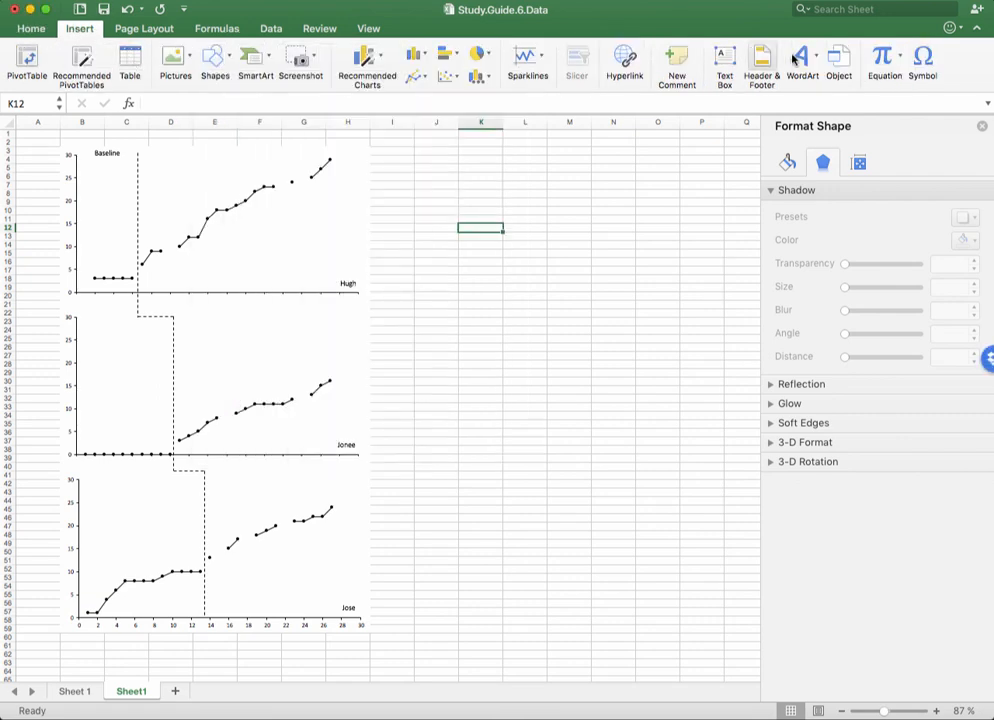
click(724, 60)
drag(160, 157, 173, 172)
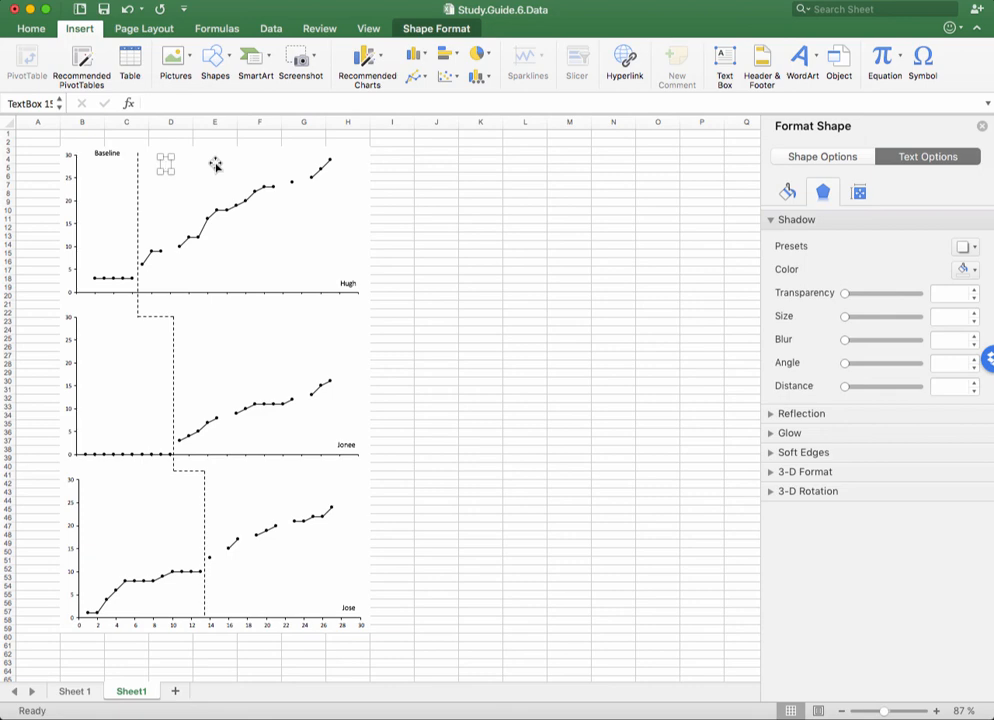
text(Token Economy)
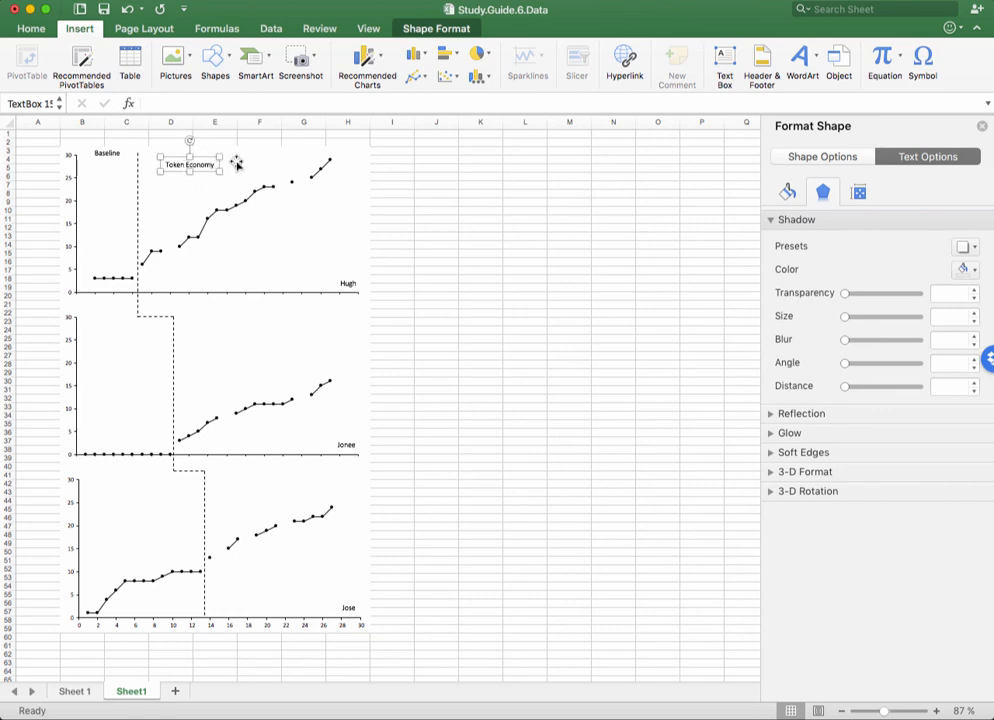
Step: Align the "Token Economy" label with "Baseline", stretch it from the phase-change line to the chart's far edge, and center its text
click(172, 204)
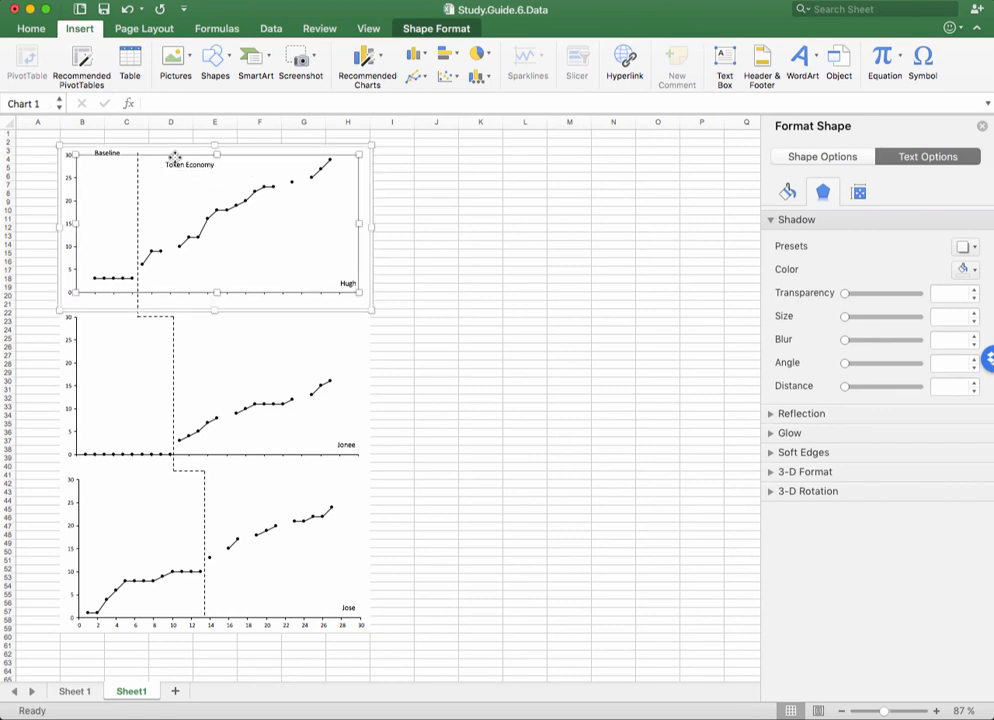
click(173, 164)
click(174, 164)
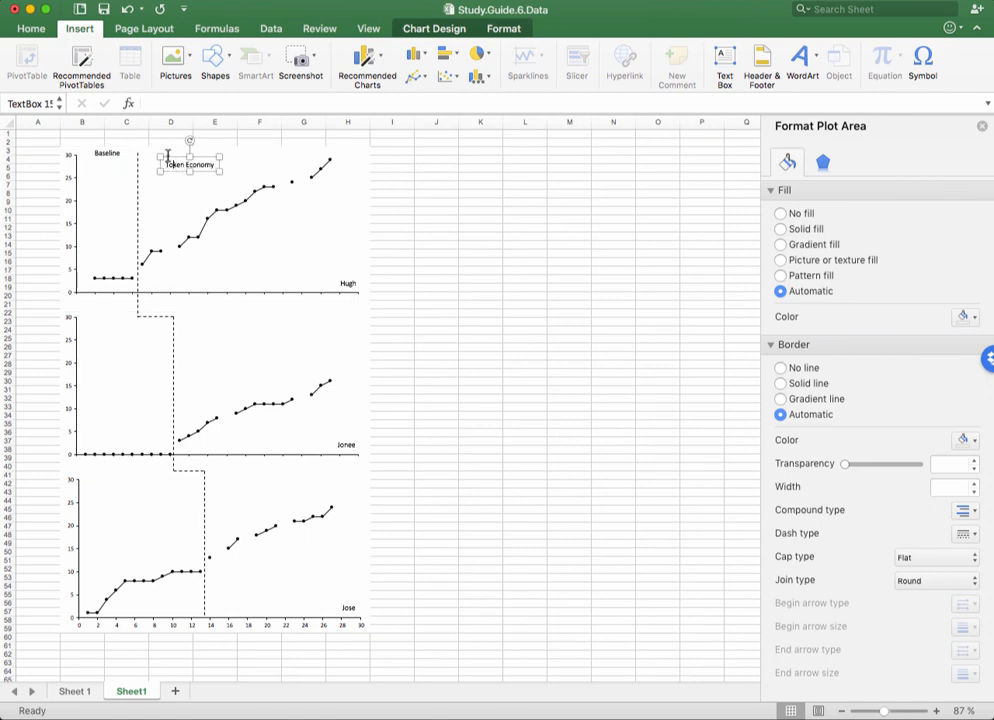
drag(174, 164, 137, 158)
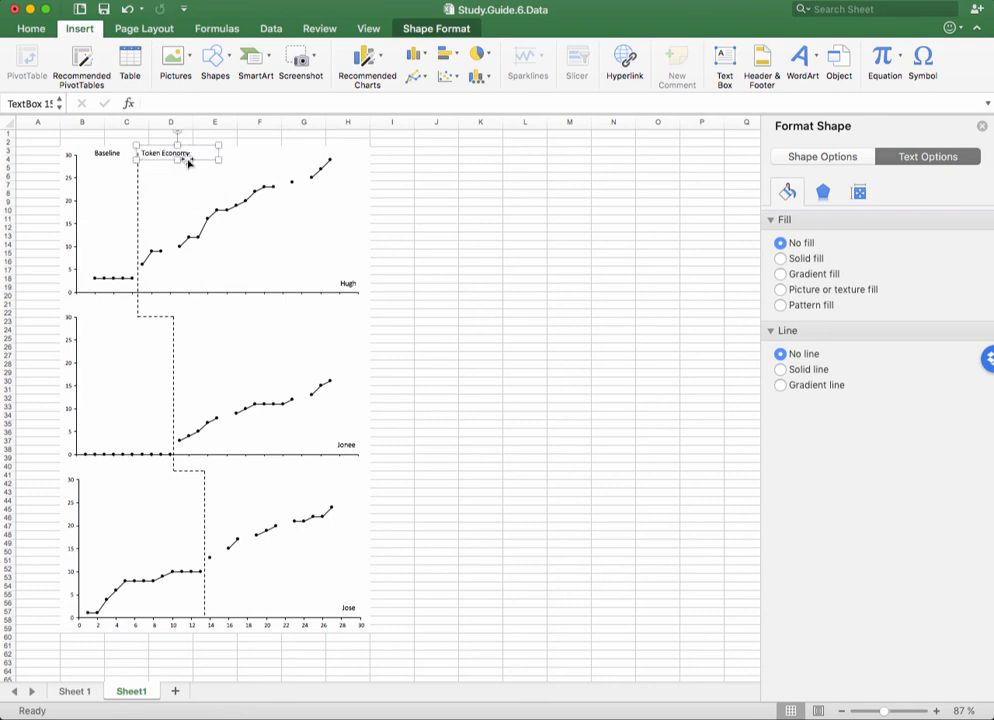
drag(218, 159, 365, 161)
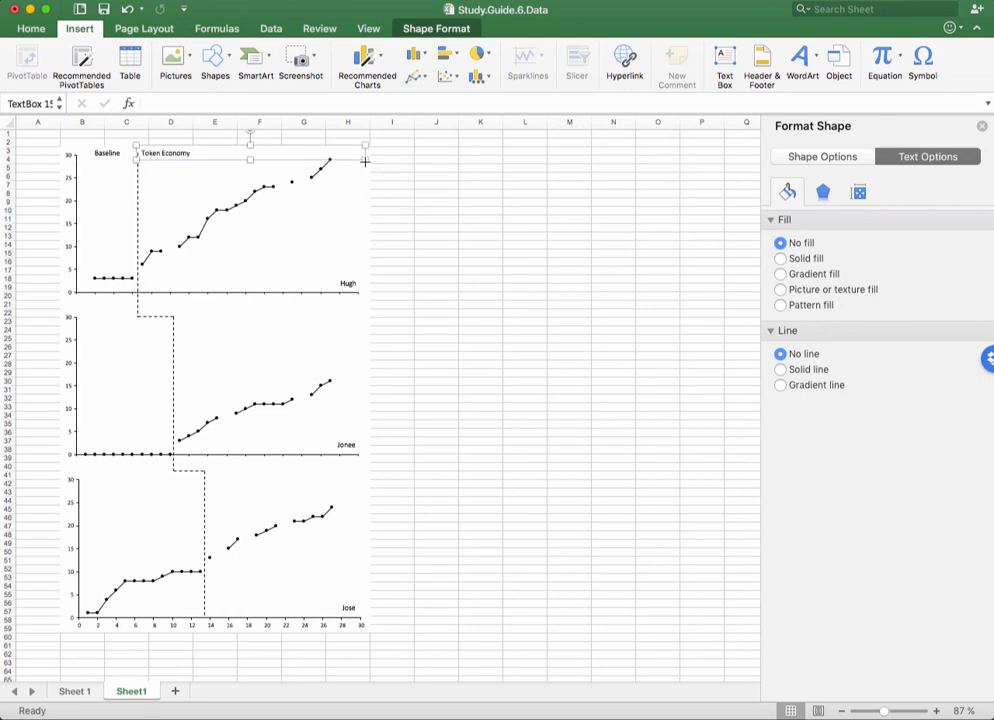
click(26, 31)
click(311, 78)
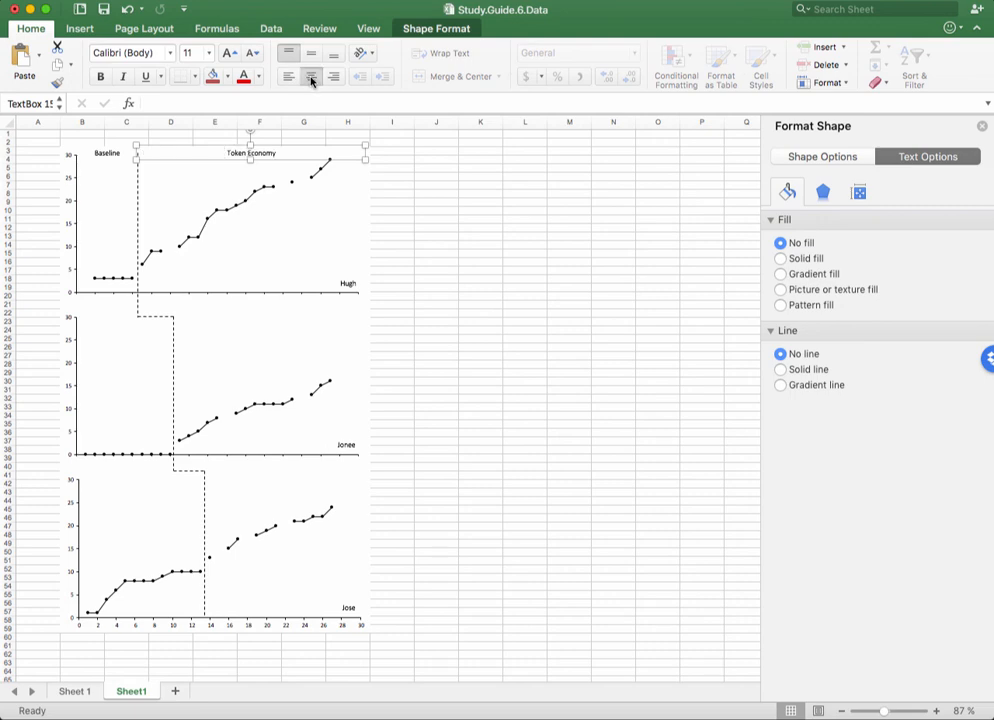
click(480, 287)
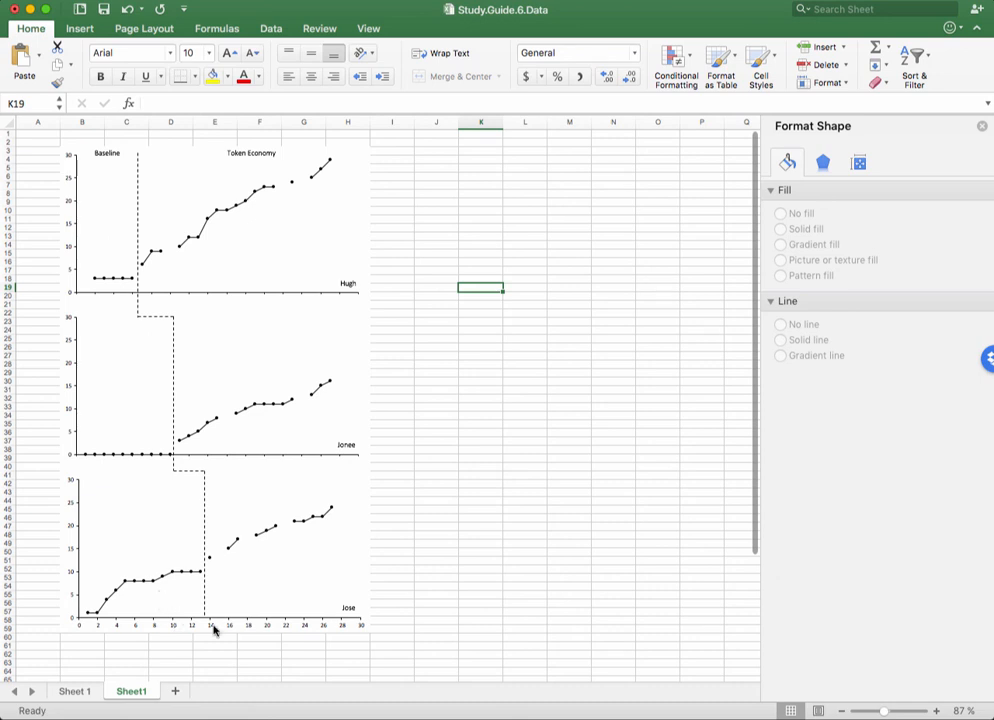
Step: Add a text box reading "Sessions" below the bottom chart's horizontal axis
scroll(418, 562, down, 1)
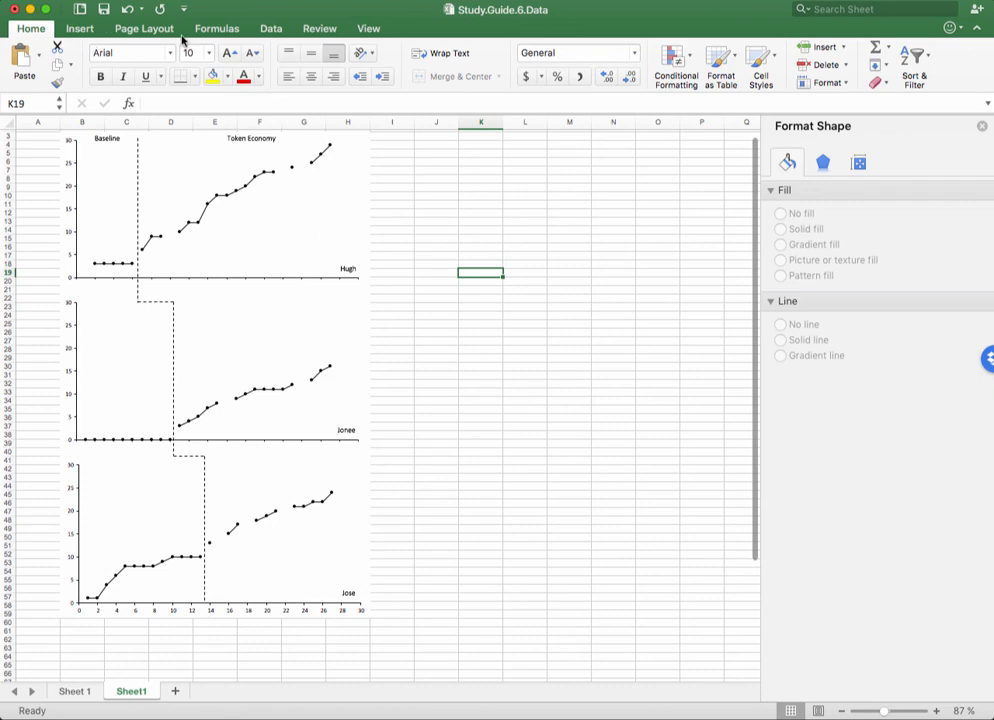
click(86, 29)
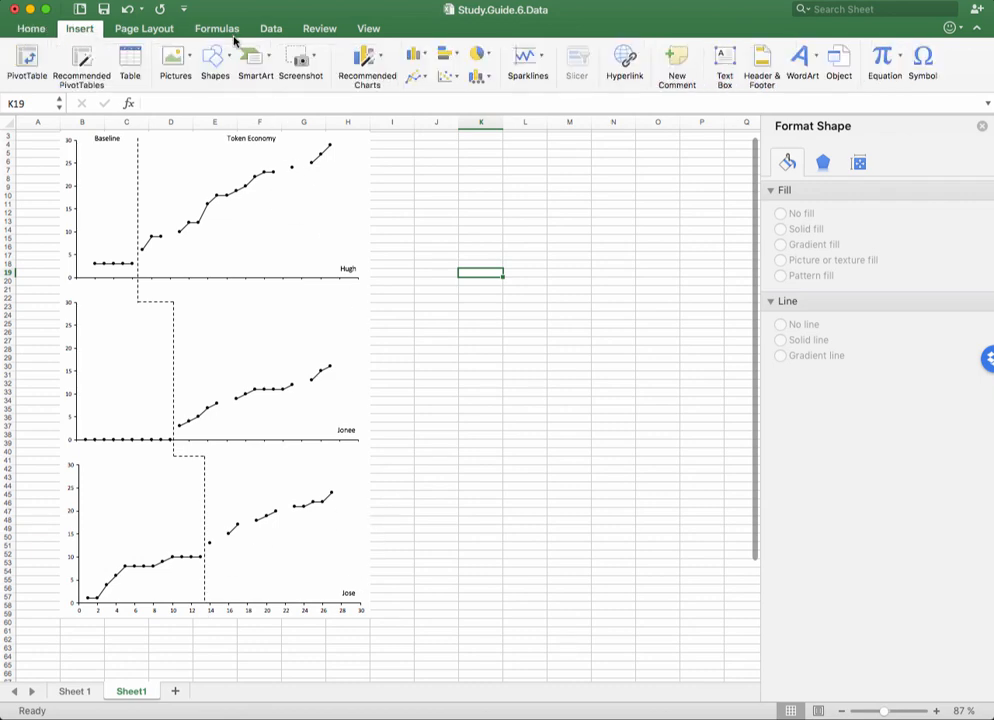
click(726, 66)
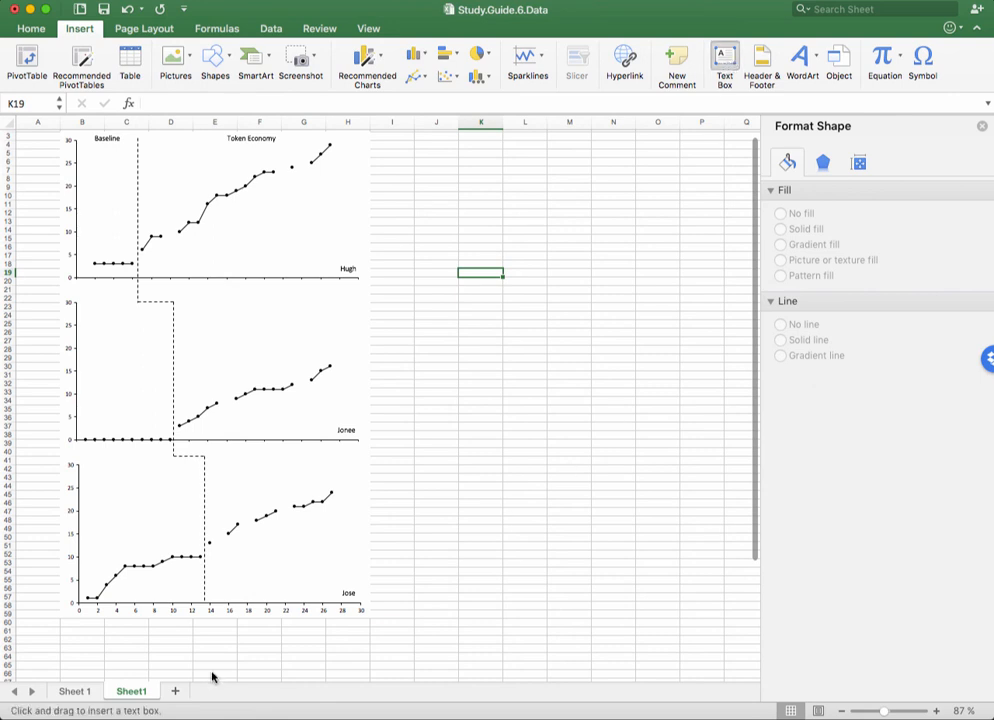
click(204, 630)
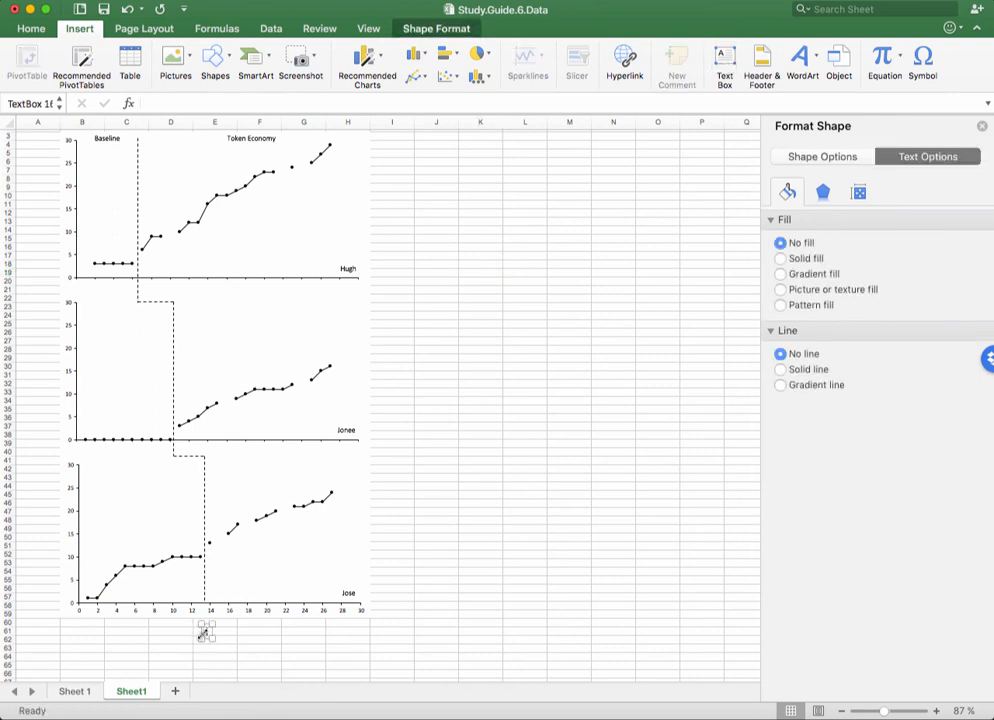
text(Sessions)
Step: Stretch the "Sessions" label across the full width of the bottom chart's horizontal axis, directly under the session numbers, and center its text
drag(213, 623, 76, 633)
drag(231, 631, 362, 630)
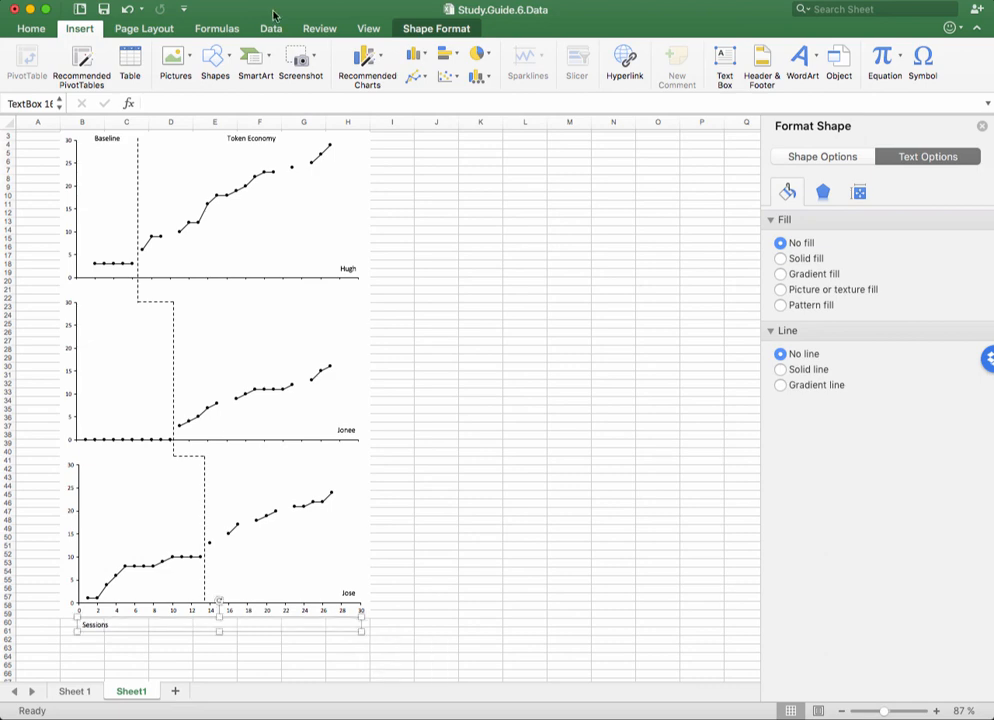
click(25, 31)
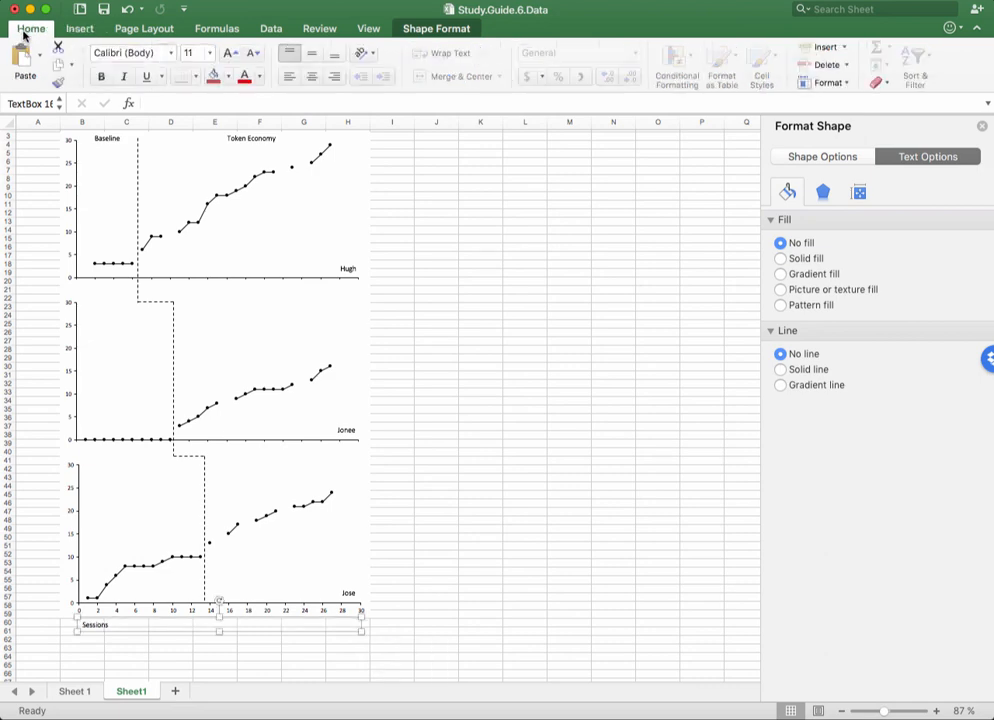
click(311, 76)
click(594, 450)
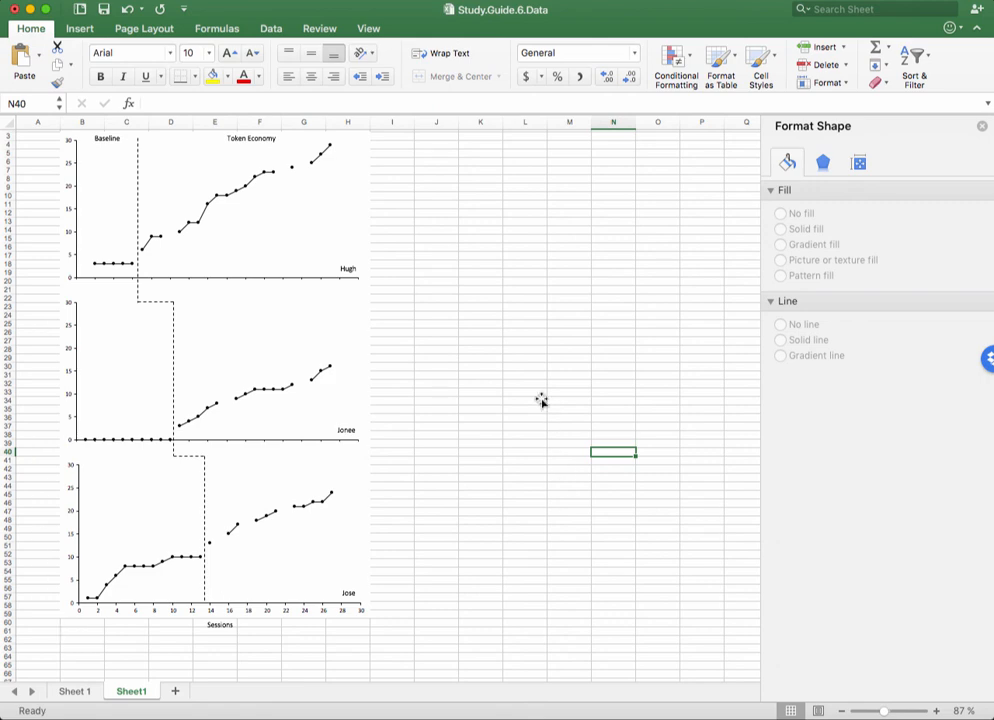
Step: Add a text box reading "Number of Math Problems Complete" in the empty cells beside the charts
scroll(548, 405, up, 1)
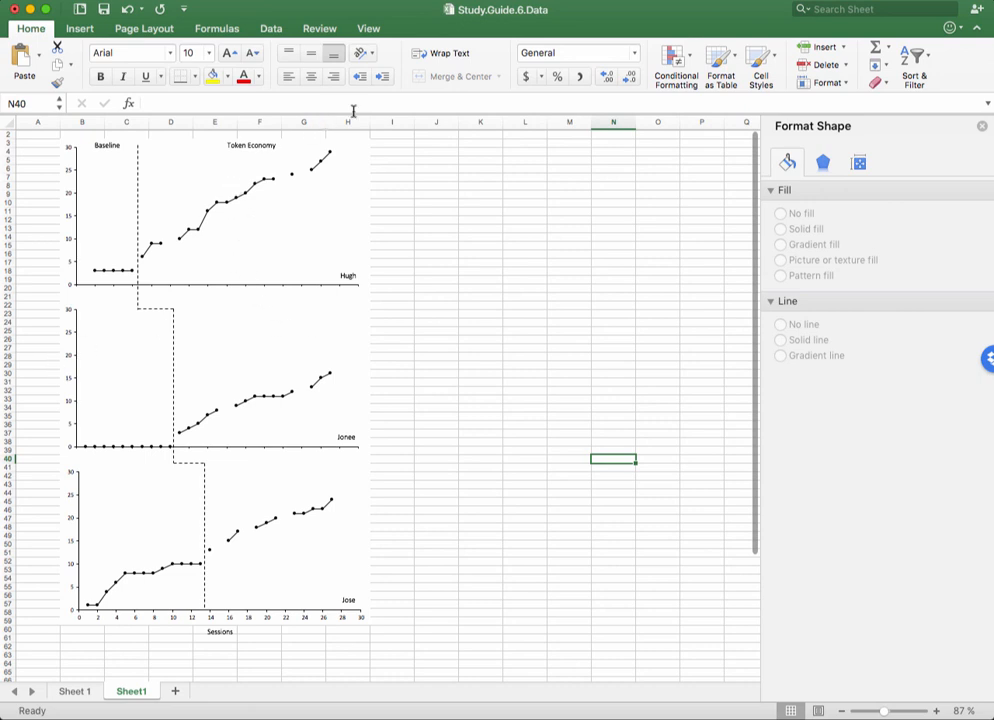
click(86, 30)
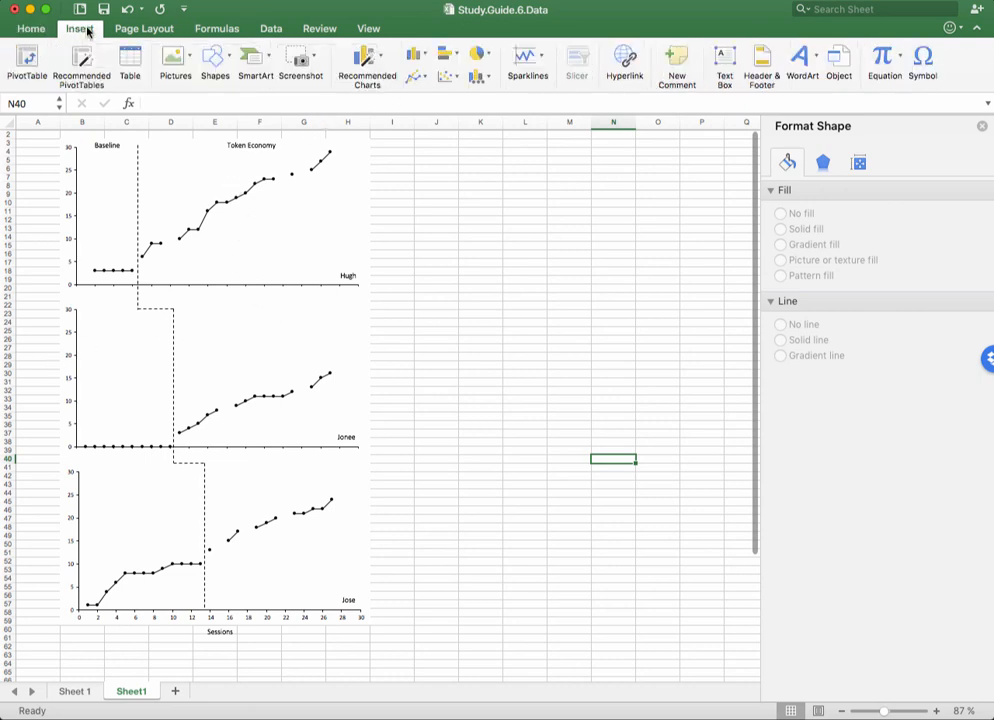
click(723, 65)
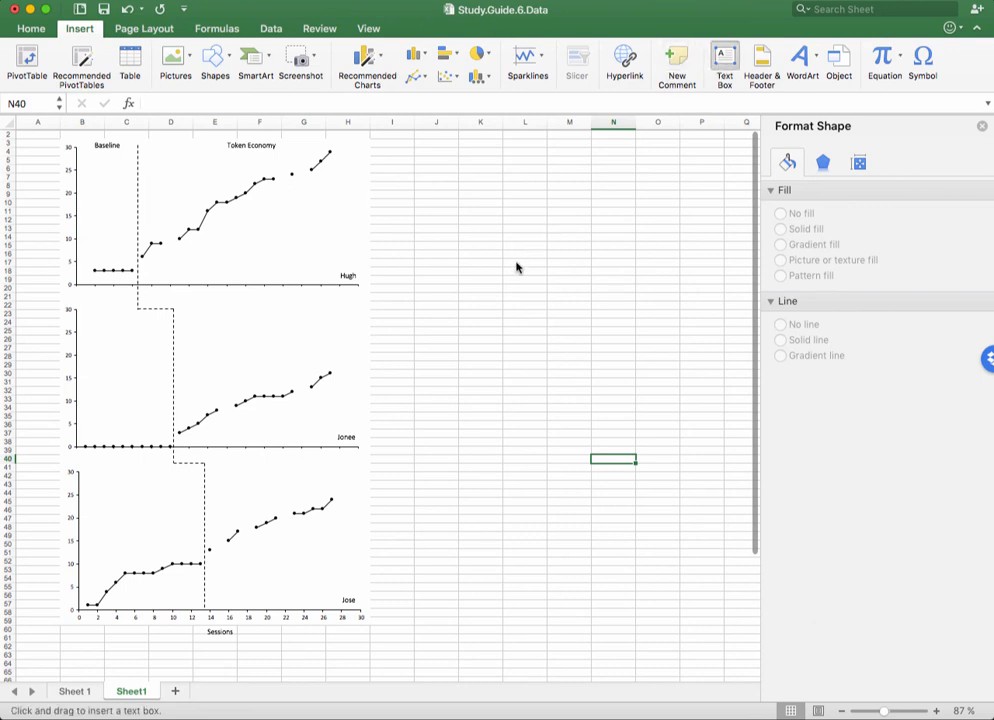
click(512, 285)
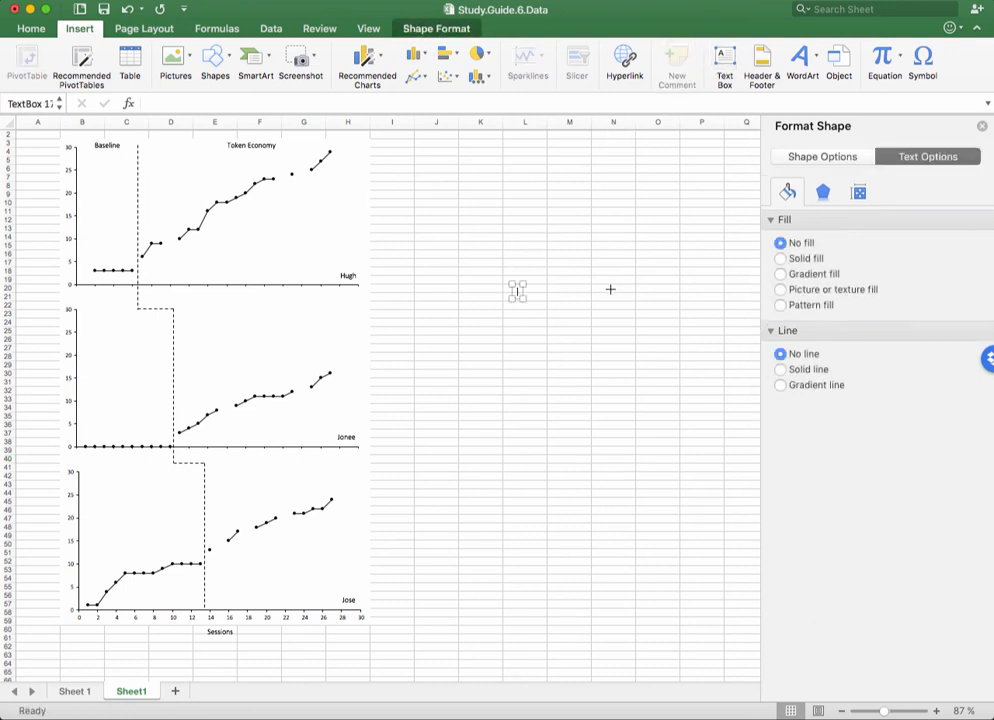
text(Number of math)
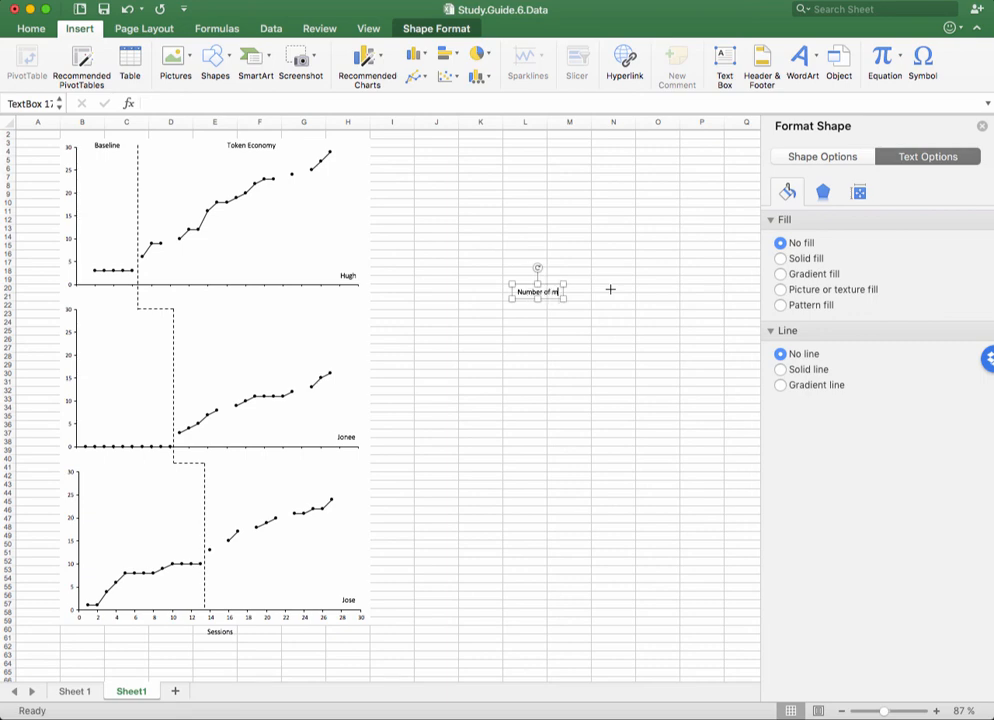
key(BackSpace)
key(BackSpace)
key(BackSpace)
key(BackSpace)
text(Math)
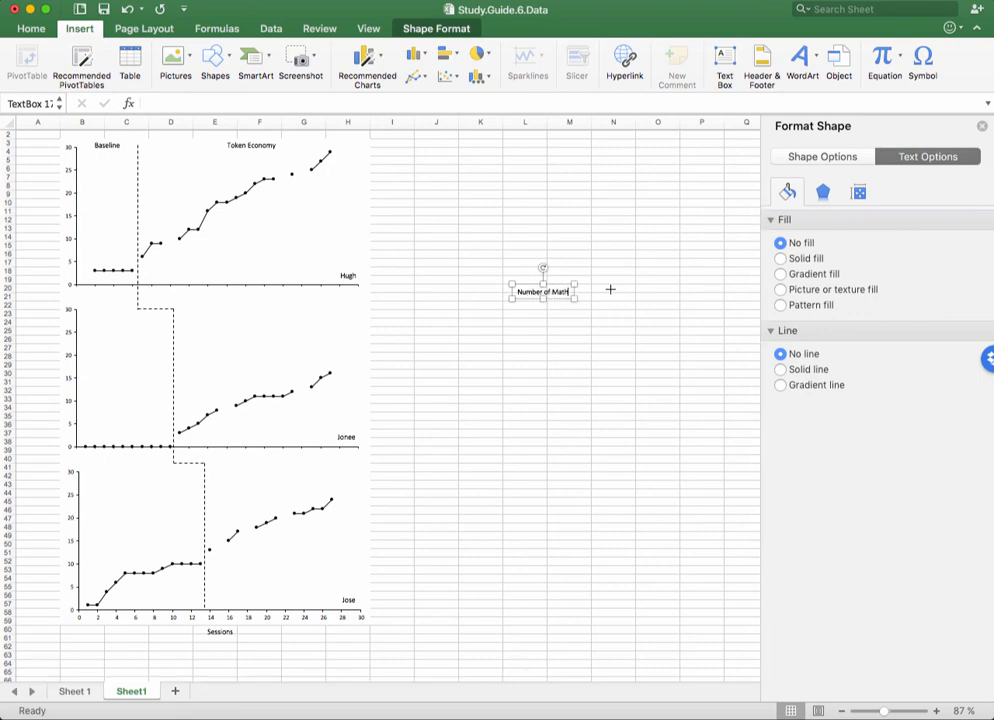
text( Proble)
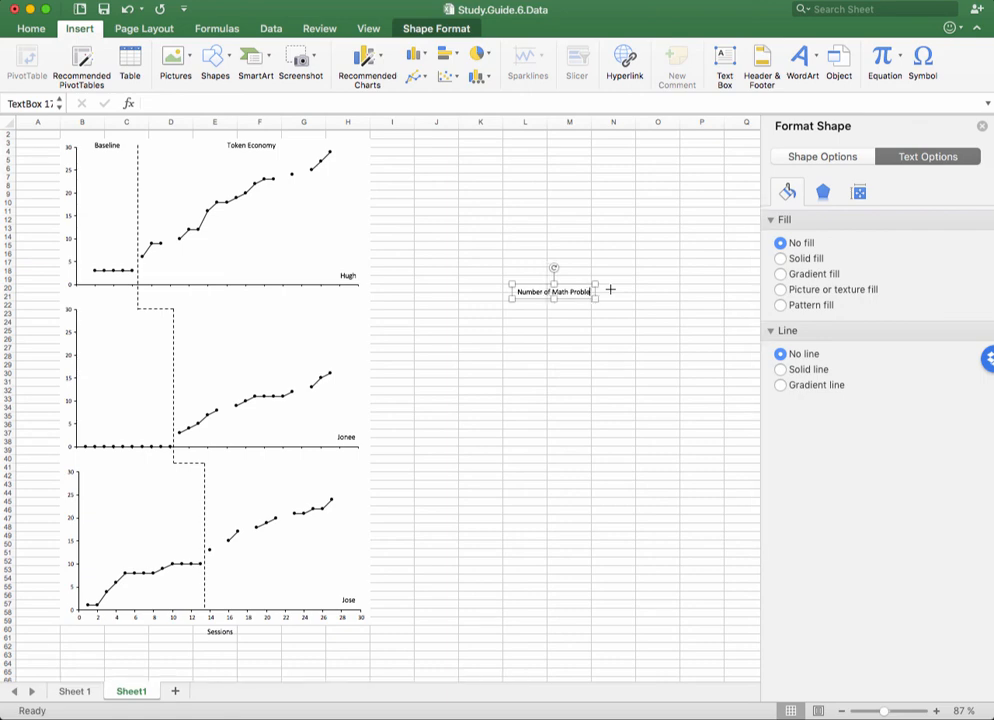
text(ms Complete)
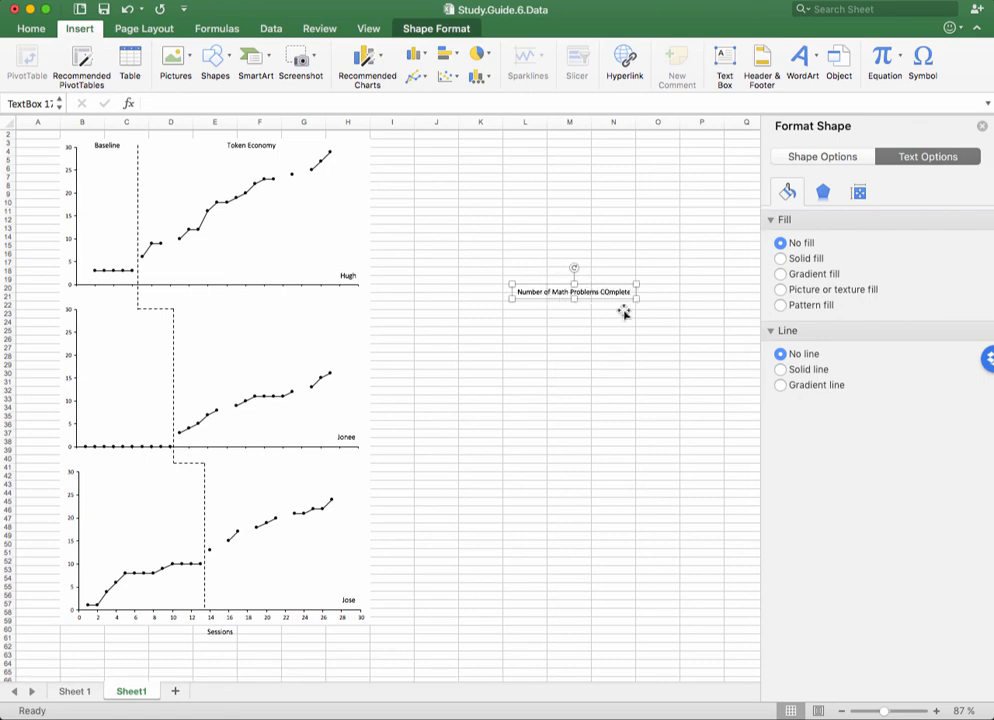
Step: Correct the mistakenly capitalized second letter of "Complete" in the new text box to a lowercase "o"
key(Left)
key(Left)
key(Left)
key(Left)
key(Left)
key(Left)
key(BackSpace)
text(o)
click(626, 323)
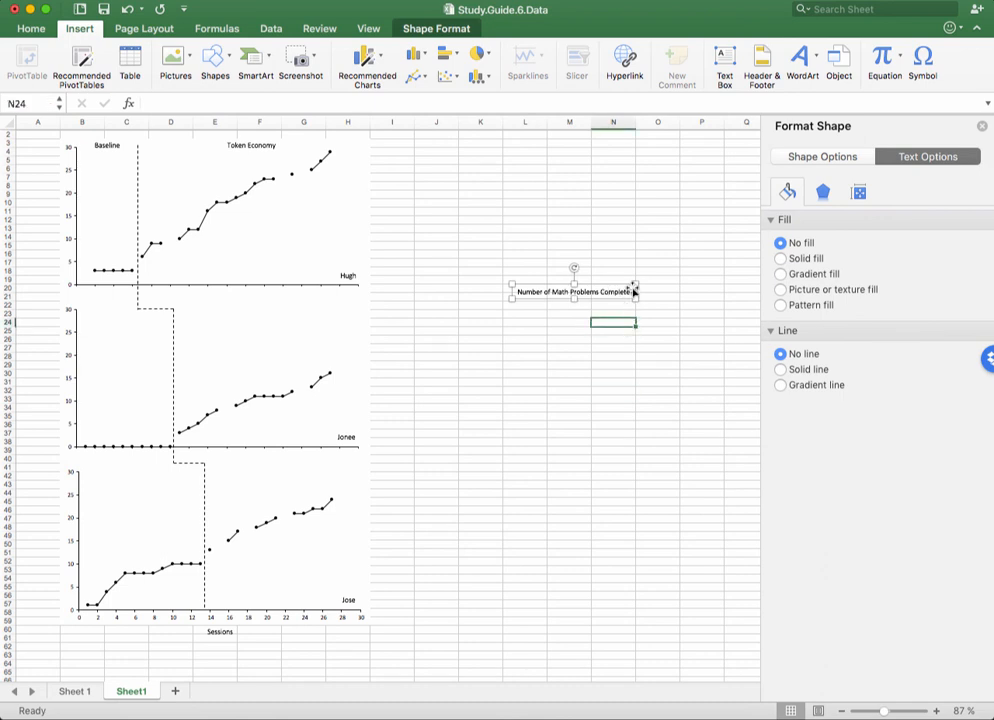
Step: Rotate the "Number of Math Problems Complete" label a quarter turn counterclockwise and place it alongside the middle chart's vertical axis
click(574, 284)
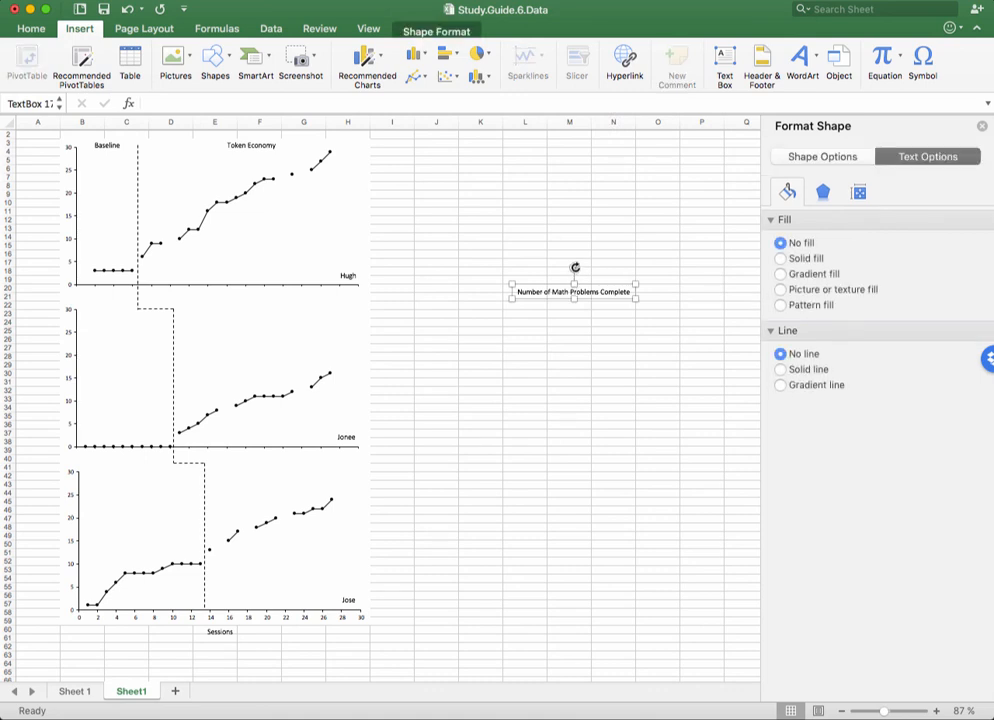
drag(575, 267, 557, 289)
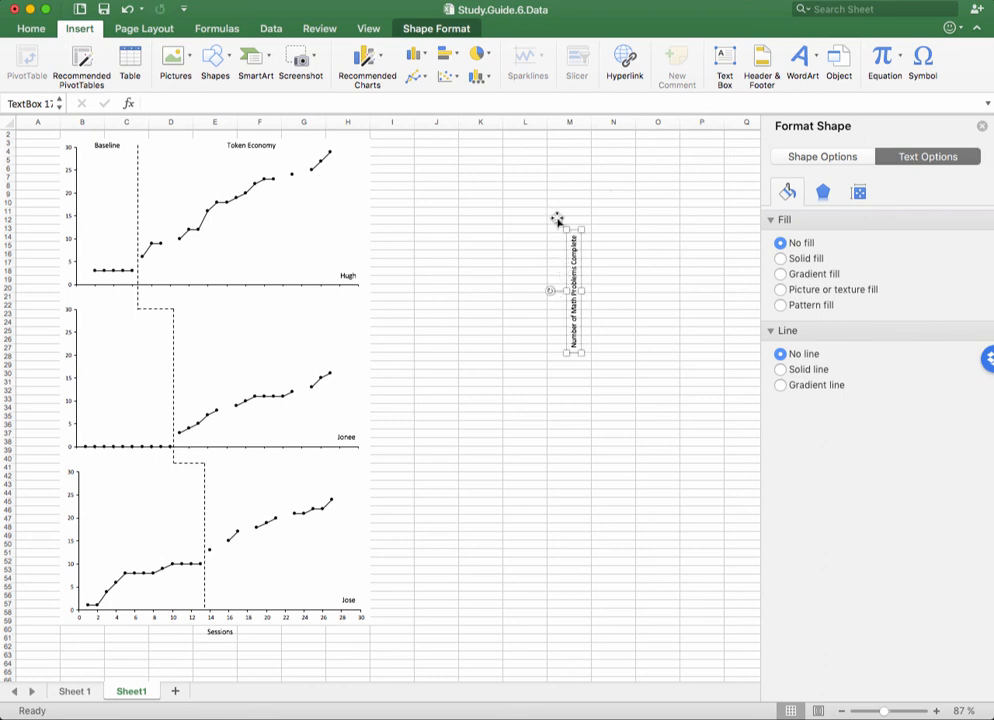
click(567, 280)
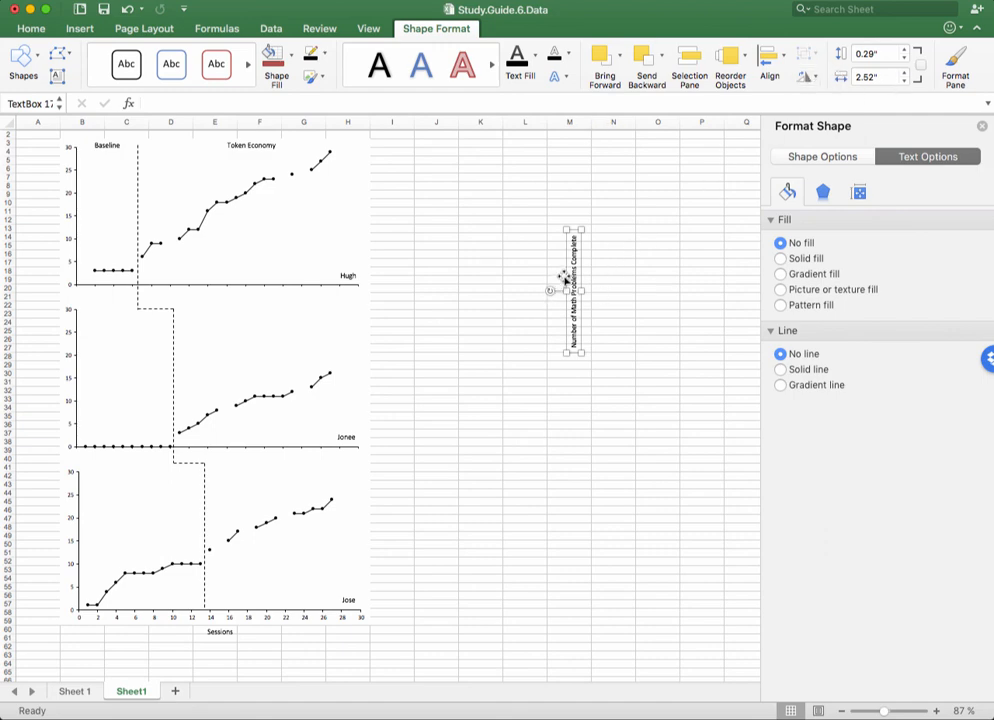
drag(565, 285, 45, 352)
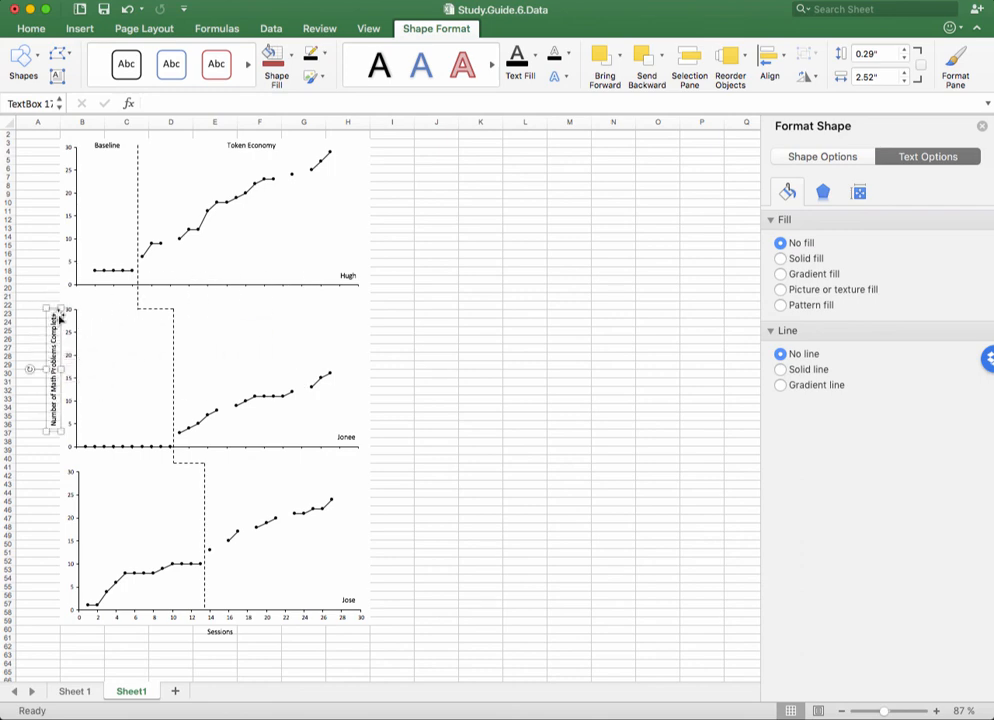
Step: Stretch the "Number of Math Problems Complete" label along the full height of all three charts, to about 9.63" long, and center its text
drag(46, 309, 44, 144)
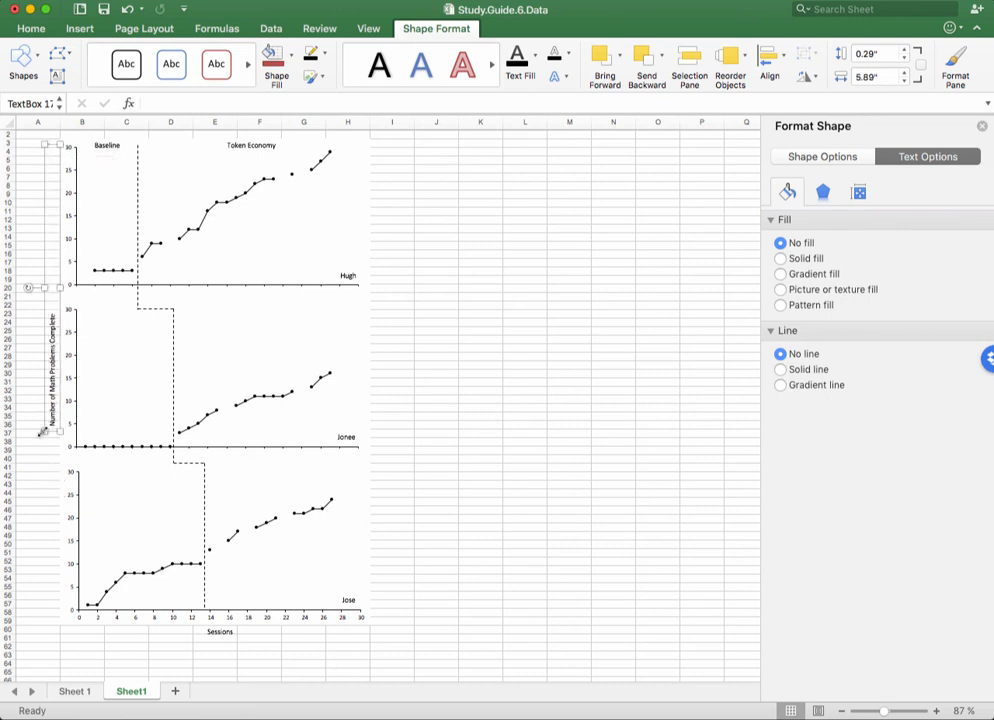
drag(45, 428, 45, 613)
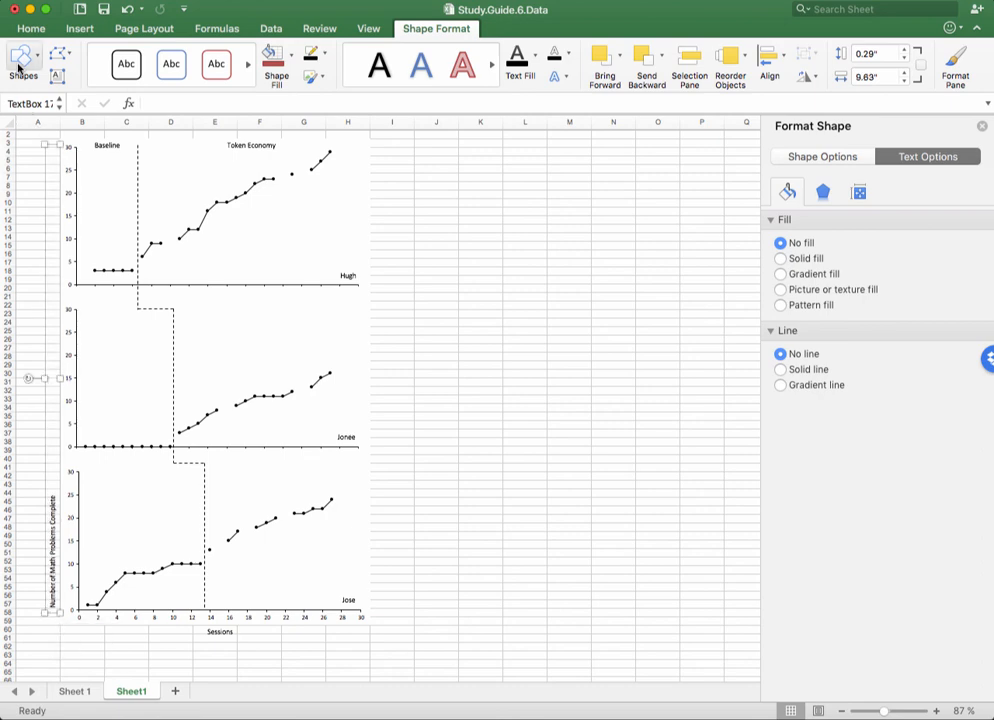
click(31, 31)
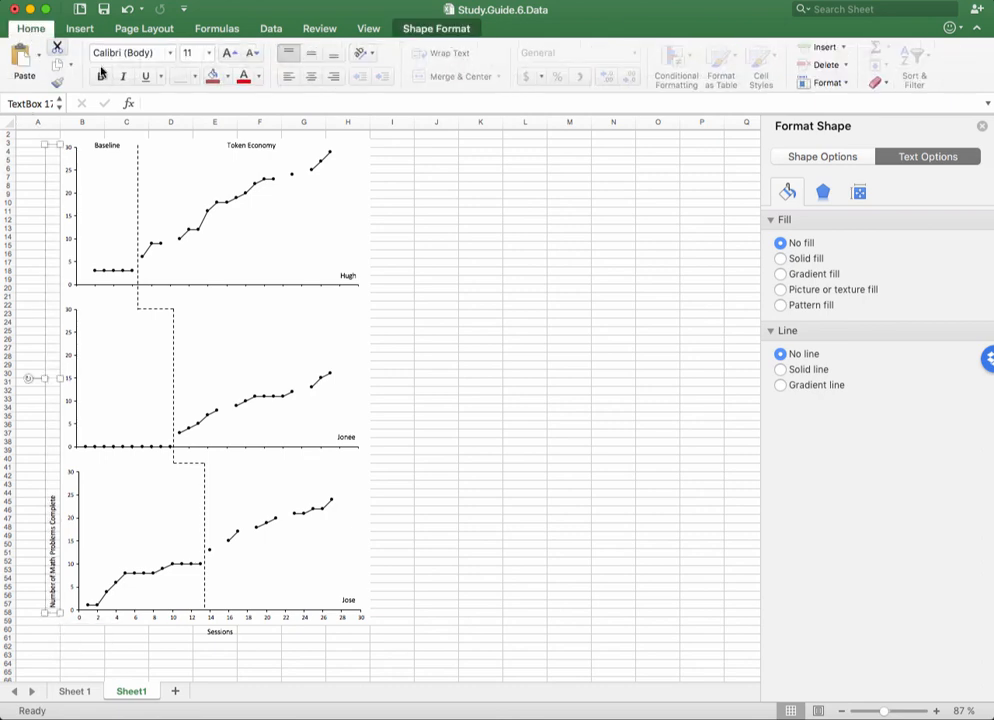
click(567, 357)
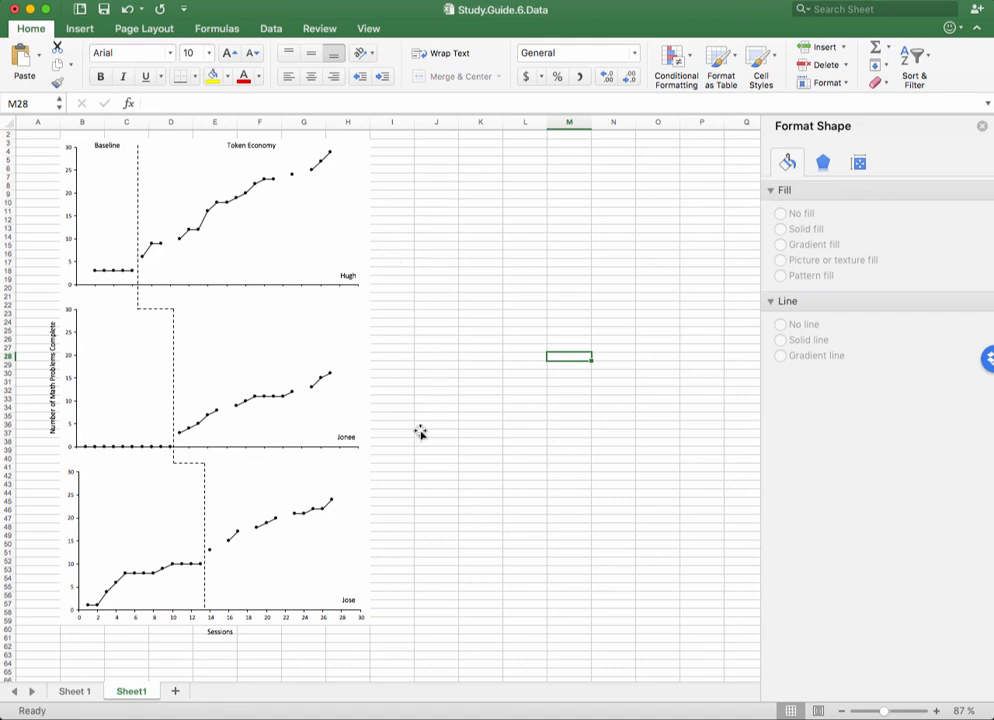
Step: Hide the worksheet's gridlines around the charts and collapse the ribbon to enlarge the sheet area
click(370, 30)
click(127, 77)
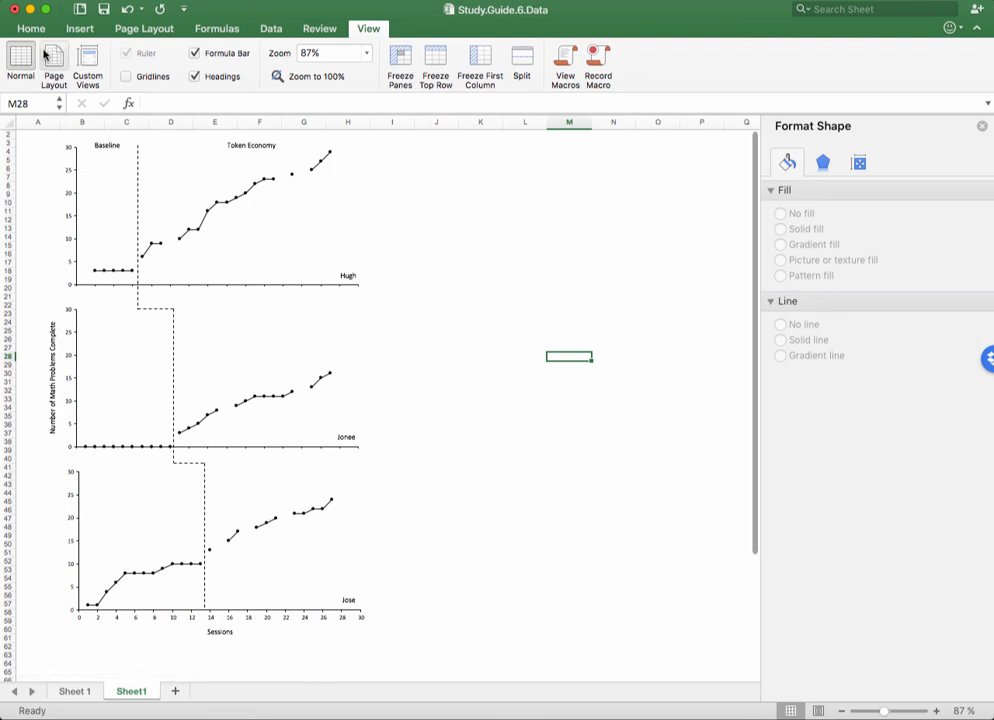
click(368, 29)
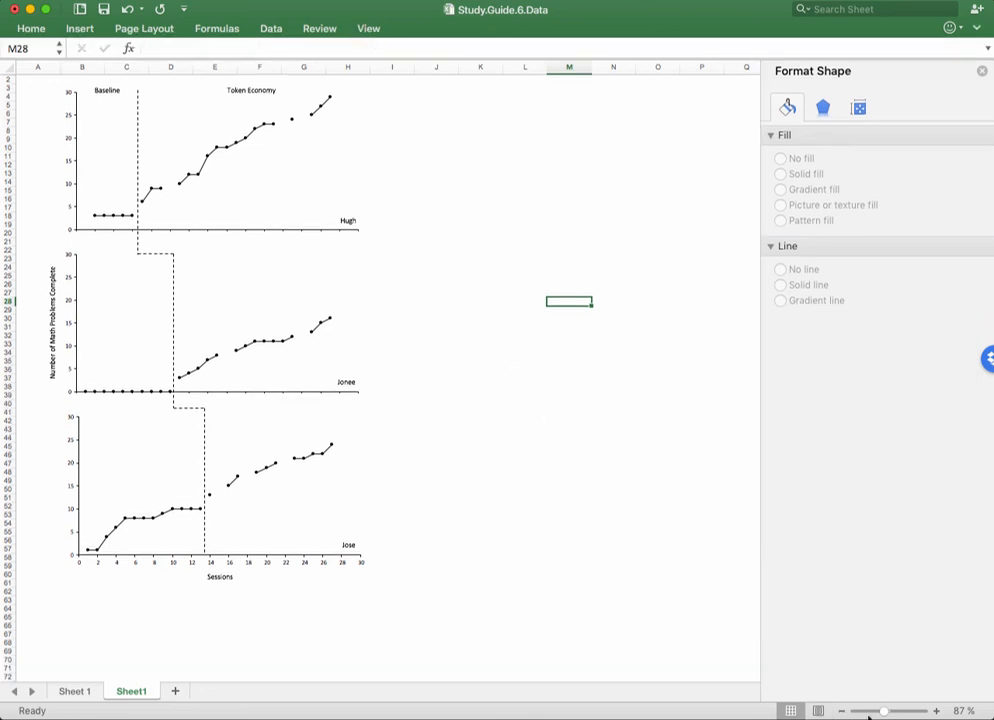
Step: Capture a screenshot of the sheet at 96% zoom, covering all three charts with their phase labels and axis titles
drag(884, 714, 883, 714)
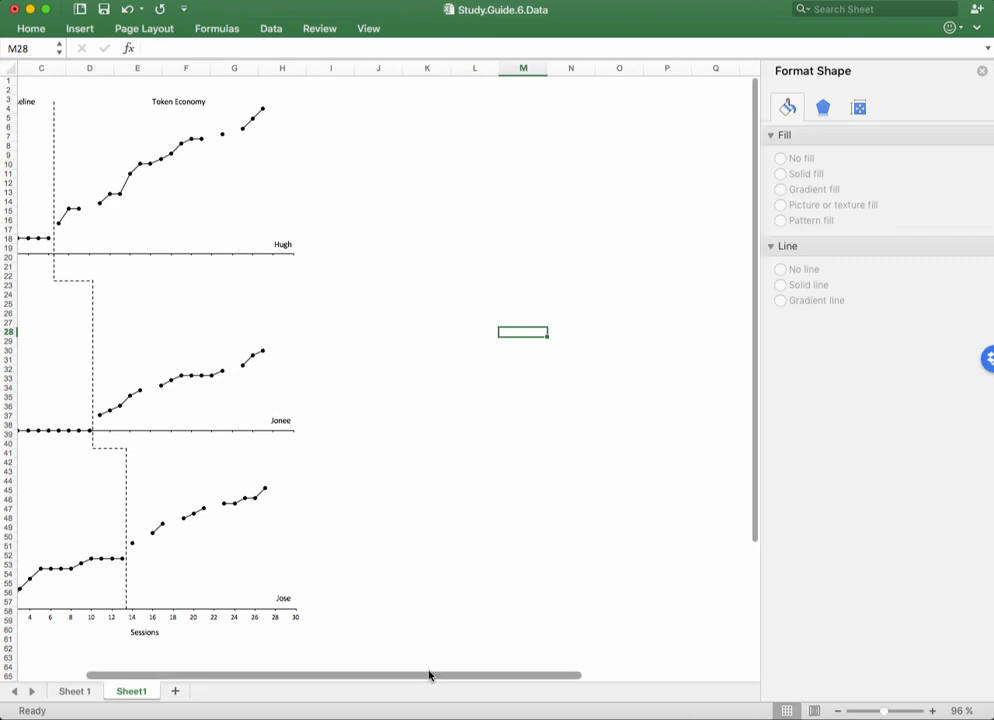
drag(430, 675, 364, 676)
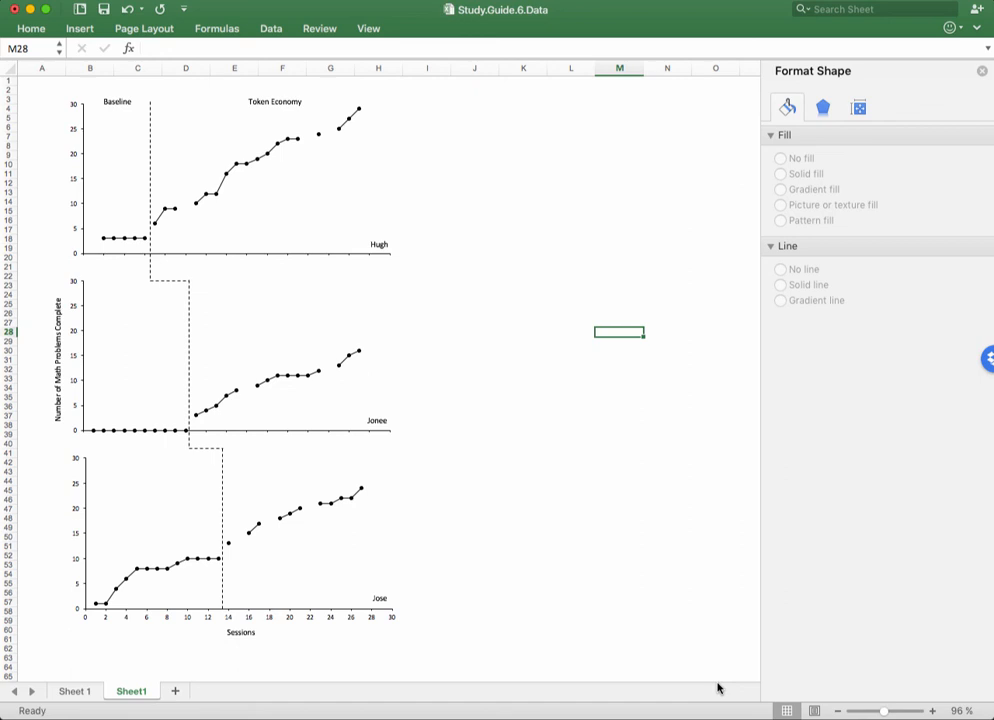
key(super+shift+4)
drag(32, 88, 421, 654)
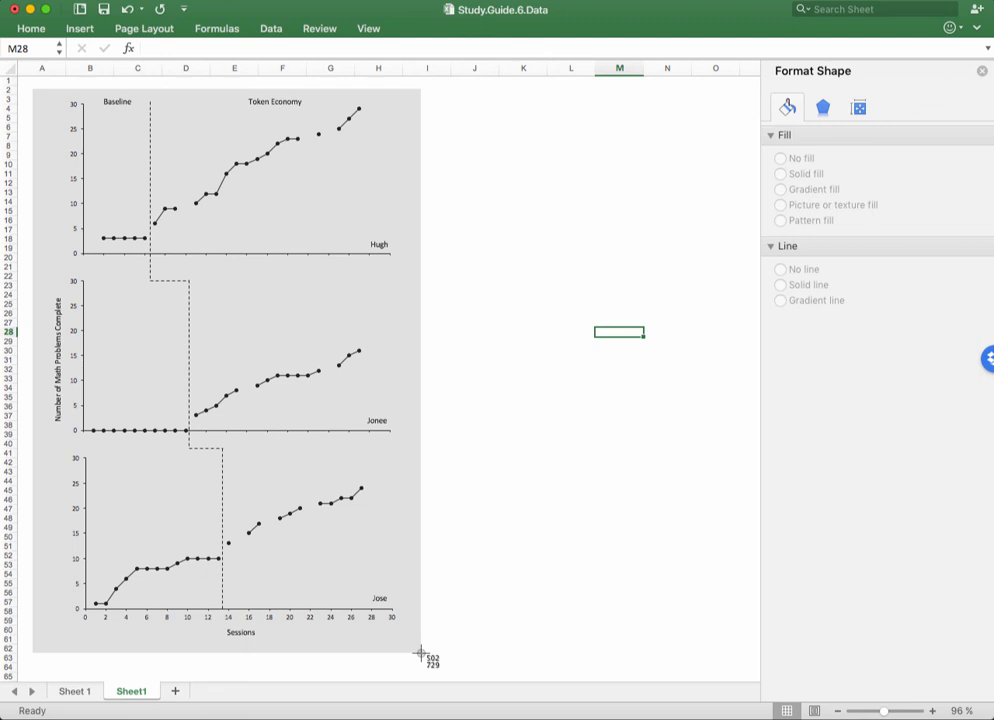
drag(421, 654, 421, 655)
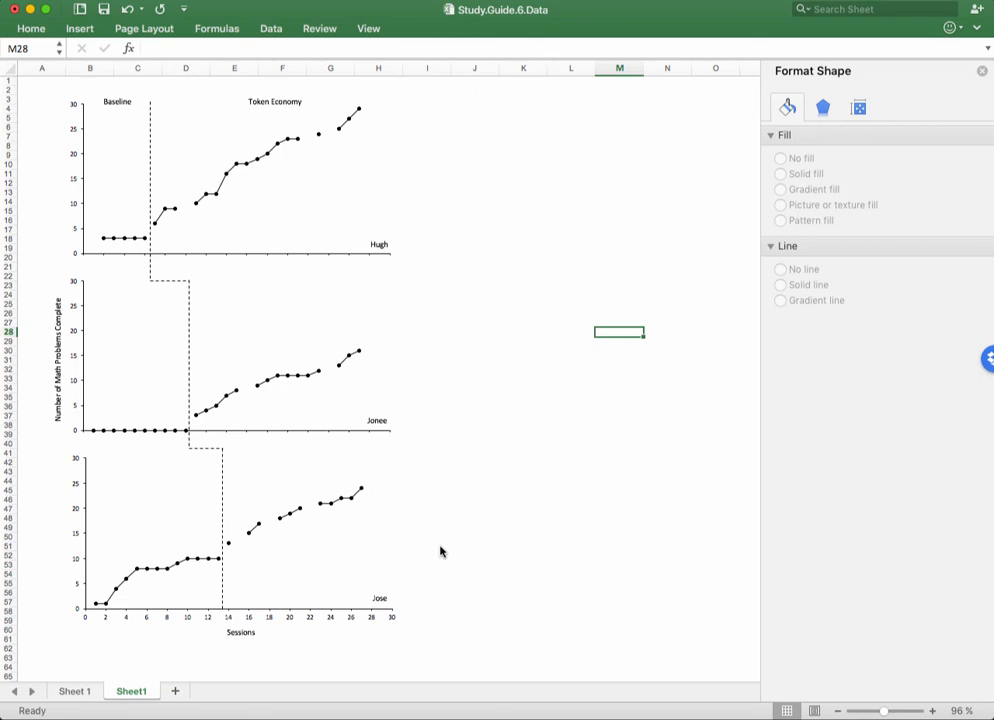
click(67, 101)
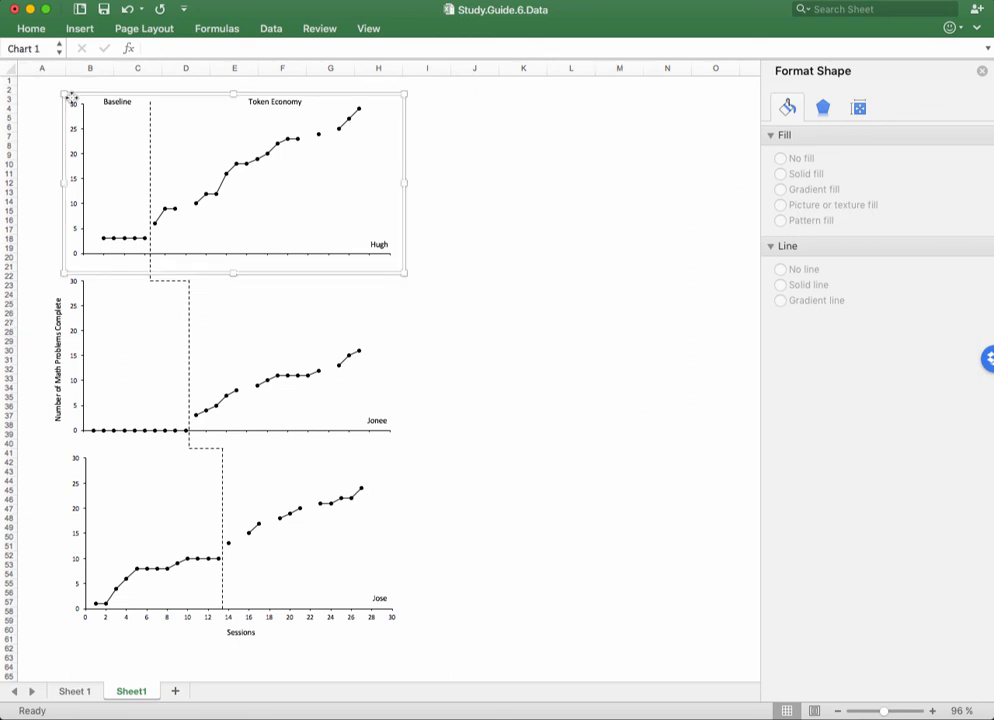
right_click(73, 99)
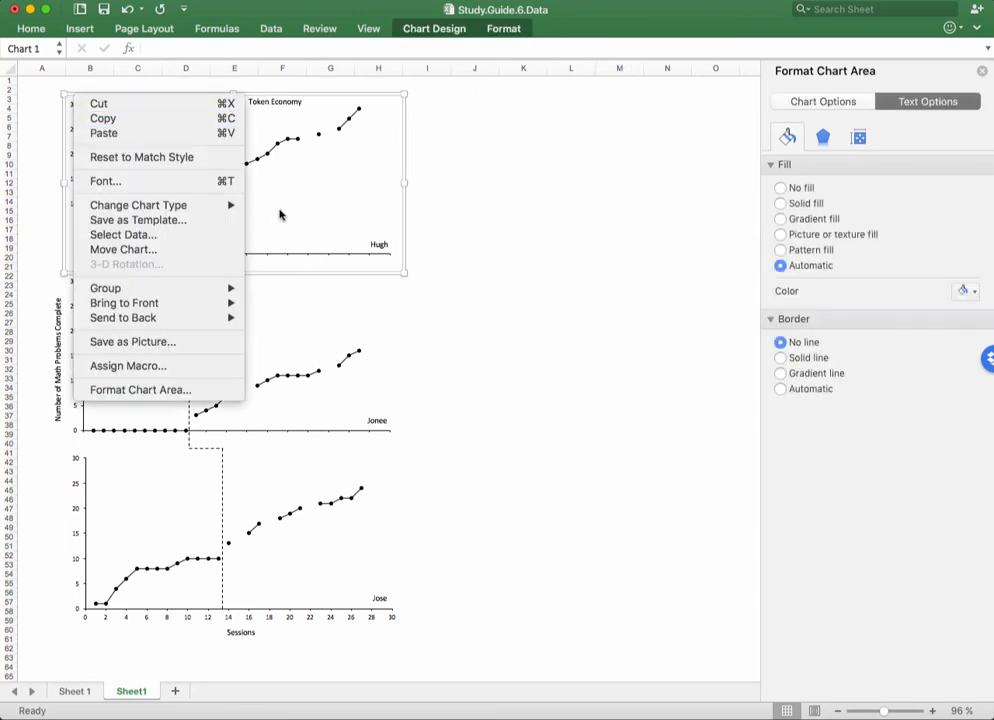
click(577, 319)
click(577, 319)
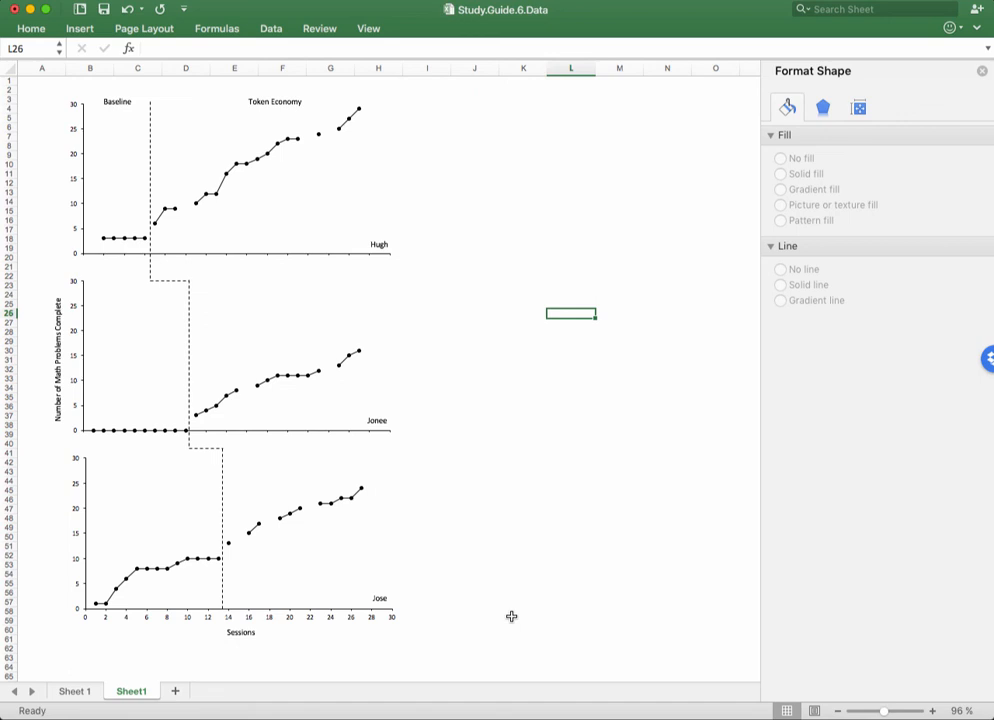
click(886, 2)
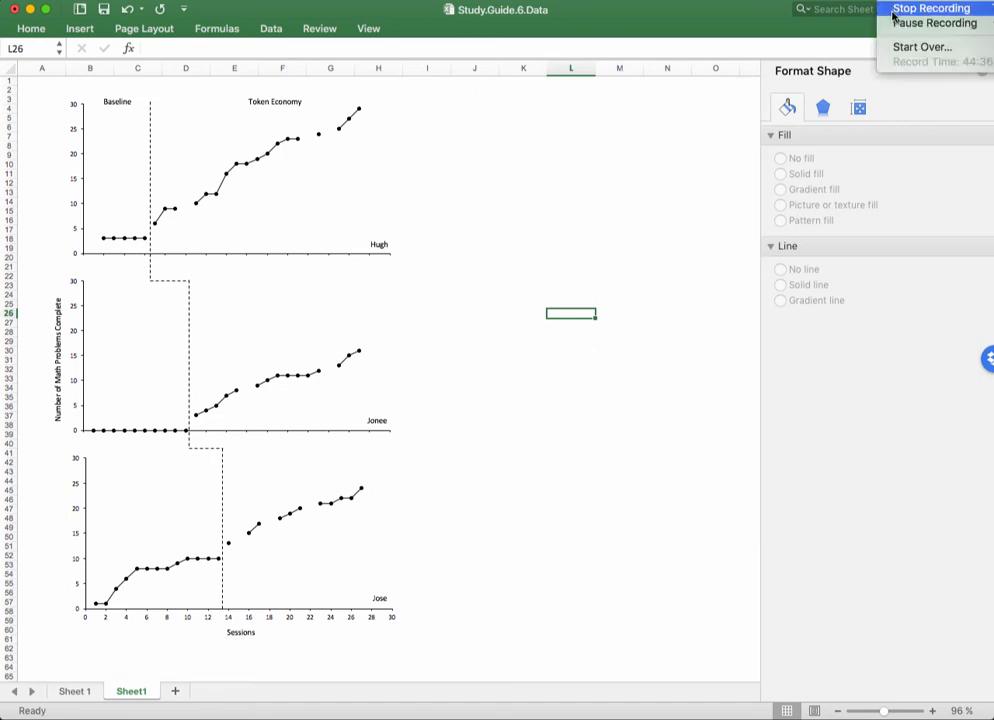